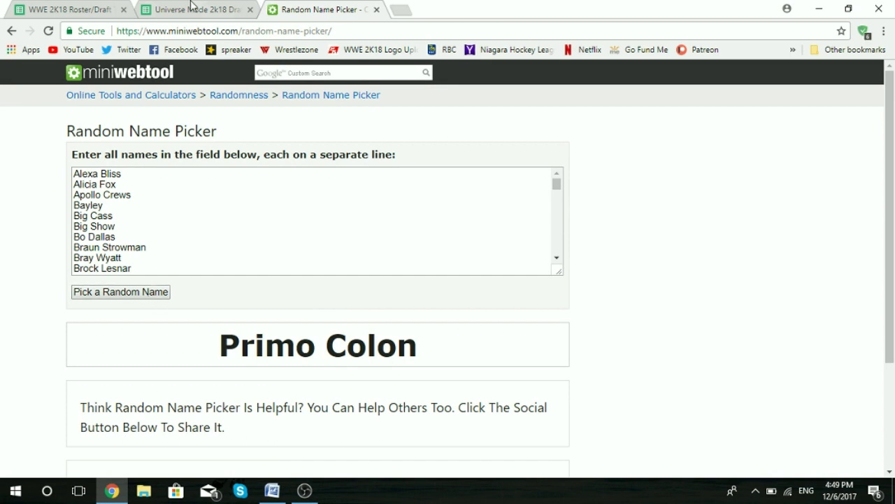
Add Primo Colon and Epico Colon to the SmackDown Live column, in cells B7 and B8 of the draft spreadsheet
{"action": "left_click", "coordinate": [228, 311]}
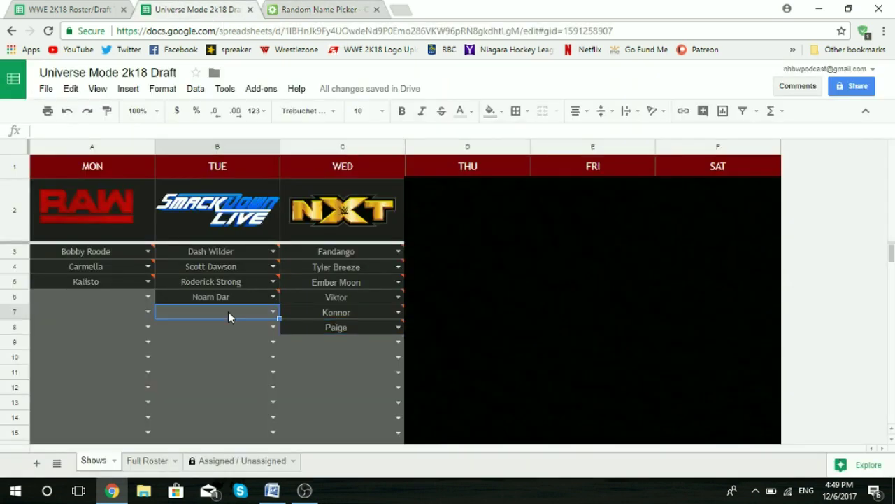
{"action": "type", "text": "prim"}
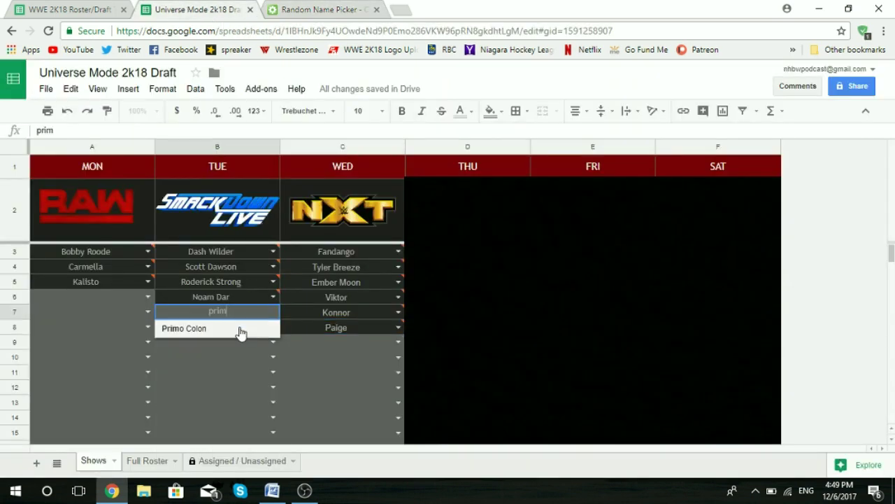
{"action": "left_click", "coordinate": [237, 328]}
{"action": "key", "text": "Return"}
{"action": "type", "text": "ep"}
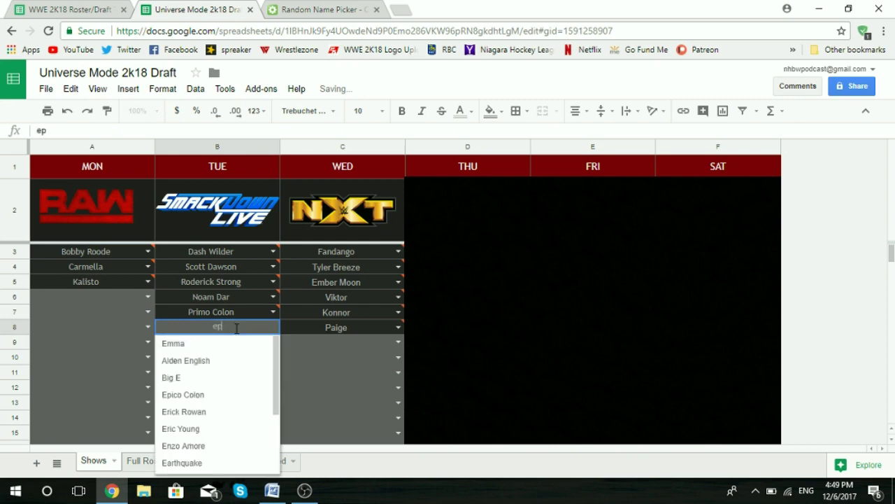
{"action": "left_click", "coordinate": [226, 342]}
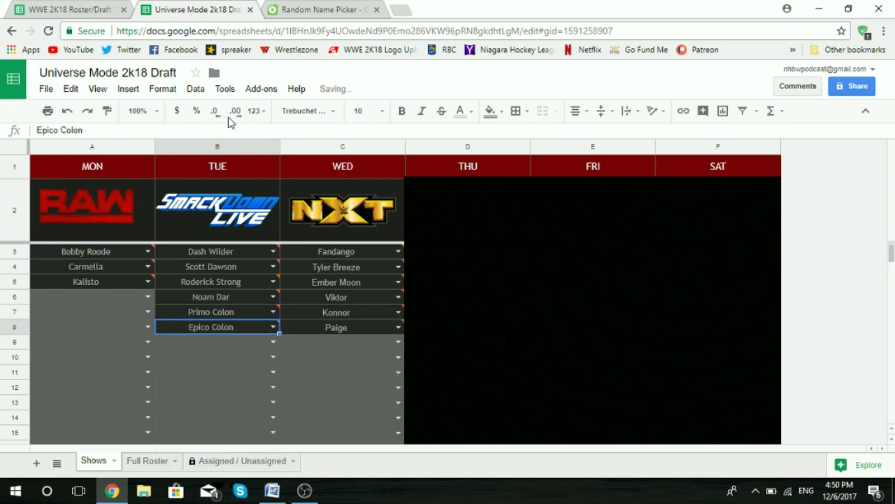
Draw a new name in the Random Name Picker and add Tye Dillinger to the RAW column in cell A6
{"action": "left_click", "coordinate": [302, 9]}
{"action": "left_click", "coordinate": [104, 293]}
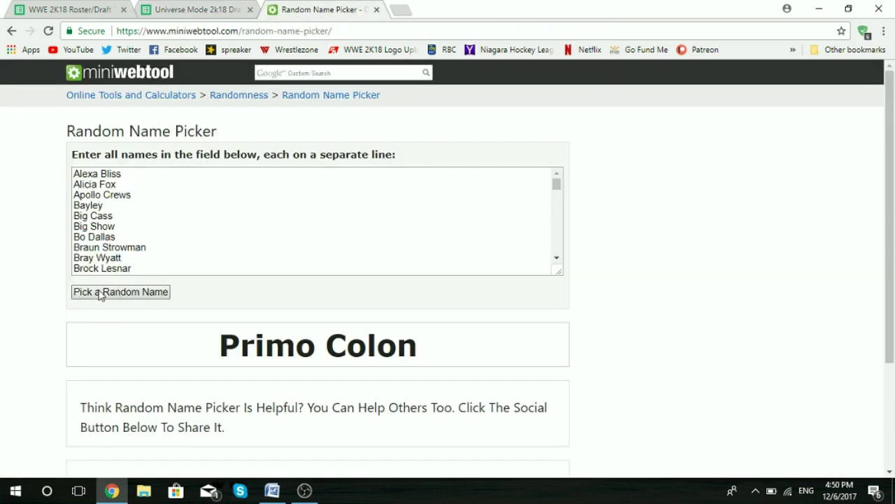
{"action": "left_click", "coordinate": [199, 9]}
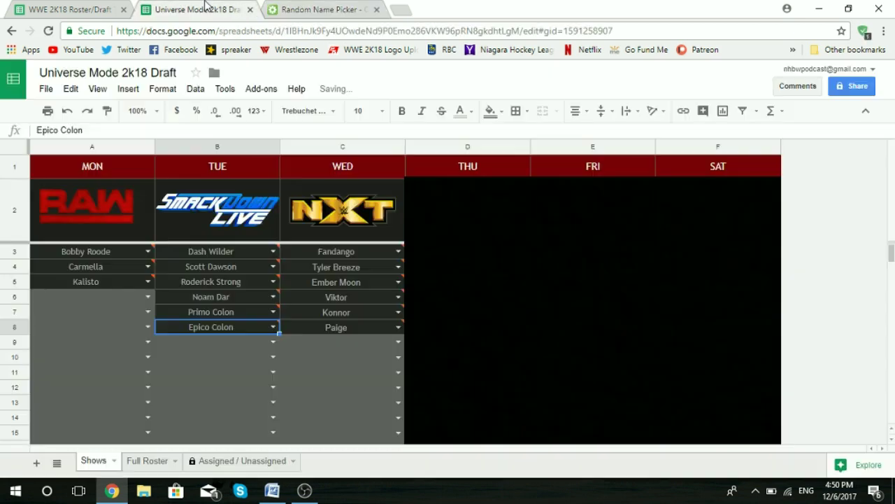
{"action": "left_click", "coordinate": [95, 304]}
{"action": "type", "text": "Tye"}
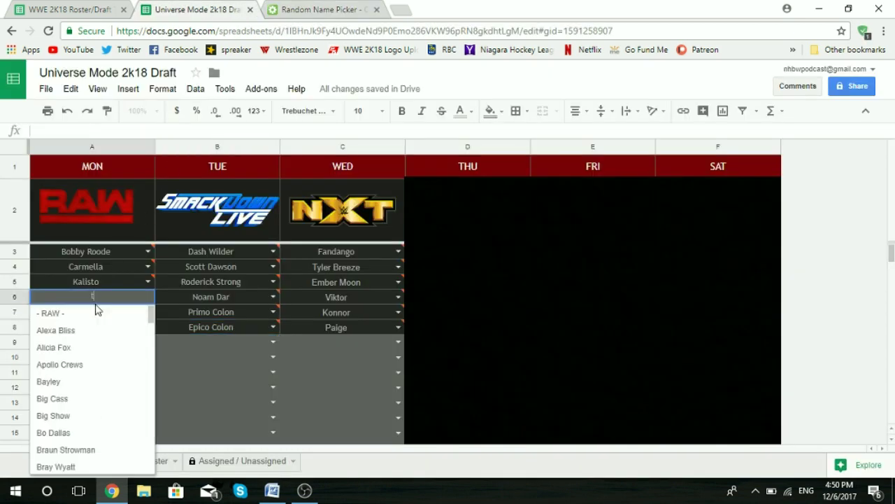
{"action": "left_click", "coordinate": [89, 313]}
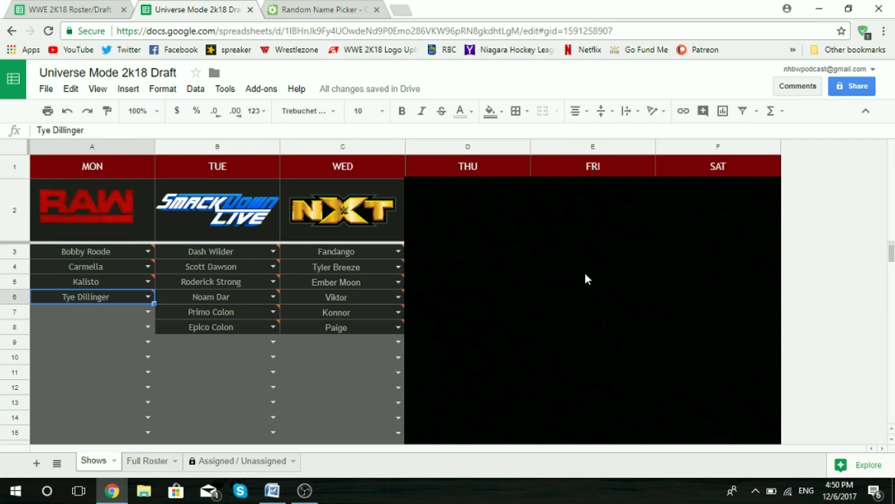
Draw another random name, then add Jey Uso to the NXT column in cell C9 of the spreadsheet
{"action": "left_click", "coordinate": [329, 9]}
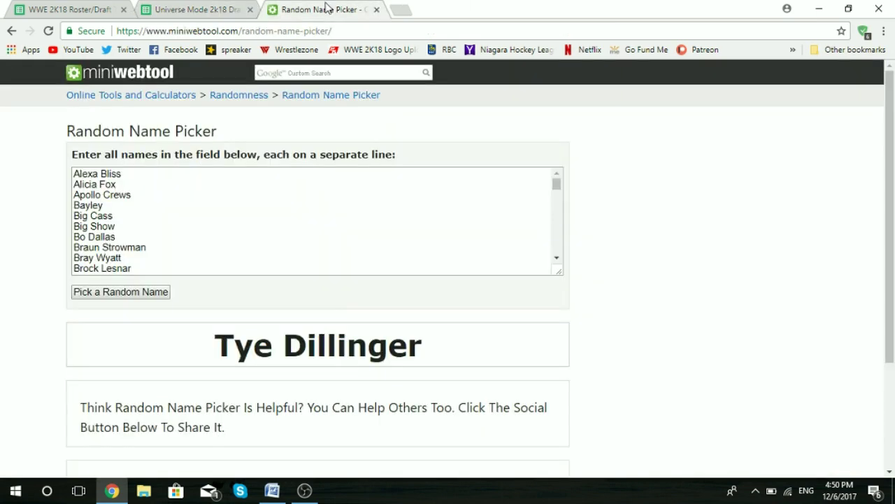
{"action": "left_click", "coordinate": [130, 292]}
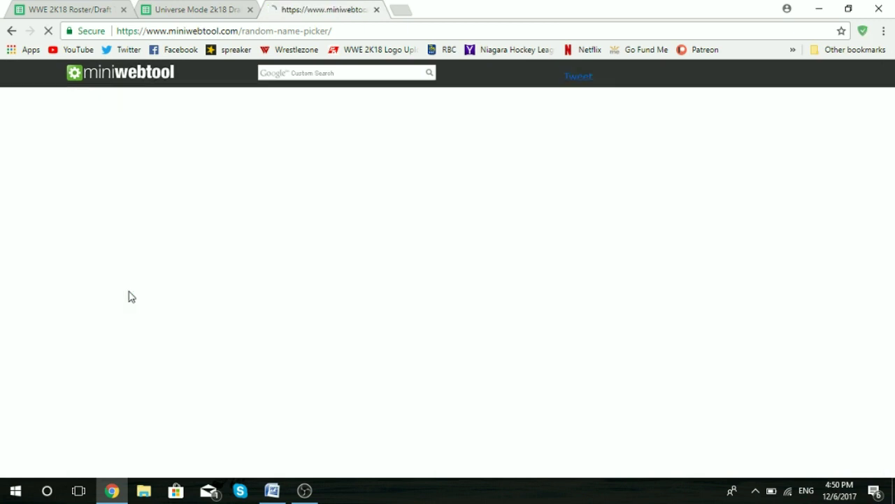
{"action": "left_click", "coordinate": [199, 8]}
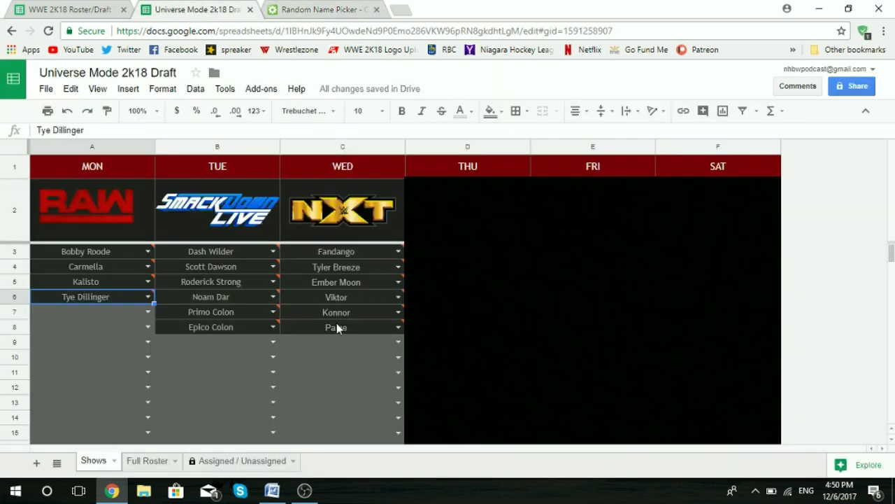
{"action": "left_click", "coordinate": [344, 342]}
{"action": "type", "text": "uso"}
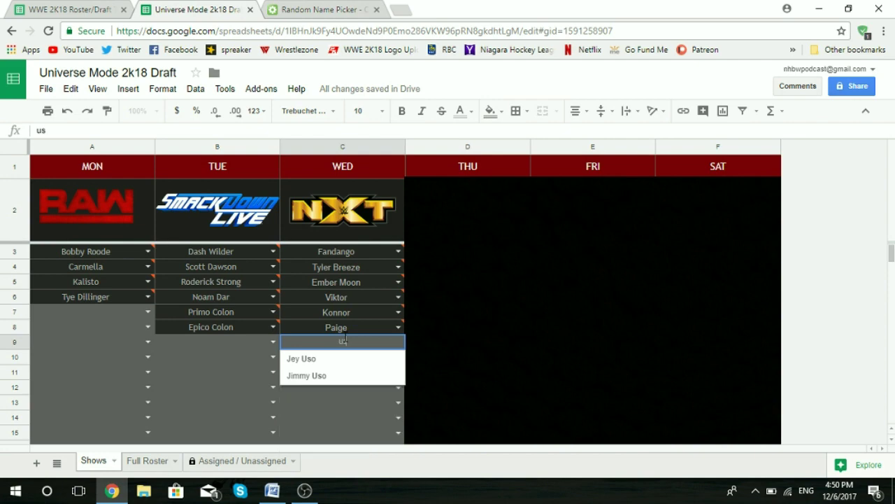
{"action": "left_click", "coordinate": [333, 355]}
Add his tag partner Jimmy Uso to the NXT column in cell C10
{"action": "left_click", "coordinate": [334, 354]}
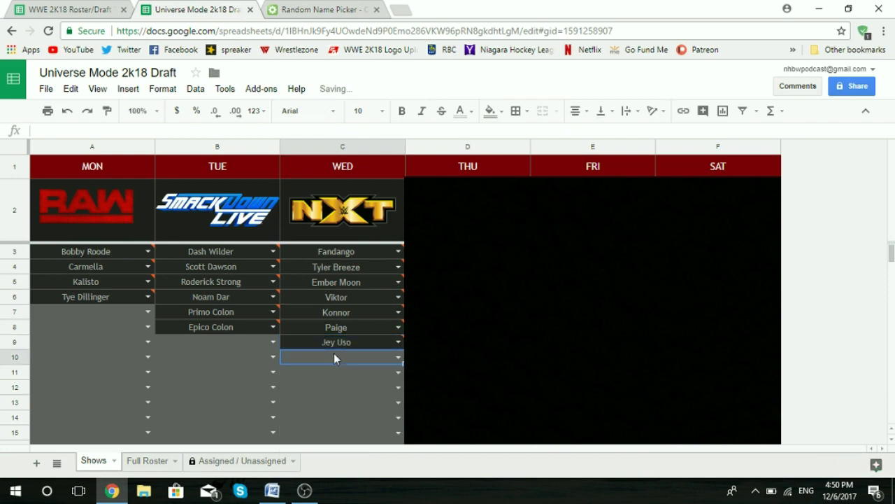
{"action": "type", "text": "uso"}
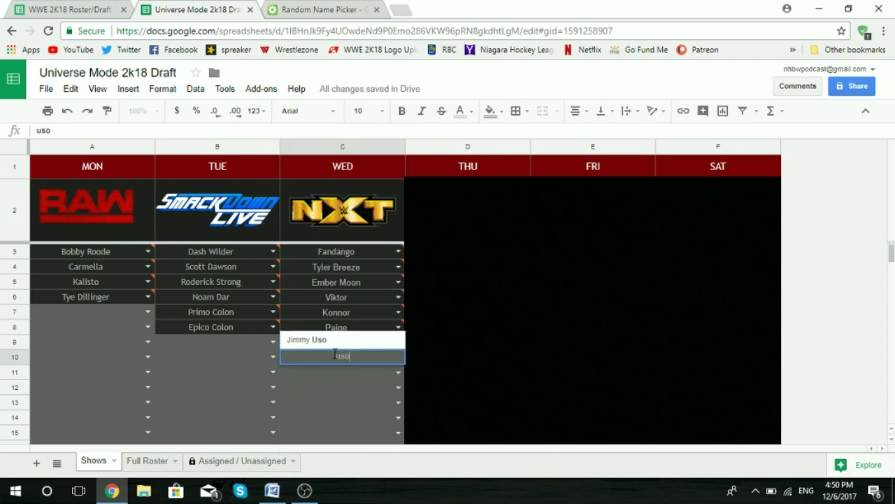
{"action": "key", "text": "Return"}
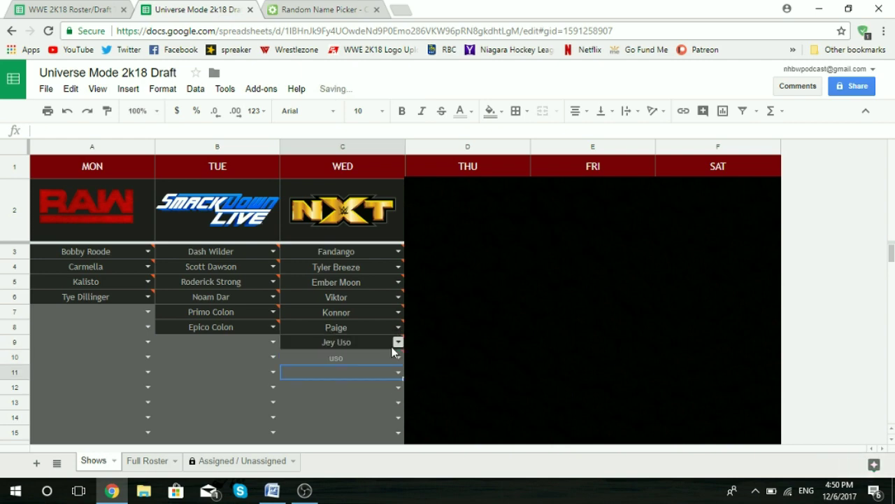
{"action": "left_click", "coordinate": [371, 357]}
{"action": "type", "text": "Jimm"}
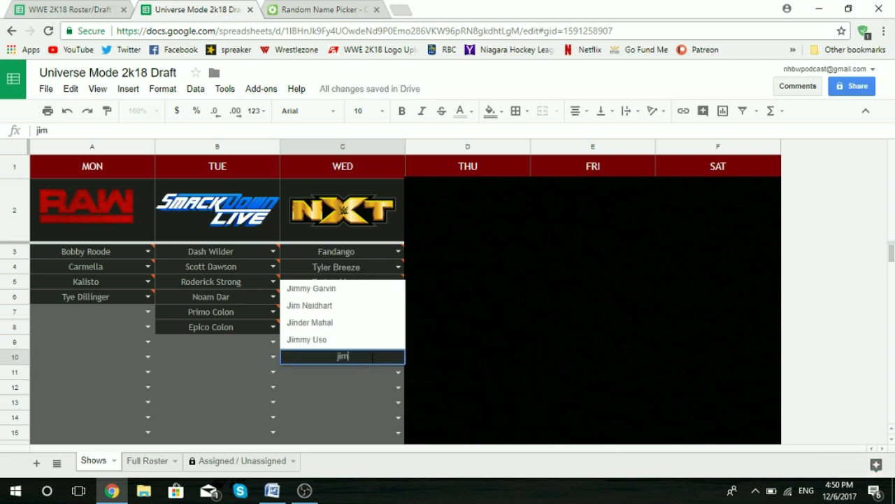
{"action": "left_click", "coordinate": [355, 342]}
{"action": "mouse_move", "coordinate": [354, 345]}
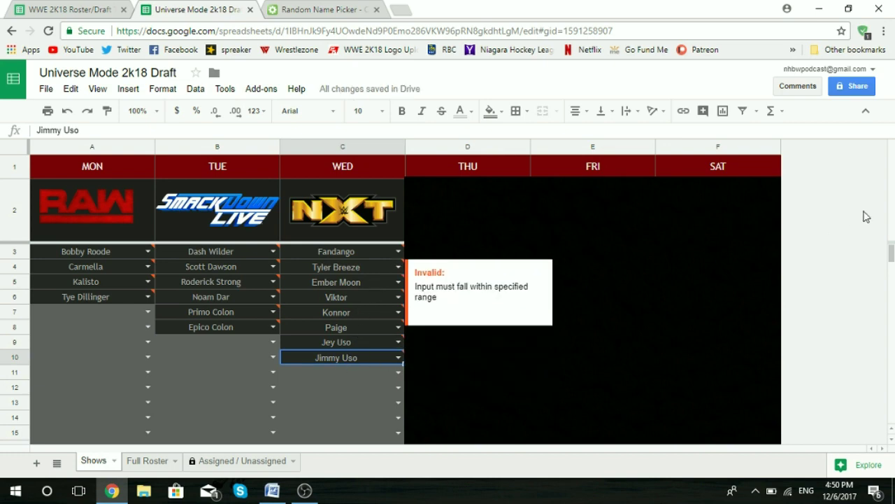
{"action": "scroll", "coordinate": [850, 255], "scroll_direction": "down", "scroll_amount": 1}
{"action": "scroll", "coordinate": [852, 254], "scroll_direction": "up", "scroll_amount": 1}
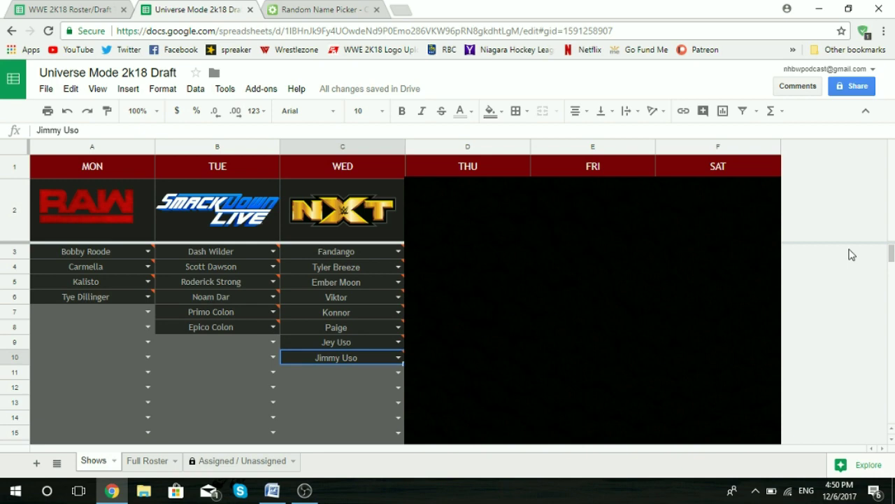
Draw a random name for SmackDown Live and select cell B9 in the draft spreadsheet for the pick
{"action": "left_click", "coordinate": [308, 8]}
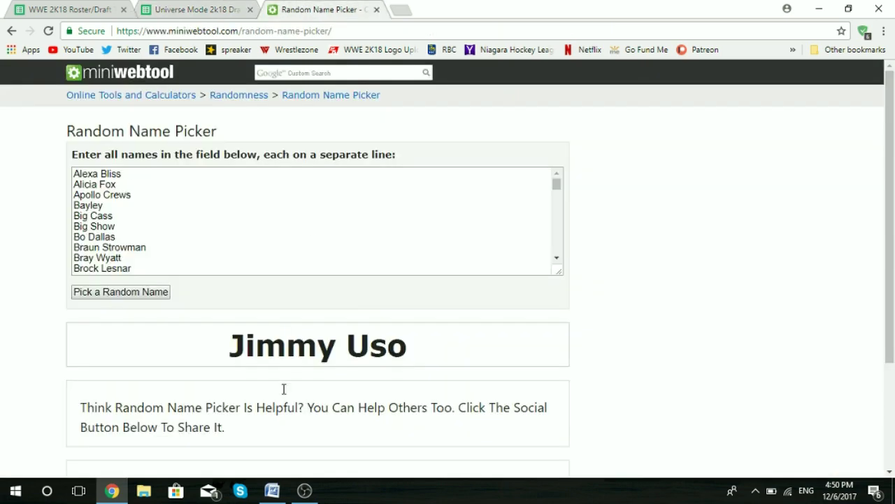
{"action": "left_click", "coordinate": [119, 292]}
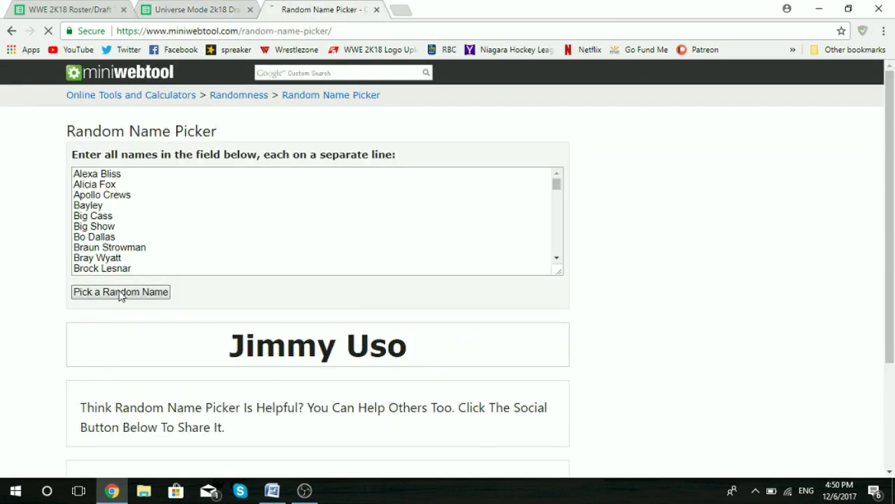
{"action": "left_click", "coordinate": [206, 15]}
{"action": "left_click", "coordinate": [209, 338]}
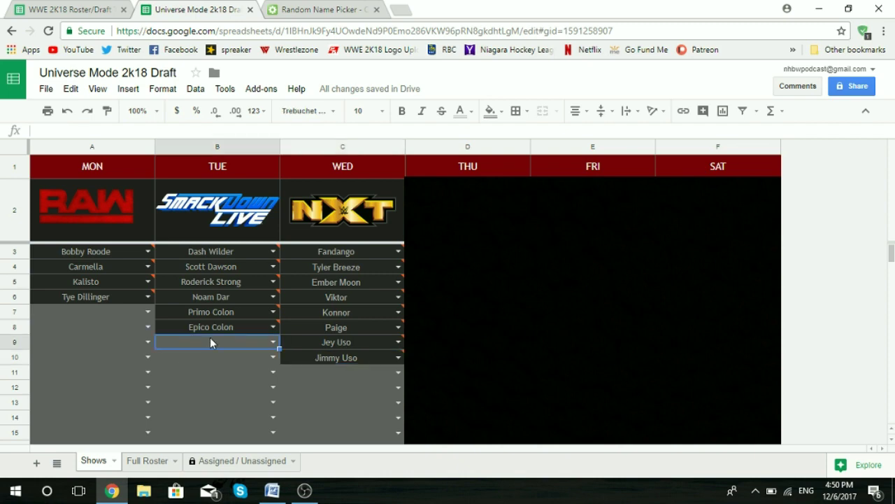
{"action": "type", "text": "pete"}
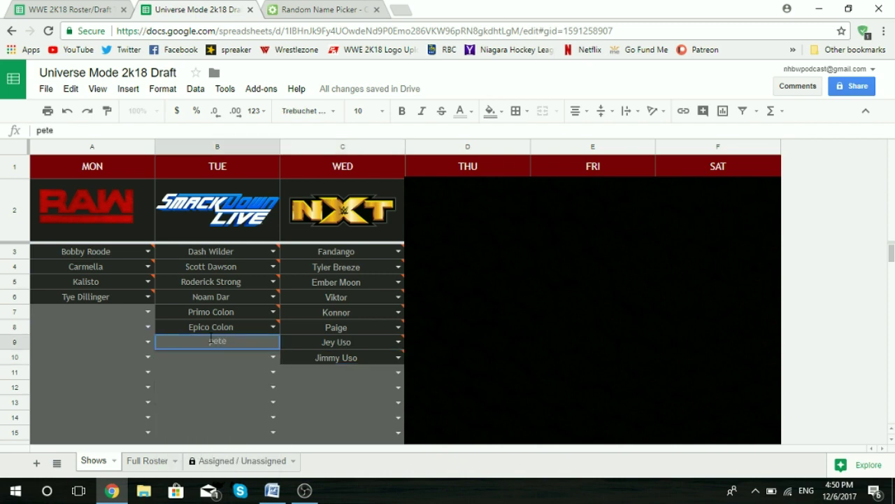
{"action": "key", "text": "BackSpace"}
{"action": "key", "text": "BackSpace"}
{"action": "key", "text": "BackSpace"}
{"action": "key", "text": "BackSpace"}
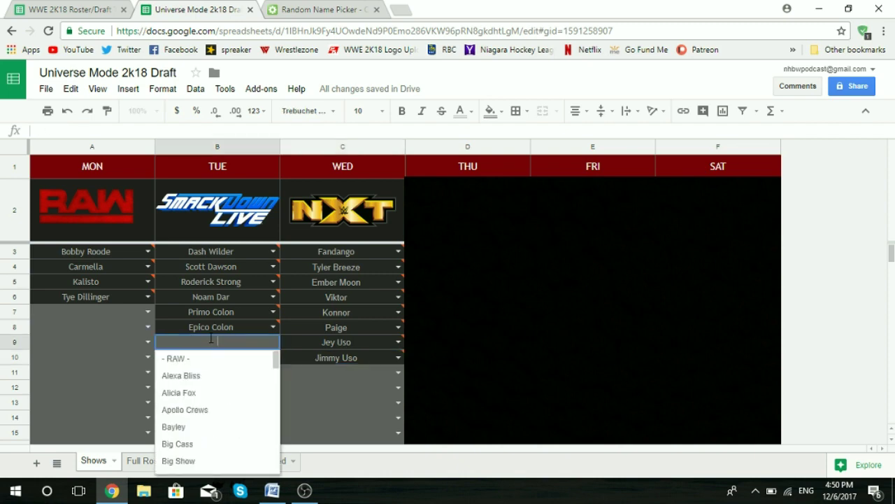
{"action": "type", "text": "dunn"}
{"action": "key", "text": "BackSpace"}
{"action": "key", "text": "BackSpace"}
{"action": "key", "text": "BackSpace"}
{"action": "key", "text": "BackSpace"}
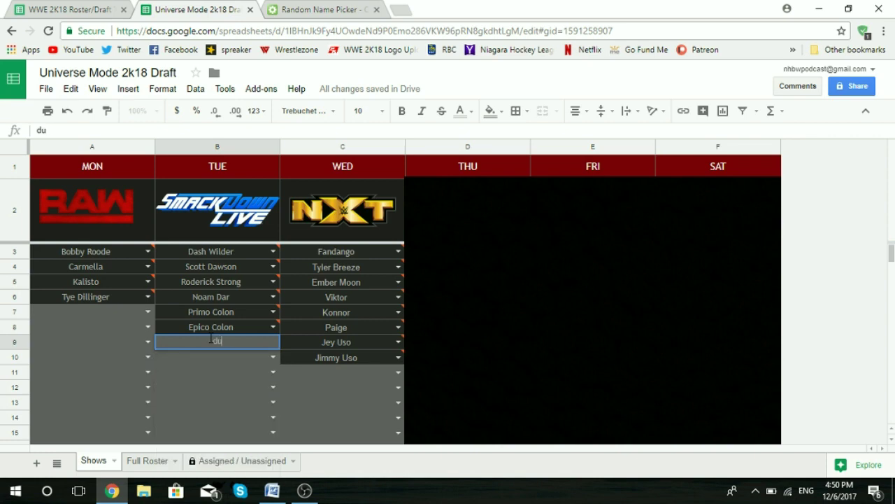
Enter Pete Dunne in the SmackDown Live column's cell B9
{"action": "type", "text": "Pete Dunne"}
{"action": "left_click", "coordinate": [123, 313]}
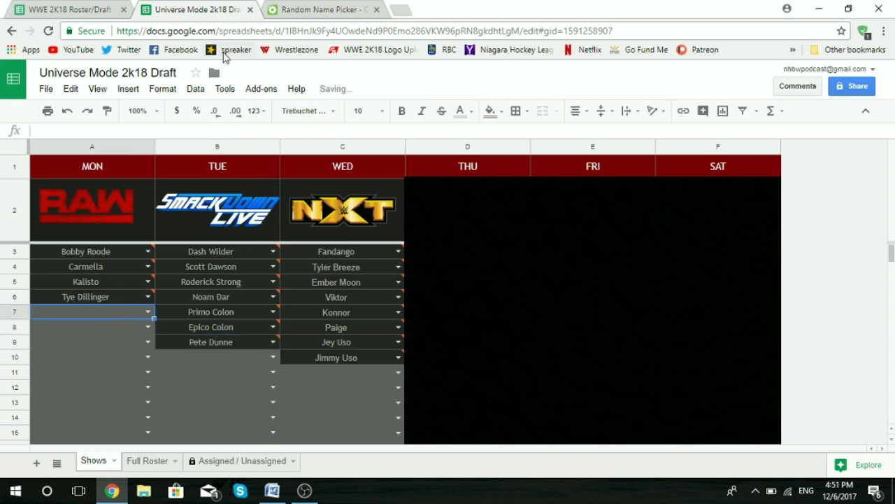
Draw the next random name and choose Aleister Black for the RAW column in cell A7
{"action": "left_click", "coordinate": [316, 9]}
{"action": "left_click", "coordinate": [131, 297]}
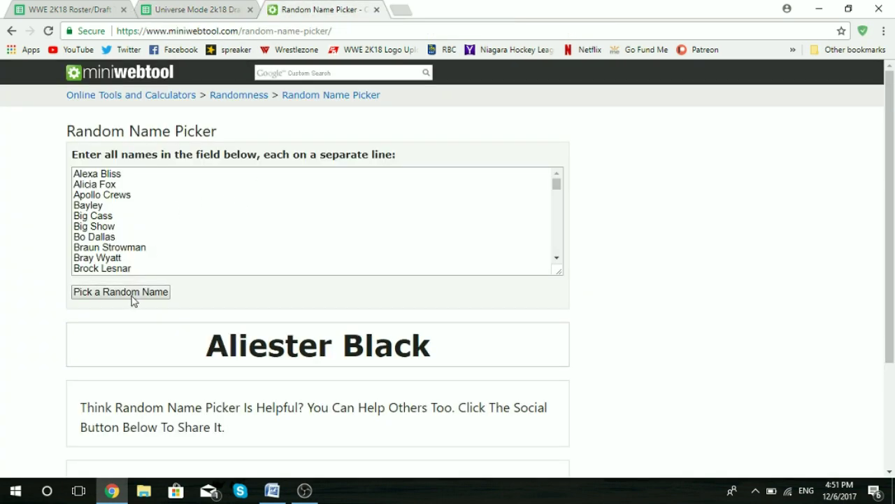
{"action": "left_click", "coordinate": [179, 7]}
{"action": "type", "text": "Alies"}
{"action": "key", "text": "BackSpace"}
{"action": "key", "text": "BackSpace"}
{"action": "key", "text": "BackSpace"}
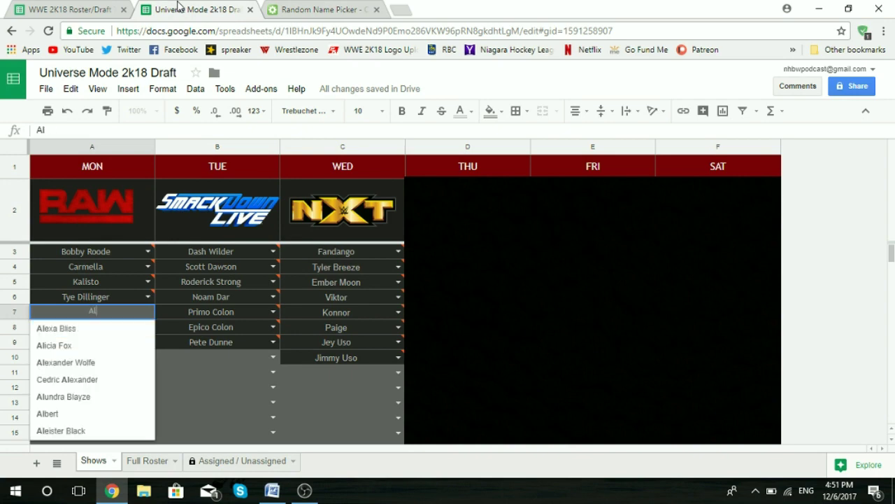
{"action": "left_click", "coordinate": [84, 430]}
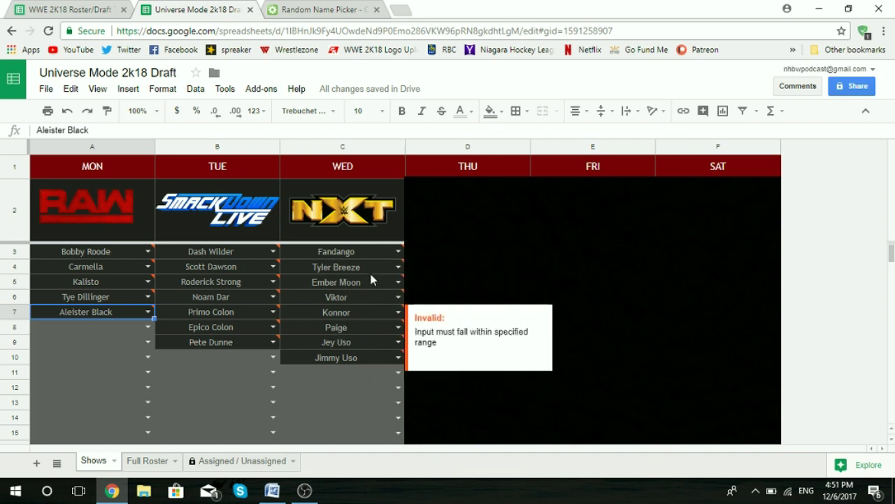
Draw a random name for NXT and add No Way Jose in cell C11
{"action": "left_click", "coordinate": [328, 10]}
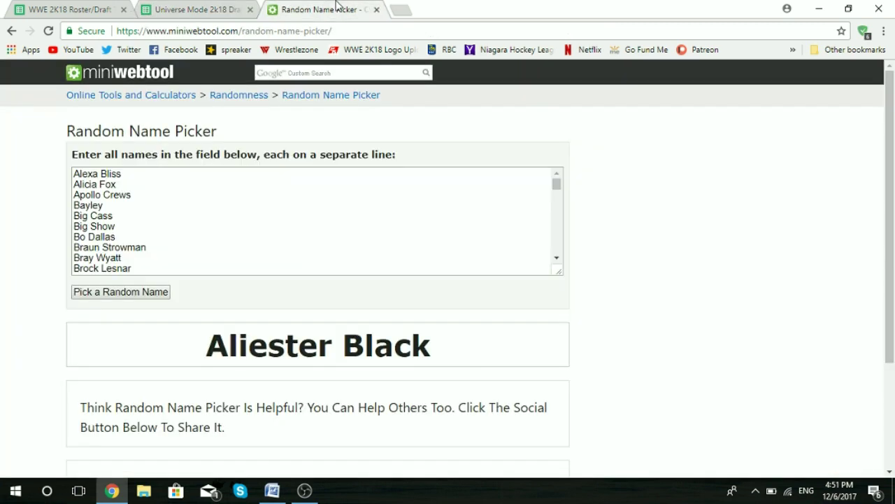
{"action": "left_click", "coordinate": [109, 292]}
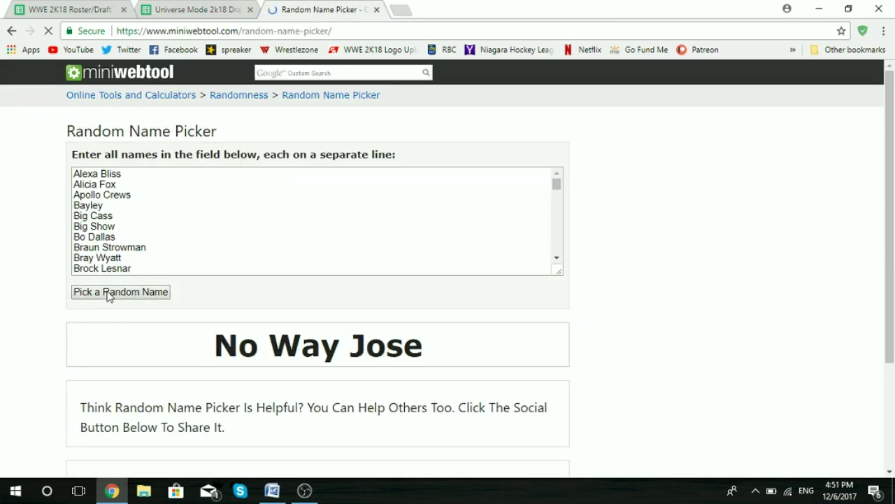
{"action": "left_click", "coordinate": [200, 9]}
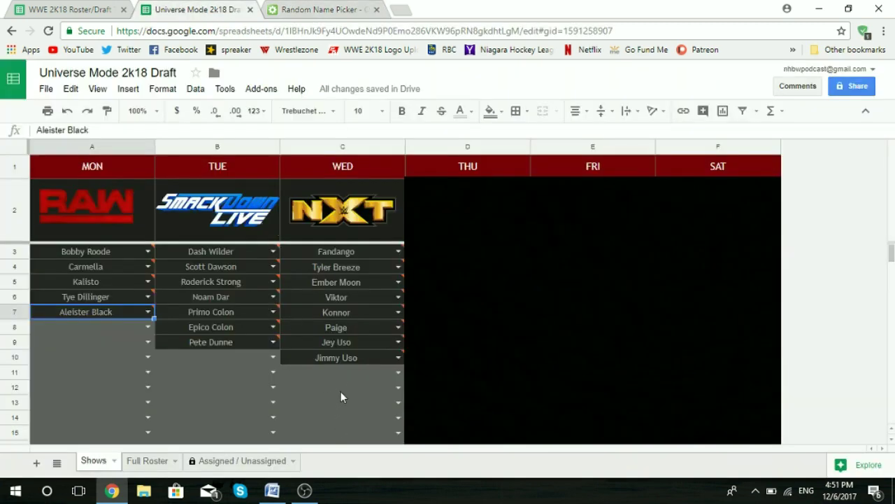
{"action": "left_click", "coordinate": [339, 371]}
{"action": "type", "text": "no"}
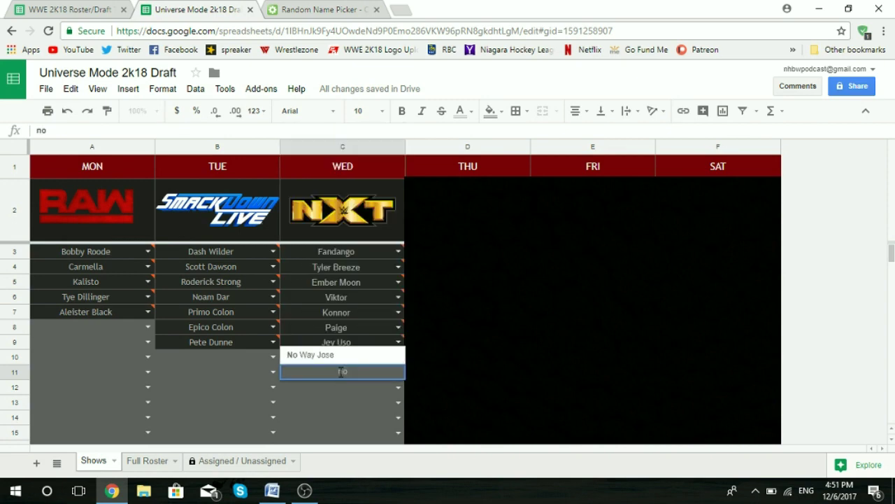
{"action": "left_click", "coordinate": [311, 354]}
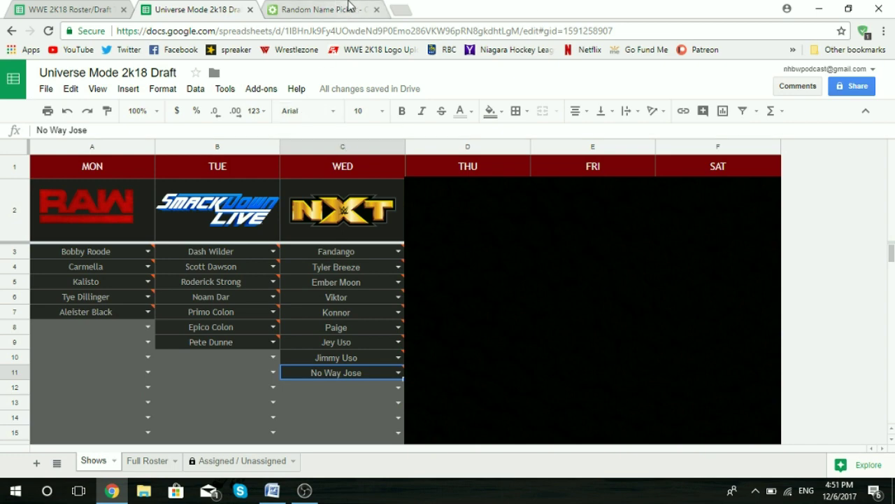
Draw a random name for SmackDown Live and enter R-truth in cell B10 of the draft spreadsheet
{"action": "left_click", "coordinate": [322, 10]}
{"action": "left_click", "coordinate": [135, 293]}
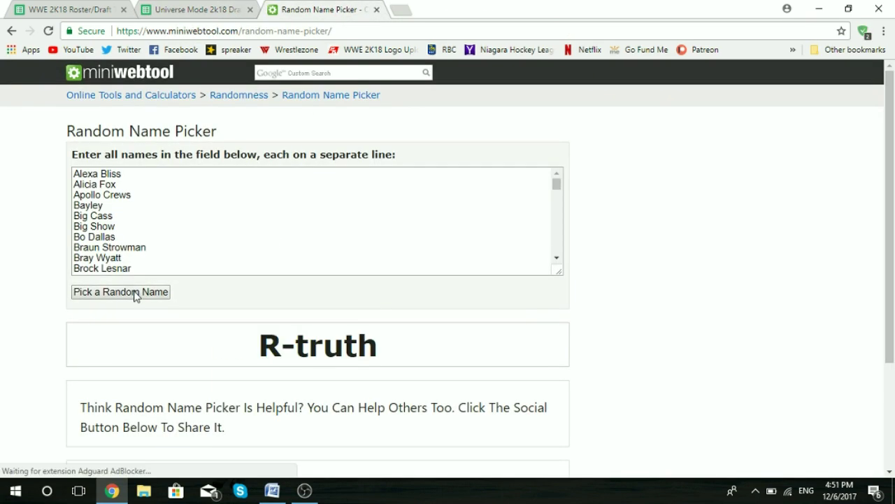
{"action": "left_click", "coordinate": [206, 8]}
{"action": "left_click", "coordinate": [187, 347]}
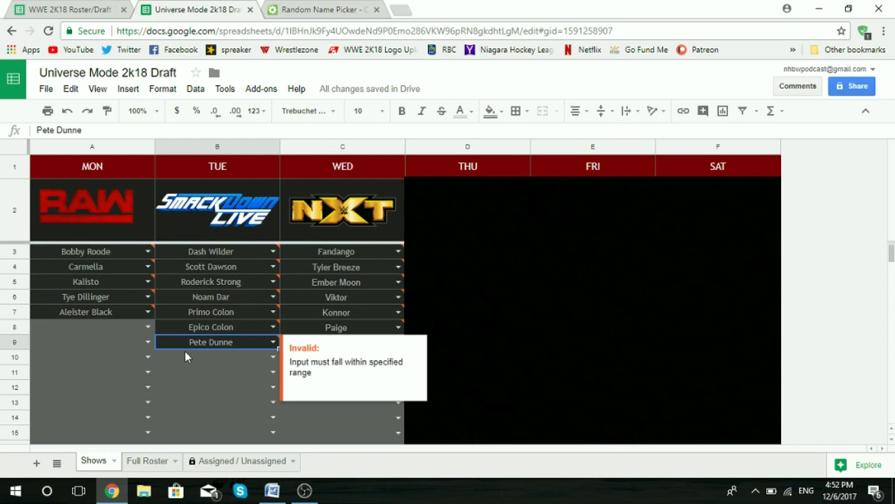
{"action": "left_click", "coordinate": [185, 356]}
{"action": "type", "text": "r"}
{"action": "type", "text": "t"}
{"action": "key", "text": "BackSpace"}
{"action": "type", "text": "-t"}
{"action": "left_click", "coordinate": [184, 344]}
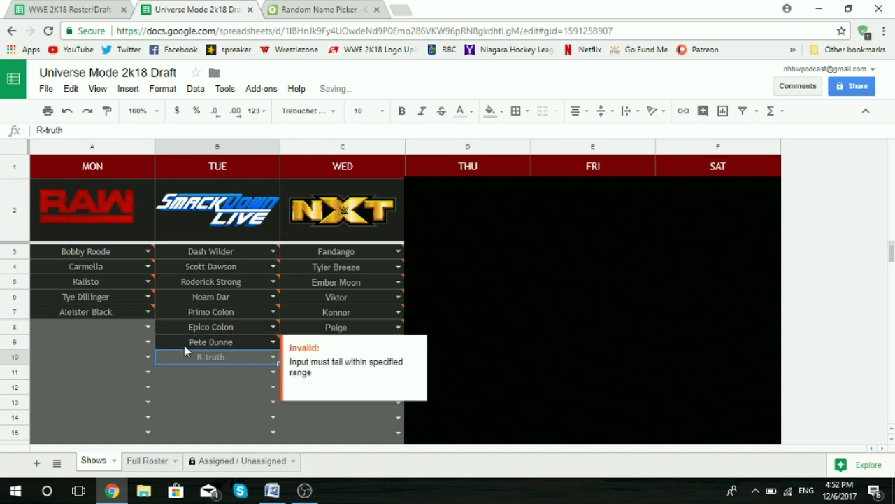
{"action": "left_click", "coordinate": [569, 220]}
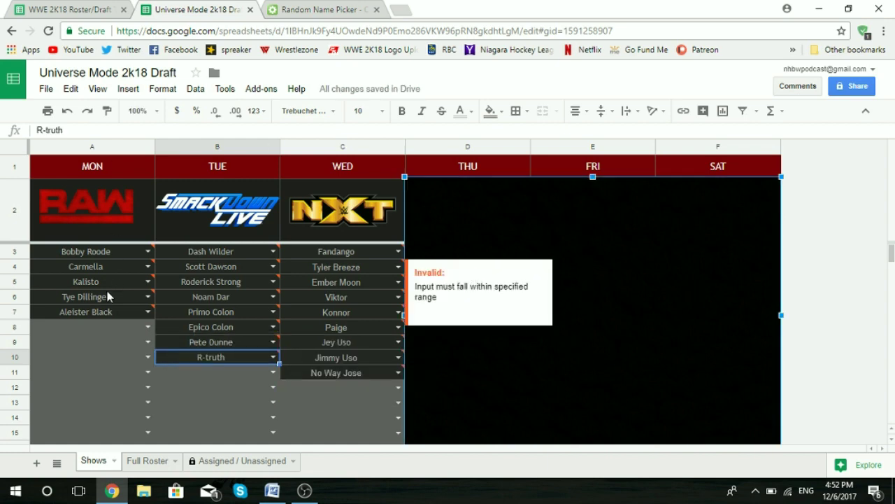
Draw a random name for RAW and enter Nikki Cross in cell A8
{"action": "left_click", "coordinate": [95, 324]}
{"action": "left_click", "coordinate": [317, 10]}
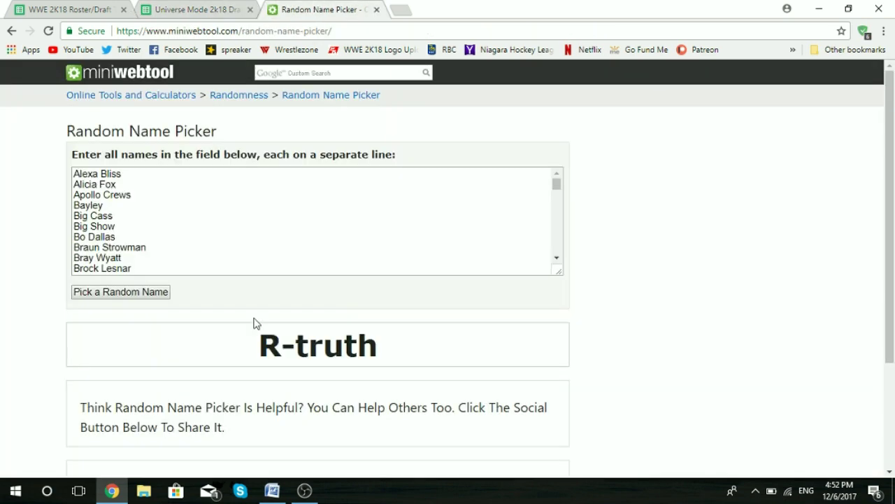
{"action": "left_click", "coordinate": [124, 300]}
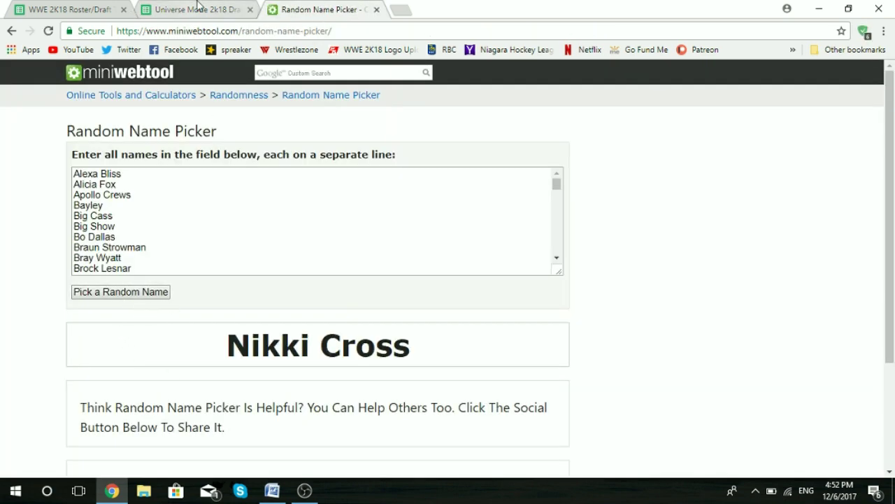
{"action": "left_click", "coordinate": [196, 9]}
{"action": "type", "text": "nikki"}
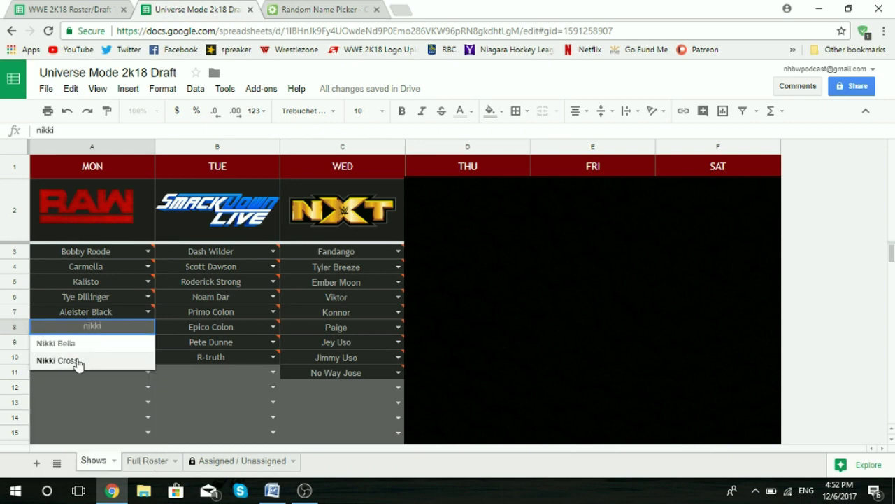
{"action": "left_click", "coordinate": [78, 364]}
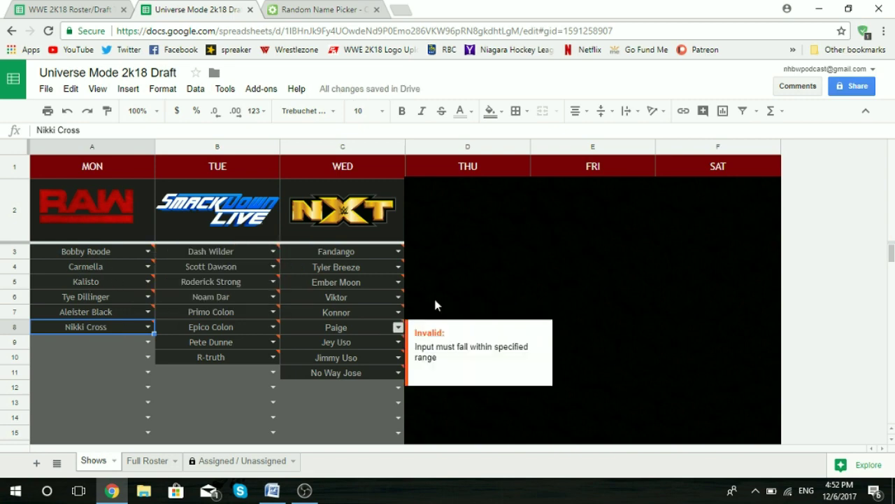
Draw a random name for NXT and enter Killian Dain in cell C12
{"action": "left_click", "coordinate": [331, 8]}
{"action": "left_click", "coordinate": [152, 297]}
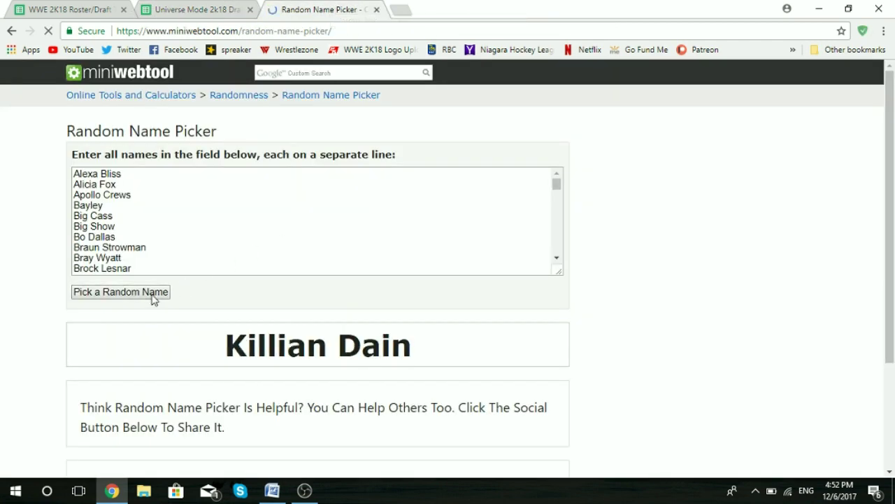
{"action": "left_click", "coordinate": [171, 9]}
{"action": "scroll", "coordinate": [345, 208], "scroll_direction": "down", "scroll_amount": 1}
{"action": "scroll", "coordinate": [452, 271], "scroll_direction": "up", "scroll_amount": 1}
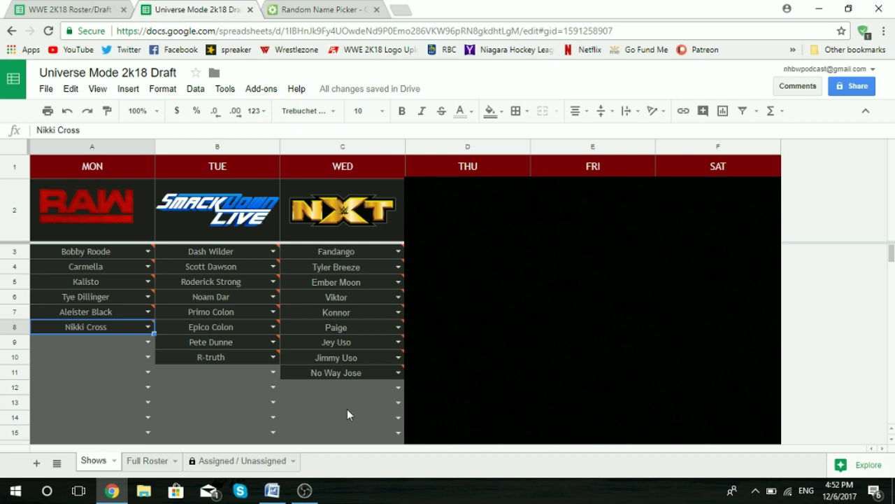
{"action": "left_click", "coordinate": [343, 387]}
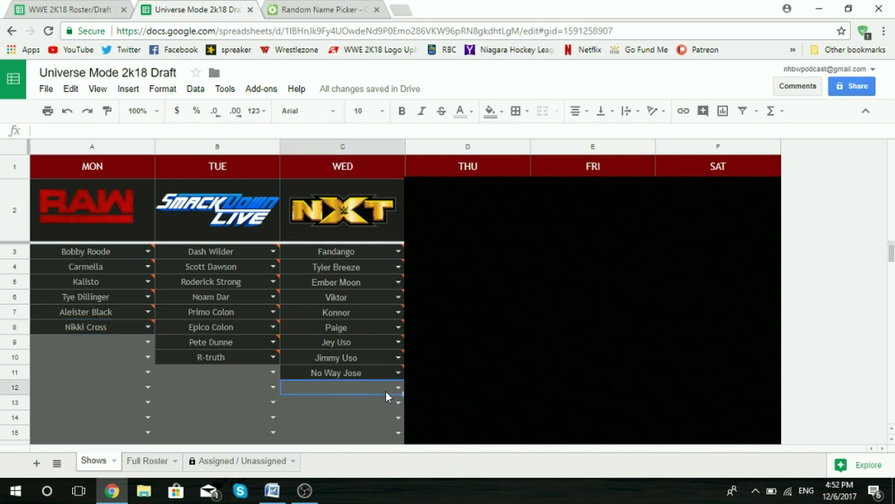
{"action": "type", "text": "K"}
{"action": "left_click", "coordinate": [339, 355]}
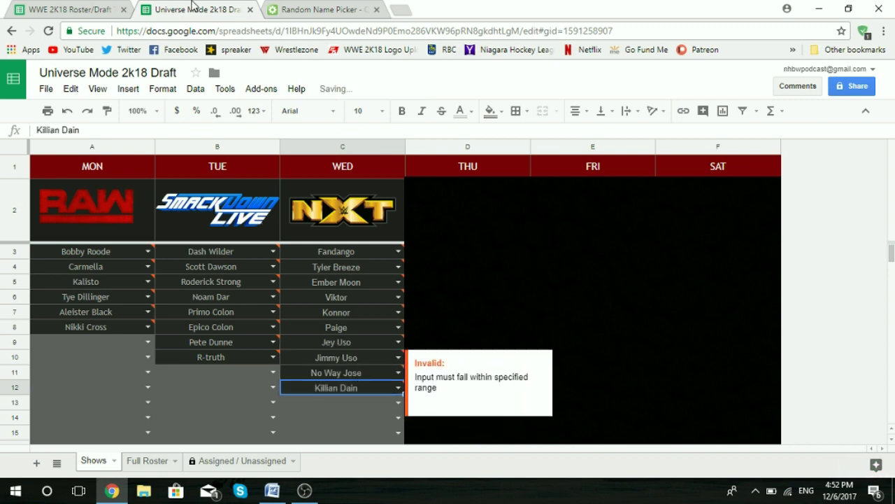
Draw a random name for SmackDown Live and enter Billie Kay in cell B11
{"action": "left_click", "coordinate": [311, 6]}
{"action": "left_click", "coordinate": [108, 293]}
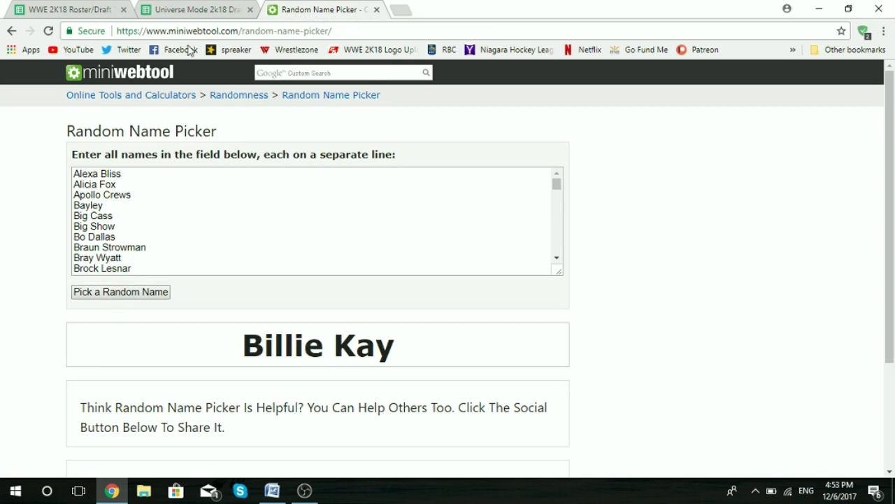
{"action": "left_click", "coordinate": [172, 9]}
{"action": "left_click", "coordinate": [220, 372]}
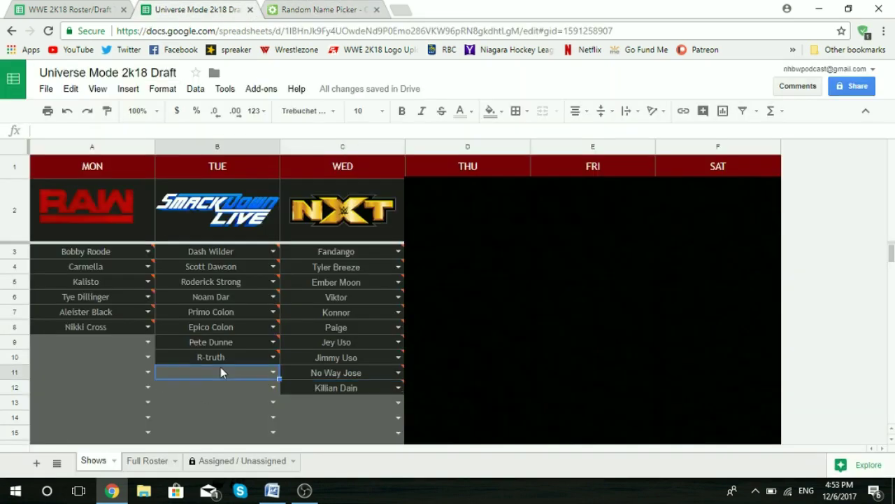
{"action": "type", "text": "billi"}
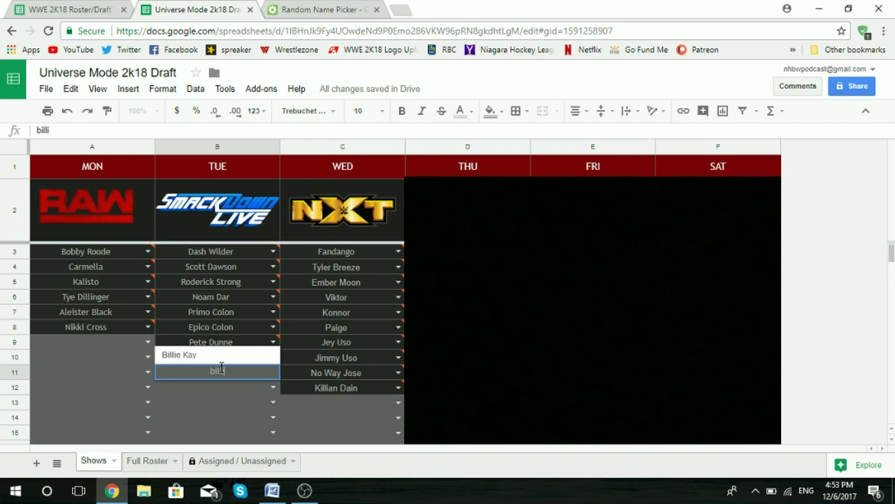
{"action": "left_click", "coordinate": [218, 357]}
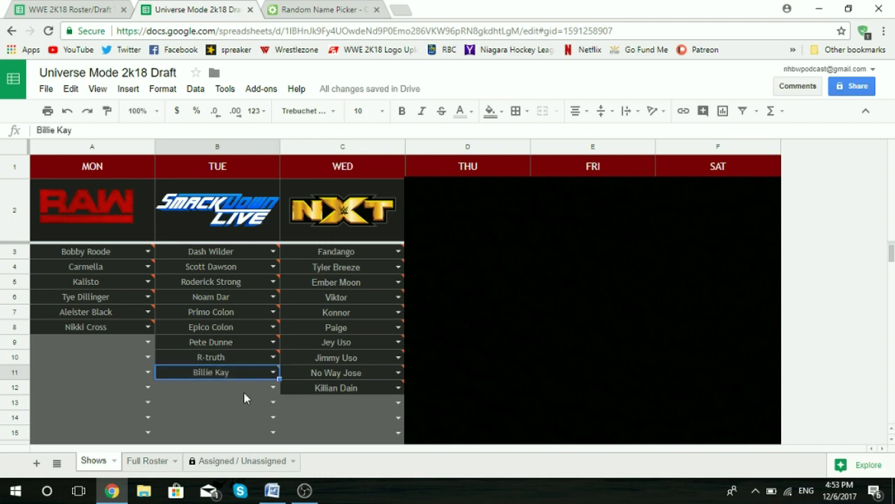
Add Peyton Royce below Billie Kay in the SmackDown Live column, in cell B12
{"action": "left_click", "coordinate": [228, 390]}
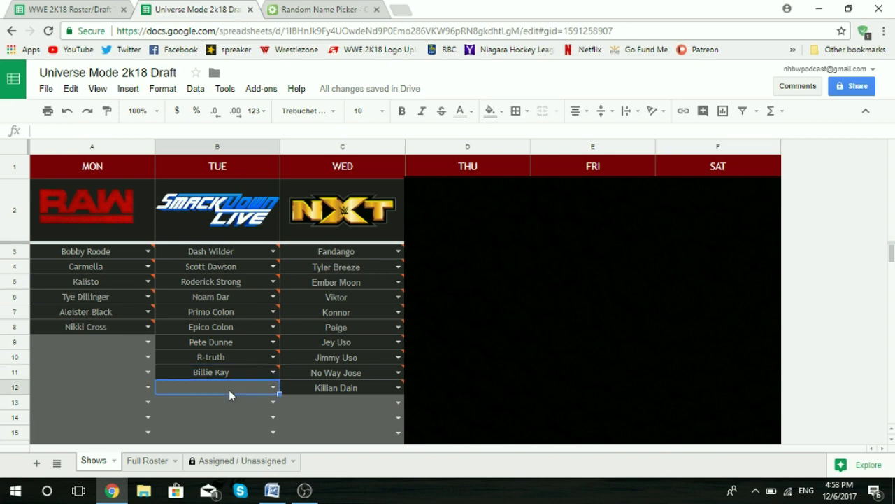
{"action": "type", "text": "pey"}
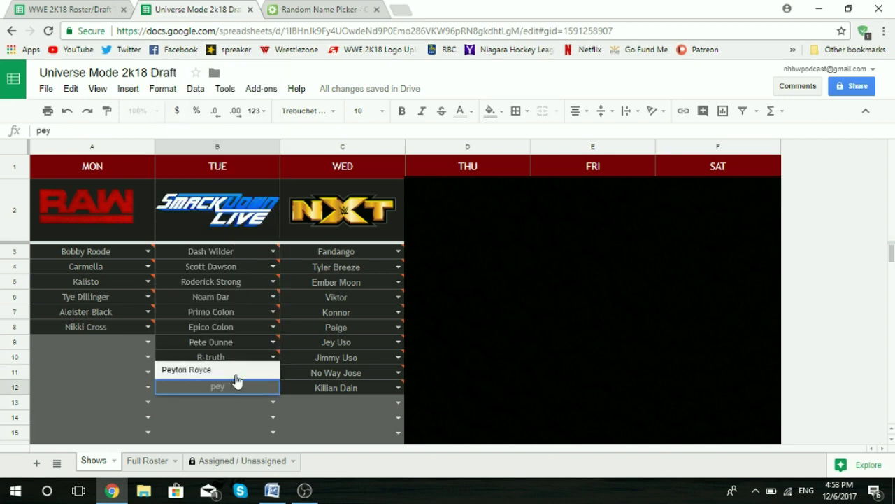
{"action": "left_click", "coordinate": [226, 369]}
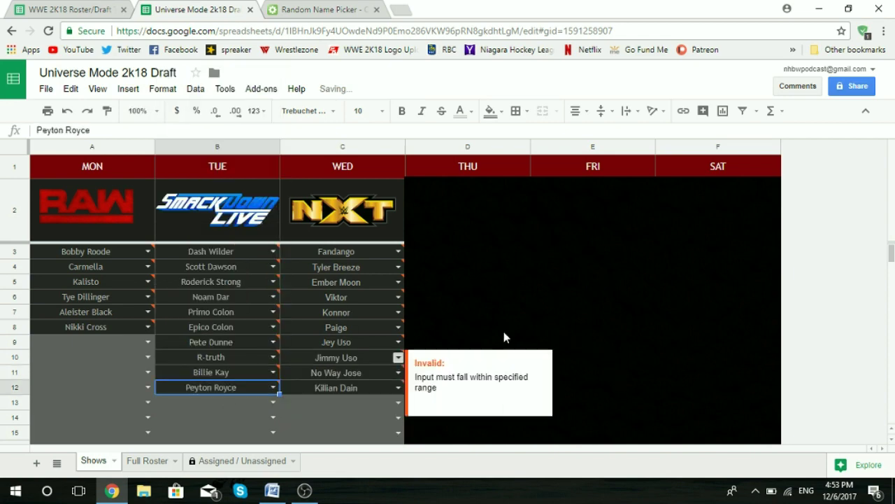
Draw the next random name for RAW and choose Sin Cara in cell A9
{"action": "left_click", "coordinate": [102, 340]}
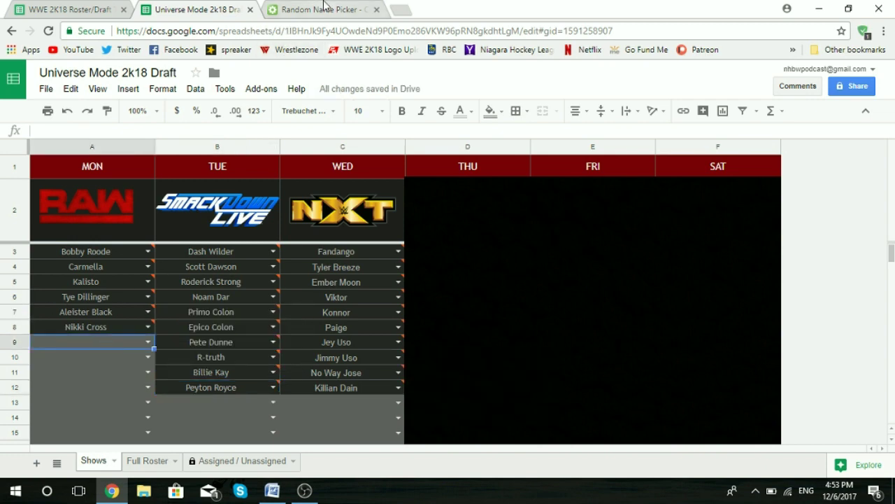
{"action": "left_click", "coordinate": [315, 9]}
{"action": "left_click", "coordinate": [121, 292]}
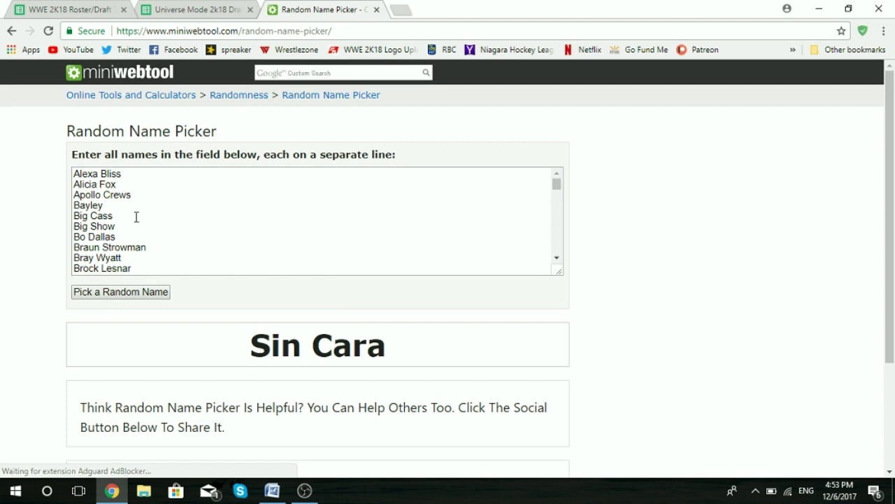
{"action": "left_click", "coordinate": [228, 9]}
{"action": "type", "text": "sin"}
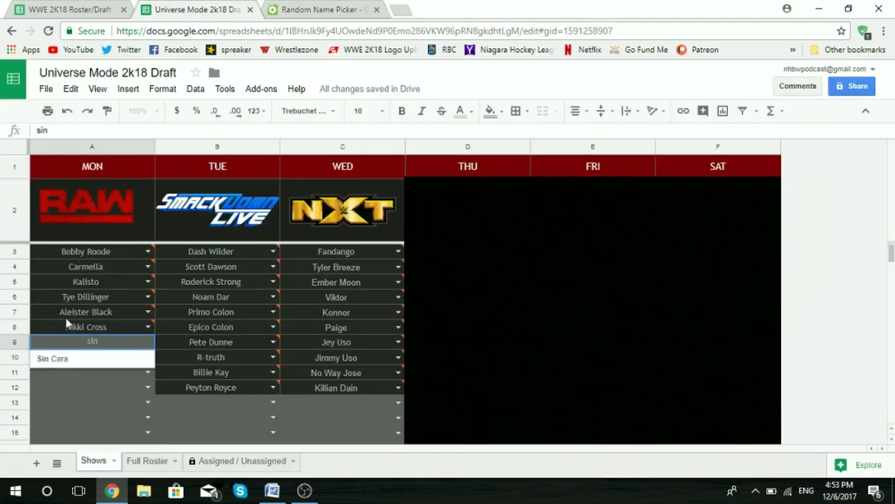
{"action": "left_click", "coordinate": [66, 358]}
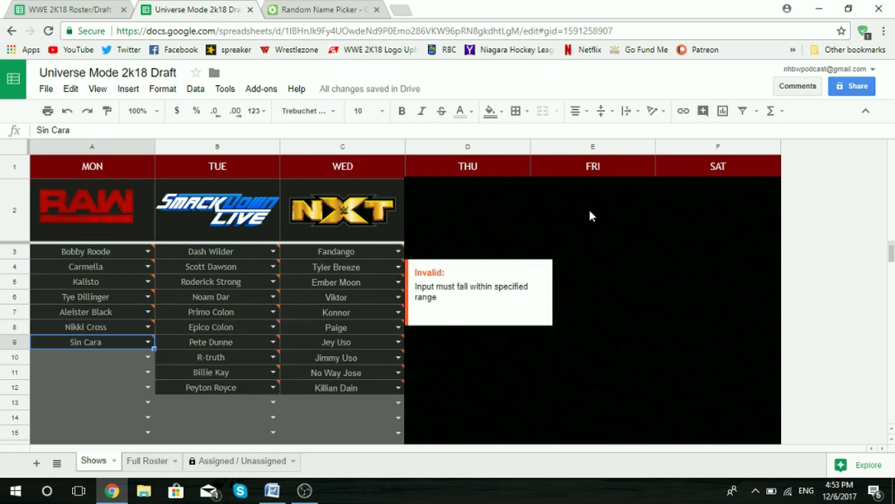
Draw the next random name for NXT and choose Bo Dallas in cell C13
{"action": "scroll", "coordinate": [589, 208], "scroll_direction": "down", "scroll_amount": 1}
{"action": "scroll", "coordinate": [588, 208], "scroll_direction": "up", "scroll_amount": 1}
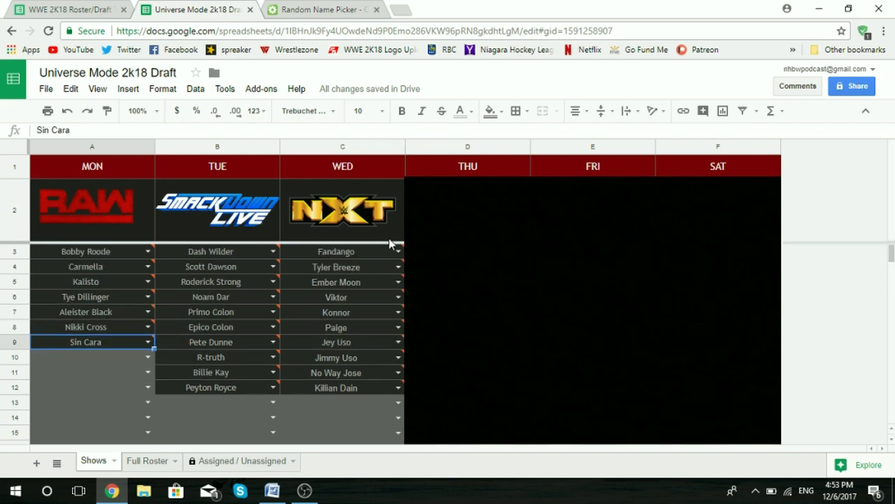
{"action": "left_click", "coordinate": [326, 8]}
{"action": "left_click", "coordinate": [122, 296]}
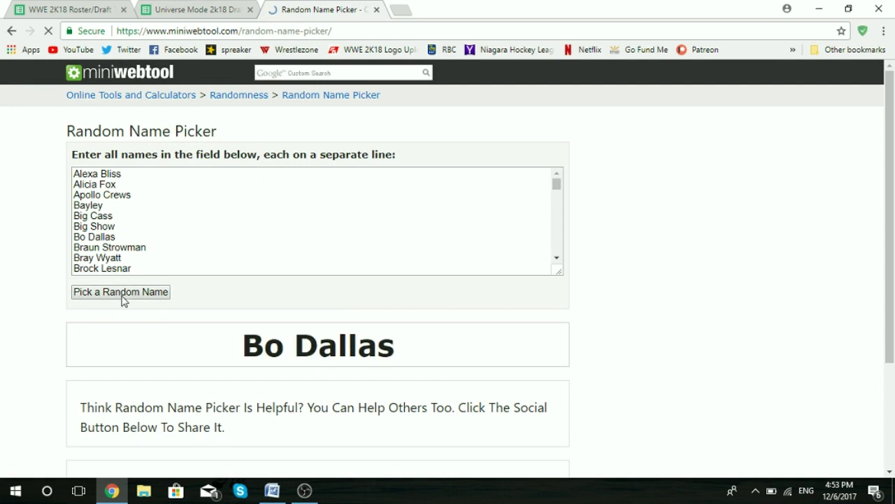
{"action": "left_click", "coordinate": [201, 7]}
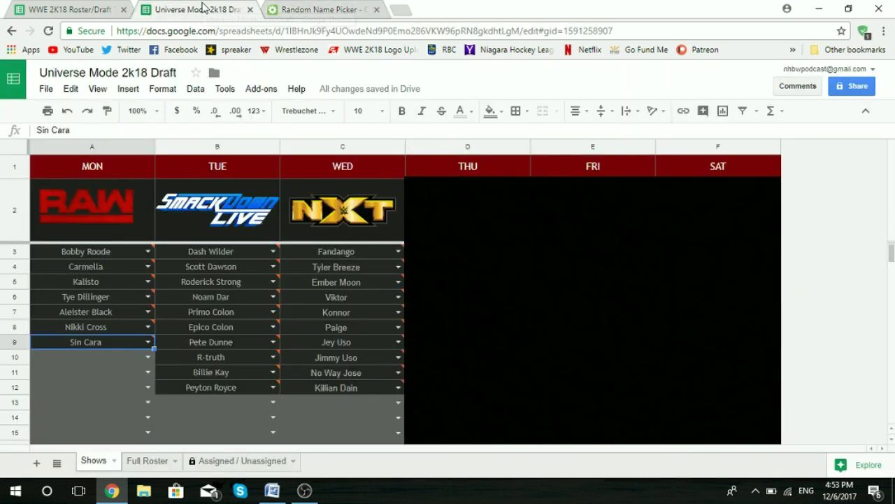
{"action": "left_click", "coordinate": [320, 404]}
{"action": "type", "text": "bo"}
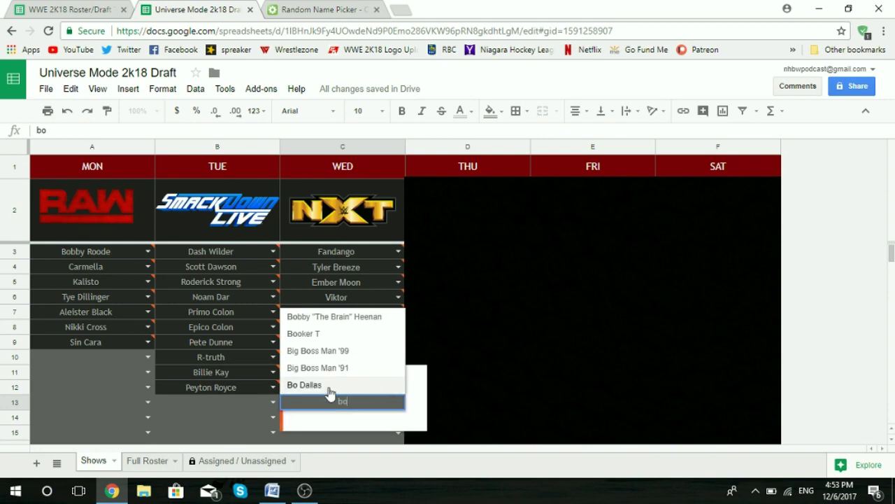
{"action": "left_click", "coordinate": [337, 386]}
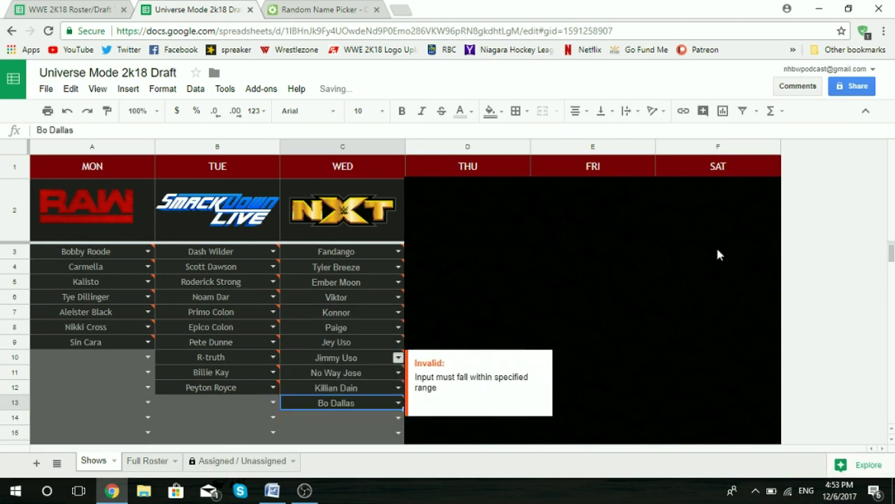
Draw the next random name for SmackDown Live and choose Bray Wyatt in cell B13
{"action": "scroll", "coordinate": [713, 293], "scroll_direction": "down", "scroll_amount": 3}
{"action": "scroll", "coordinate": [713, 293], "scroll_direction": "up", "scroll_amount": 2}
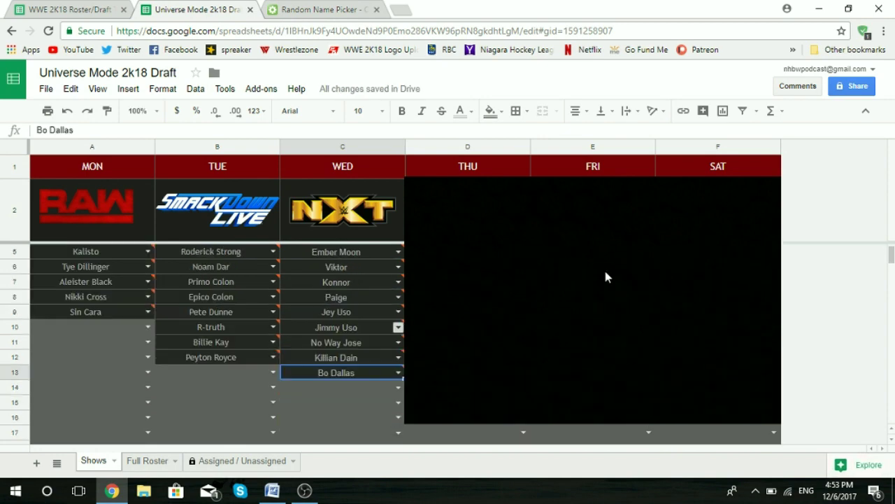
{"action": "left_click", "coordinate": [297, 8]}
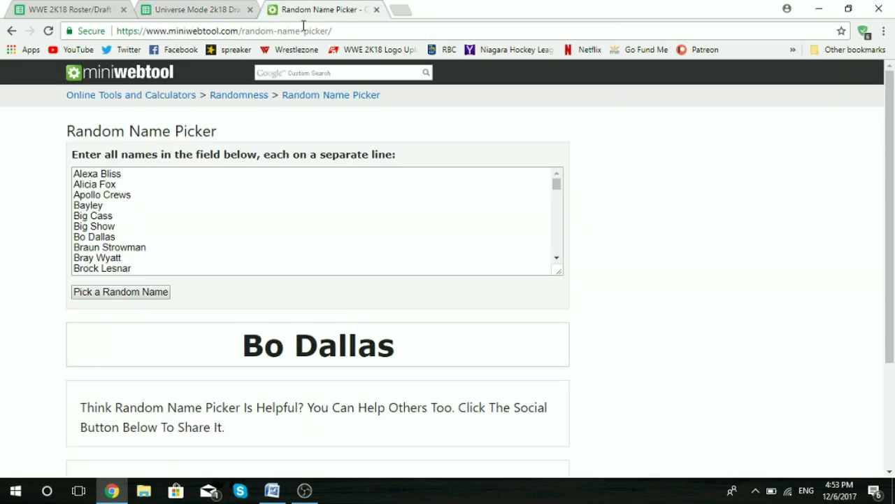
{"action": "left_click", "coordinate": [131, 295]}
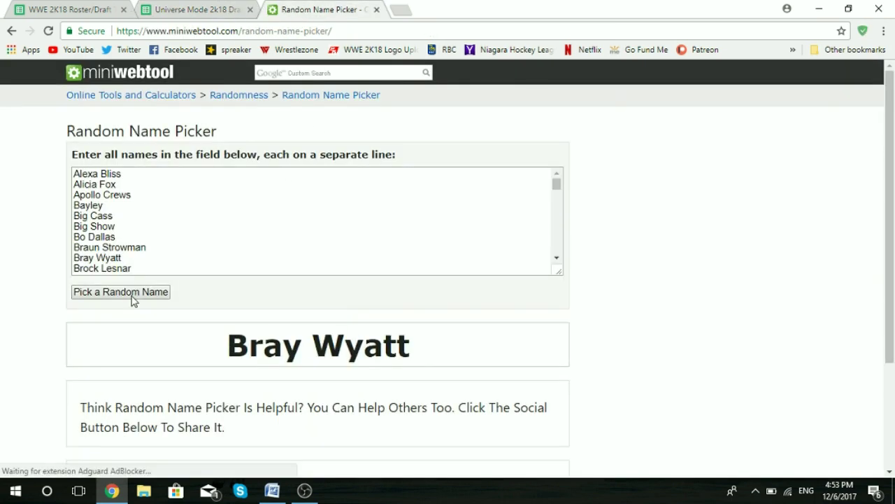
{"action": "left_click", "coordinate": [193, 9]}
{"action": "left_click", "coordinate": [209, 374]}
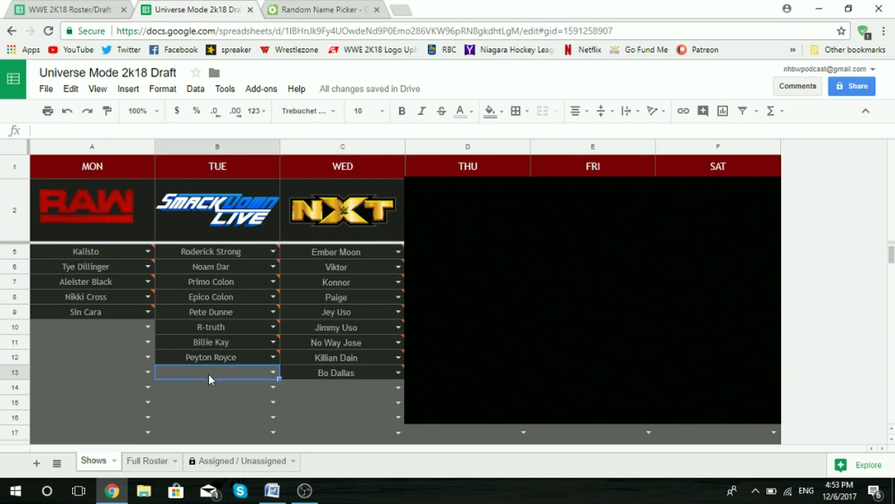
{"action": "type", "text": "br"}
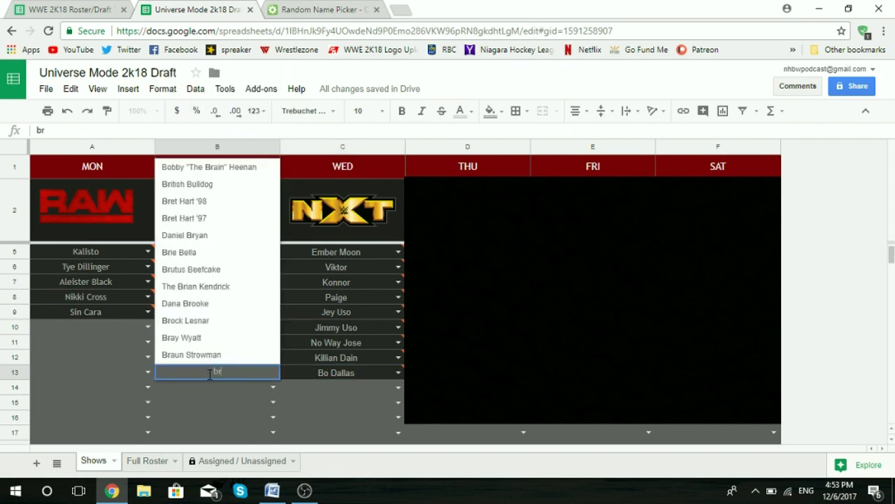
{"action": "left_click", "coordinate": [199, 337]}
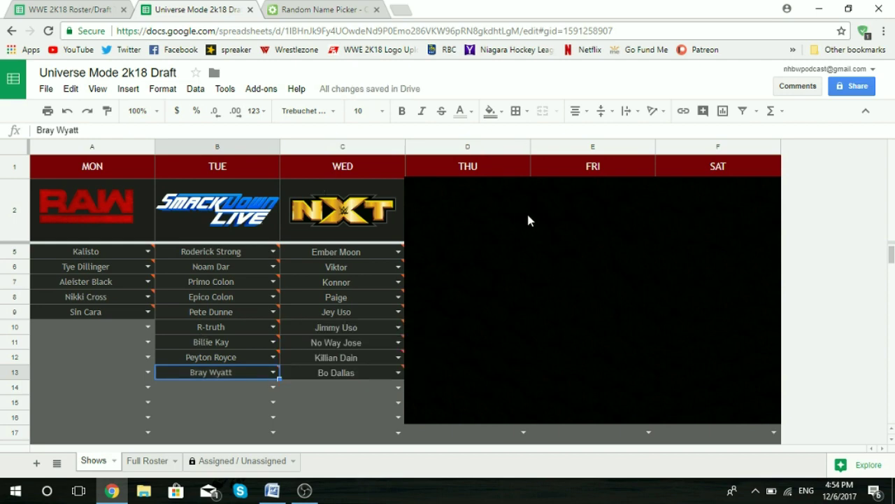
{"action": "scroll", "coordinate": [325, 300], "scroll_direction": "up", "scroll_amount": 1}
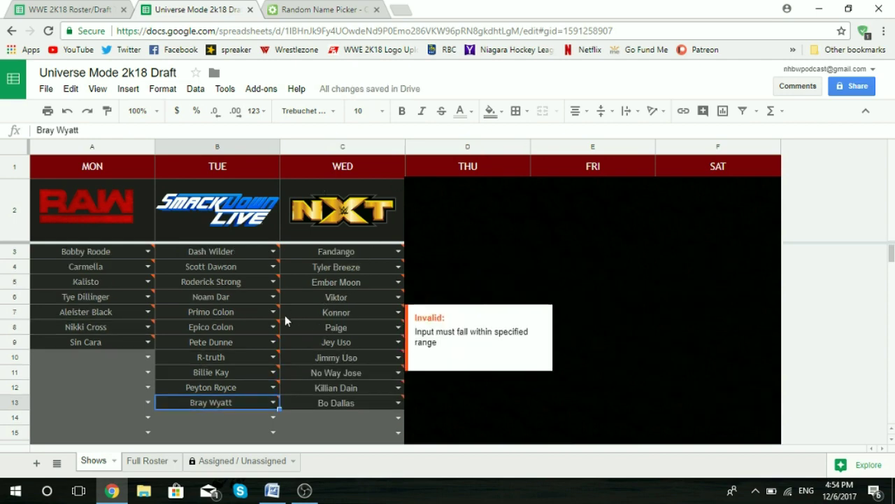
Draw random names for RAW until an undrafted wrestler comes up, and choose Mark Henry in cell A10
{"action": "left_click", "coordinate": [315, 8]}
{"action": "left_click", "coordinate": [166, 293]}
{"action": "left_click", "coordinate": [144, 296]}
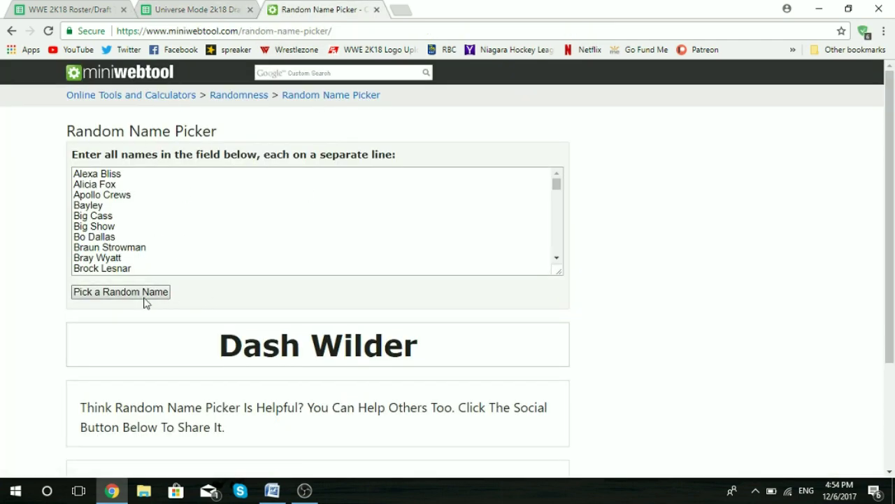
{"action": "left_click", "coordinate": [144, 297]}
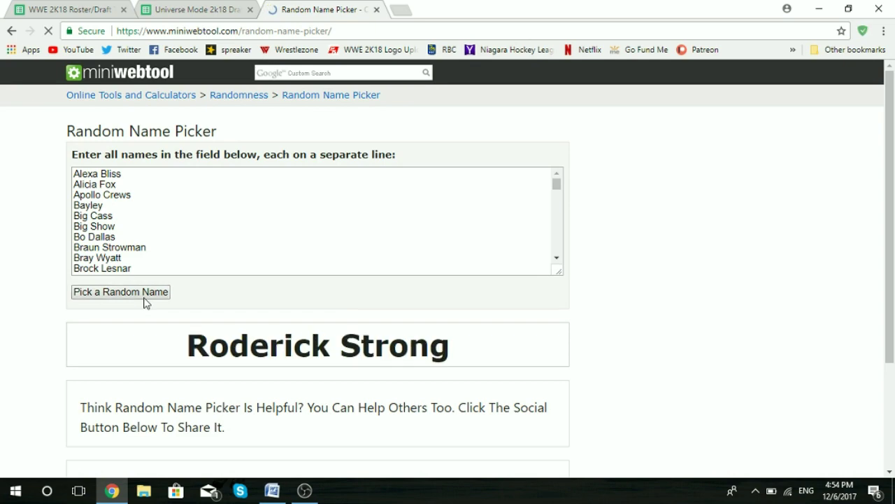
{"action": "left_click", "coordinate": [144, 297]}
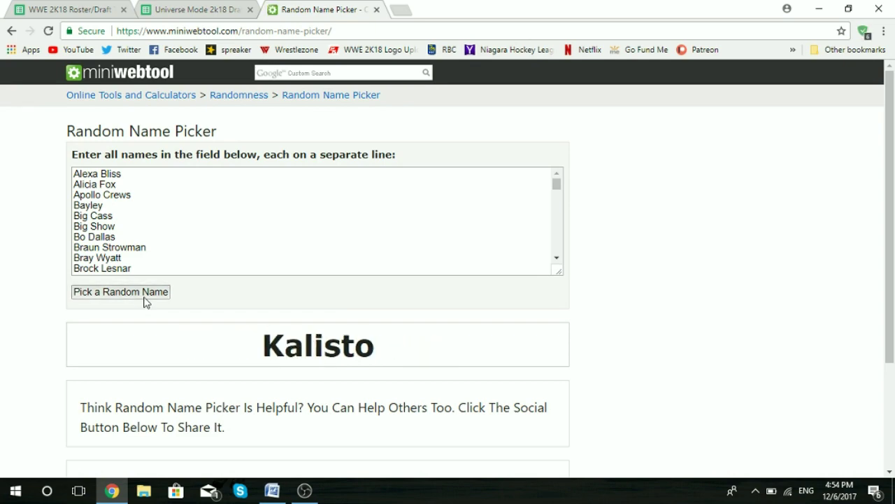
{"action": "left_click", "coordinate": [145, 299]}
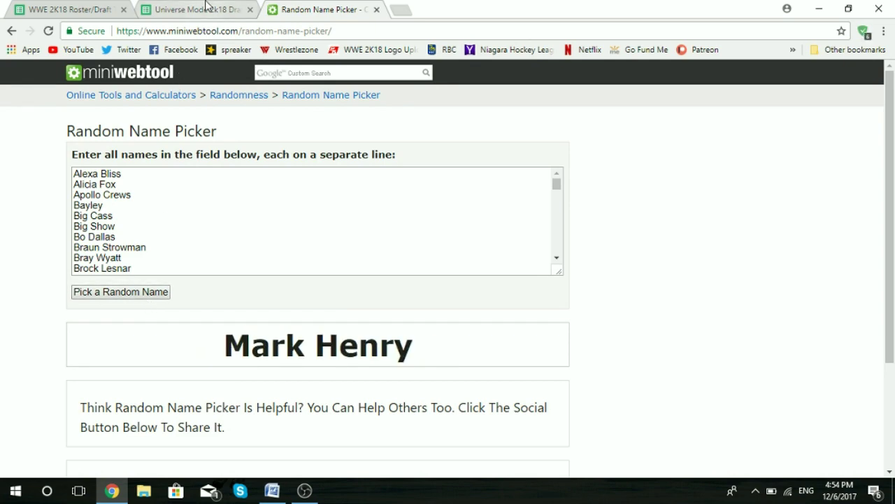
{"action": "left_click", "coordinate": [207, 9]}
{"action": "left_click", "coordinate": [84, 359]}
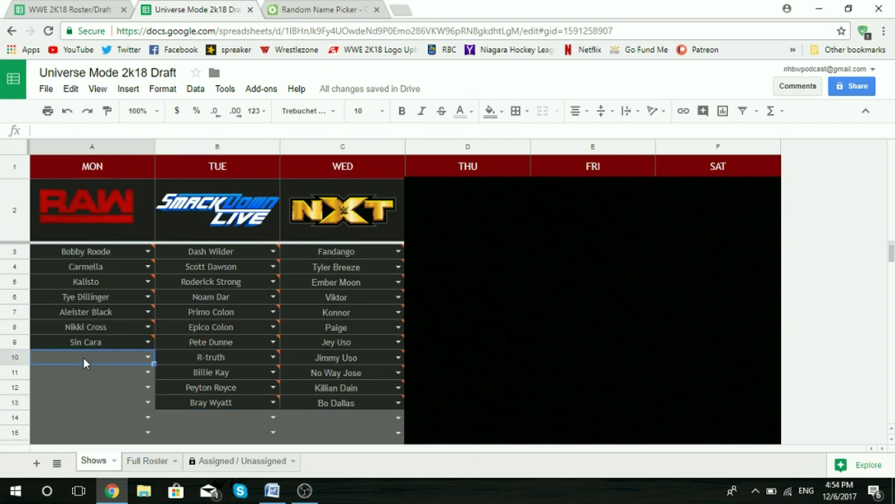
{"action": "type", "text": "mark"}
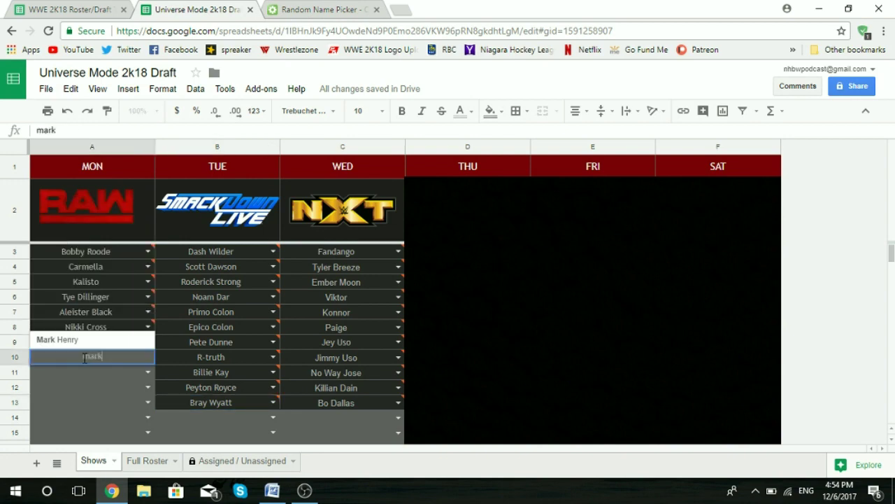
{"action": "left_click", "coordinate": [81, 341]}
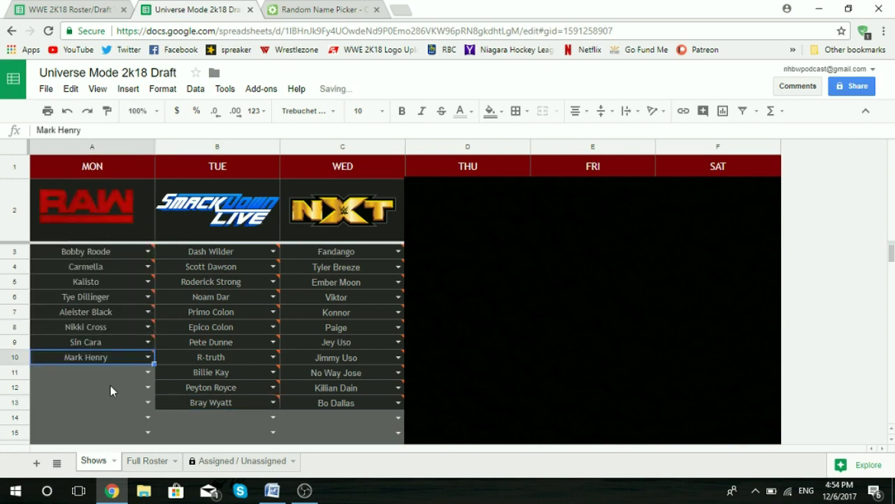
{"action": "mouse_move", "coordinate": [336, 331]}
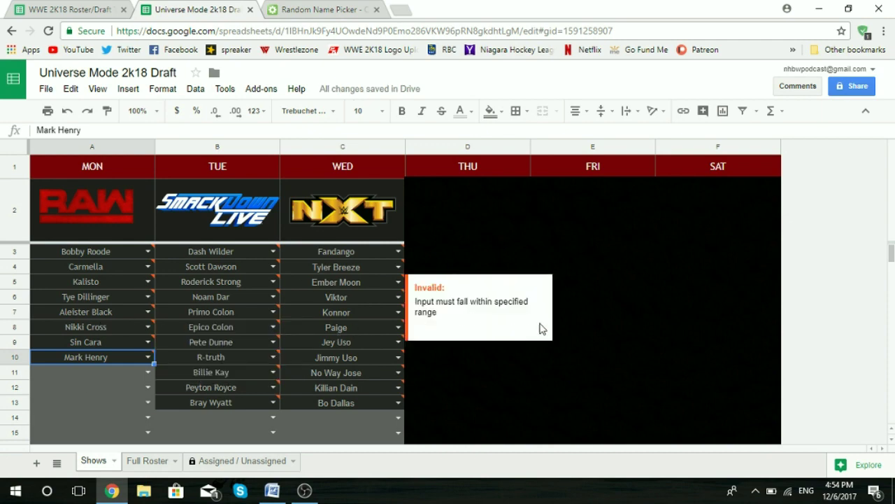
{"action": "scroll", "coordinate": [493, 368], "scroll_direction": "down", "scroll_amount": 1}
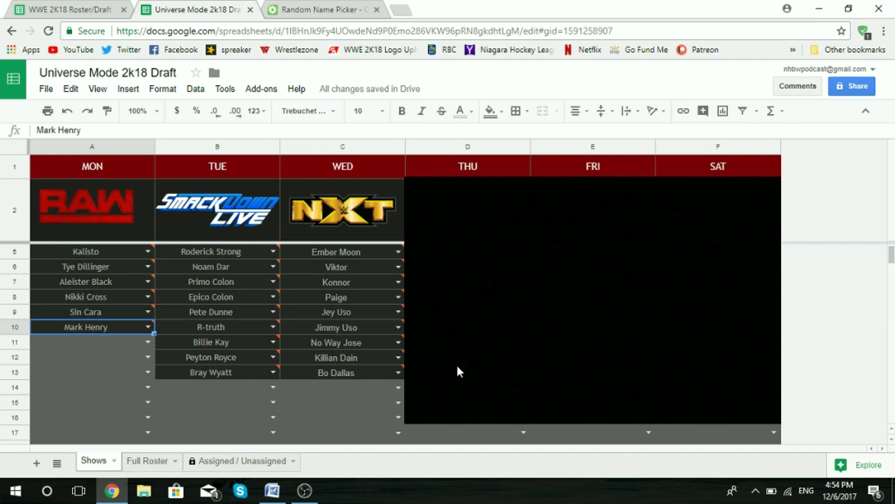
{"action": "scroll", "coordinate": [461, 323], "scroll_direction": "up", "scroll_amount": 1}
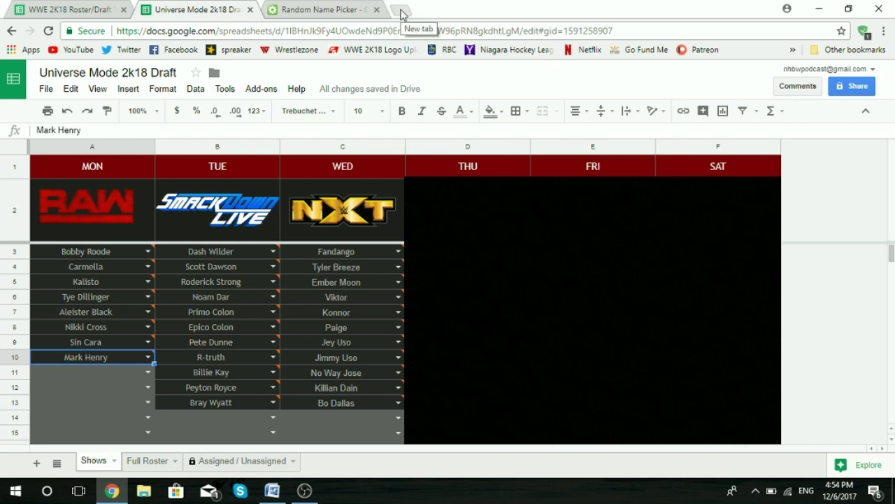
Draw the next random name for NXT and choose John Cena in cell C14
{"action": "left_click", "coordinate": [316, 10]}
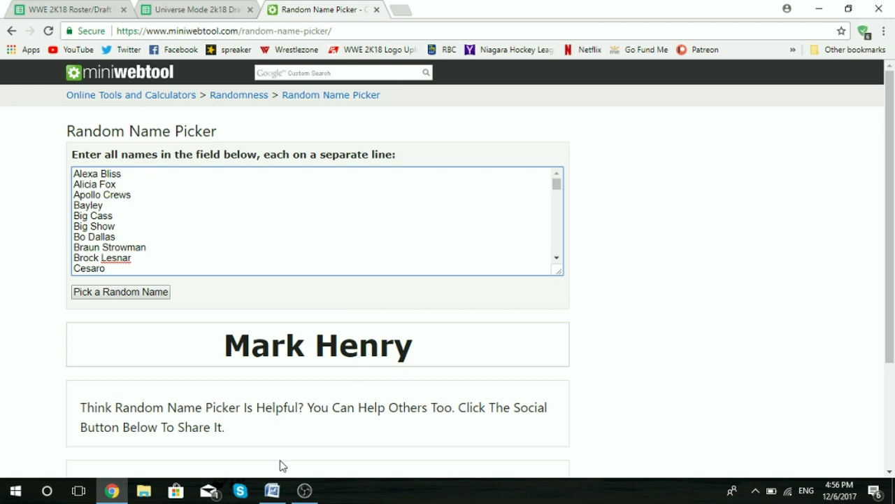
{"action": "left_click", "coordinate": [186, 17]}
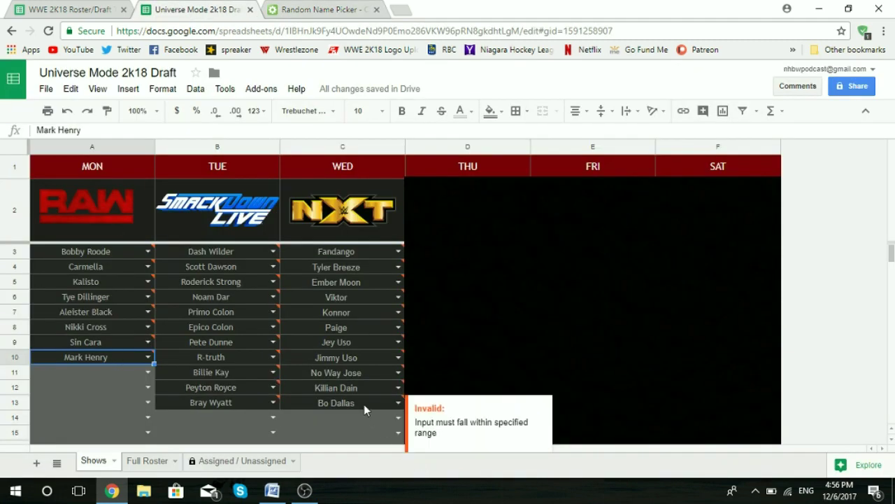
{"action": "scroll", "coordinate": [364, 404], "scroll_direction": "down", "scroll_amount": 2}
{"action": "left_click", "coordinate": [320, 9]}
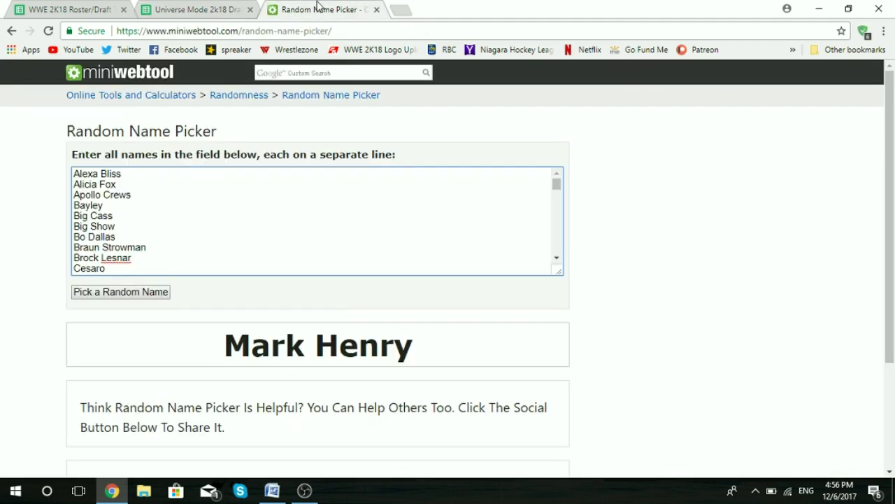
{"action": "left_click", "coordinate": [125, 297]}
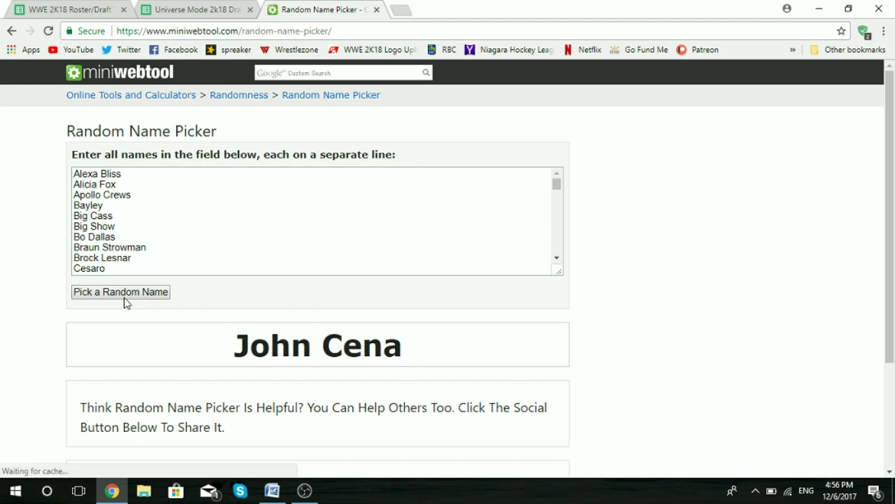
{"action": "left_click", "coordinate": [196, 8]}
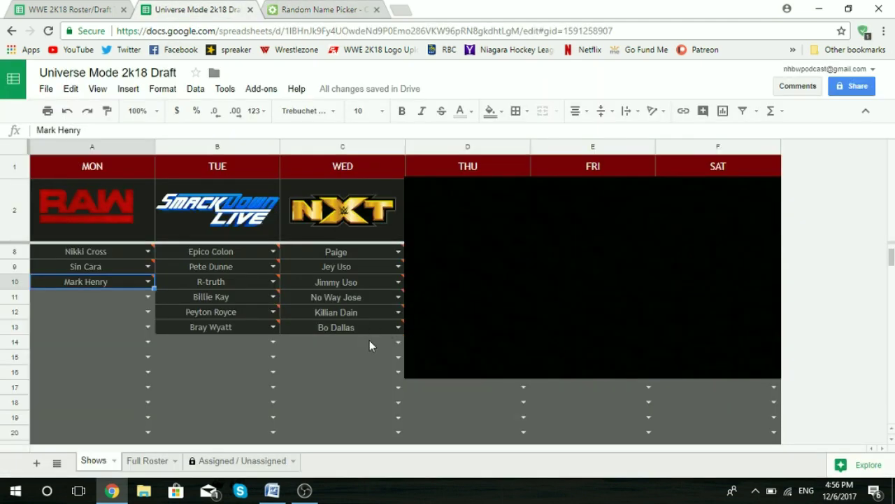
{"action": "left_click", "coordinate": [342, 342]}
{"action": "type", "text": "joh"}
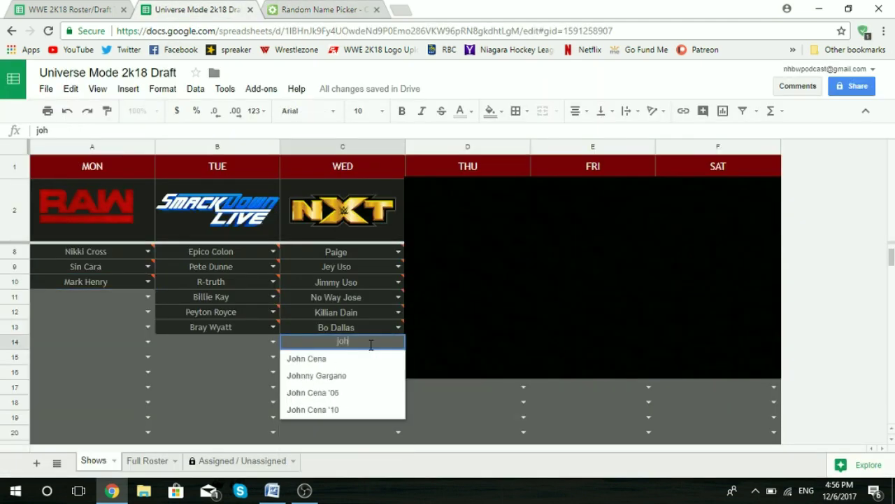
{"action": "left_click", "coordinate": [322, 354]}
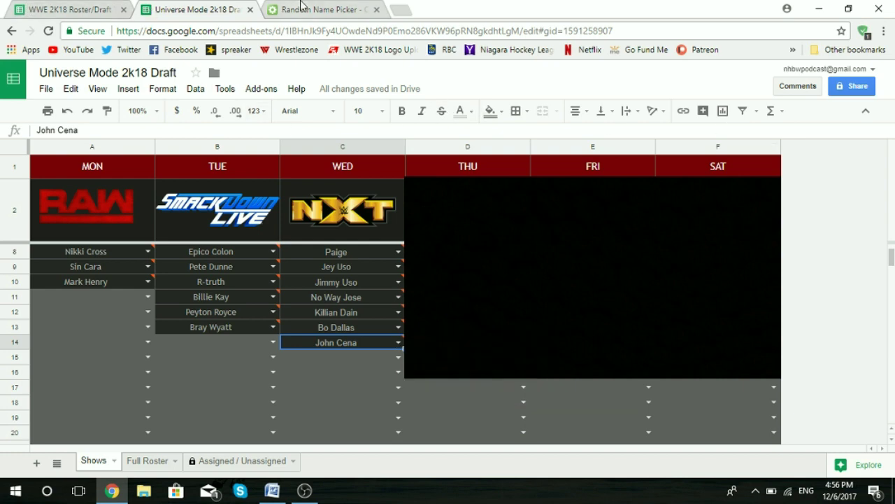
Draw the next random name for SmackDown Live and choose Nia Jax in cell B14
{"action": "left_click", "coordinate": [300, 8]}
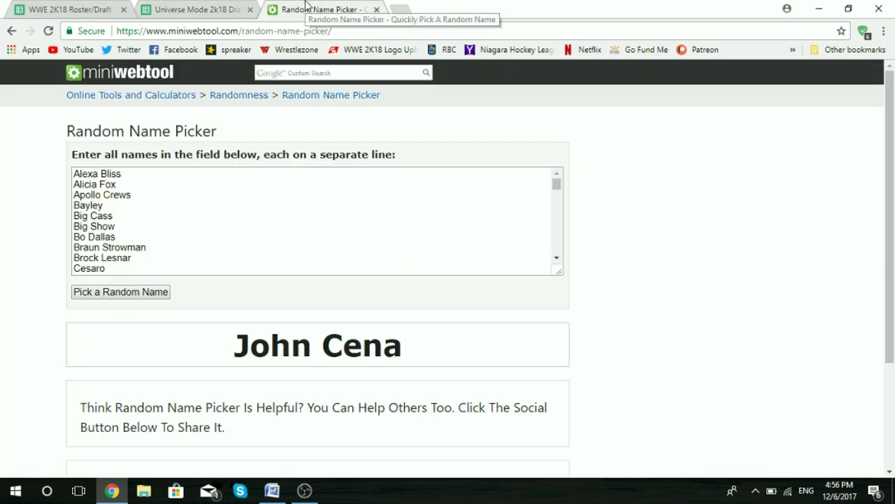
{"action": "left_click", "coordinate": [141, 300]}
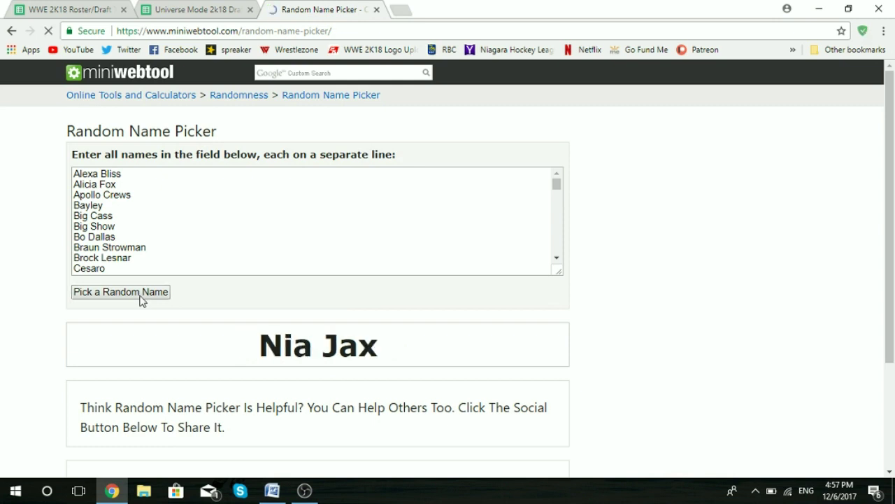
{"action": "left_click", "coordinate": [192, 9]}
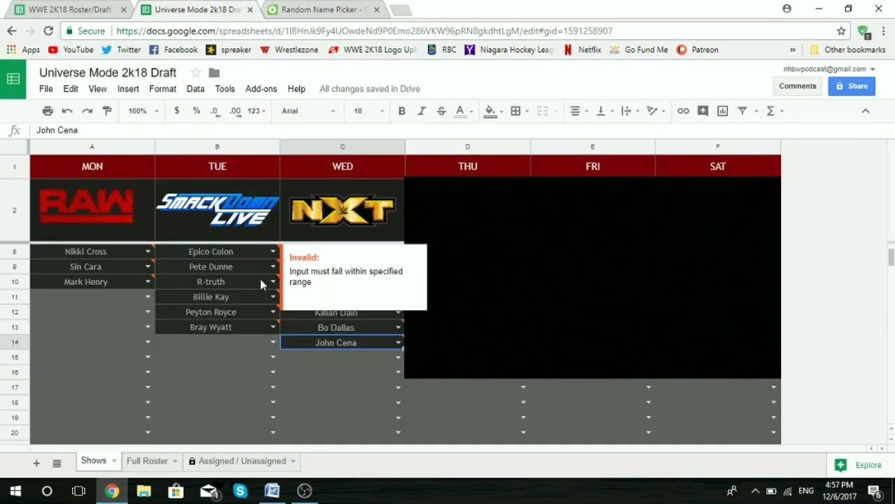
{"action": "left_click", "coordinate": [249, 342]}
{"action": "type", "text": "nia"}
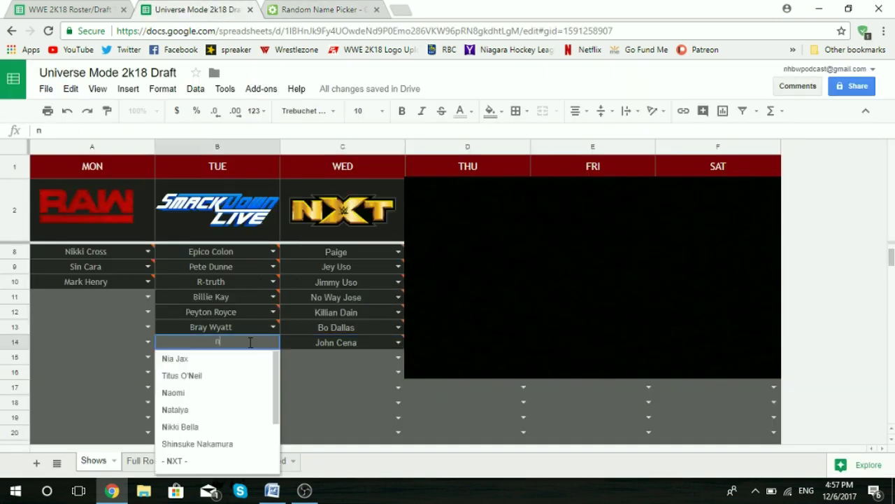
{"action": "left_click", "coordinate": [200, 359]}
{"action": "scroll", "coordinate": [223, 316], "scroll_direction": "up", "scroll_amount": 1}
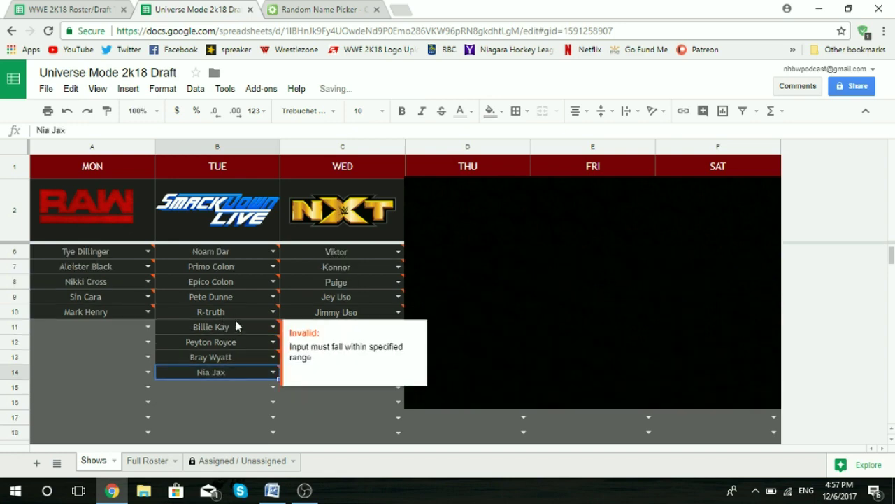
Draw the next random name for RAW and choose Luke Harper in cell A11
{"action": "left_click", "coordinate": [320, 9]}
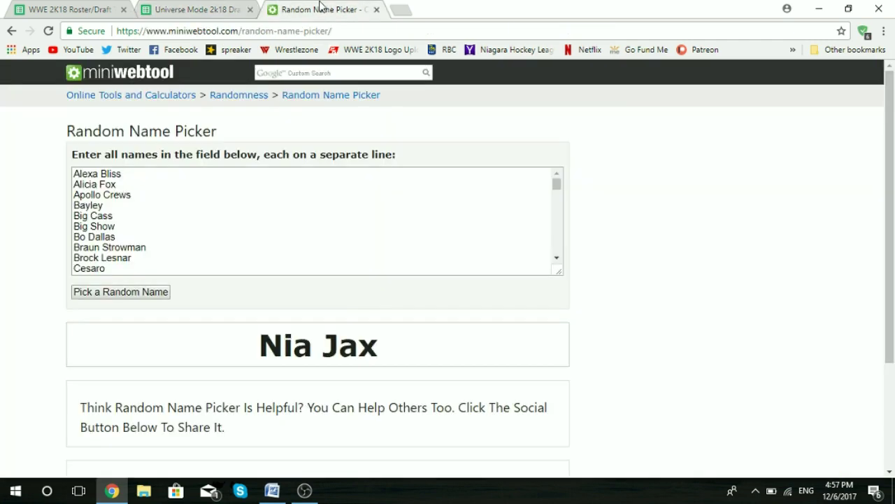
{"action": "left_click", "coordinate": [165, 293]}
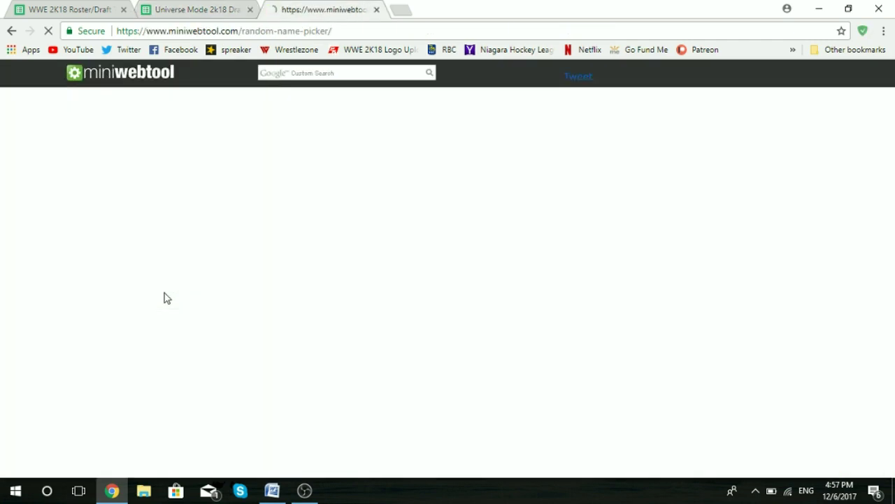
{"action": "left_click", "coordinate": [198, 7]}
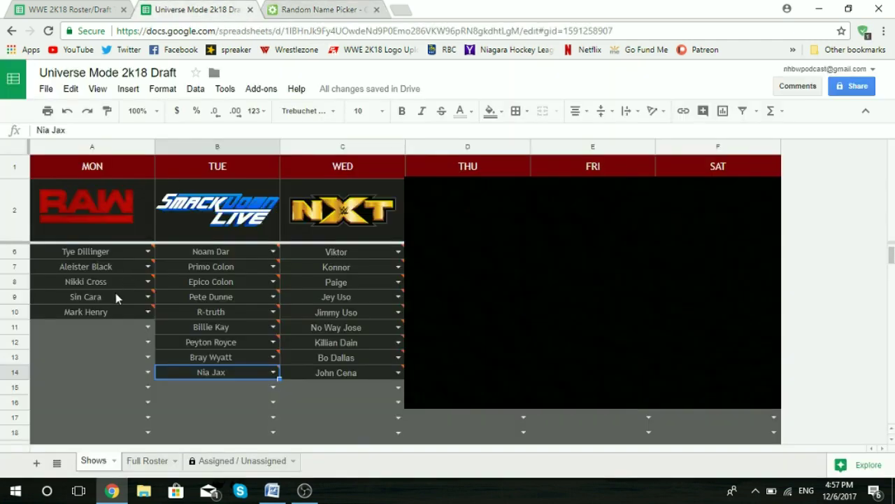
{"action": "left_click", "coordinate": [100, 326]}
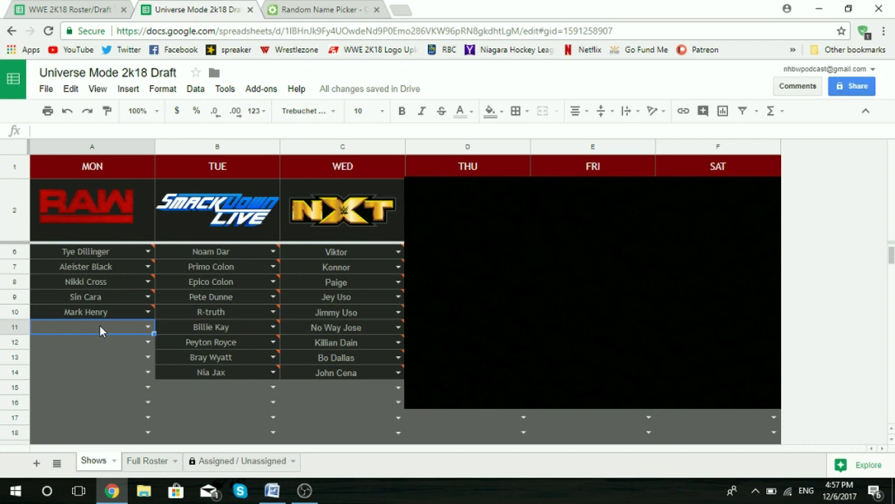
{"action": "type", "text": "luke"}
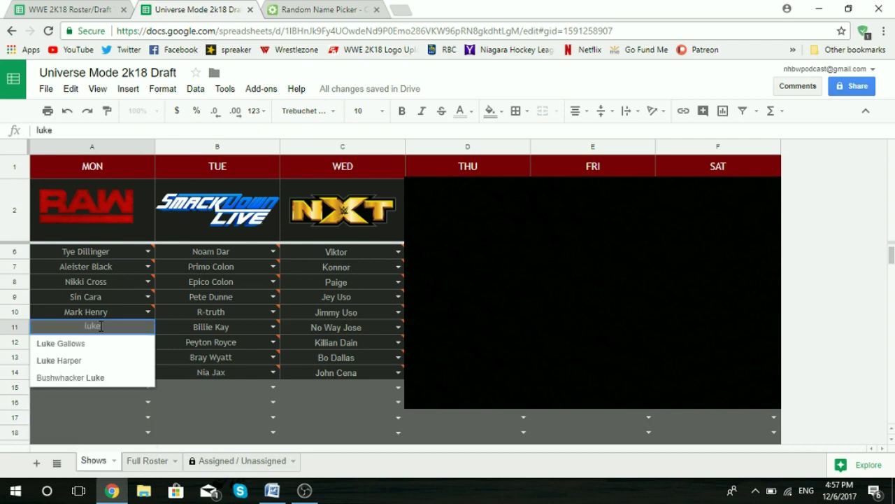
{"action": "left_click", "coordinate": [91, 360]}
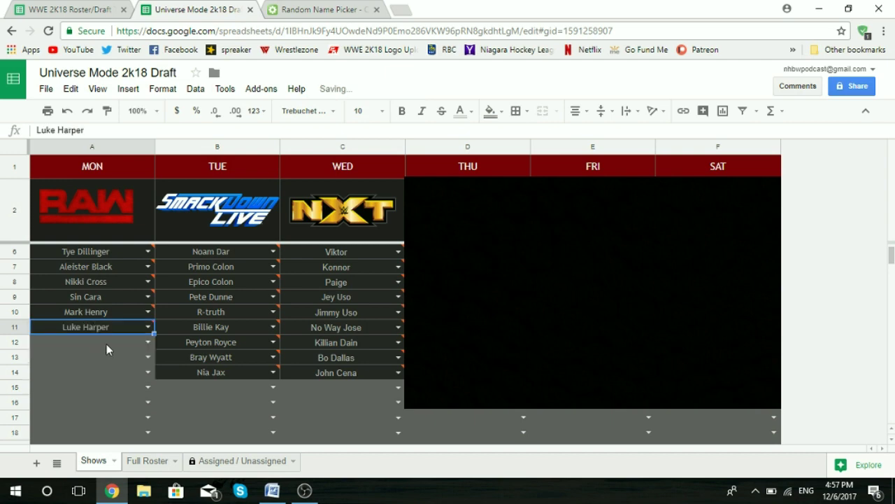
Add Erick Rowan below Luke Harper in the RAW column, in cell A12
{"action": "left_click", "coordinate": [106, 344]}
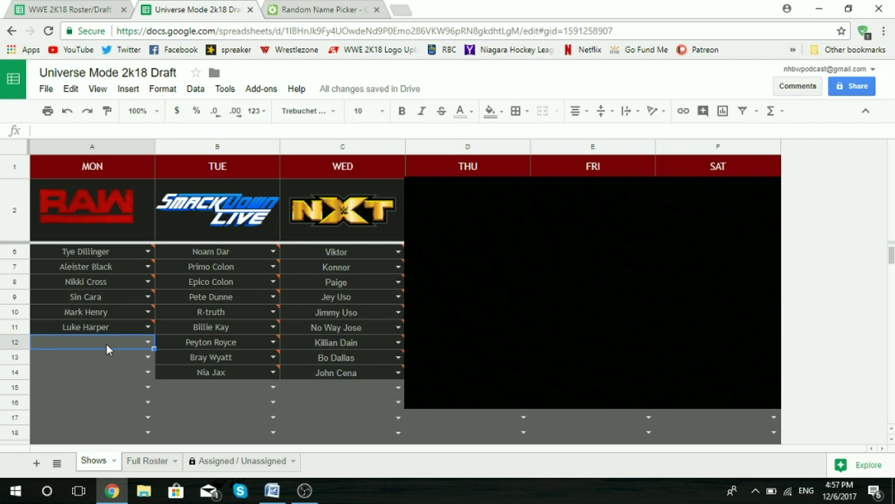
{"action": "type", "text": "eri"}
{"action": "left_click", "coordinate": [90, 360]}
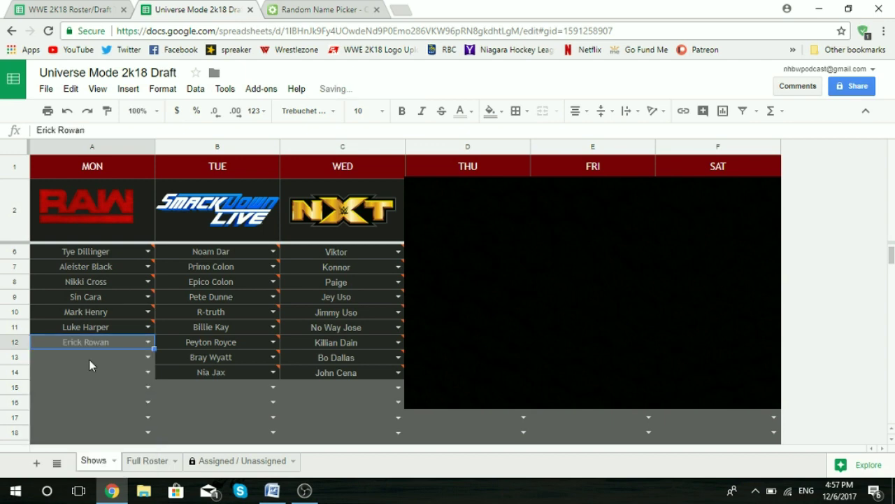
Draw the next random name for NXT and choose Shane Thorne in cell C15
{"action": "scroll", "coordinate": [89, 357], "scroll_direction": "up", "scroll_amount": 2}
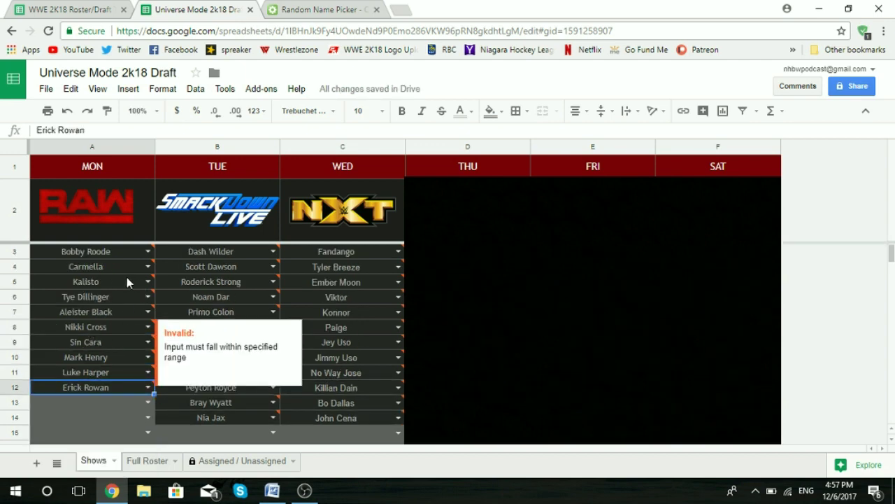
{"action": "scroll", "coordinate": [119, 320], "scroll_direction": "down", "scroll_amount": 2}
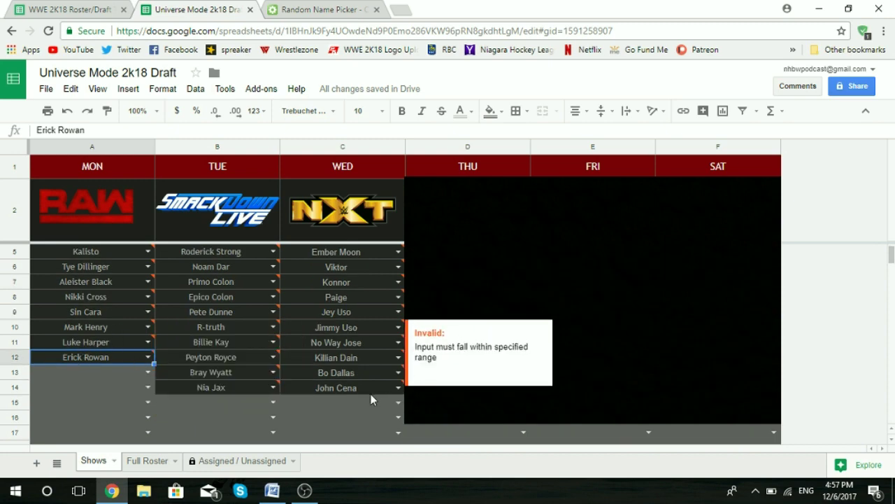
{"action": "left_click", "coordinate": [319, 10]}
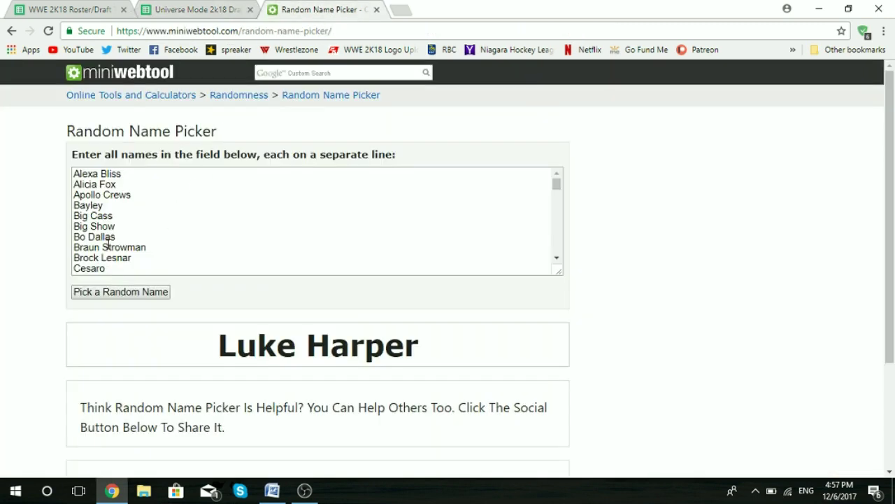
{"action": "left_click", "coordinate": [124, 296]}
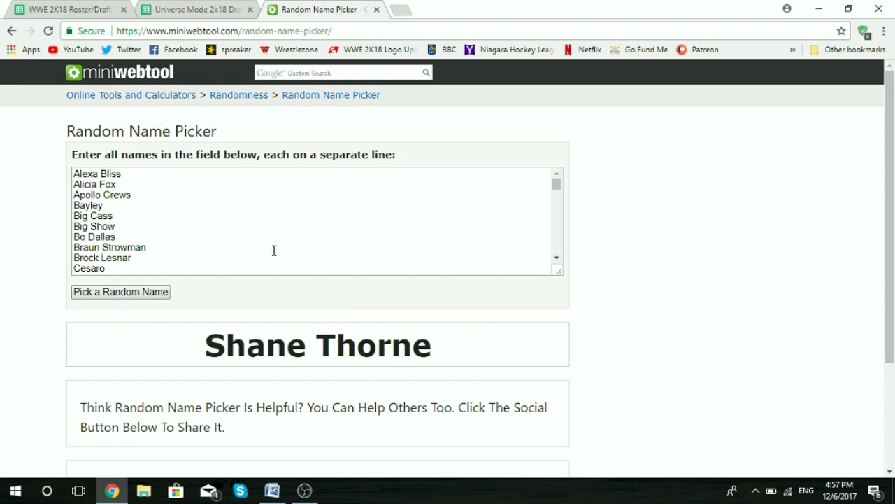
{"action": "left_click", "coordinate": [200, 9]}
{"action": "left_click", "coordinate": [370, 405]}
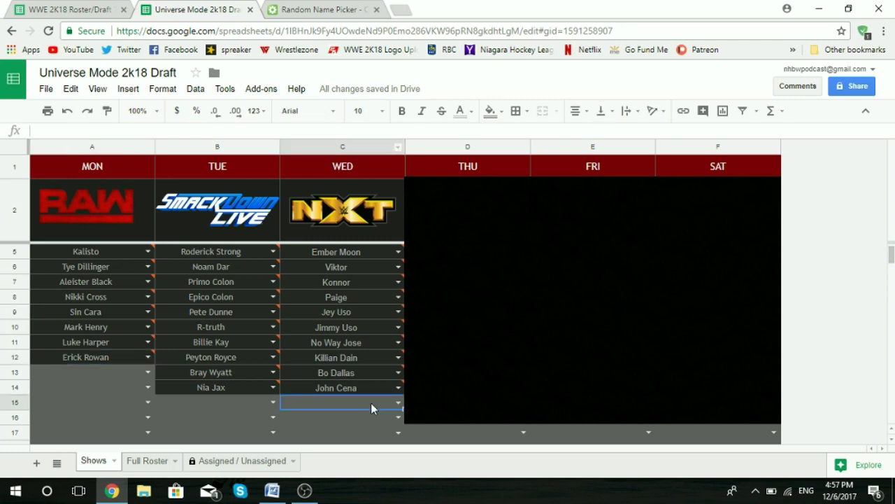
{"action": "type", "text": "shane"}
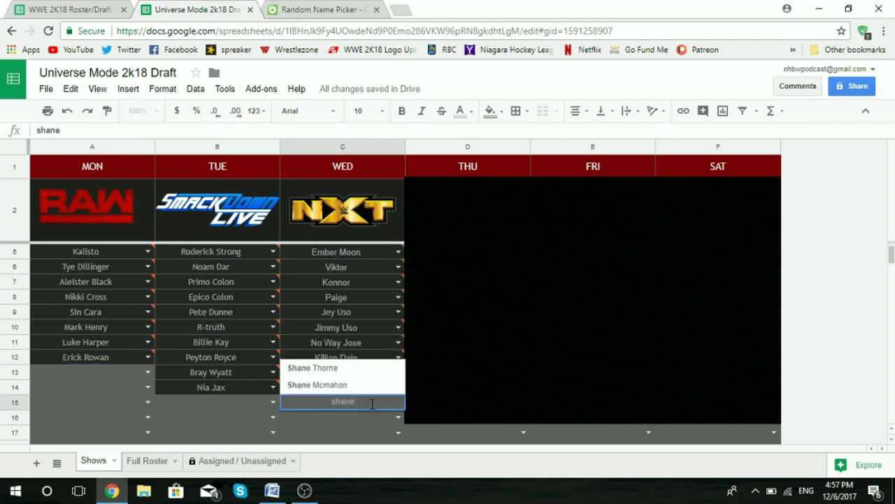
{"action": "left_click", "coordinate": [355, 369]}
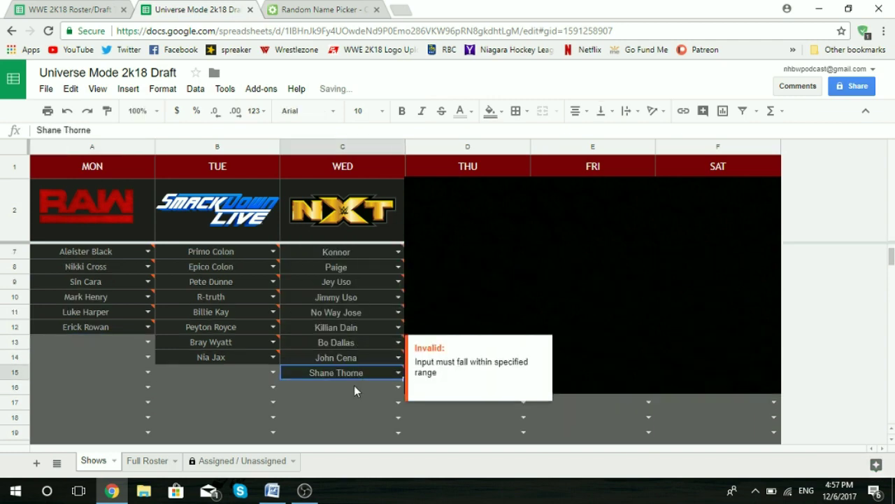
Look up Shane Thorne's partner in the picker's name list and choose Nick Miller in cell C16 of the NXT column
{"action": "left_click", "coordinate": [328, 9]}
{"action": "scroll", "coordinate": [132, 221], "scroll_direction": "down", "scroll_amount": 10}
{"action": "scroll", "coordinate": [160, 231], "scroll_direction": "up", "scroll_amount": 2}
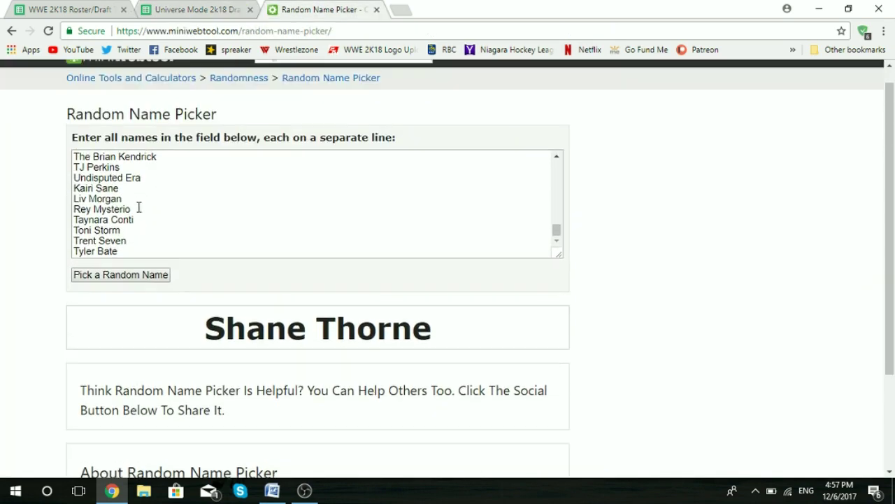
{"action": "scroll", "coordinate": [147, 232], "scroll_direction": "up", "scroll_amount": 2}
{"action": "scroll", "coordinate": [146, 233], "scroll_direction": "up", "scroll_amount": 4}
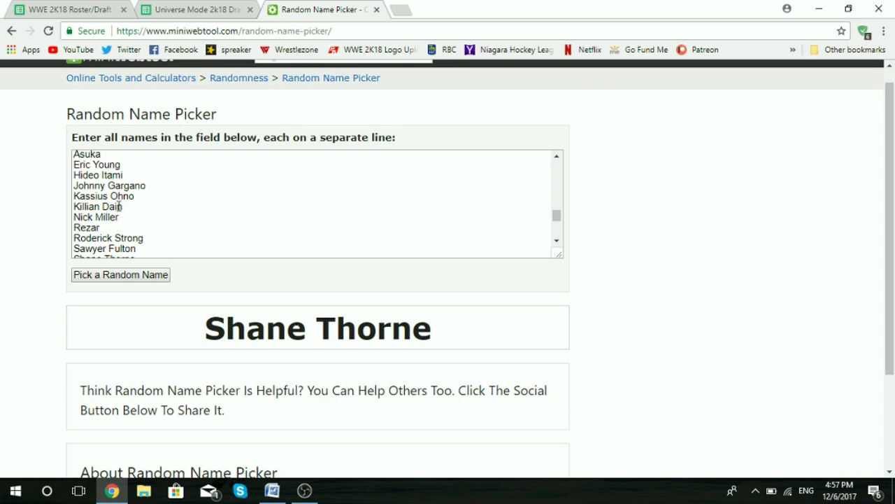
{"action": "left_click", "coordinate": [185, 9]}
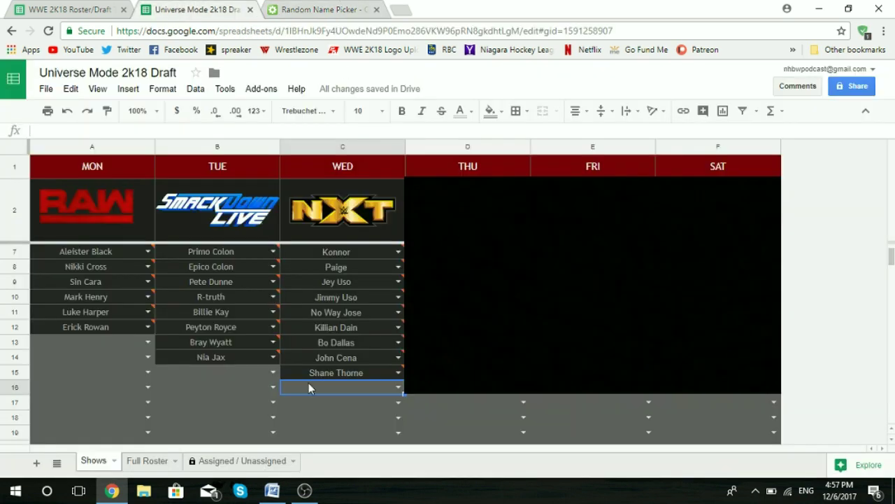
{"action": "type", "text": "nick"}
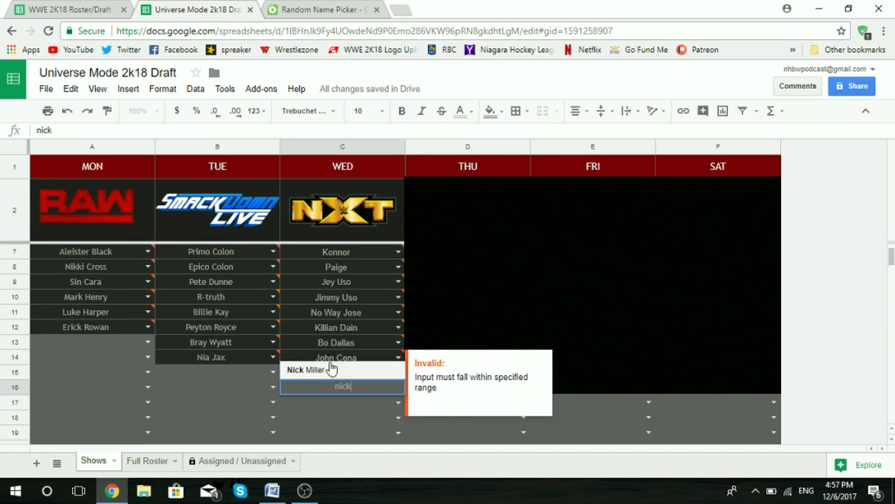
{"action": "left_click", "coordinate": [325, 369]}
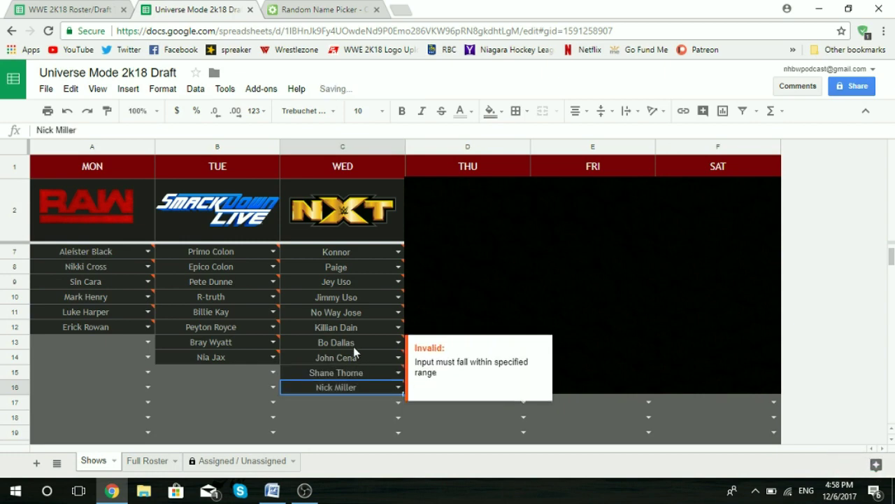
Draw the next random name for SmackDown Live and choose Big Cass in cell B15
{"action": "scroll", "coordinate": [353, 346], "scroll_direction": "up", "scroll_amount": 2}
{"action": "scroll", "coordinate": [363, 349], "scroll_direction": "down", "scroll_amount": 2}
{"action": "scroll", "coordinate": [363, 349], "scroll_direction": "up", "scroll_amount": 2}
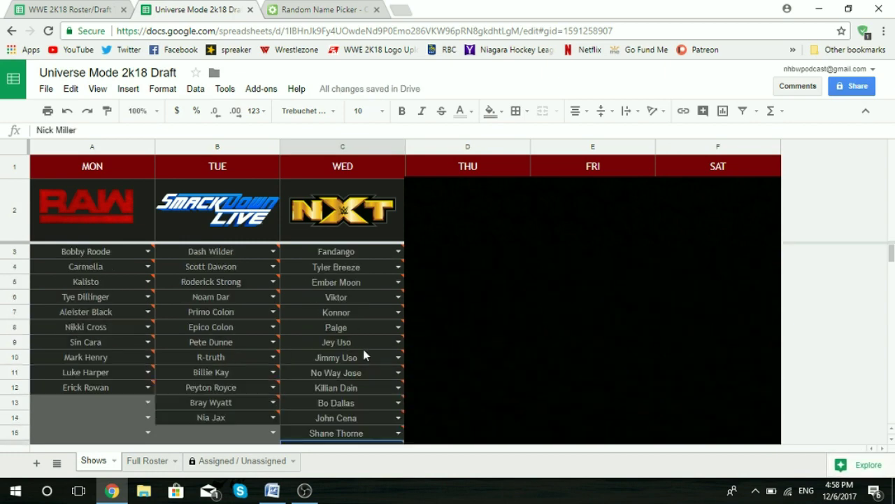
{"action": "scroll", "coordinate": [487, 324], "scroll_direction": "down", "scroll_amount": 1}
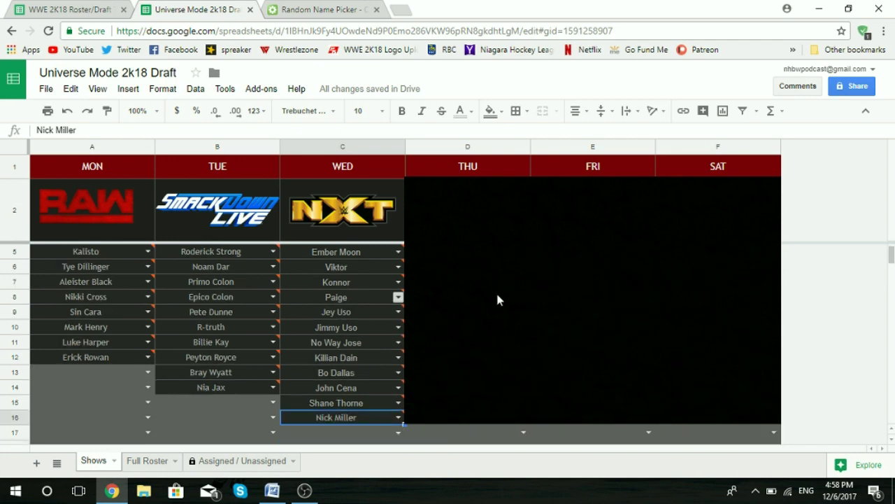
{"action": "scroll", "coordinate": [313, 363], "scroll_direction": "down", "scroll_amount": 1}
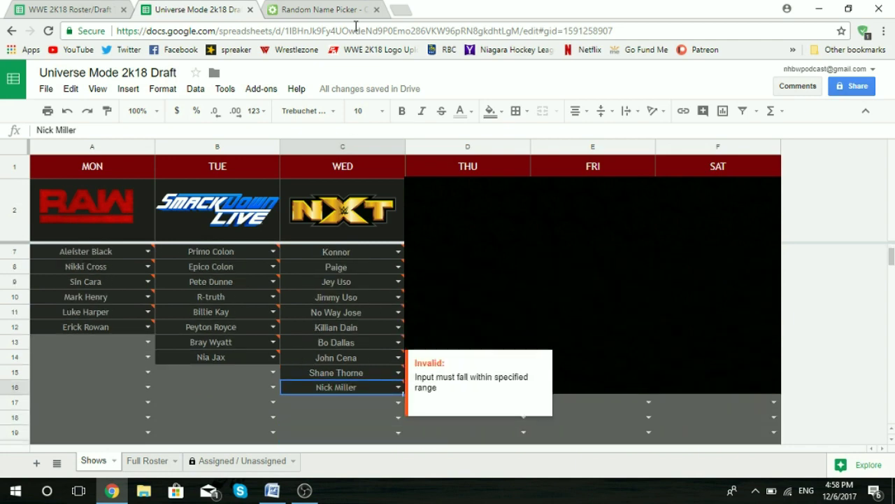
{"action": "left_click", "coordinate": [327, 8]}
{"action": "left_click", "coordinate": [130, 278]}
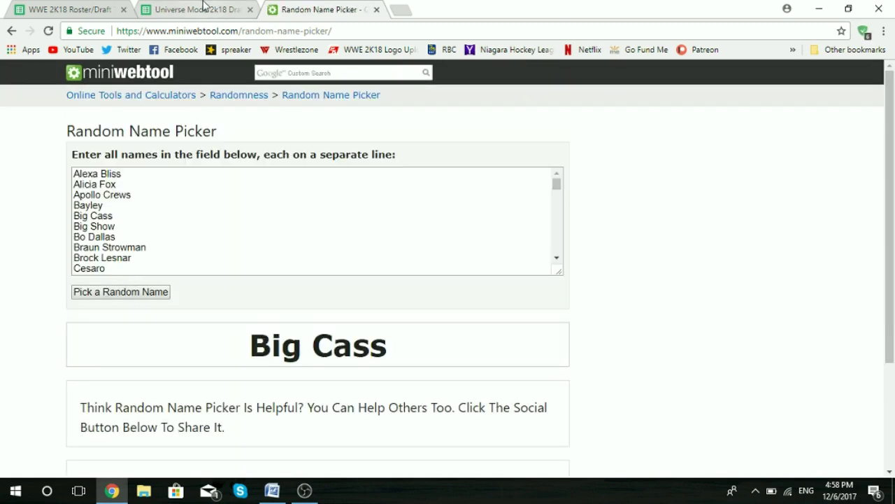
{"action": "left_click", "coordinate": [202, 8]}
{"action": "left_click", "coordinate": [209, 379]}
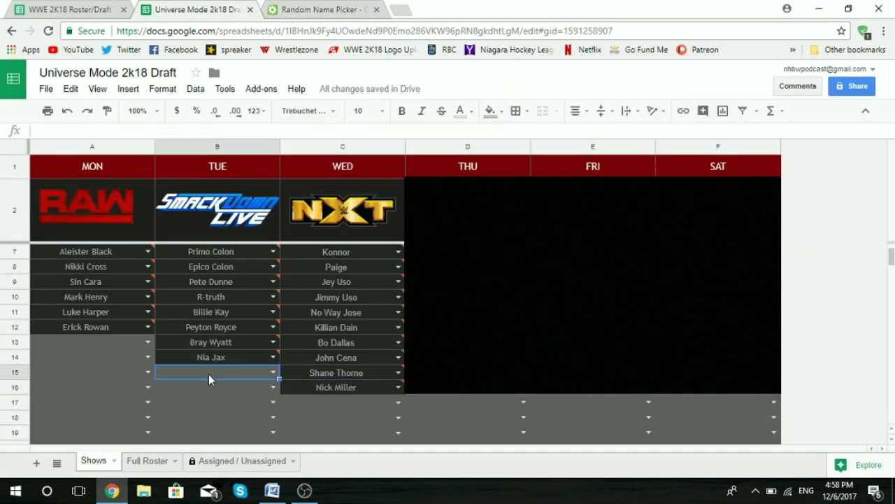
{"action": "type", "text": "Big"}
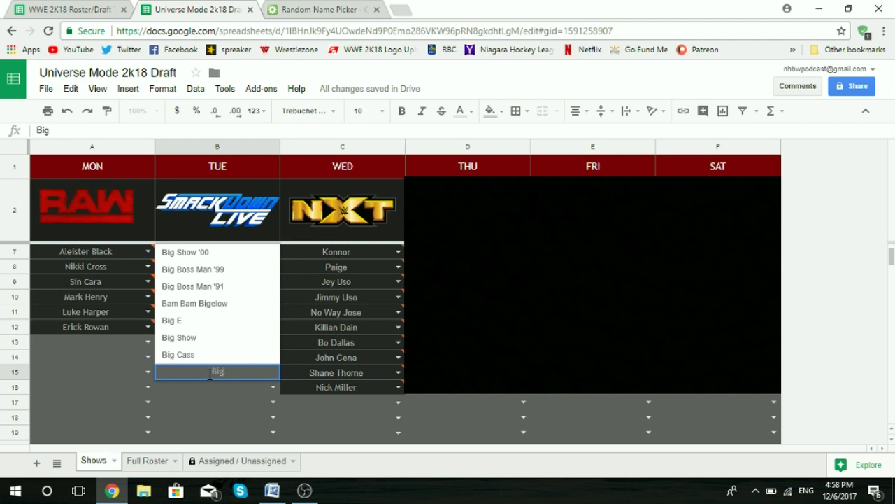
{"action": "left_click", "coordinate": [204, 356]}
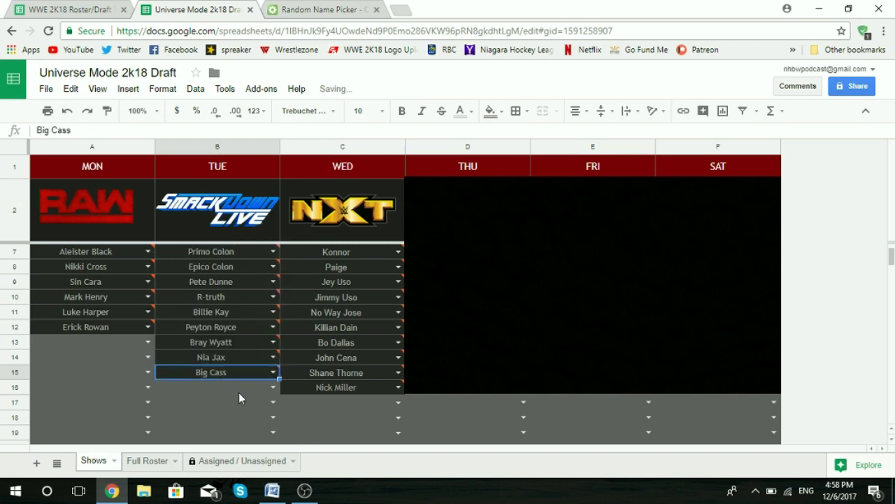
Draw the next random name for RAW and enter Rey Mysterio in cell A13
{"action": "left_click", "coordinate": [317, 10]}
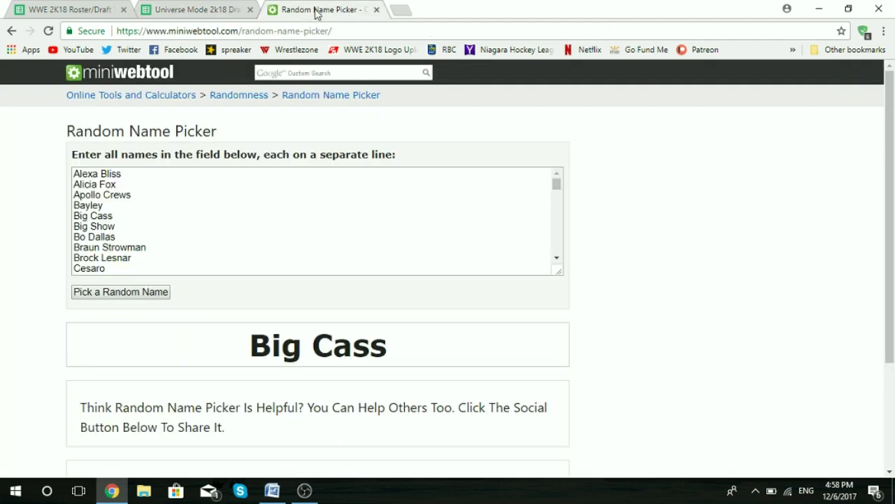
{"action": "left_click", "coordinate": [118, 293]}
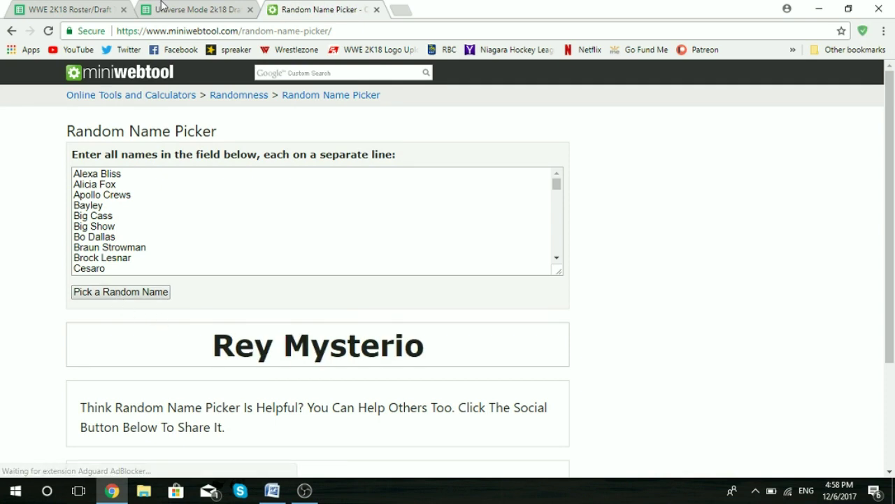
{"action": "left_click", "coordinate": [161, 7]}
{"action": "left_click", "coordinate": [109, 340]}
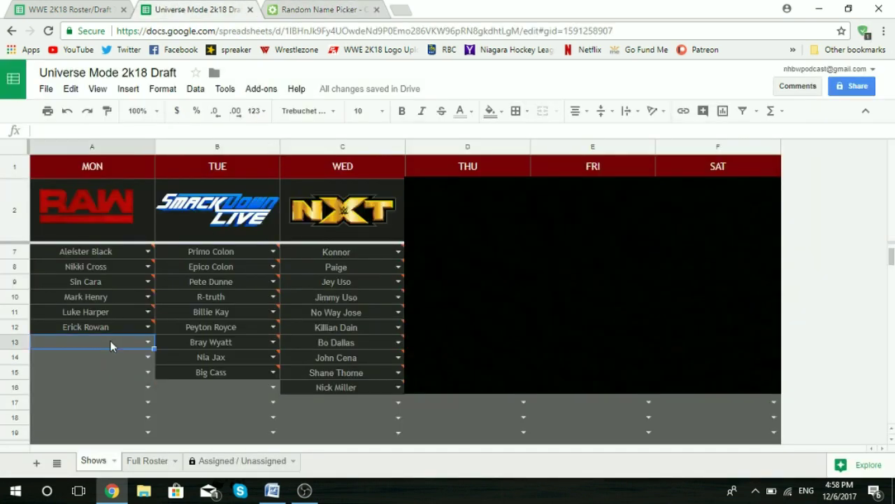
{"action": "type", "text": "rey"}
{"action": "key", "text": "BackSpace"}
{"action": "key", "text": "BackSpace"}
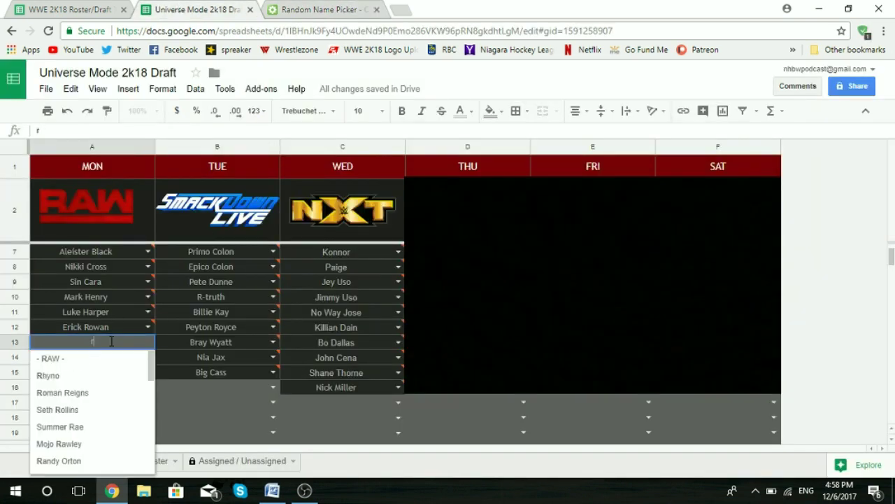
{"action": "type", "text": "Rey"}
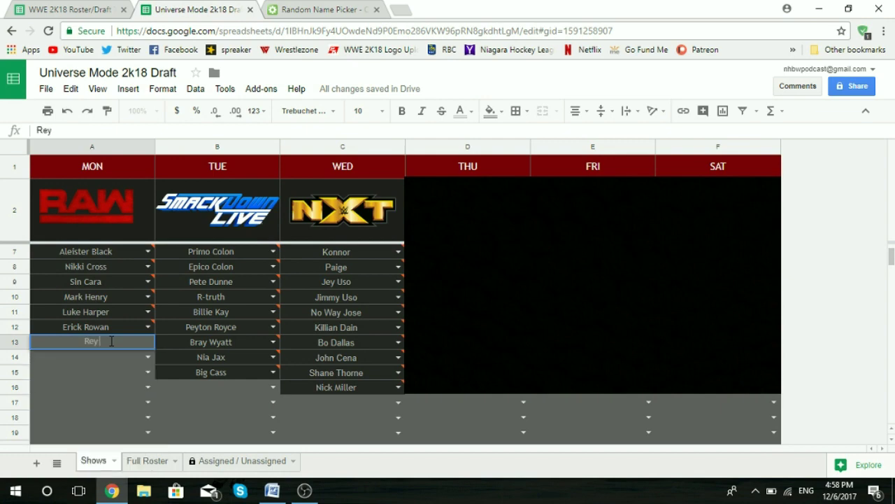
{"action": "type", "text": " Mysterio"}
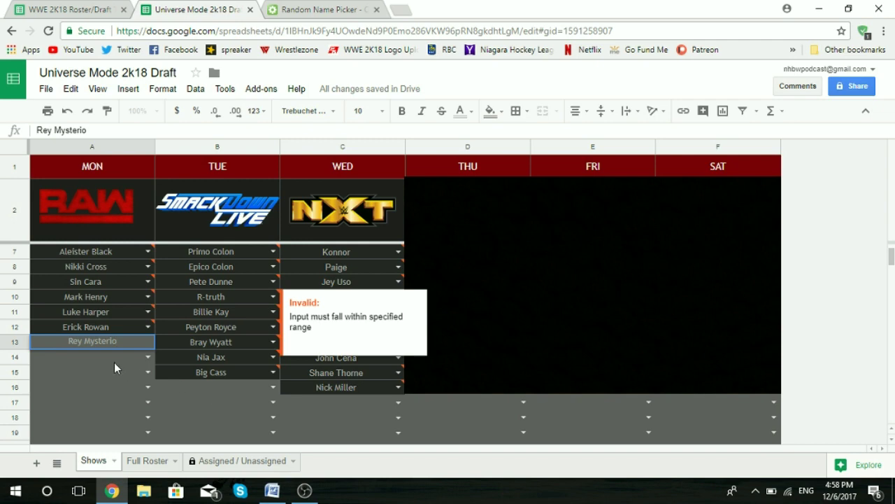
{"action": "key", "text": "Return"}
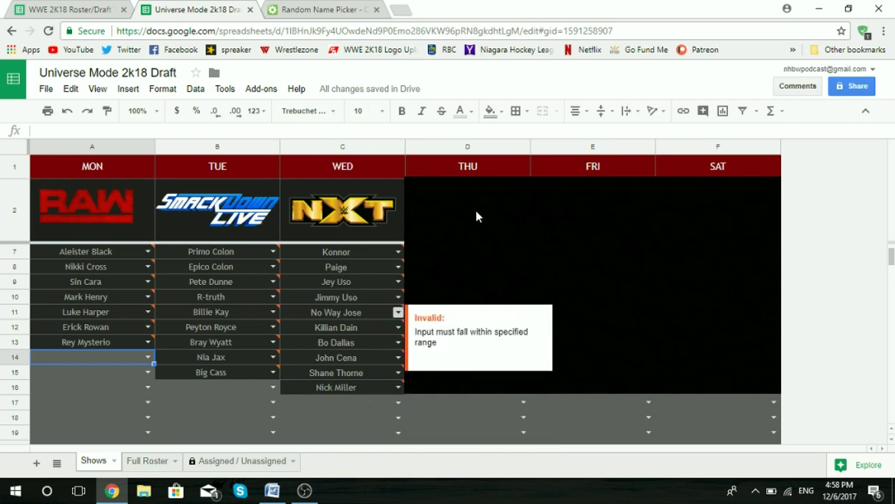
Draw the next random name for NXT and enter Adam Cole in cell C17
{"action": "left_click", "coordinate": [340, 9]}
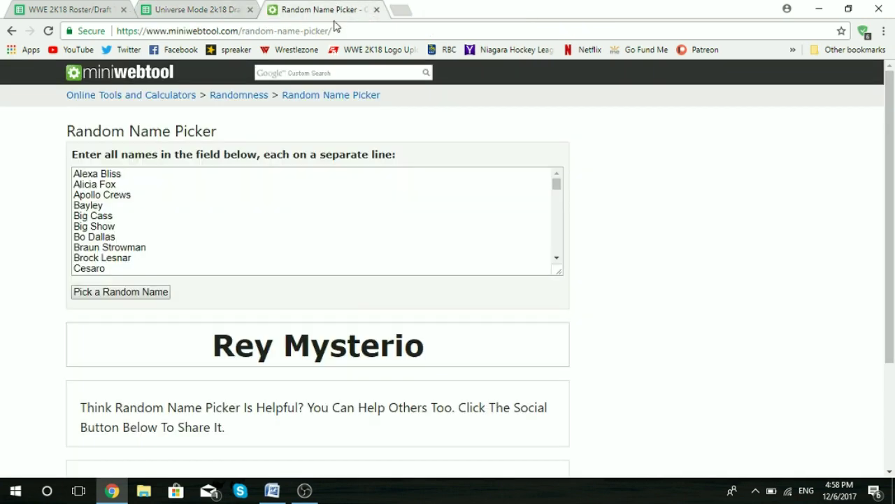
{"action": "left_click", "coordinate": [121, 292]}
{"action": "left_click", "coordinate": [199, 9]}
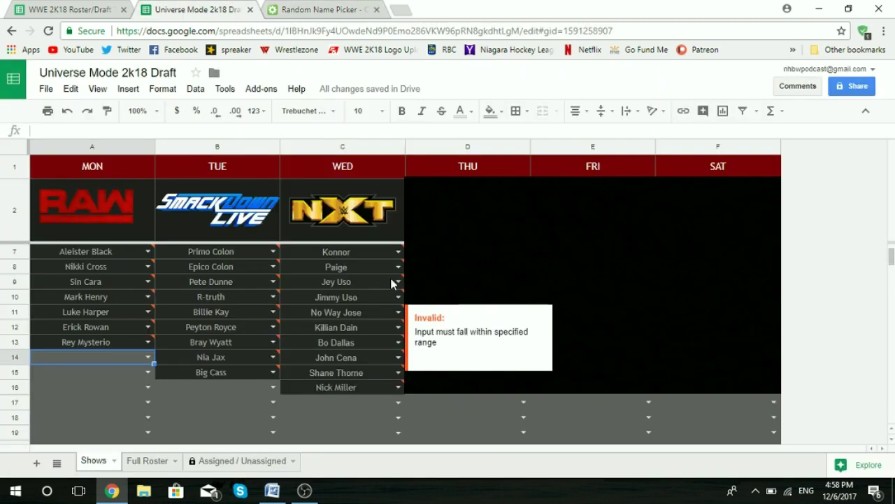
{"action": "scroll", "coordinate": [392, 281], "scroll_direction": "down", "scroll_amount": 3}
{"action": "left_click", "coordinate": [368, 374]}
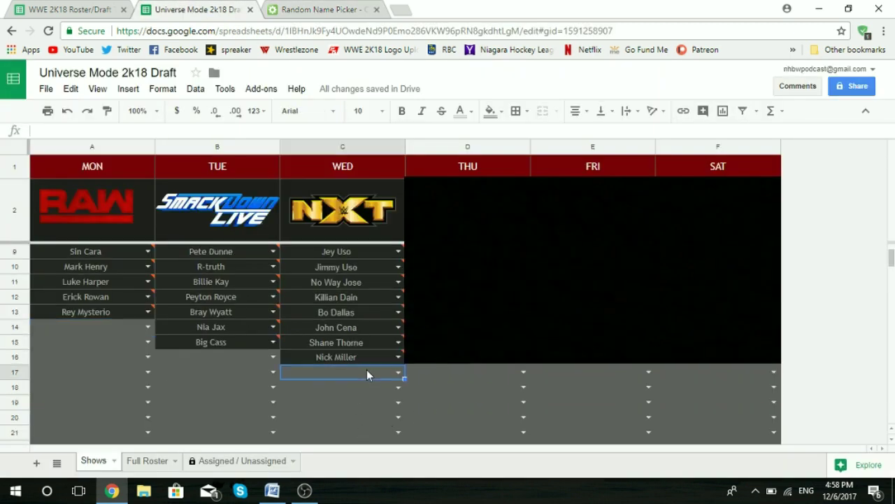
{"action": "type", "text": "Ad"}
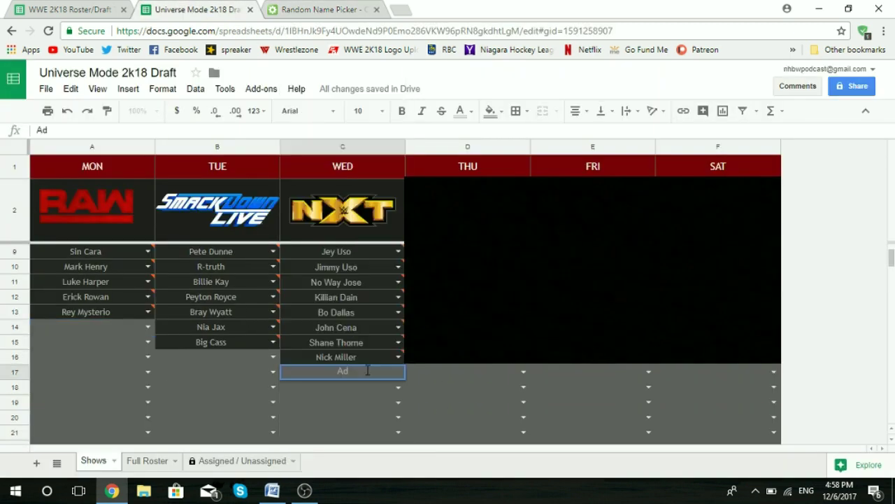
{"action": "type", "text": "am Cole"}
Add Kyle Oreilly below Adam Cole in the NXT column, in cell C18
{"action": "left_click", "coordinate": [360, 387]}
{"action": "type", "text": "Kyl"}
{"action": "type", "text": "e Oreu"}
{"action": "key", "text": "BackSpace"}
{"action": "key", "text": "BackSpace"}
{"action": "type", "text": "iely"}
{"action": "key", "text": "BackSpace"}
{"action": "key", "text": "BackSpace"}
{"action": "key", "text": "BackSpace"}
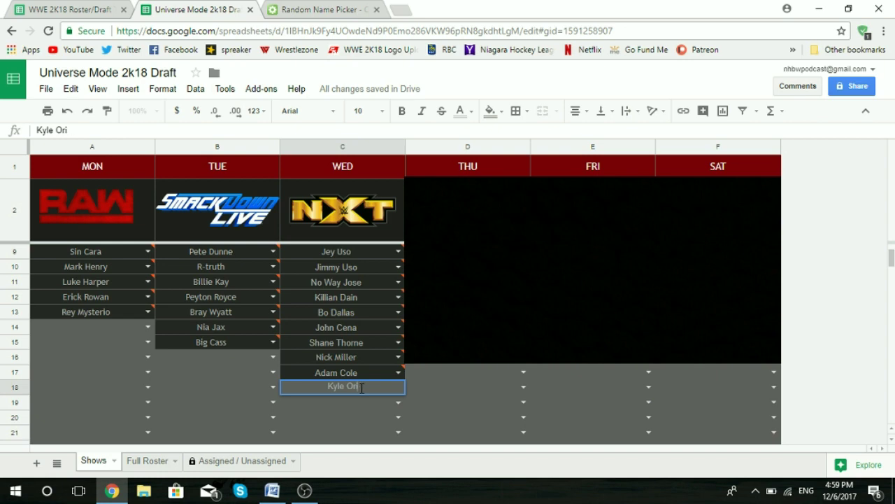
{"action": "type", "text": "eilly"}
{"action": "key", "text": "Return"}
Add Bobby fish below Kyle Oreilly in the NXT column, in cell C19
{"action": "type", "text": "bobby"}
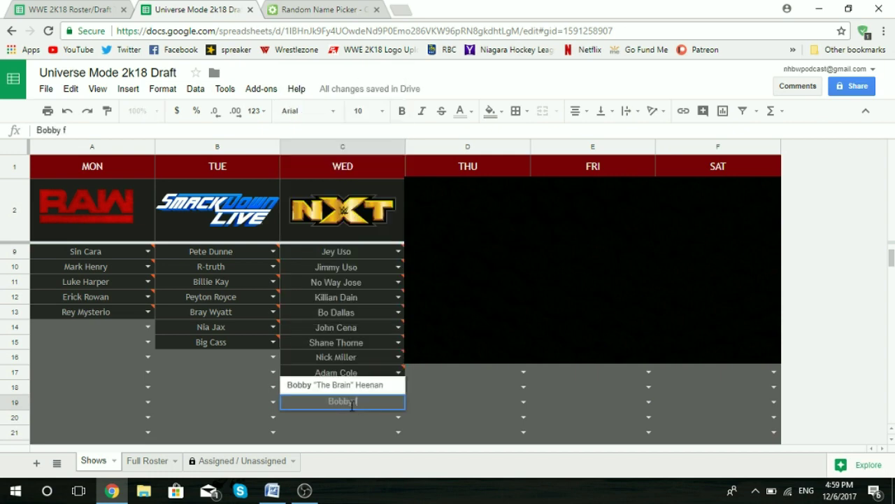
{"action": "type", "text": " fish"}
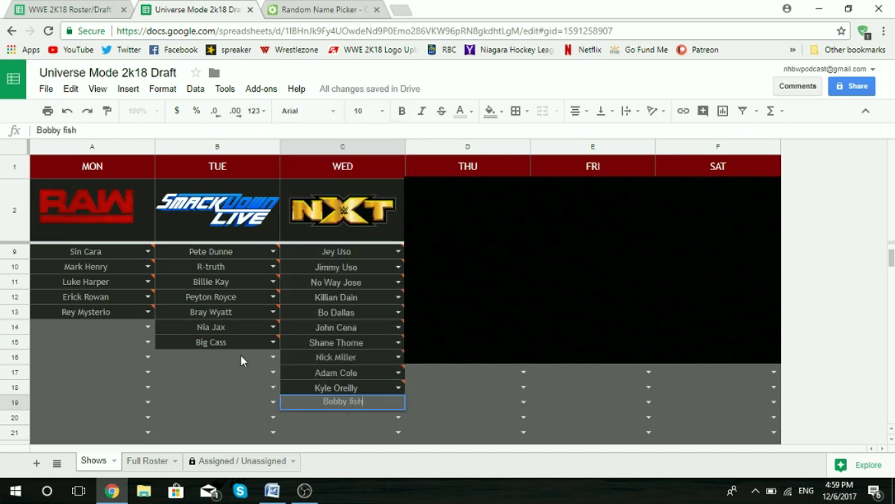
{"action": "left_click", "coordinate": [242, 356]}
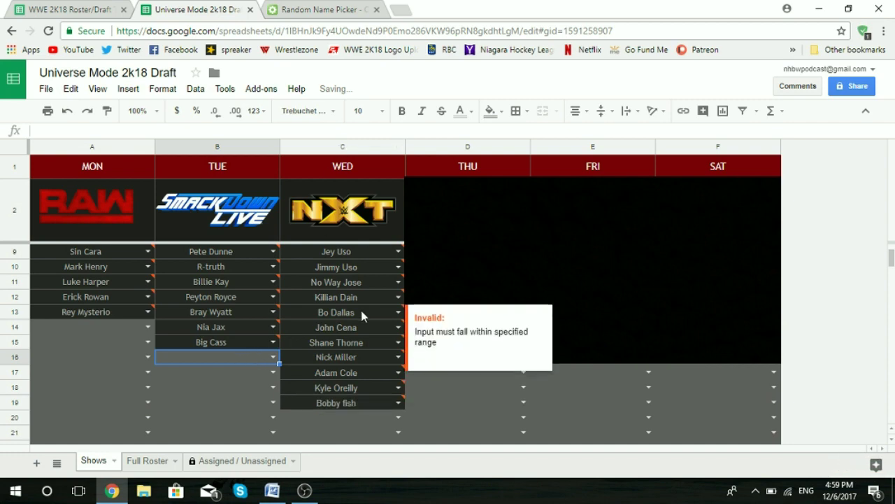
{"action": "scroll", "coordinate": [361, 310], "scroll_direction": "up", "scroll_amount": 1}
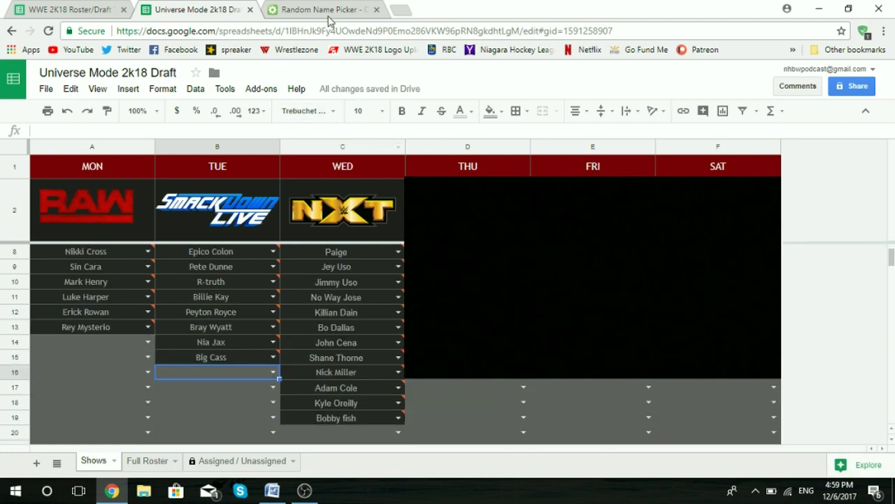
Draw the next random name for SmackDown Live and enter Sasha Banks in cell B16
{"action": "left_click", "coordinate": [321, 9]}
{"action": "left_click", "coordinate": [146, 293]}
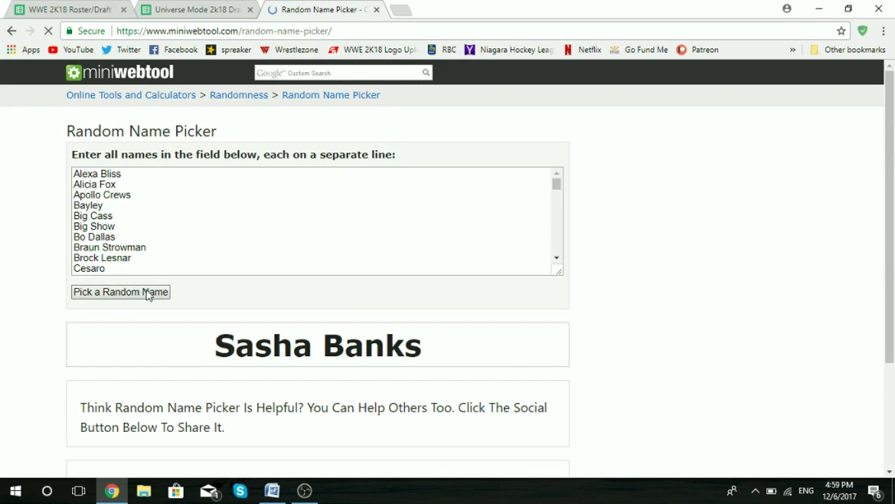
{"action": "left_click", "coordinate": [169, 9]}
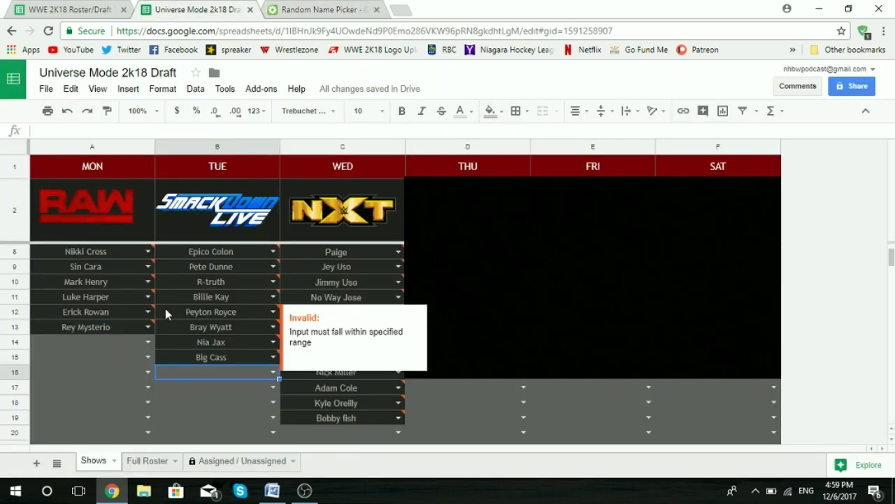
{"action": "type", "text": "Sash"}
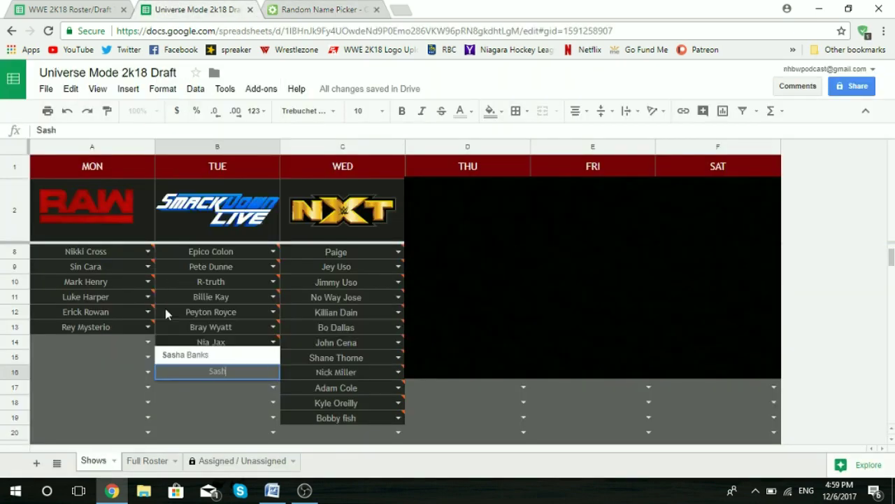
{"action": "left_click", "coordinate": [186, 355]}
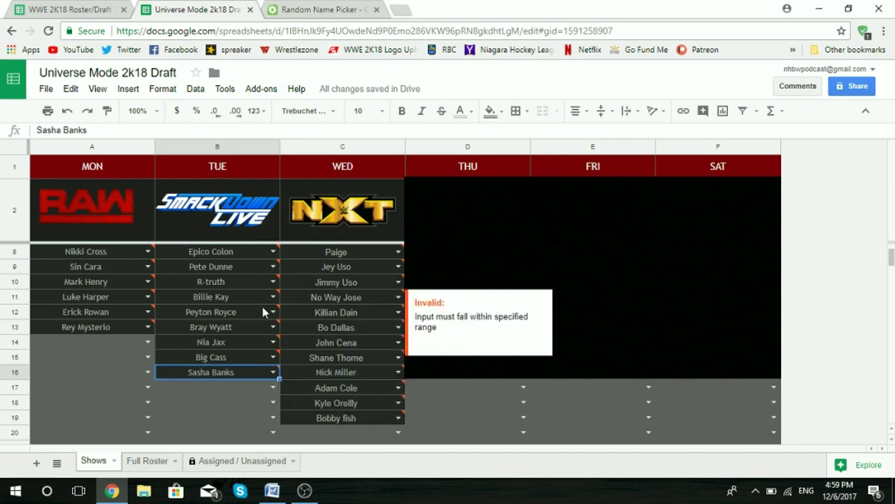
Draw the next random name for RAW and enter Kane in cell A14
{"action": "scroll", "coordinate": [260, 309], "scroll_direction": "up", "scroll_amount": 3}
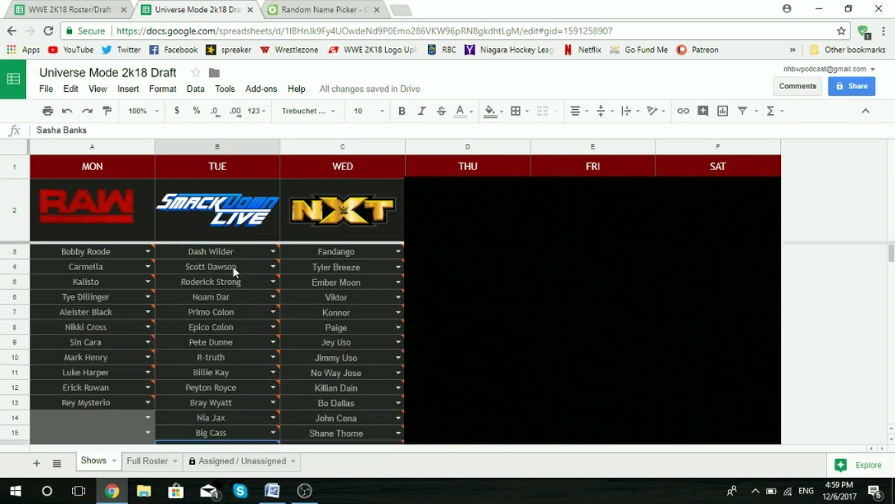
{"action": "scroll", "coordinate": [237, 270], "scroll_direction": "down", "scroll_amount": 1}
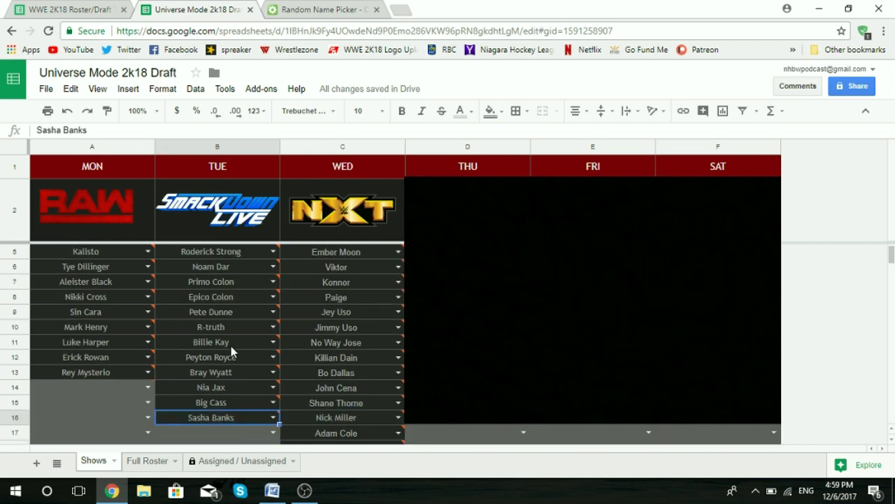
{"action": "scroll", "coordinate": [249, 403], "scroll_direction": "down", "scroll_amount": 2}
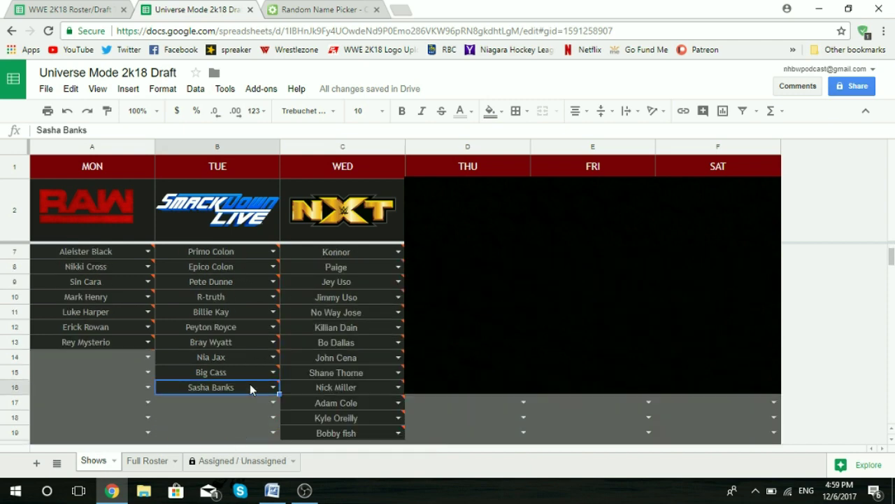
{"action": "left_click", "coordinate": [310, 9]}
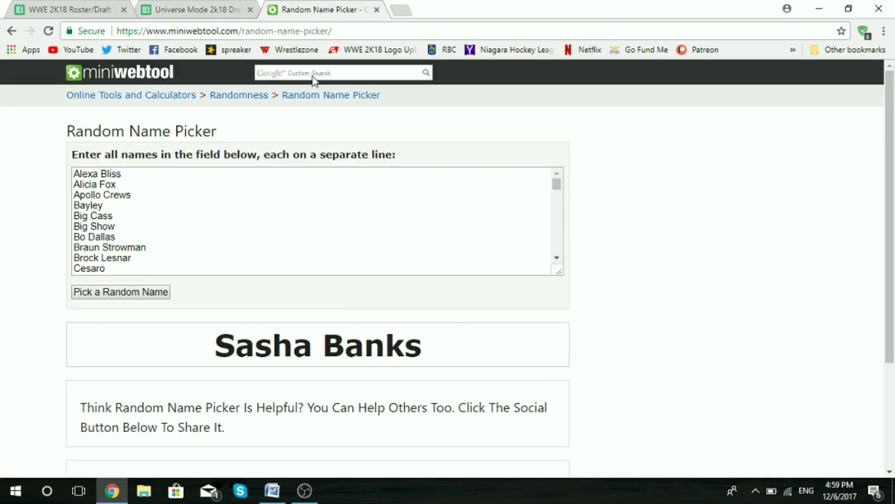
{"action": "left_click", "coordinate": [127, 297]}
{"action": "left_click", "coordinate": [200, 8]}
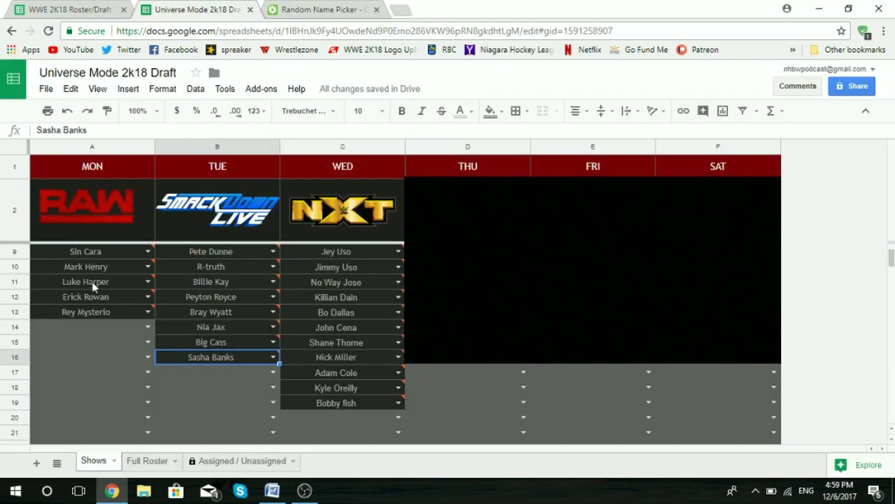
{"action": "left_click", "coordinate": [95, 322]}
{"action": "type", "text": "Kane"}
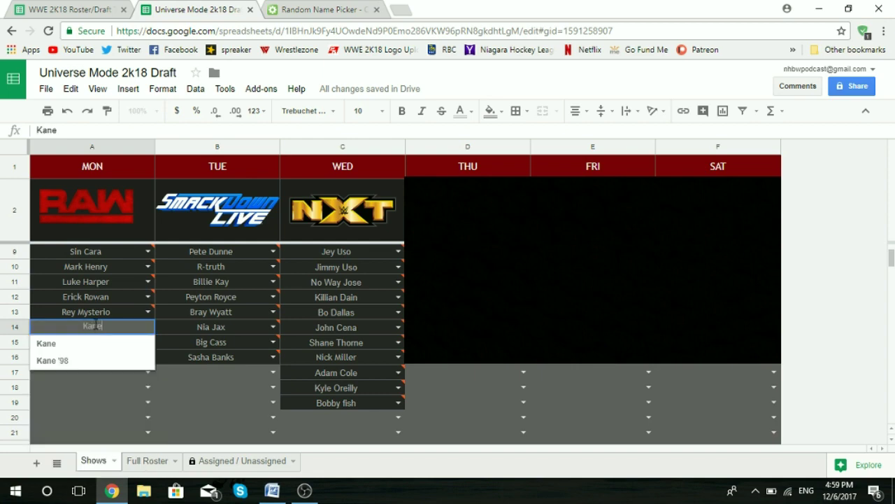
{"action": "left_click", "coordinate": [69, 343]}
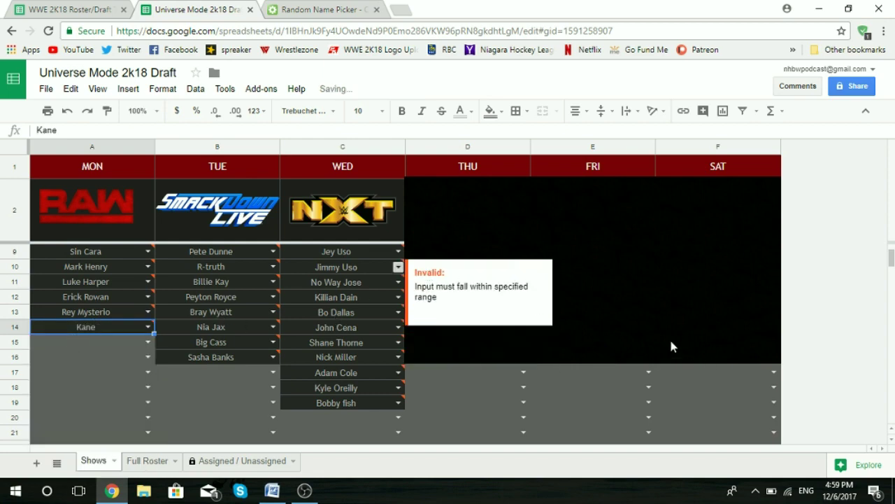
Draw the next random name for NXT and enter TJ Perkins in cell C20
{"action": "scroll", "coordinate": [670, 345], "scroll_direction": "down", "scroll_amount": 1}
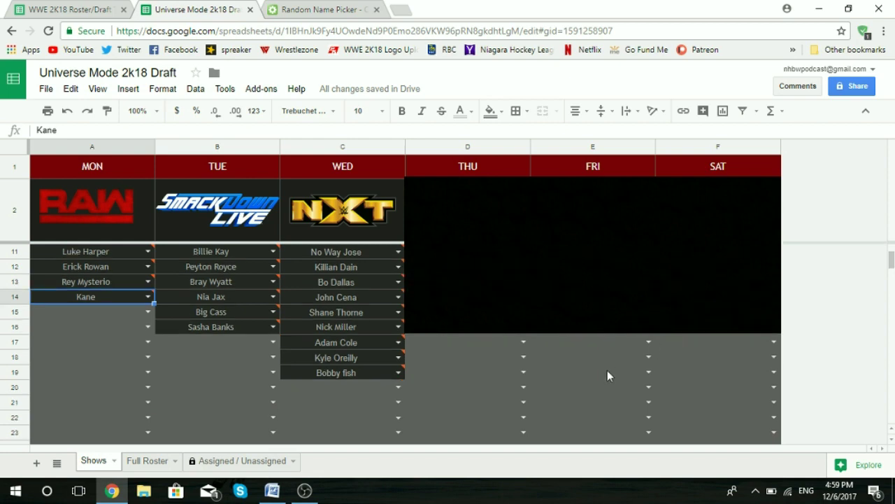
{"action": "left_click", "coordinate": [329, 9]}
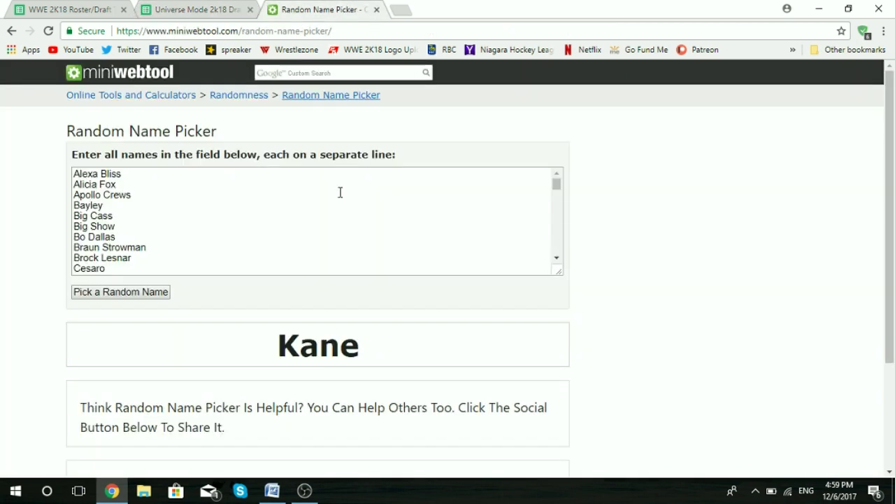
{"action": "left_click", "coordinate": [126, 294]}
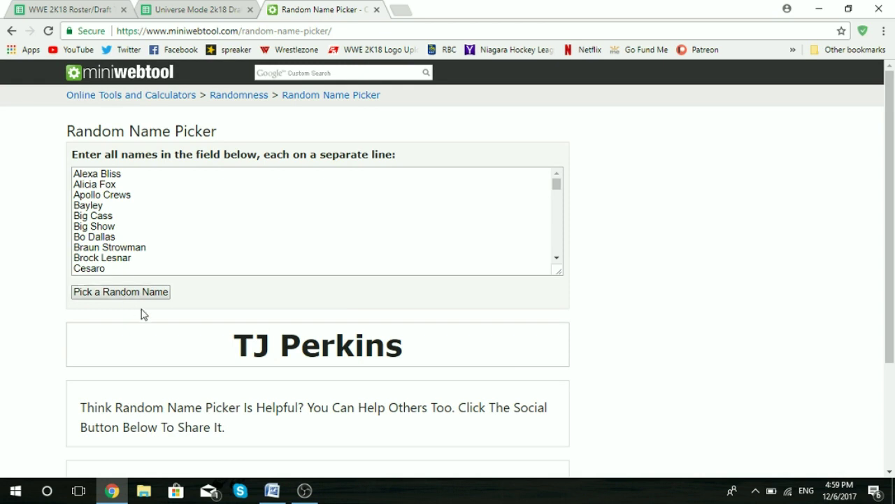
{"action": "left_click", "coordinate": [181, 6]}
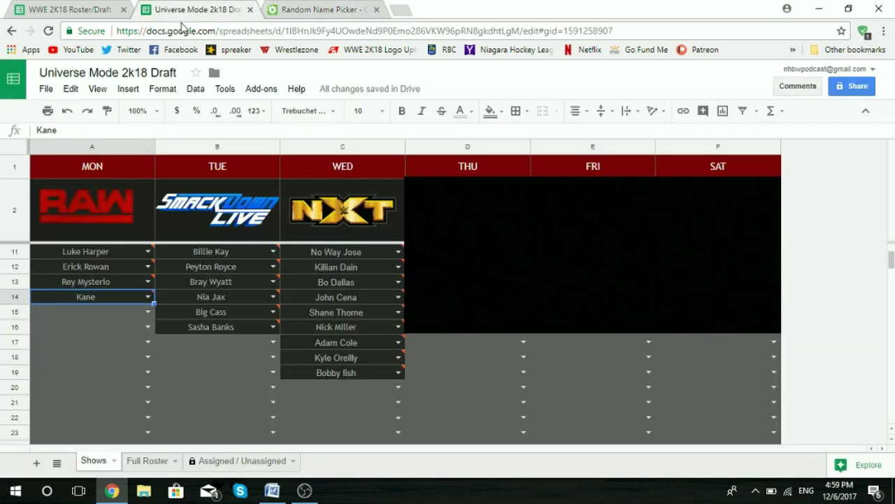
{"action": "left_click", "coordinate": [305, 388]}
{"action": "double_click", "coordinate": [305, 389]}
{"action": "type", "text": "TJ Perkins"}
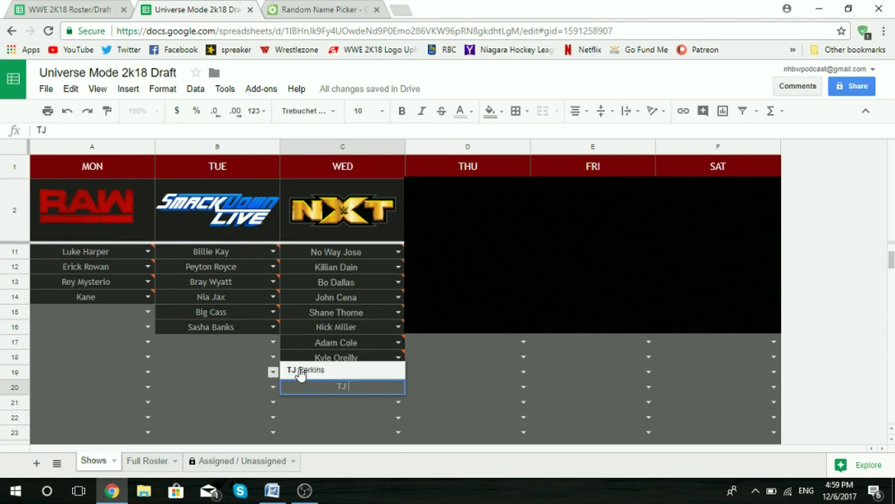
{"action": "left_click", "coordinate": [304, 368]}
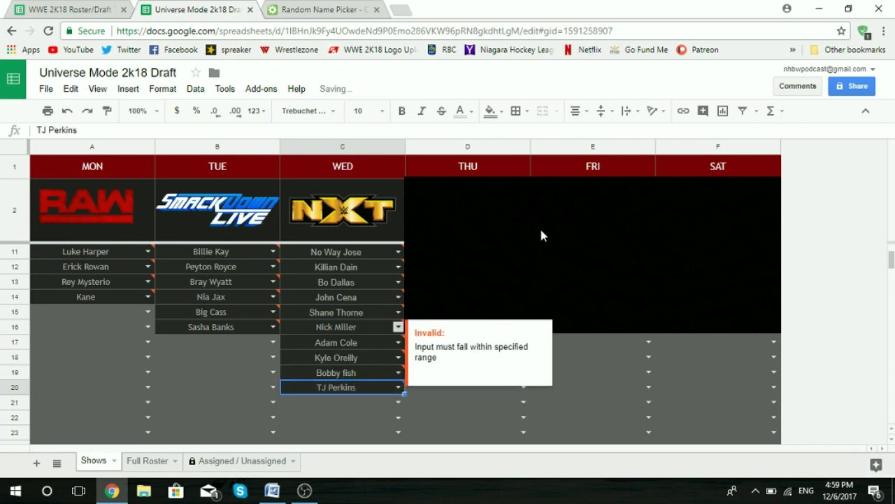
Draw the next random name for SmackDown Live and enter Enzo Amore in cell B17
{"action": "left_click", "coordinate": [313, 7]}
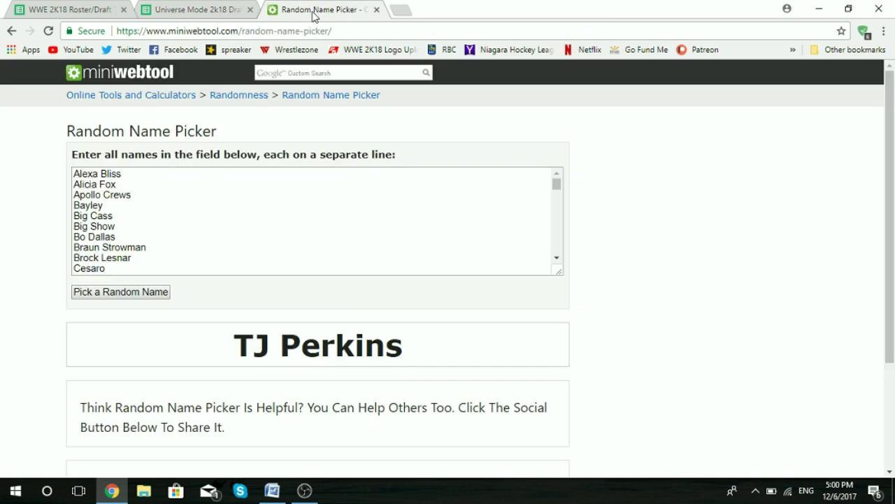
{"action": "left_click", "coordinate": [124, 294]}
{"action": "left_click", "coordinate": [196, 9]}
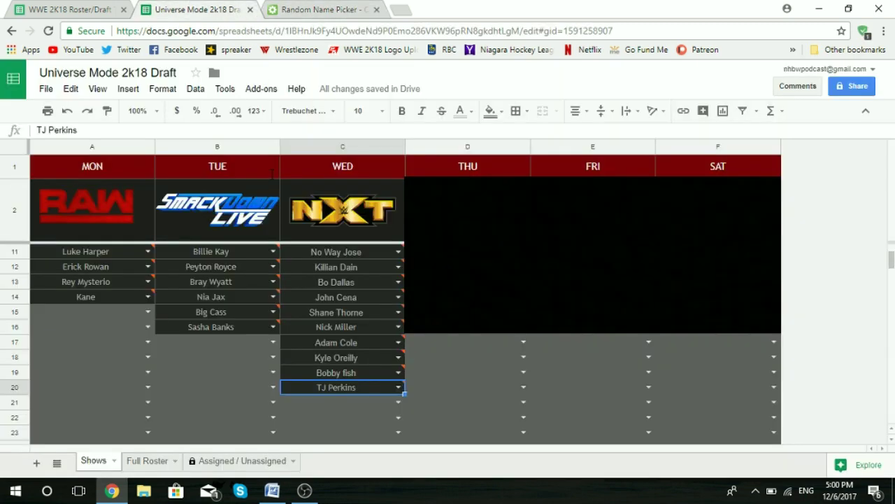
{"action": "left_click", "coordinate": [222, 342]}
{"action": "type", "text": "Enzo"}
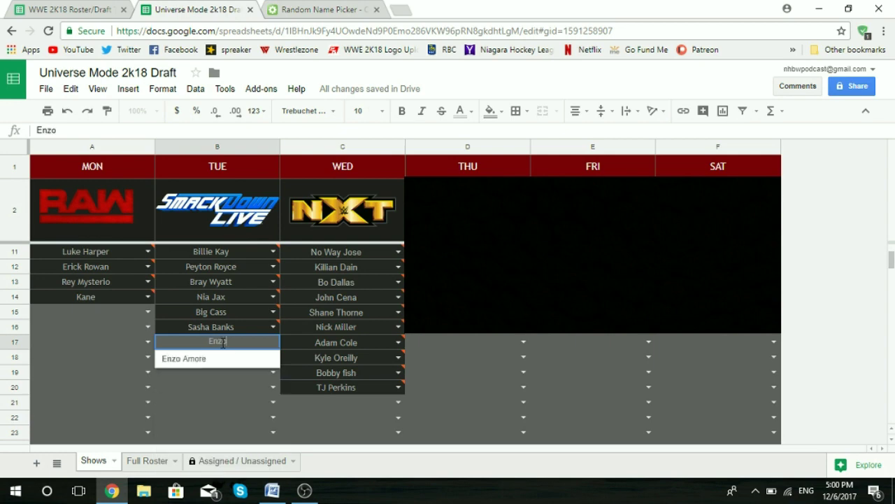
{"action": "left_click", "coordinate": [218, 369]}
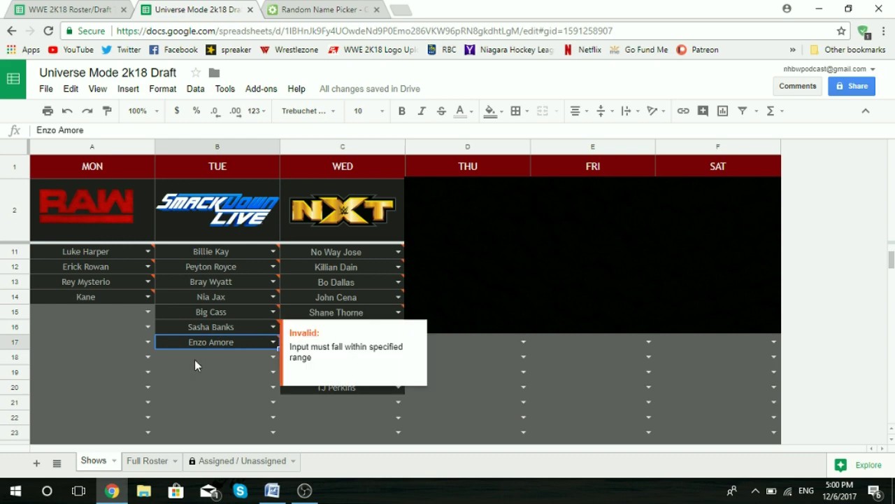
Draw the next random name for RAW and enter Sheamus in cell A15
{"action": "left_click", "coordinate": [297, 10]}
{"action": "left_click", "coordinate": [140, 293]}
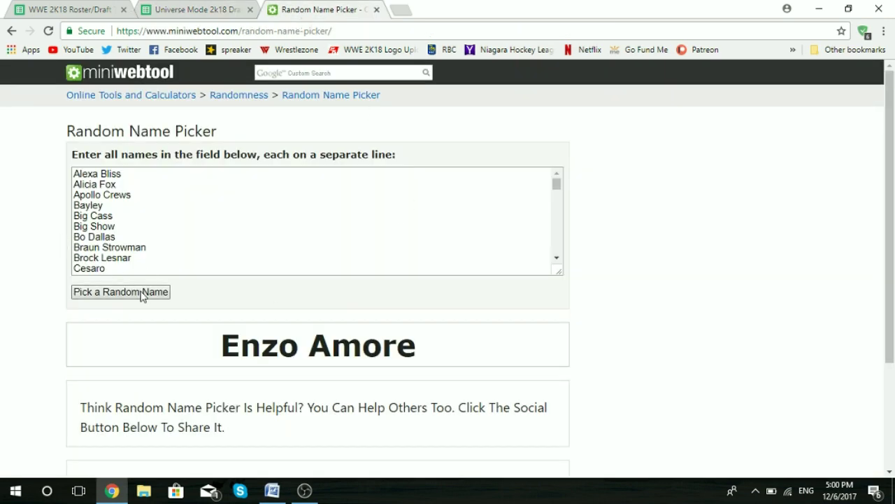
{"action": "left_click", "coordinate": [175, 9]}
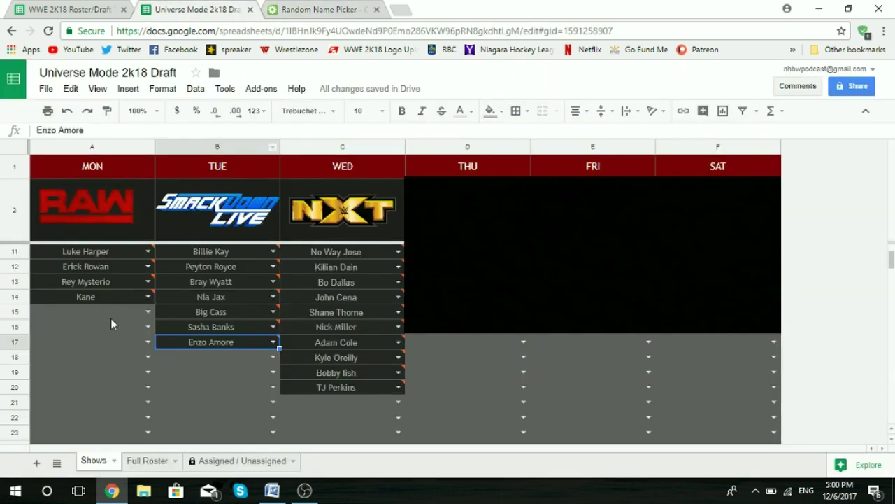
{"action": "left_click", "coordinate": [116, 313]}
{"action": "type", "text": "She"}
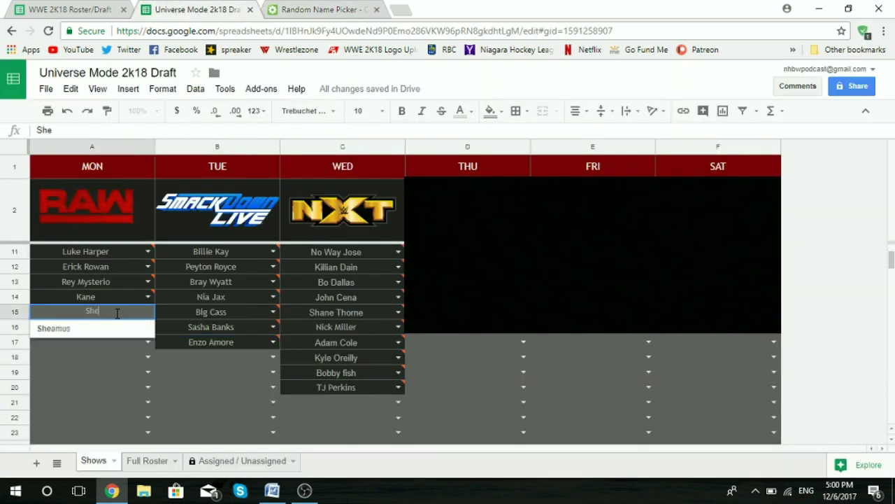
{"action": "type", "text": "amu"}
{"action": "left_click", "coordinate": [98, 323]}
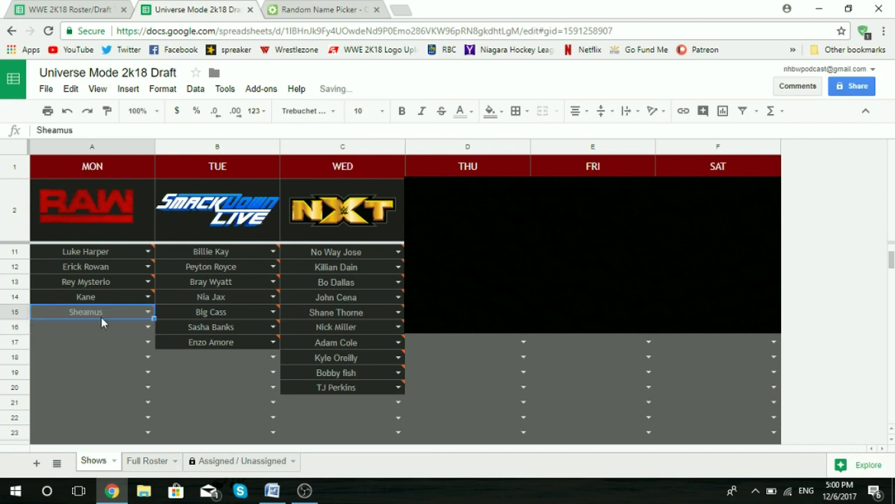
Add Cesaro below Sheamus in the RAW column, in cell A16
{"action": "left_click", "coordinate": [101, 326]}
{"action": "type", "text": "Cesa"}
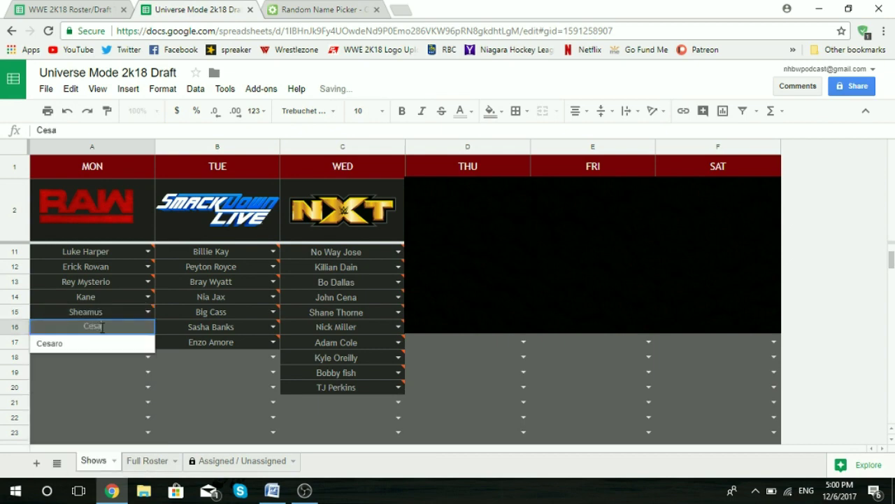
{"action": "left_click", "coordinate": [124, 343]}
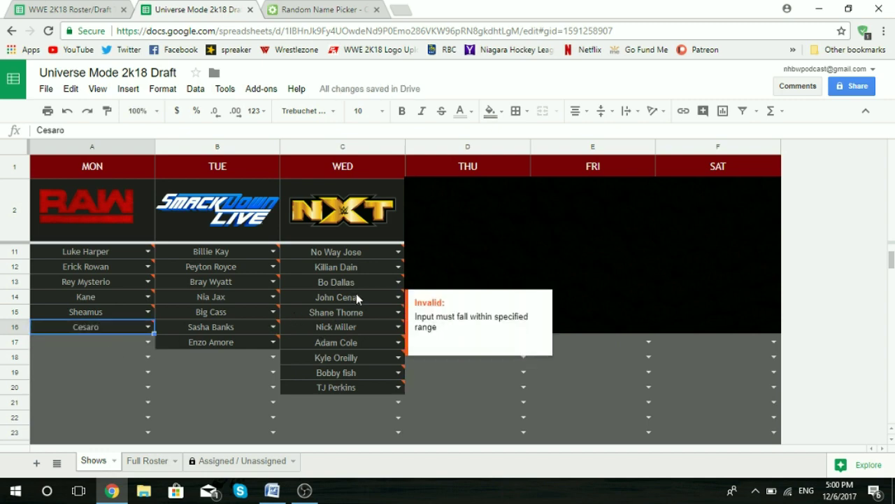
Draw the next random name for NXT and enter Becky Lynch in cell C21
{"action": "left_click", "coordinate": [330, 8]}
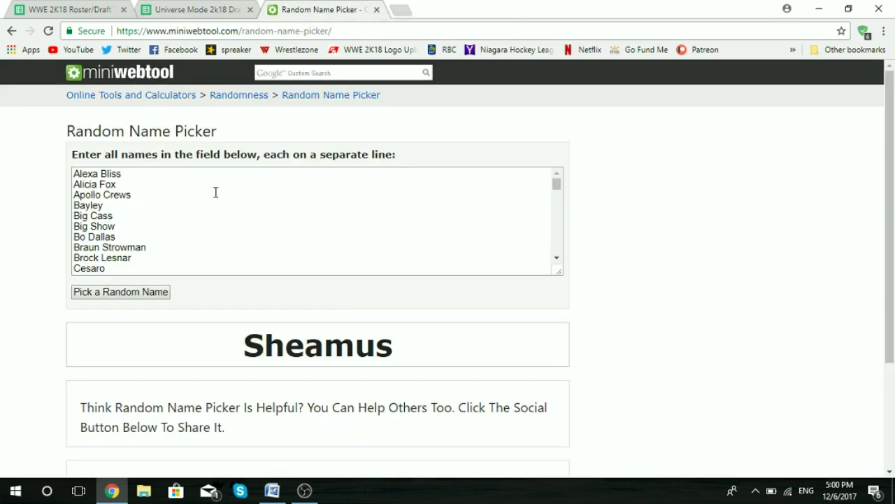
{"action": "left_click", "coordinate": [158, 297]}
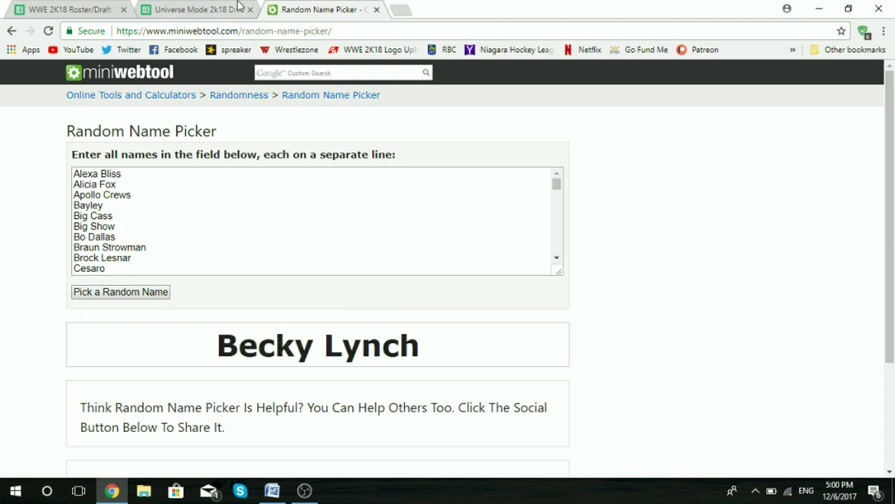
{"action": "left_click", "coordinate": [199, 9]}
{"action": "left_click", "coordinate": [348, 403]}
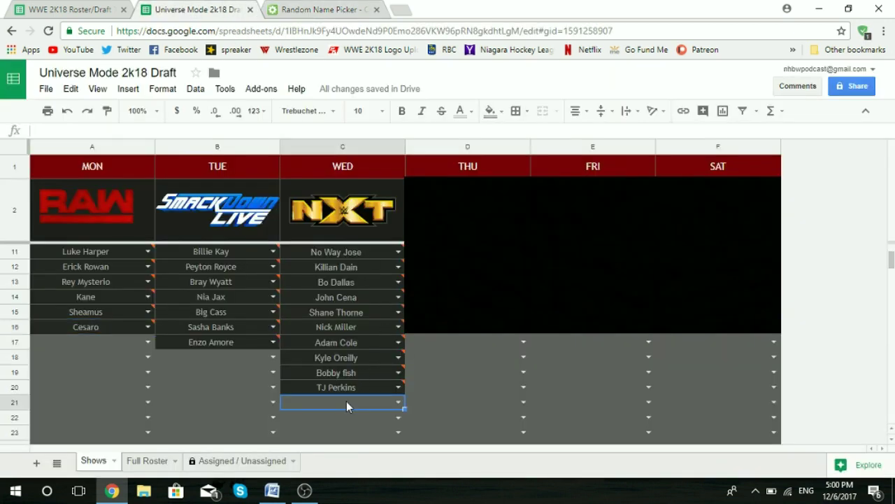
{"action": "type", "text": "Becky"}
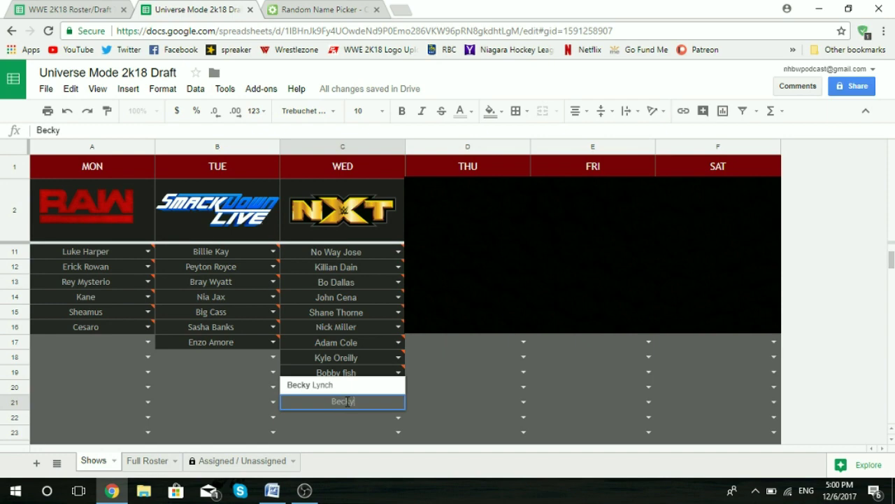
{"action": "key", "text": "Return"}
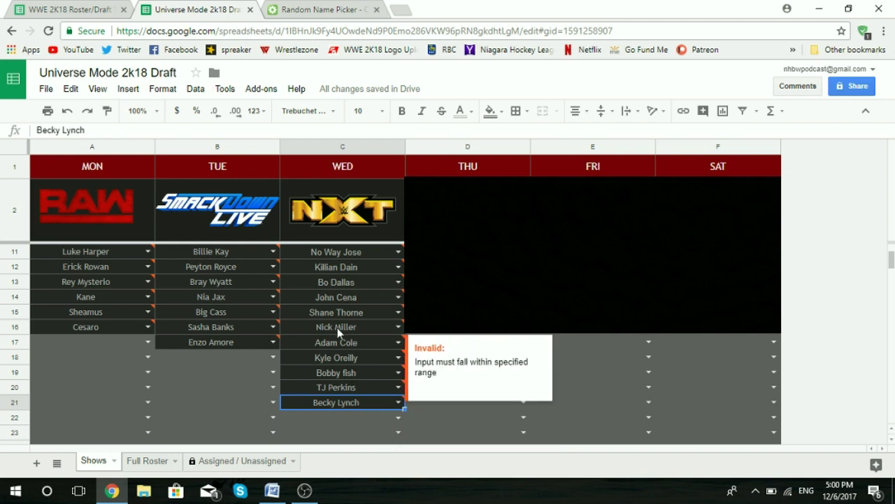
{"action": "scroll", "coordinate": [353, 288], "scroll_direction": "up", "scroll_amount": 2}
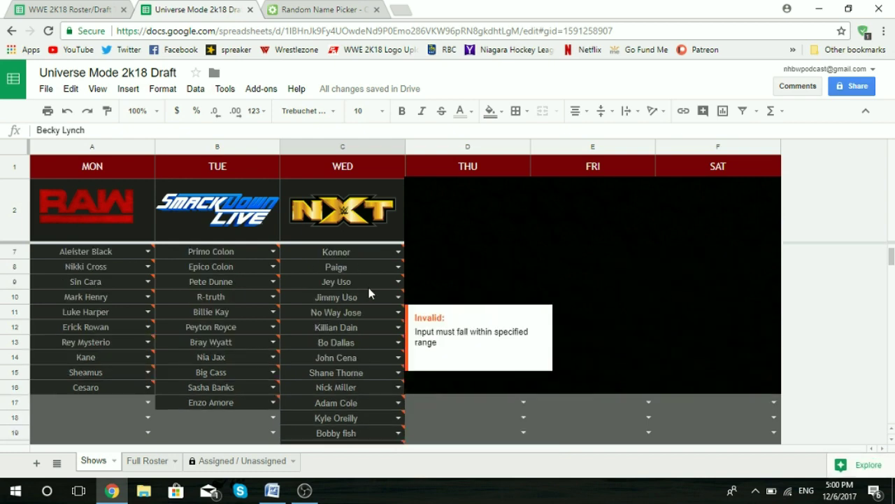
{"action": "scroll", "coordinate": [369, 294], "scroll_direction": "up", "scroll_amount": 2}
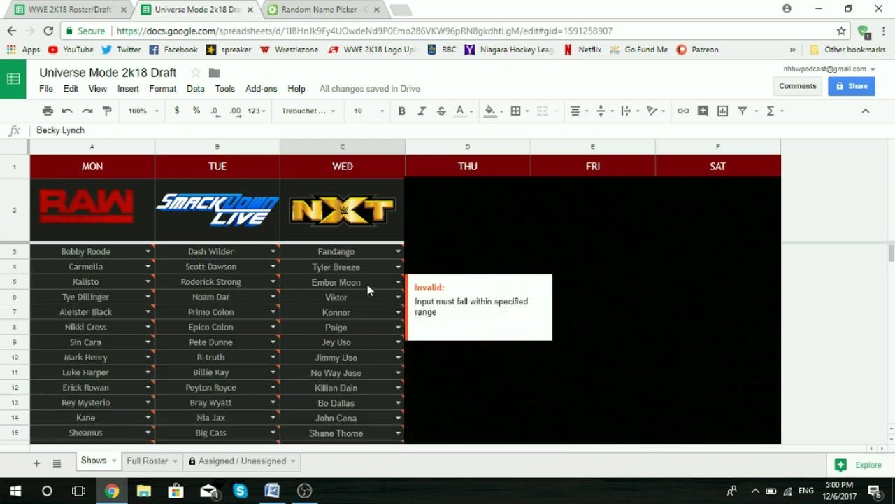
{"action": "scroll", "coordinate": [367, 284], "scroll_direction": "down", "scroll_amount": 5}
{"action": "scroll", "coordinate": [367, 285], "scroll_direction": "down", "scroll_amount": 1}
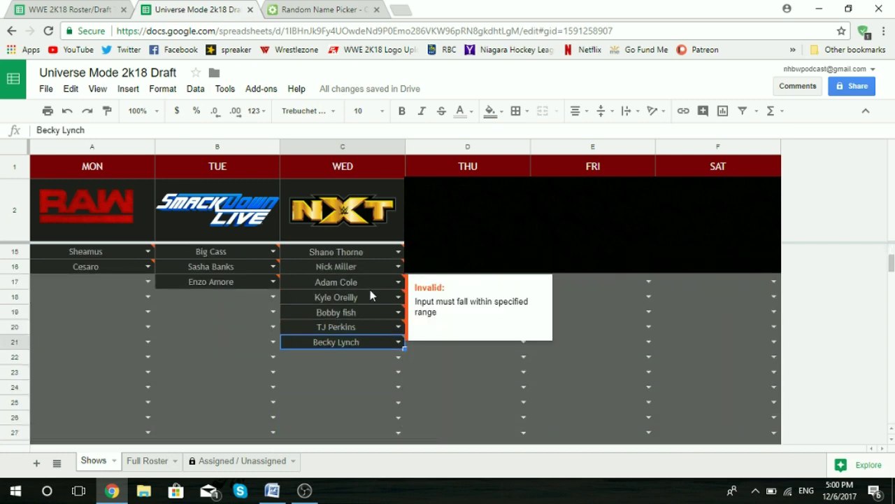
Draw random names for SmackDown Live, redrawing once, and enter Dana Brooke in cell B18
{"action": "left_click", "coordinate": [330, 7]}
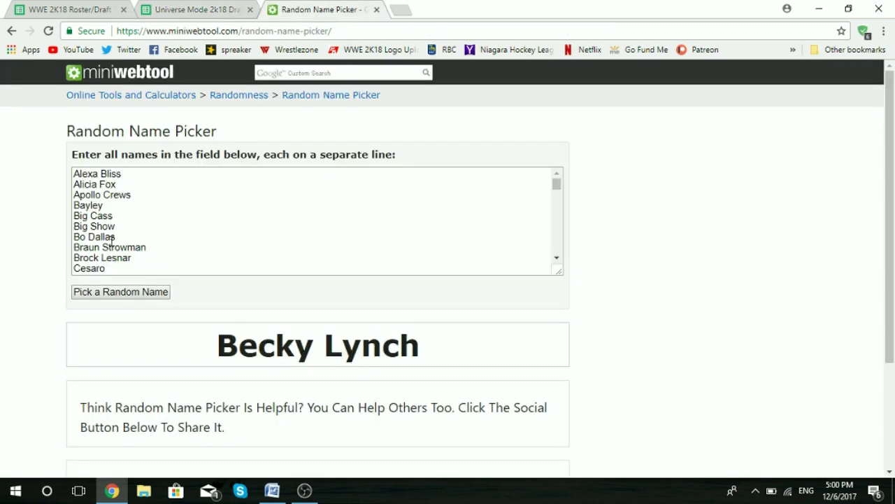
{"action": "left_click", "coordinate": [146, 296]}
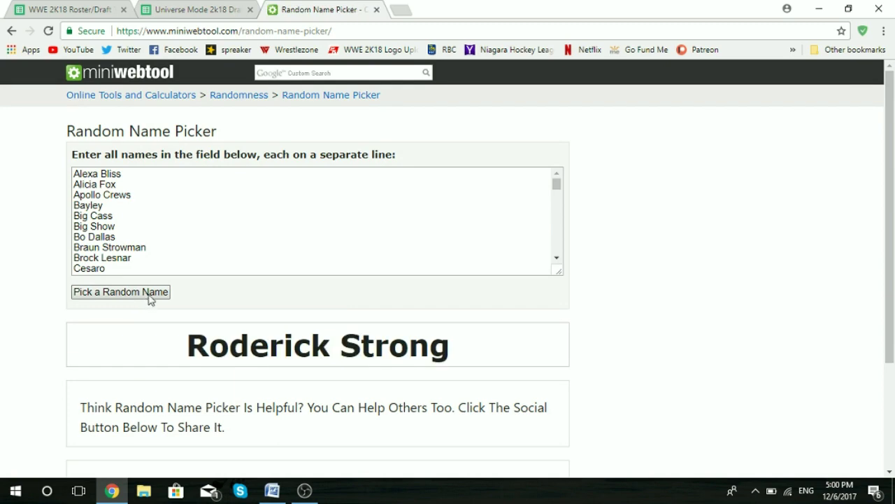
{"action": "left_click", "coordinate": [119, 297]}
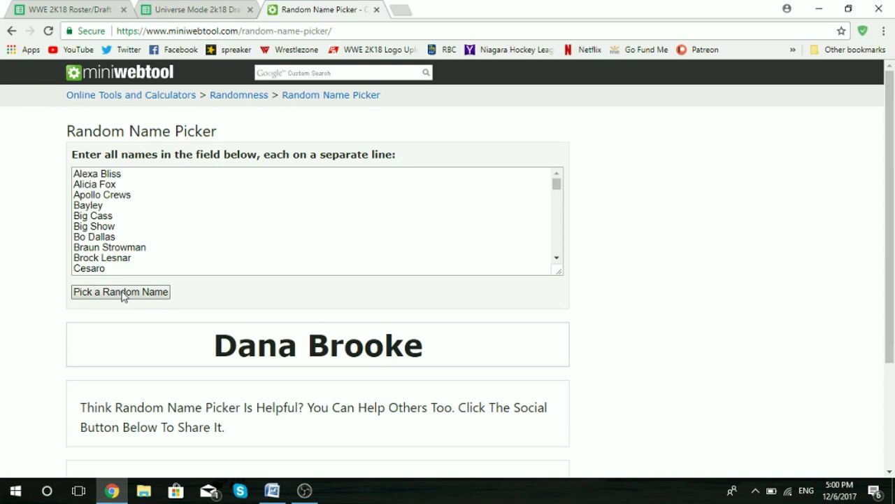
{"action": "left_click", "coordinate": [210, 8]}
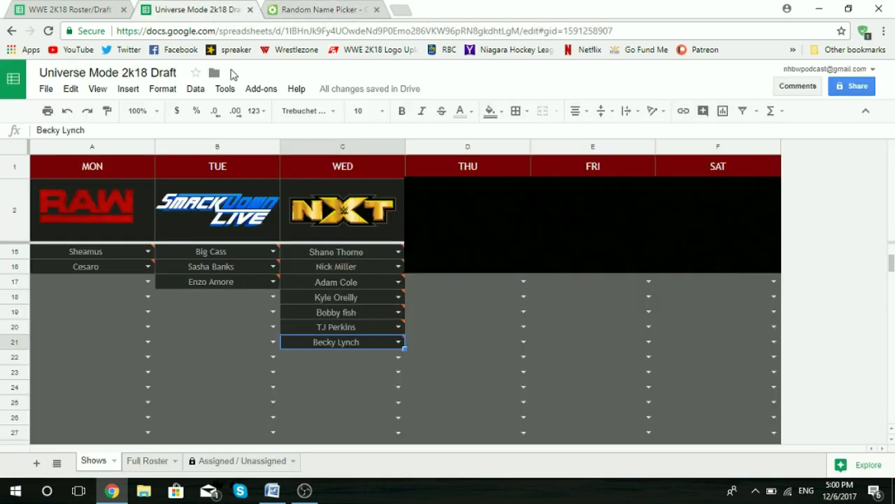
{"action": "left_click", "coordinate": [207, 299]}
{"action": "type", "text": "Dana"}
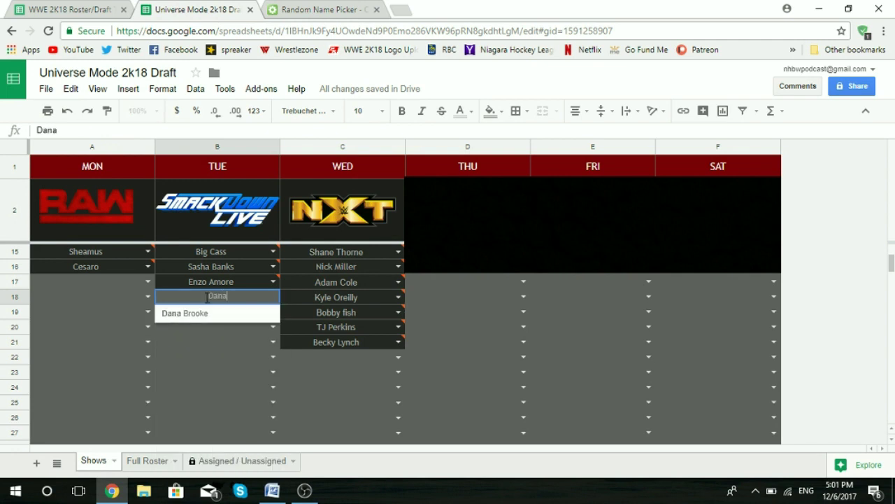
{"action": "left_click", "coordinate": [207, 315]}
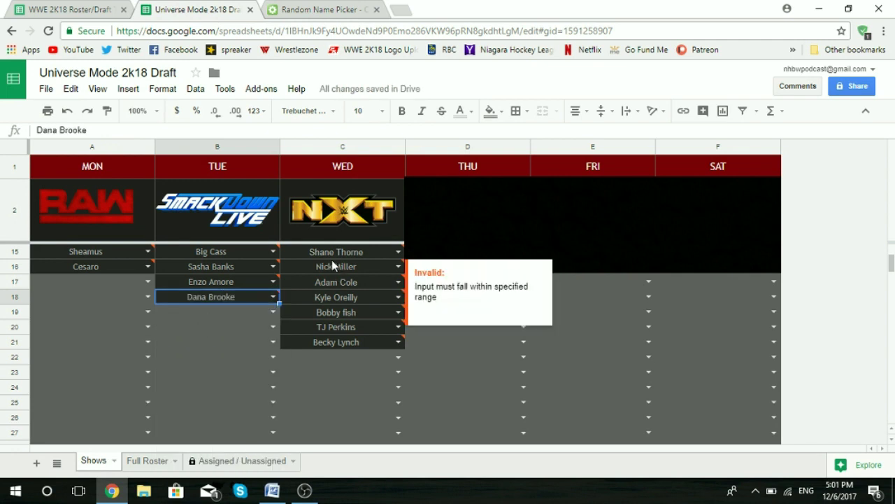
Draw the next random name for RAW and enter Hideo Itami in cell A17
{"action": "left_click", "coordinate": [316, 10]}
{"action": "left_click", "coordinate": [133, 291]}
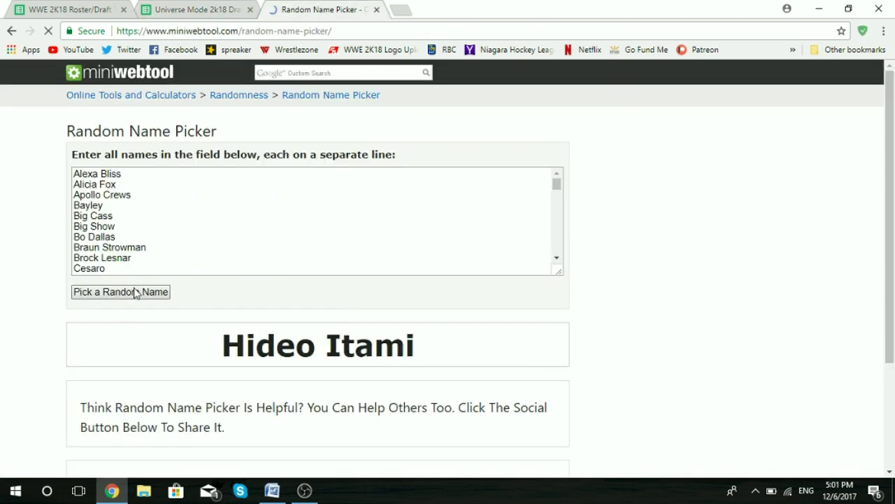
{"action": "left_click", "coordinate": [217, 8]}
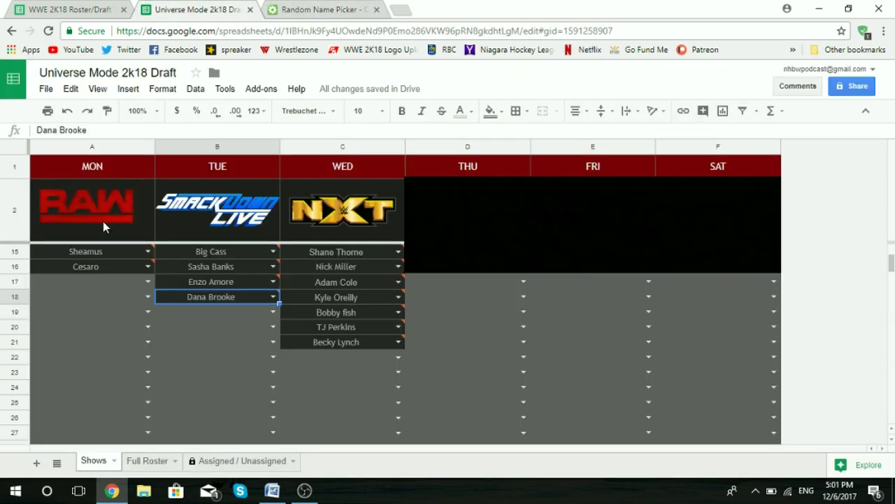
{"action": "left_click", "coordinate": [90, 281]}
{"action": "type", "text": "Hideo"}
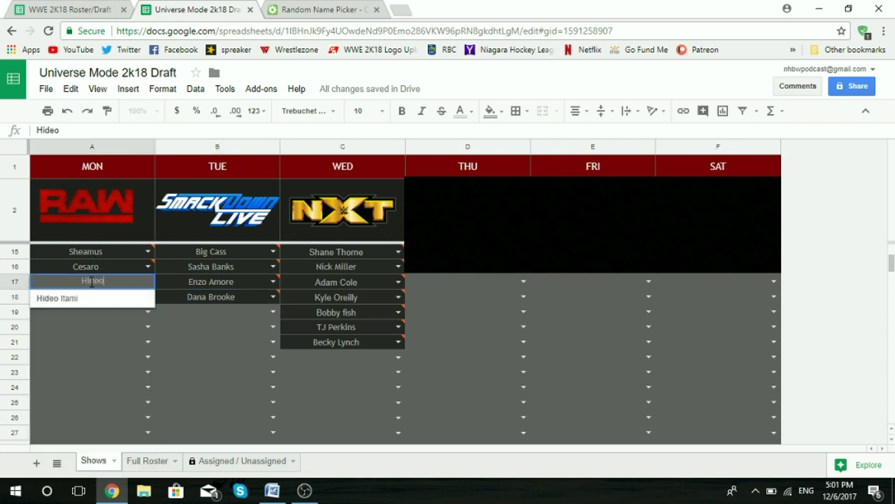
{"action": "left_click", "coordinate": [96, 298]}
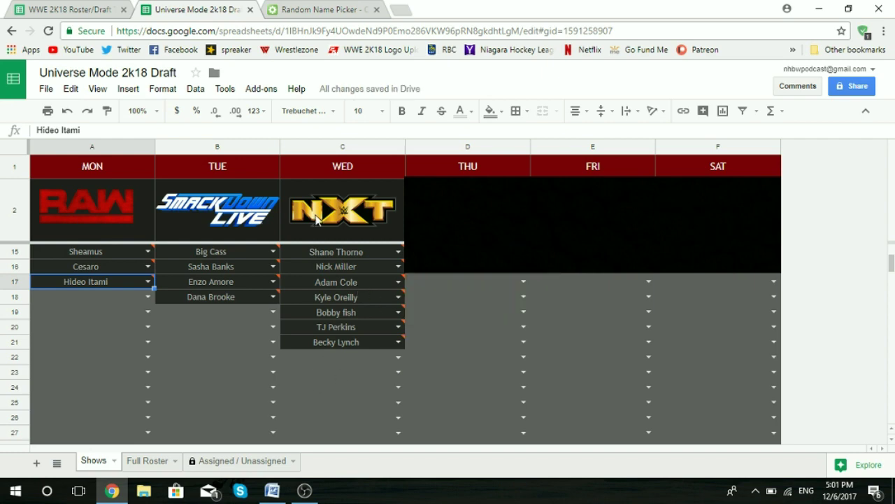
Draw the next random name for NXT and enter Charlotte Flair in cell C22
{"action": "left_click", "coordinate": [312, 10]}
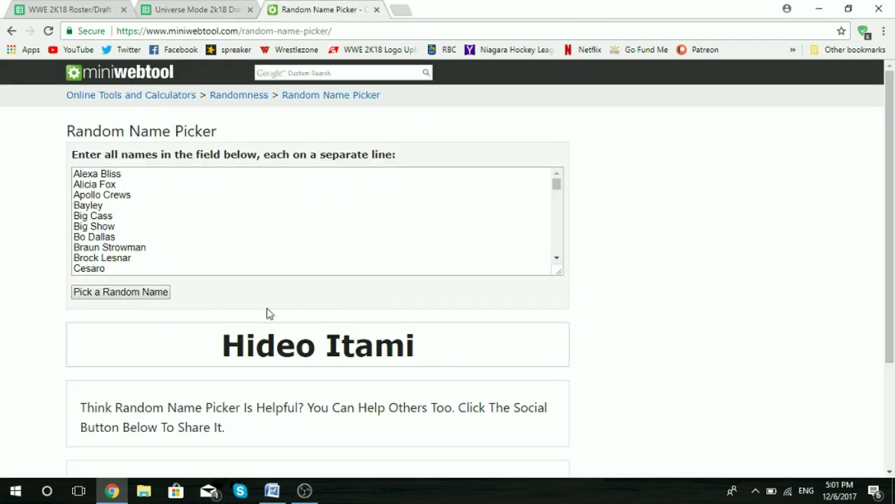
{"action": "left_click", "coordinate": [121, 294]}
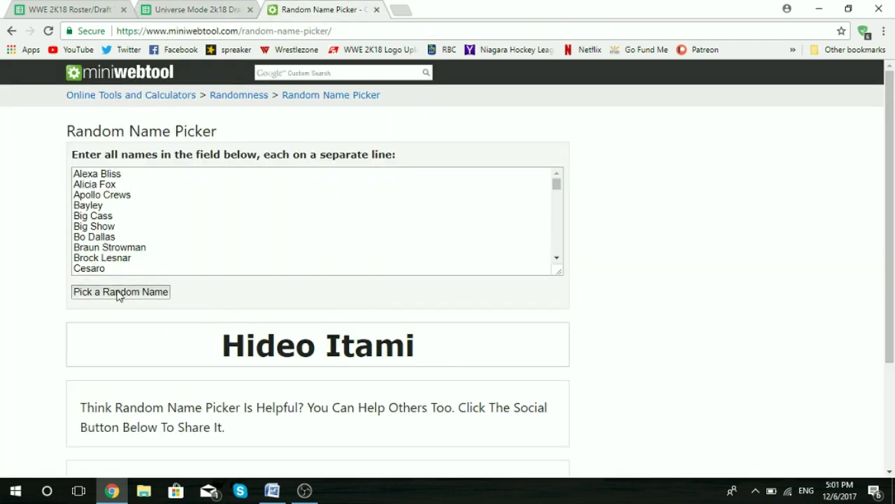
{"action": "left_click", "coordinate": [208, 9]}
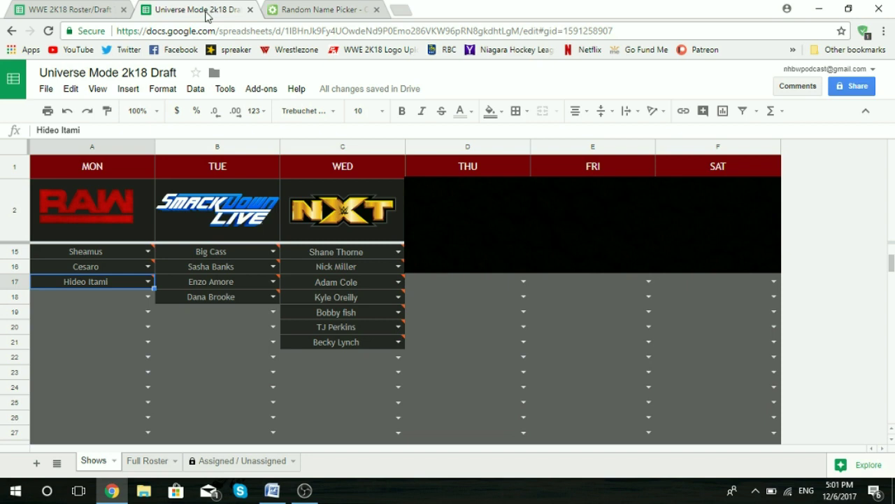
{"action": "left_click", "coordinate": [339, 357]}
{"action": "type", "text": "Chal"}
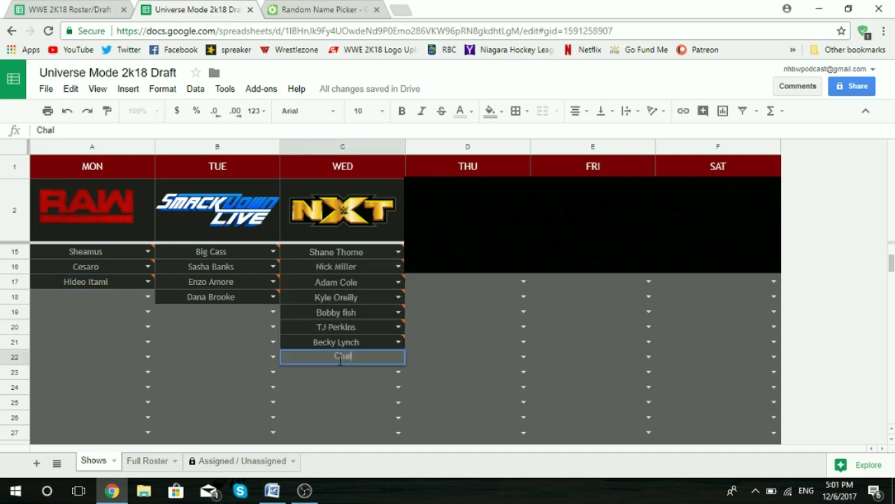
{"action": "key", "text": "BackSpace"}
{"action": "type", "text": "rl"}
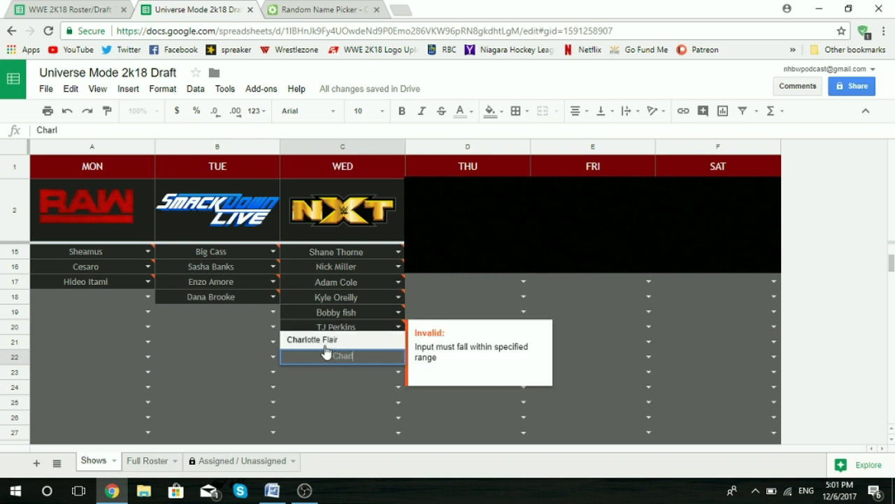
{"action": "left_click", "coordinate": [321, 340]}
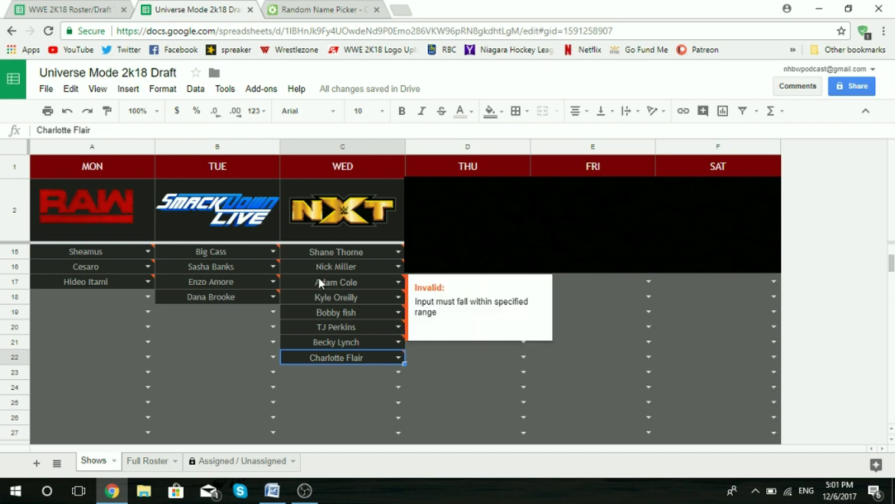
Draw the next random name for SmackDown Live and enter Kassius Ohno in cell B19
{"action": "left_click", "coordinate": [312, 9]}
{"action": "left_click", "coordinate": [109, 297]}
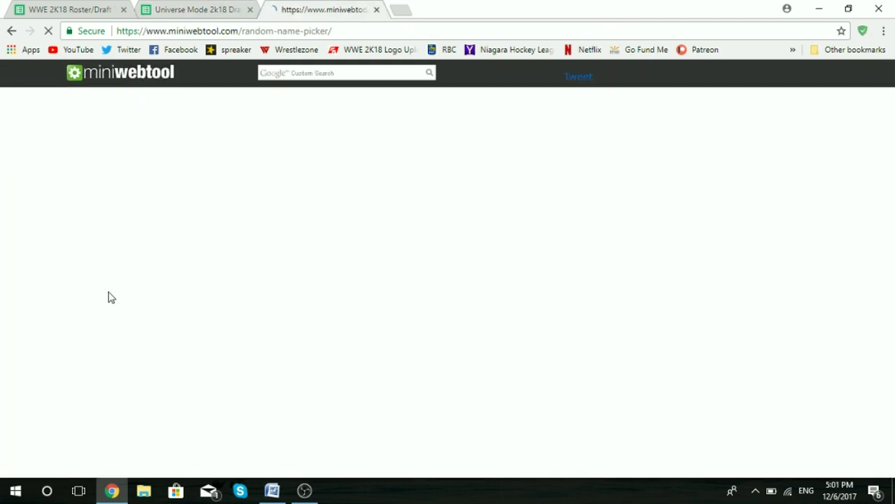
{"action": "left_click", "coordinate": [186, 8]}
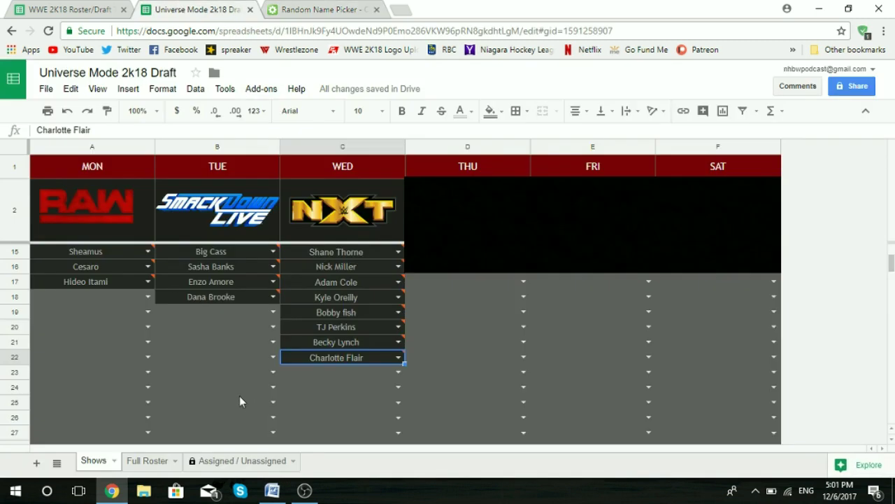
{"action": "left_click", "coordinate": [222, 311]}
{"action": "type", "text": "Kas"}
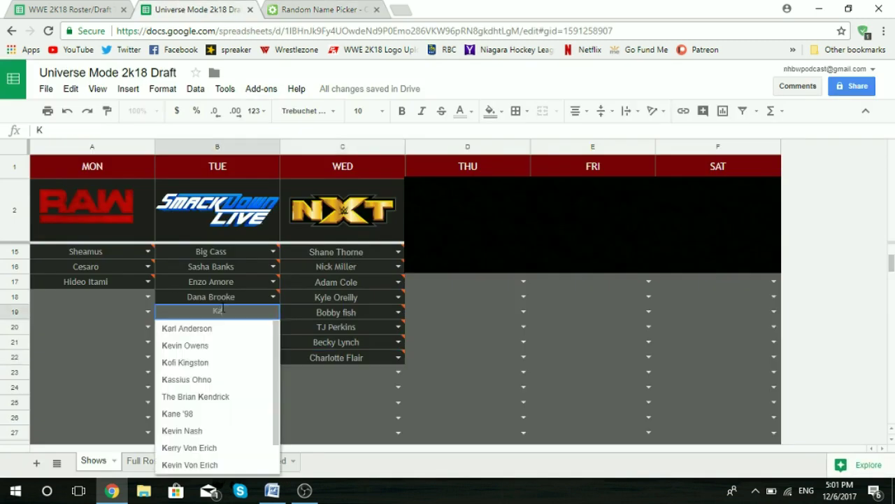
{"action": "left_click", "coordinate": [208, 328]}
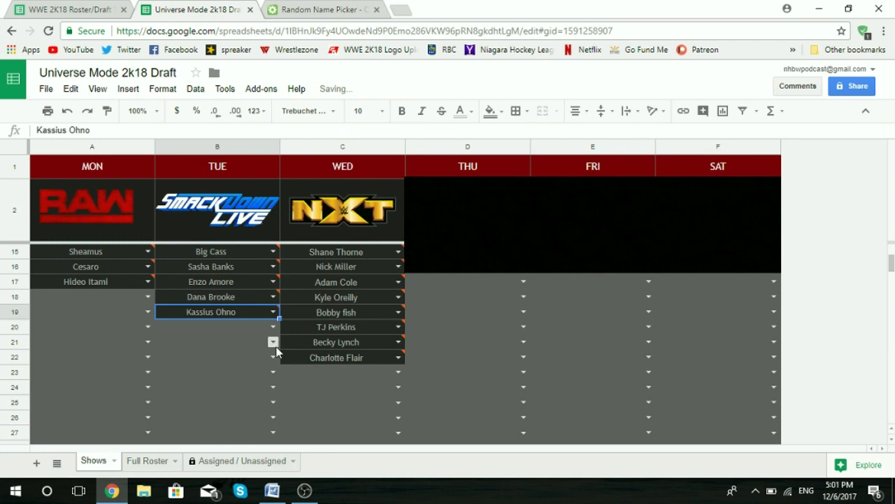
Draw the next random name for RAW and enter Goldust in cell A18
{"action": "mouse_move", "coordinate": [293, 326]}
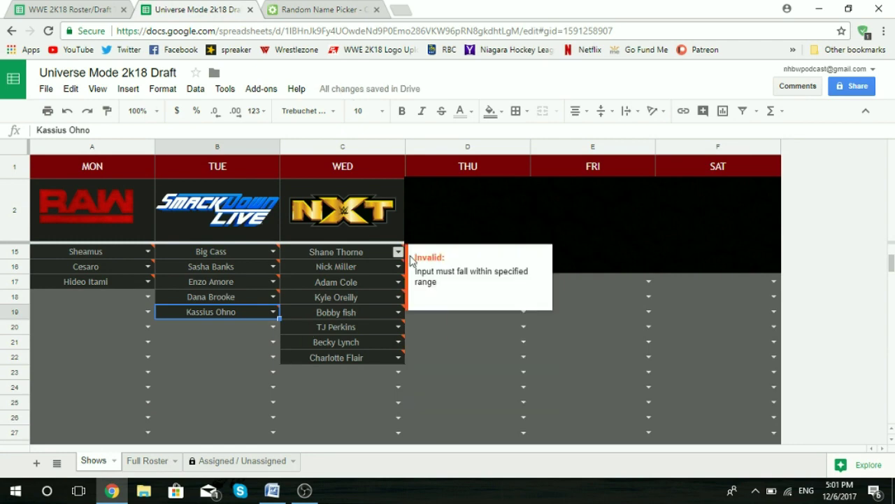
{"action": "left_click", "coordinate": [318, 9]}
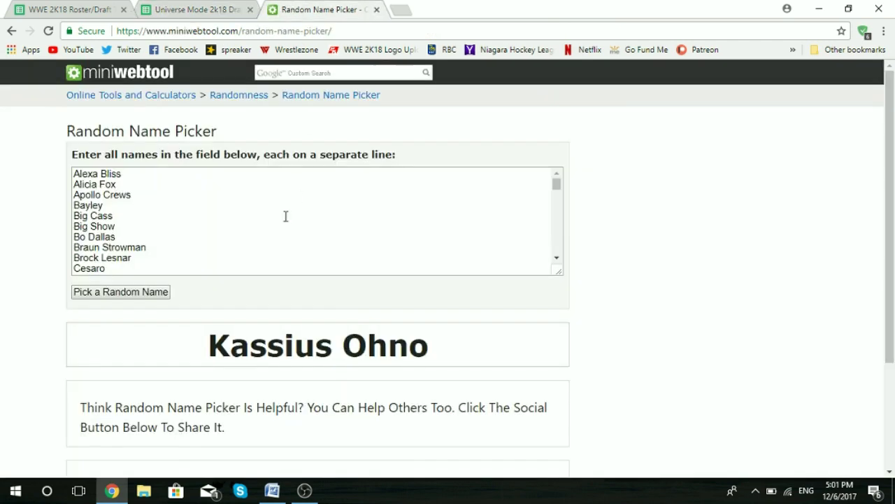
{"action": "left_click", "coordinate": [127, 297]}
{"action": "left_click", "coordinate": [192, 9]}
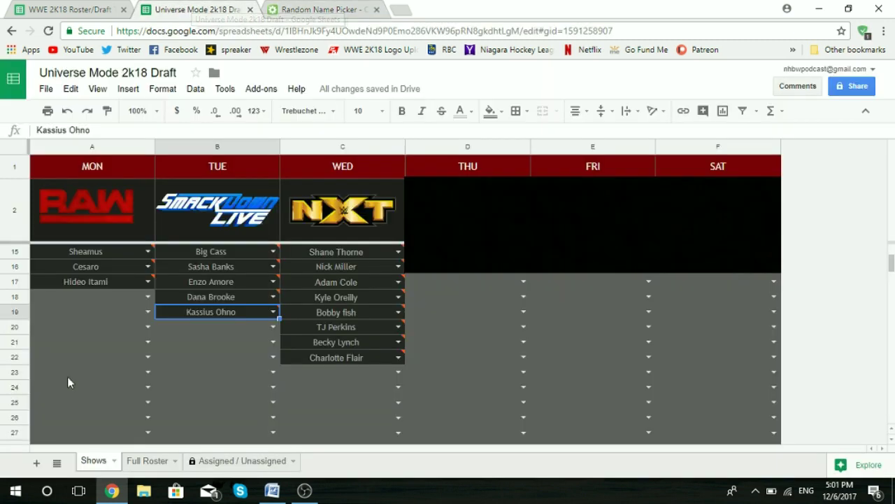
{"action": "left_click", "coordinate": [84, 288]}
{"action": "left_click", "coordinate": [86, 299]}
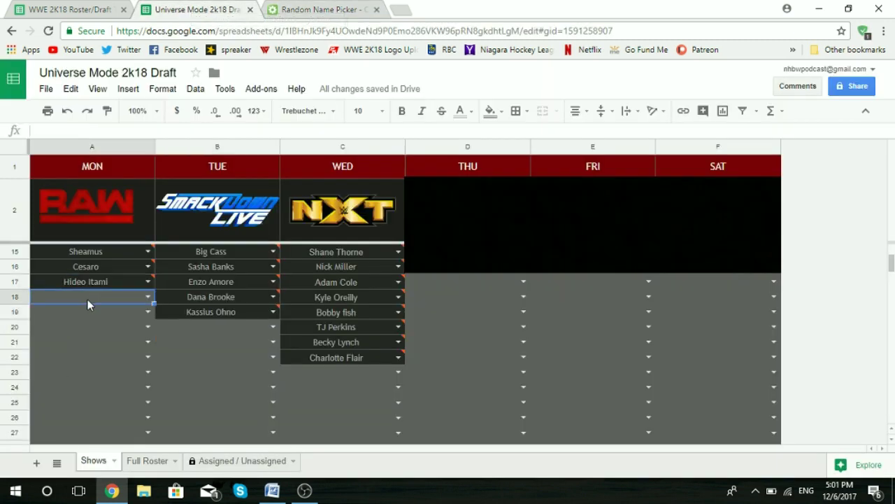
{"action": "type", "text": "Gold"}
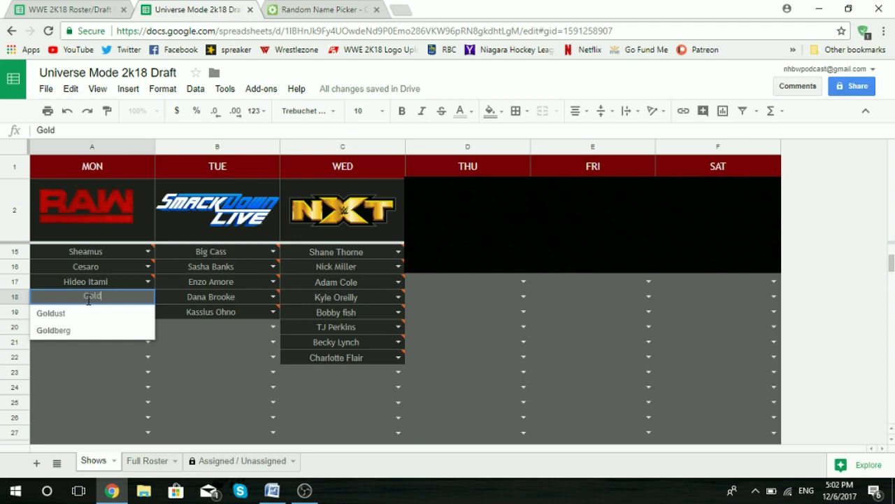
{"action": "left_click", "coordinate": [80, 314]}
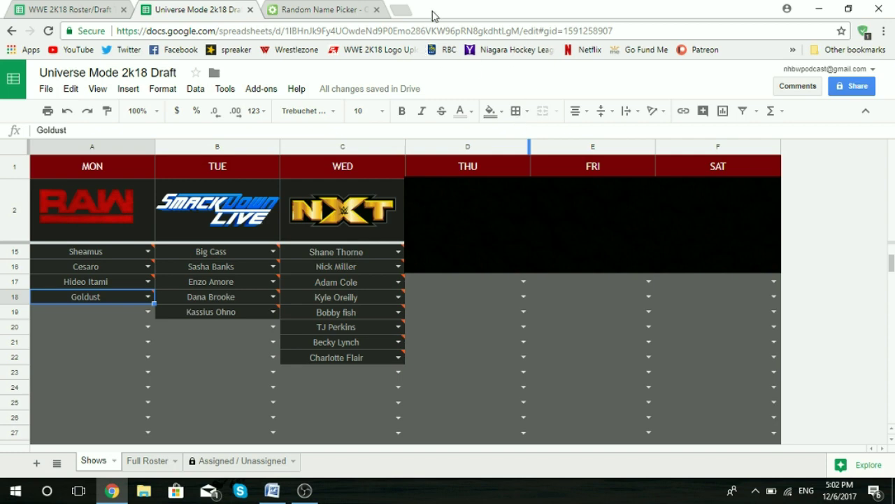
Draw the next random name for NXT and enter Emma in cell C23
{"action": "left_click", "coordinate": [323, 7]}
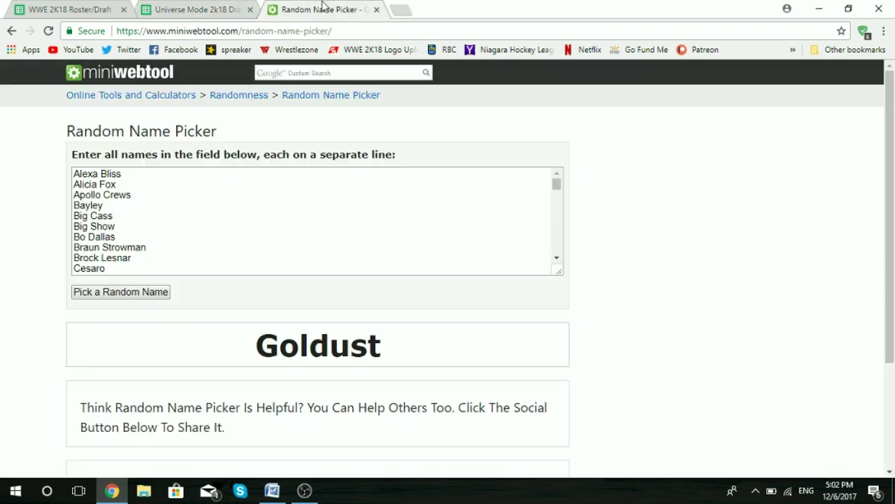
{"action": "left_click", "coordinate": [105, 291]}
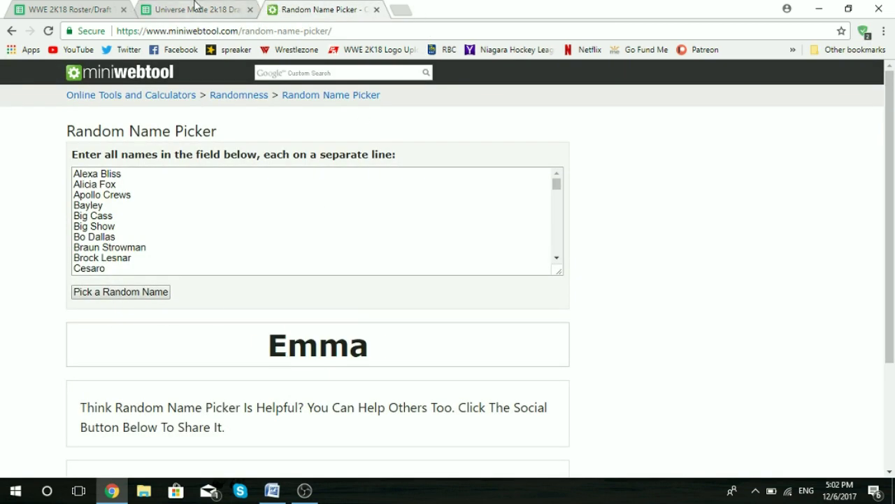
{"action": "left_click", "coordinate": [198, 9]}
{"action": "left_click", "coordinate": [356, 371]}
{"action": "type", "text": "Emaa"}
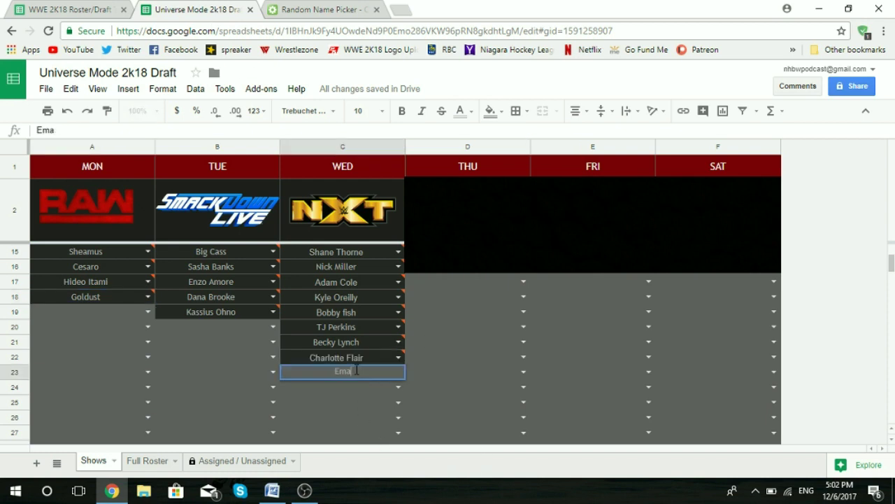
{"action": "key", "text": "BackSpace"}
{"action": "left_click", "coordinate": [369, 355]}
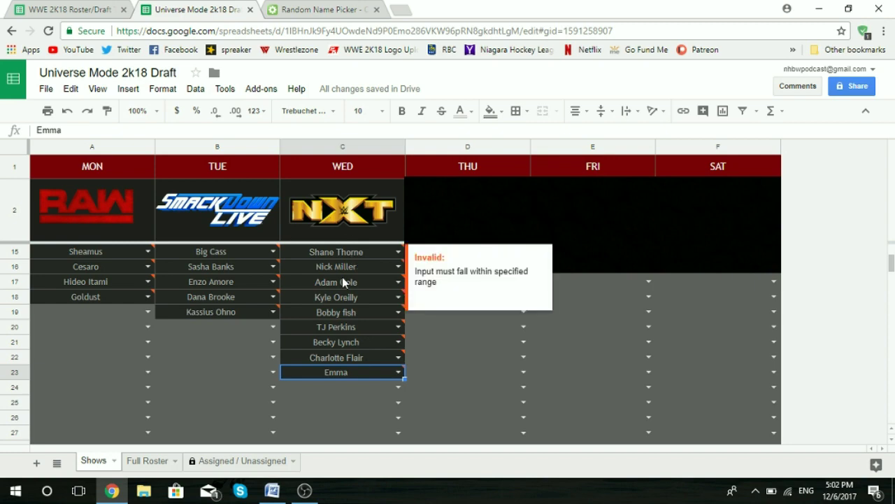
Draw the next random name for SmackDown Live and enter Rezar in cell B20
{"action": "left_click", "coordinate": [314, 9]}
{"action": "left_click", "coordinate": [158, 293]}
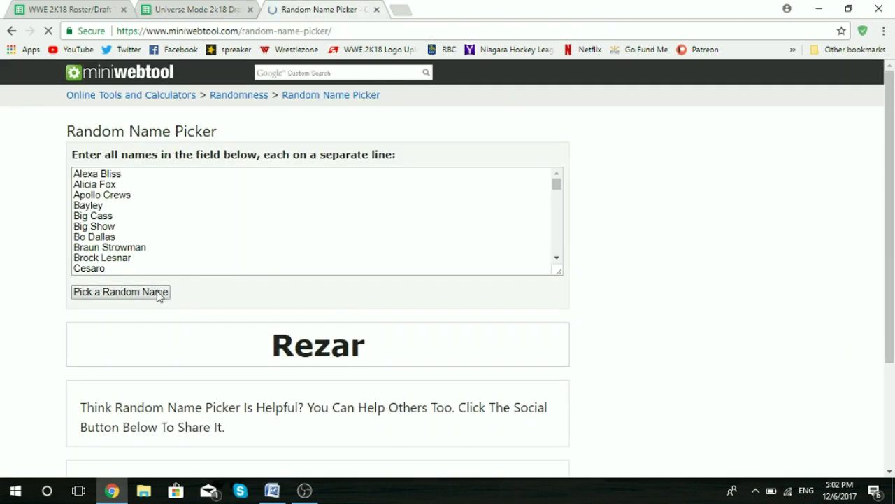
{"action": "left_click", "coordinate": [202, 9]}
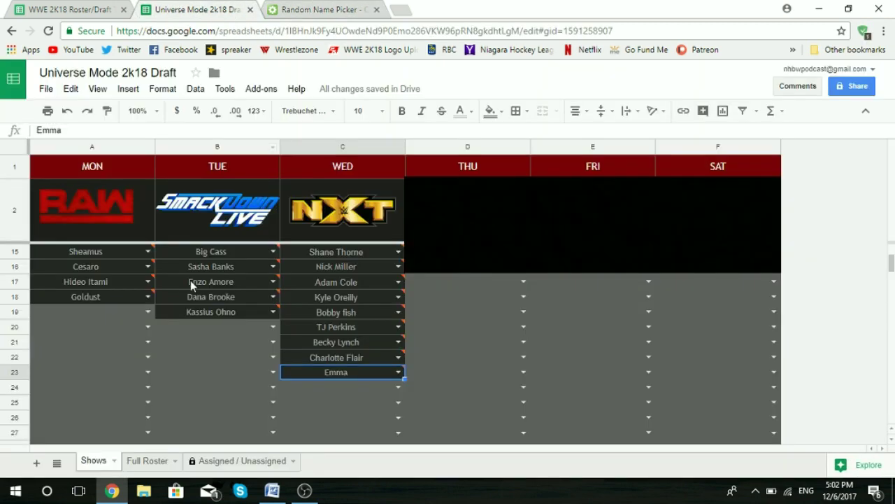
{"action": "left_click", "coordinate": [214, 327]}
{"action": "double_click", "coordinate": [215, 327]}
{"action": "type", "text": "Reza"}
{"action": "left_click", "coordinate": [212, 343]}
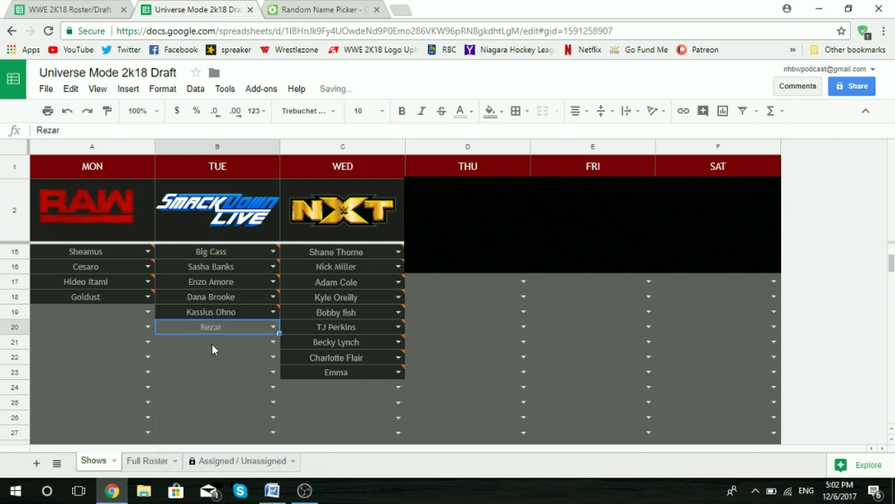
Add Akam below Rezar in the SmackDown Live column, in cell B21
{"action": "double_click", "coordinate": [214, 342]}
{"action": "type", "text": "Aka"}
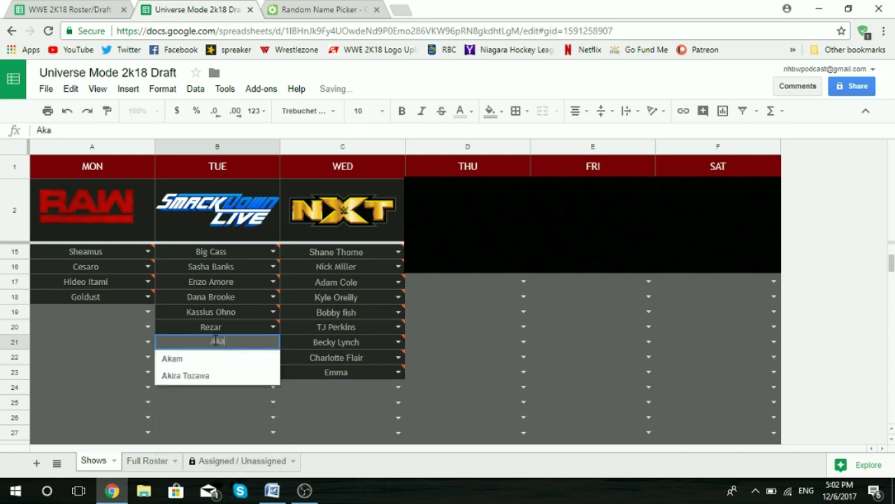
{"action": "left_click", "coordinate": [208, 364]}
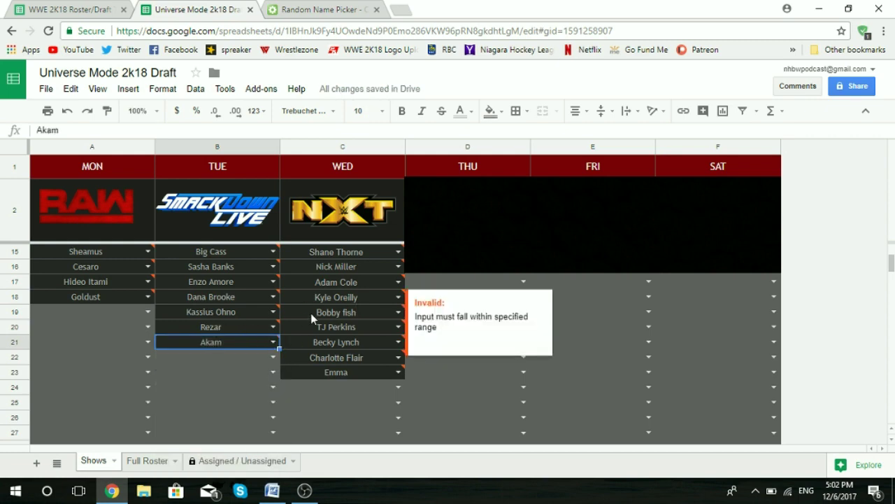
Draw the next random name for RAW and enter Aj Styles in cell A19
{"action": "scroll", "coordinate": [248, 294], "scroll_direction": "up", "scroll_amount": 5}
{"action": "scroll", "coordinate": [253, 306], "scroll_direction": "up", "scroll_amount": 1}
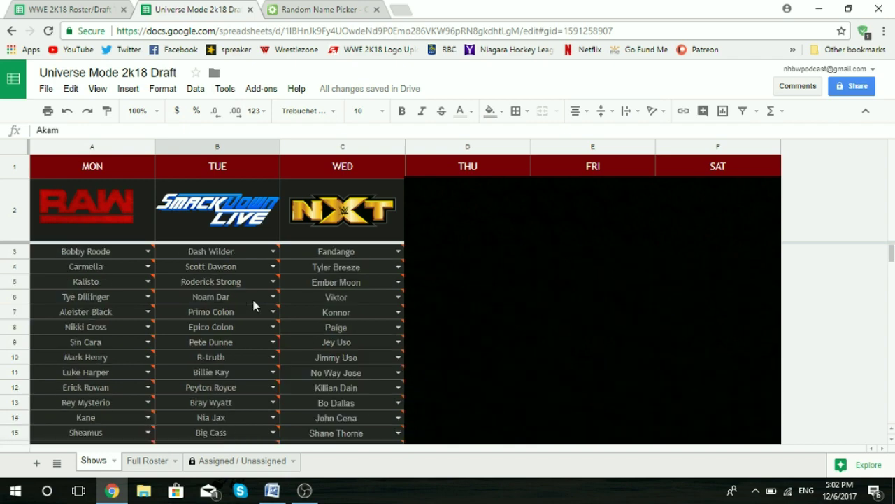
{"action": "scroll", "coordinate": [254, 301], "scroll_direction": "down", "scroll_amount": 6}
{"action": "scroll", "coordinate": [262, 297], "scroll_direction": "up", "scroll_amount": 3}
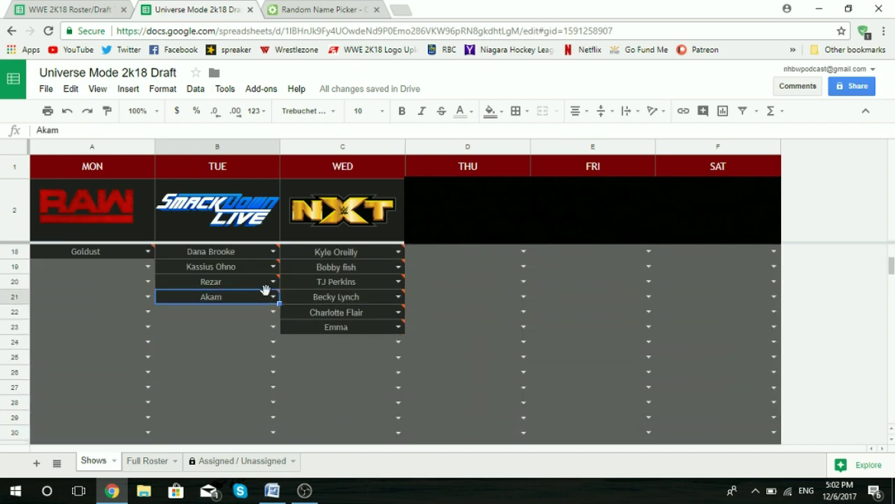
{"action": "left_click", "coordinate": [320, 10]}
{"action": "left_click", "coordinate": [150, 292]}
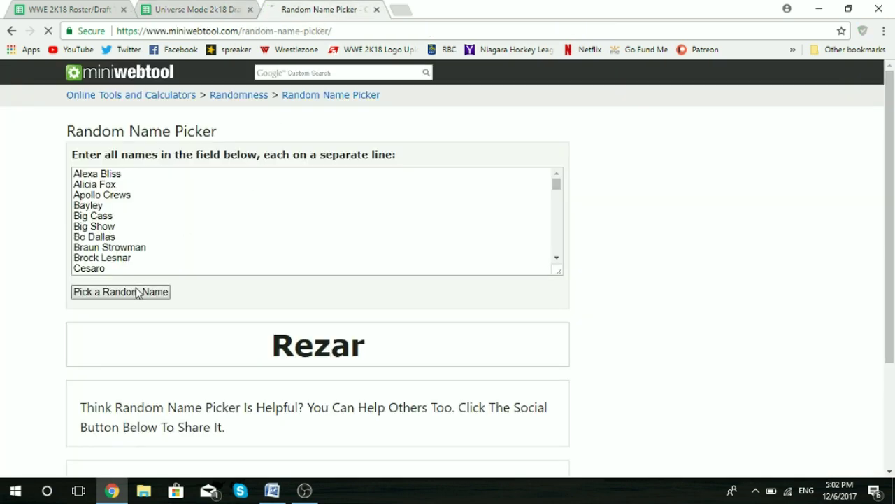
{"action": "left_click", "coordinate": [210, 8]}
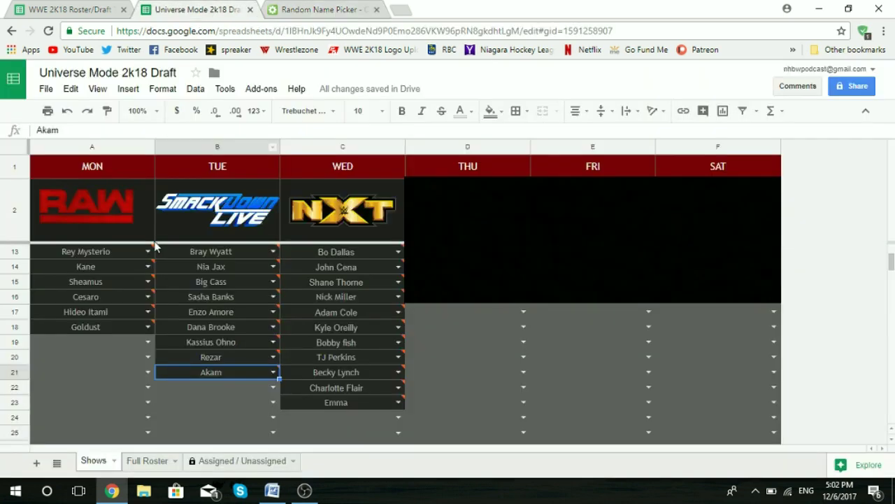
{"action": "left_click", "coordinate": [88, 343]}
{"action": "type", "text": "Ajs"}
{"action": "key", "text": "BackSpace"}
{"action": "key", "text": "BackSpace"}
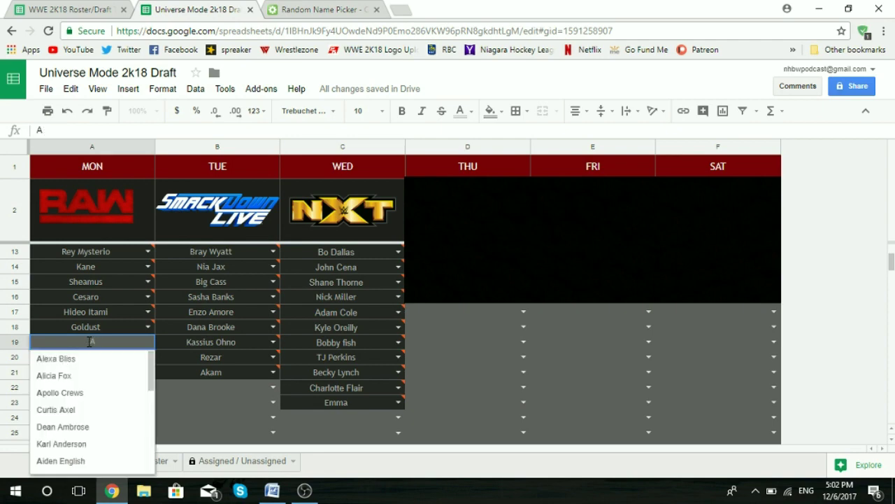
{"action": "type", "text": "j s"}
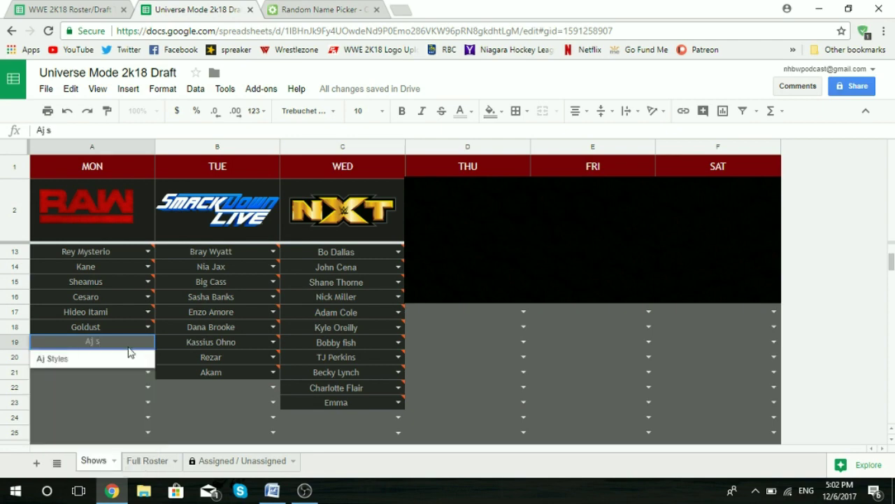
{"action": "left_click", "coordinate": [118, 358]}
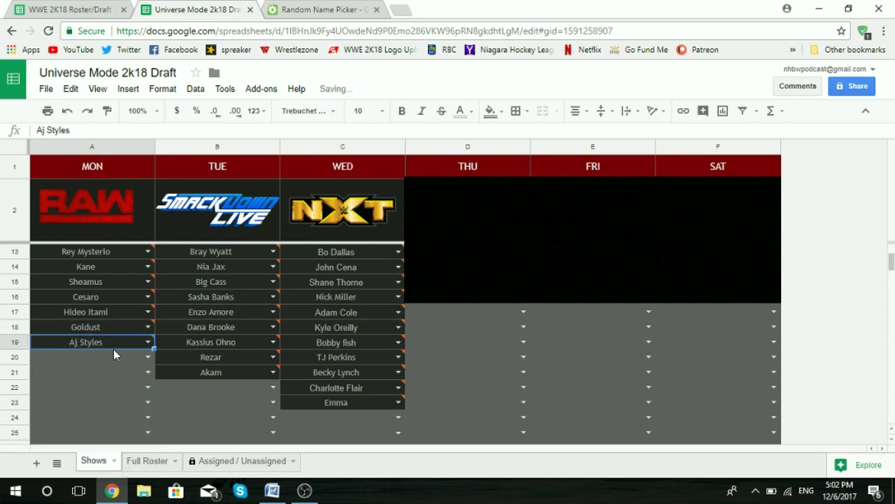
Draw the next random name for NXT and enter Alexa Bliss in cell C24
{"action": "scroll", "coordinate": [118, 361], "scroll_direction": "up", "scroll_amount": 3}
{"action": "scroll", "coordinate": [125, 332], "scroll_direction": "down", "scroll_amount": 1}
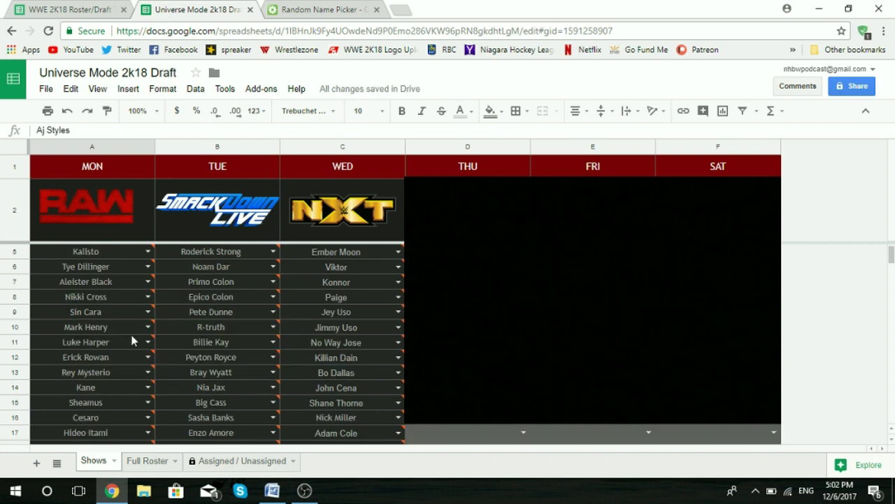
{"action": "scroll", "coordinate": [124, 281], "scroll_direction": "down", "scroll_amount": 5}
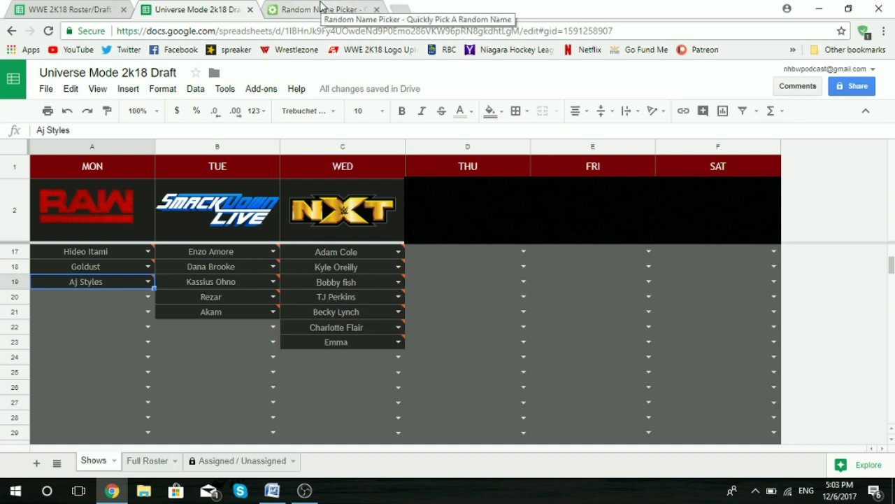
{"action": "left_click", "coordinate": [320, 8]}
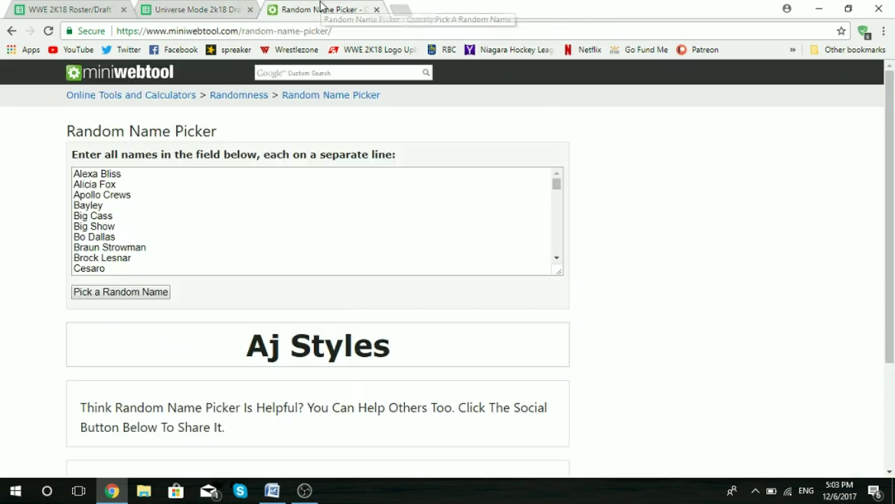
{"action": "left_click", "coordinate": [135, 293]}
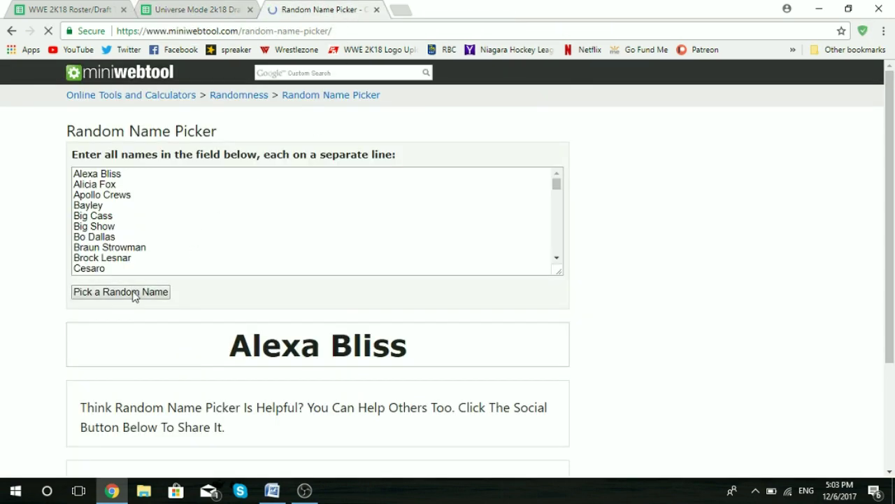
{"action": "left_click", "coordinate": [172, 8]}
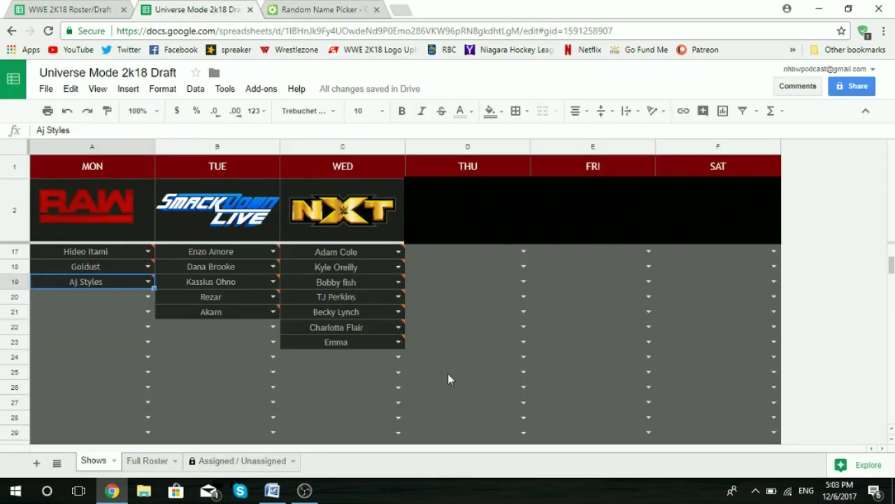
{"action": "left_click", "coordinate": [345, 357]}
{"action": "type", "text": "Alex"}
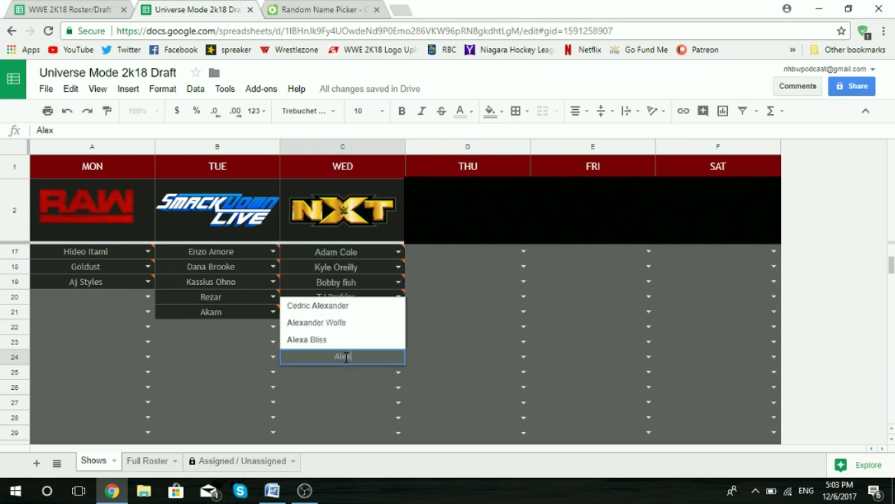
{"action": "left_click", "coordinate": [310, 341]}
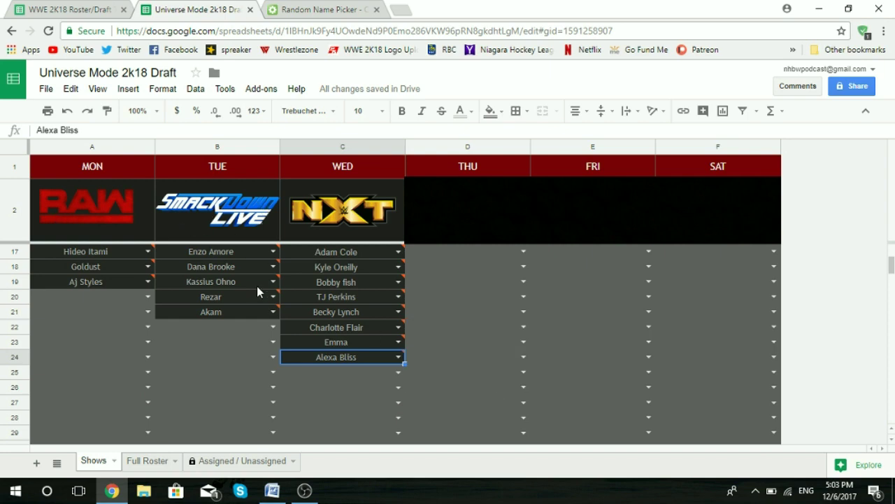
Draw random names for SmackDown Live, skipping the already drafted wrestler, and enter Chris Jericho in cell B22
{"action": "left_click", "coordinate": [286, 9]}
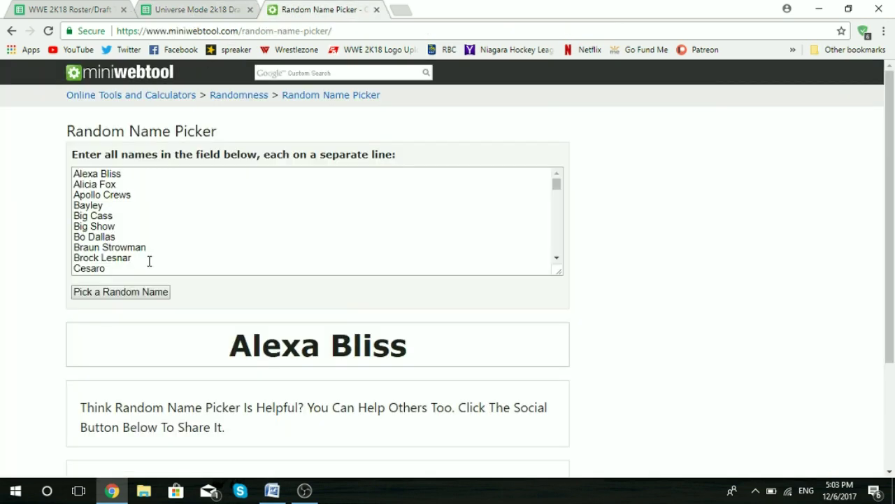
{"action": "left_click", "coordinate": [132, 292]}
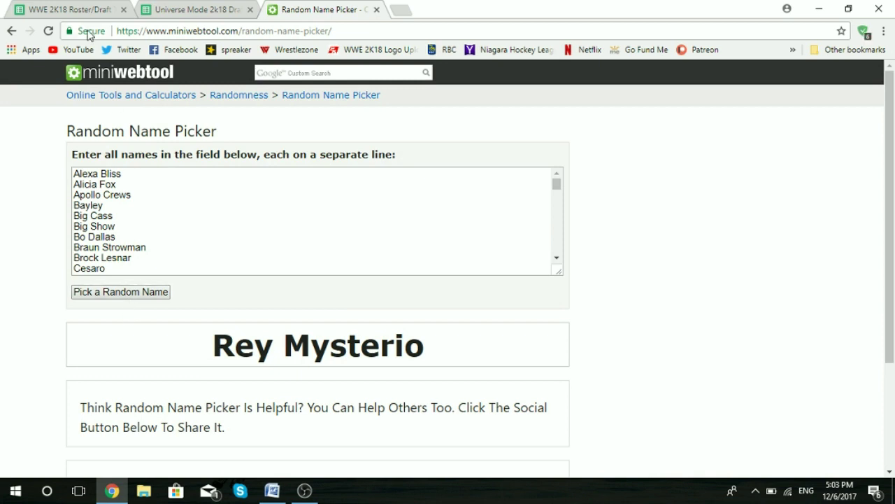
{"action": "left_click", "coordinate": [133, 293]}
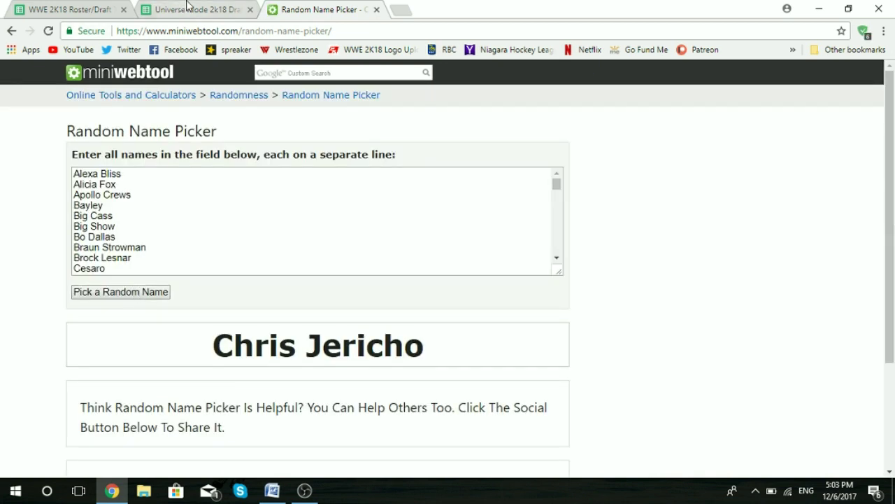
{"action": "left_click", "coordinate": [181, 6]}
{"action": "left_click", "coordinate": [233, 327]}
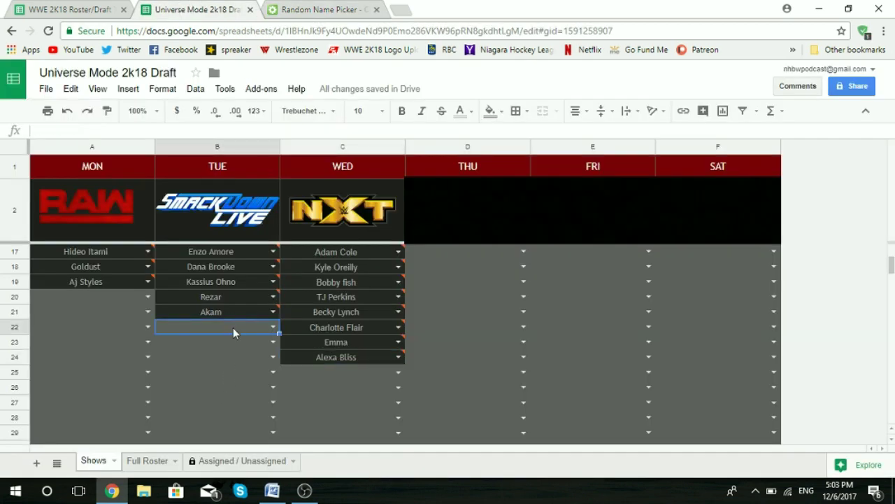
{"action": "type", "text": "Chr"}
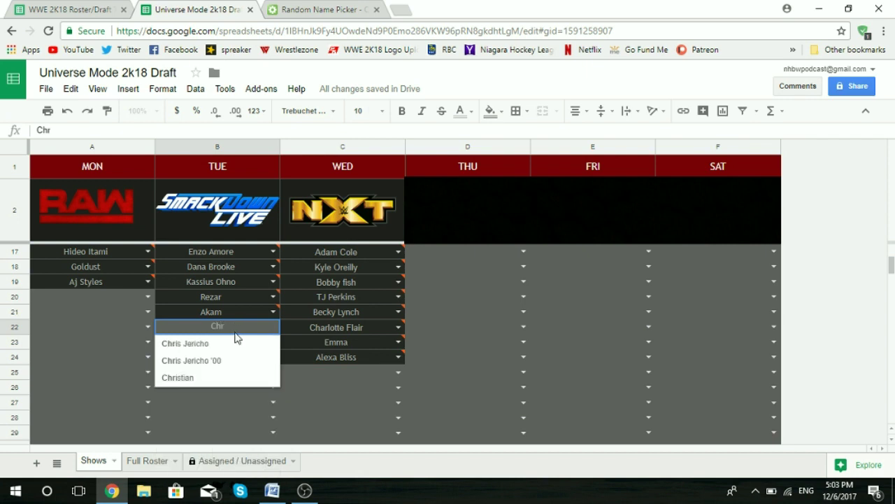
{"action": "left_click", "coordinate": [216, 347]}
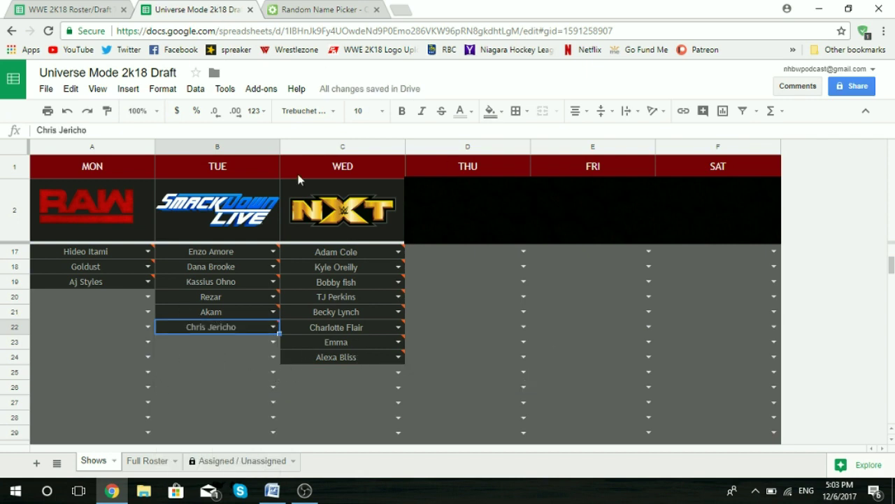
Draw random names for RAW, skipping already drafted wrestlers, and enter Baron Corbin in cell A20
{"action": "left_click", "coordinate": [376, 7]}
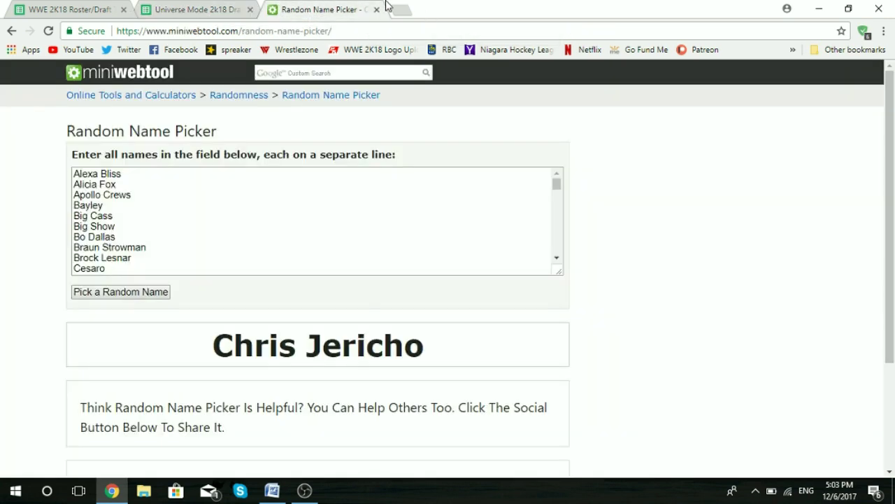
{"action": "left_click", "coordinate": [130, 296]}
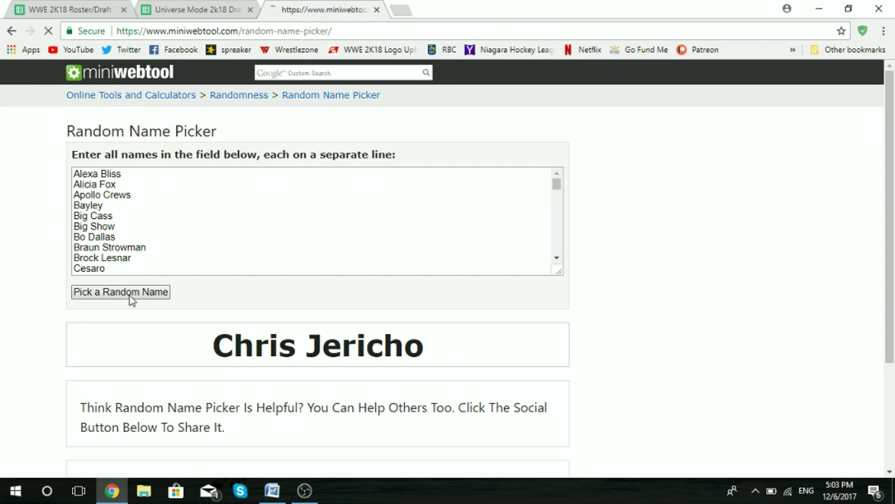
{"action": "left_click", "coordinate": [127, 296]}
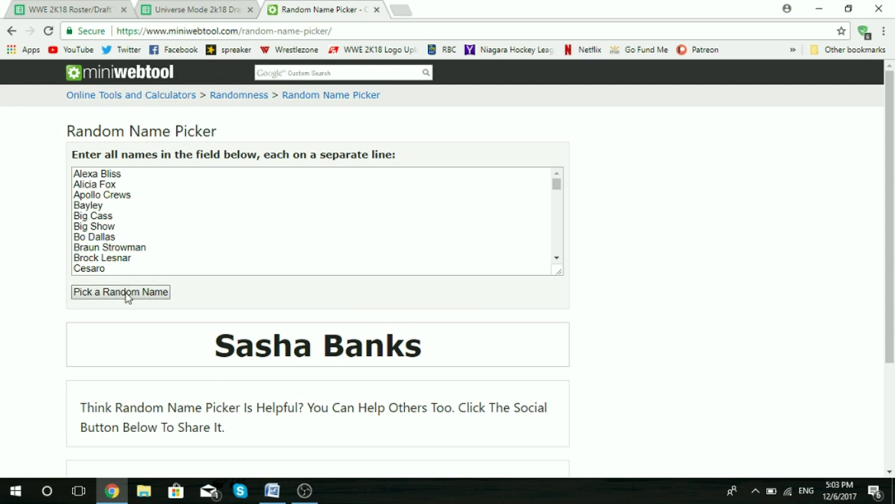
{"action": "left_click", "coordinate": [127, 297]}
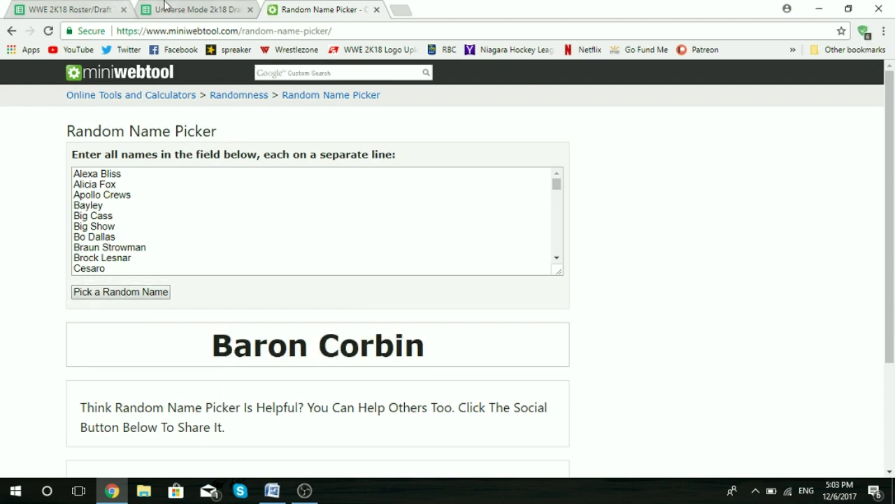
{"action": "left_click", "coordinate": [166, 7]}
{"action": "left_click", "coordinate": [93, 303]}
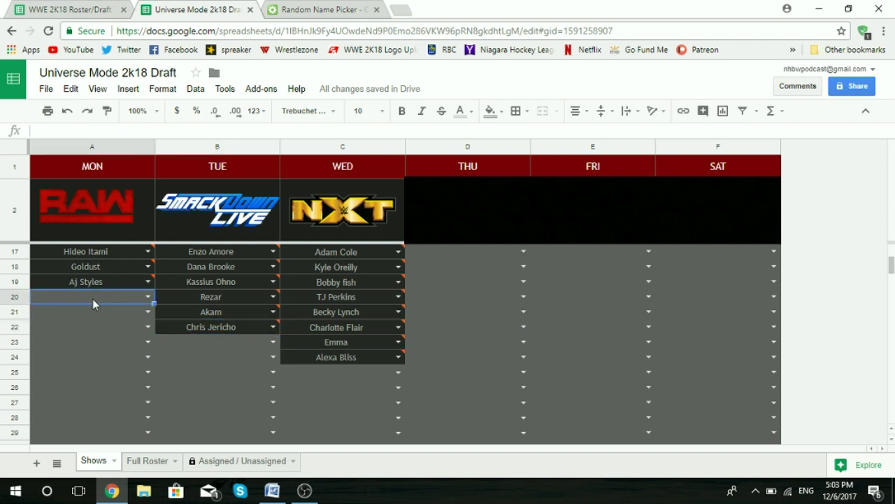
{"action": "type", "text": "Bao"}
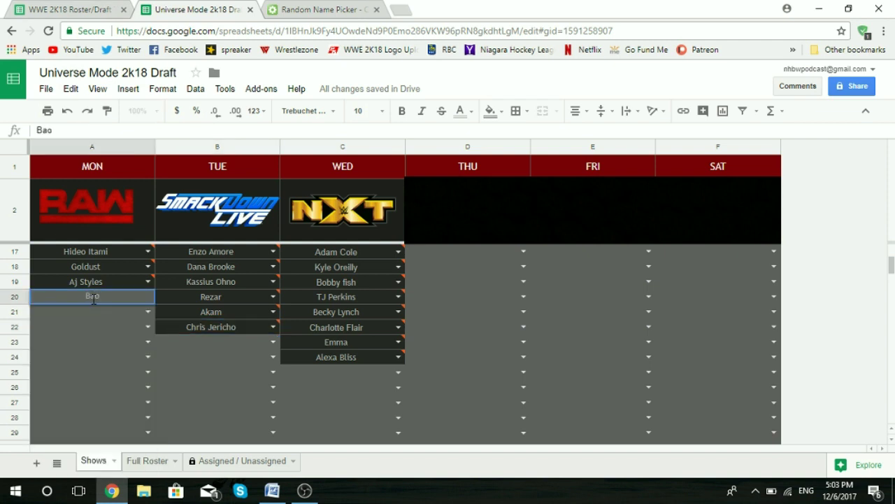
{"action": "key", "text": "BackSpace"}
{"action": "type", "text": "ron Corbin"}
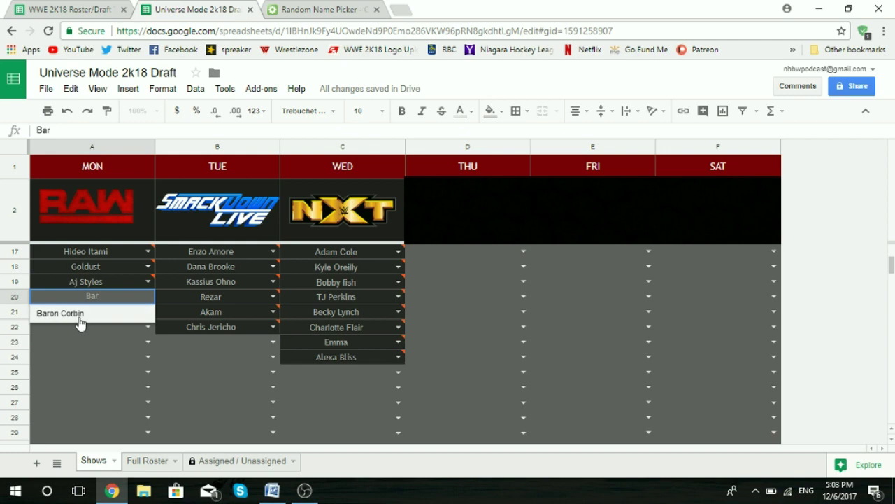
{"action": "left_click", "coordinate": [81, 312]}
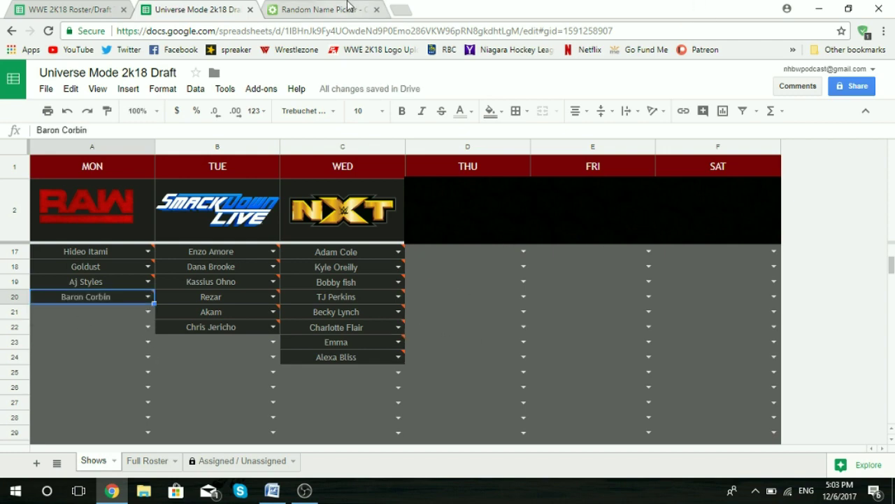
Draw the next random name for NXT and enter Johnny Gargano in cell C25
{"action": "left_click", "coordinate": [323, 8]}
{"action": "left_click", "coordinate": [146, 292]}
{"action": "left_click", "coordinate": [201, 7]}
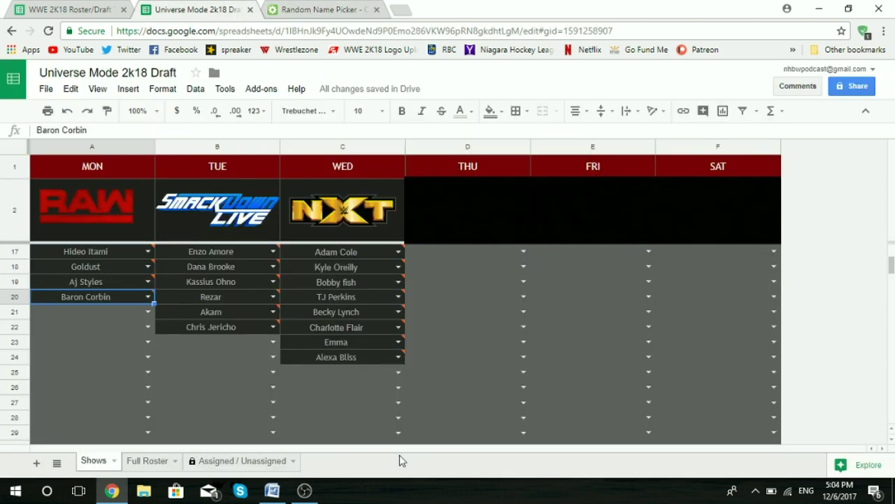
{"action": "left_click", "coordinate": [332, 373]}
{"action": "type", "text": "John"}
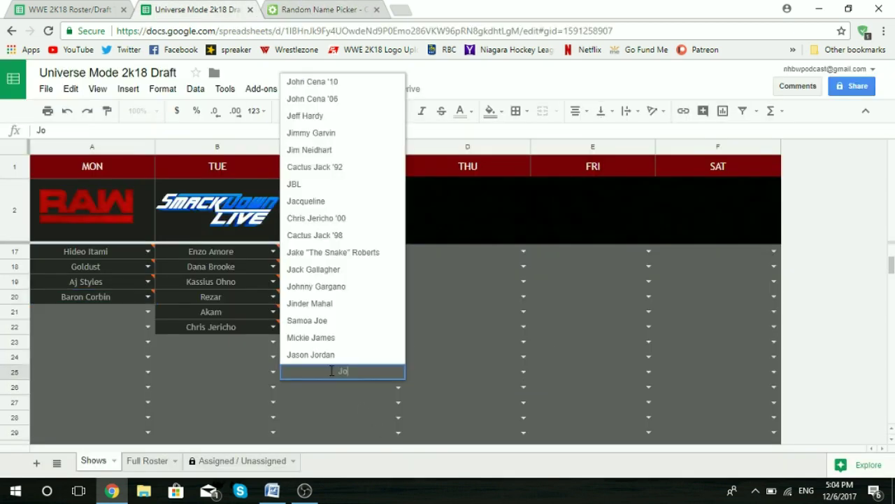
{"action": "left_click", "coordinate": [329, 354]}
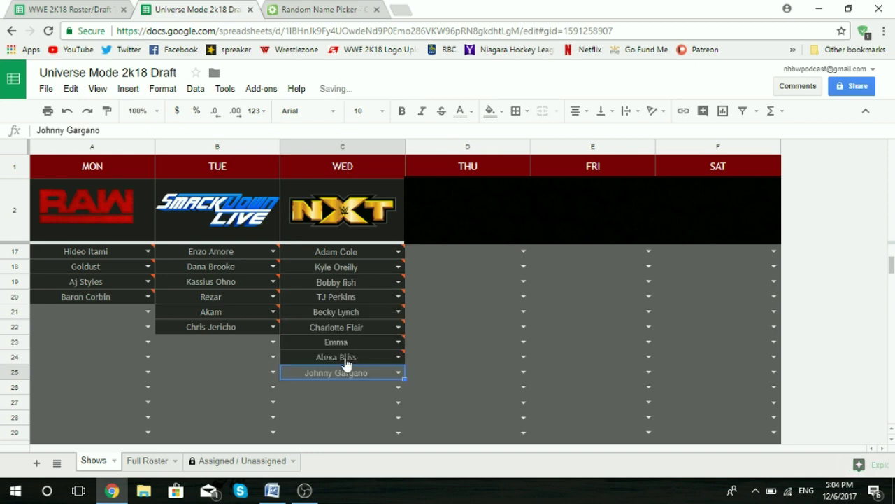
Draw the next random name for SmackDown Live and enter Brock Lesnar in cell B23
{"action": "left_click", "coordinate": [326, 9]}
{"action": "left_click", "coordinate": [152, 292]}
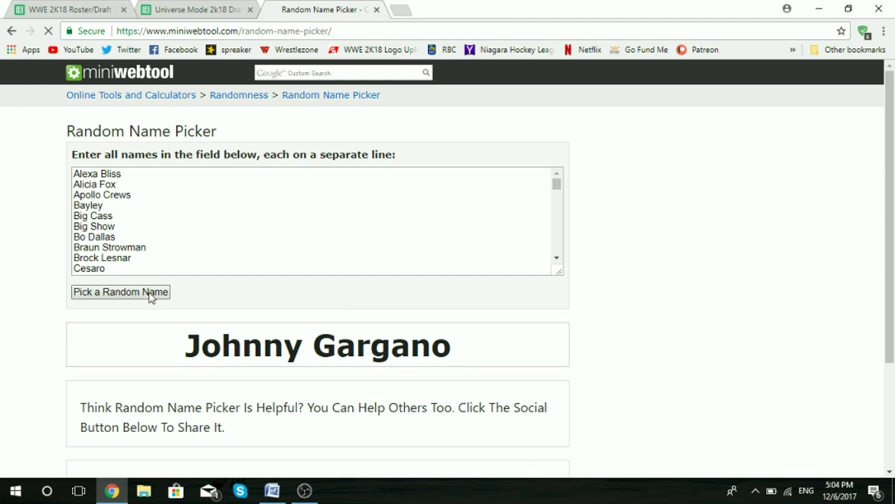
{"action": "left_click", "coordinate": [186, 6]}
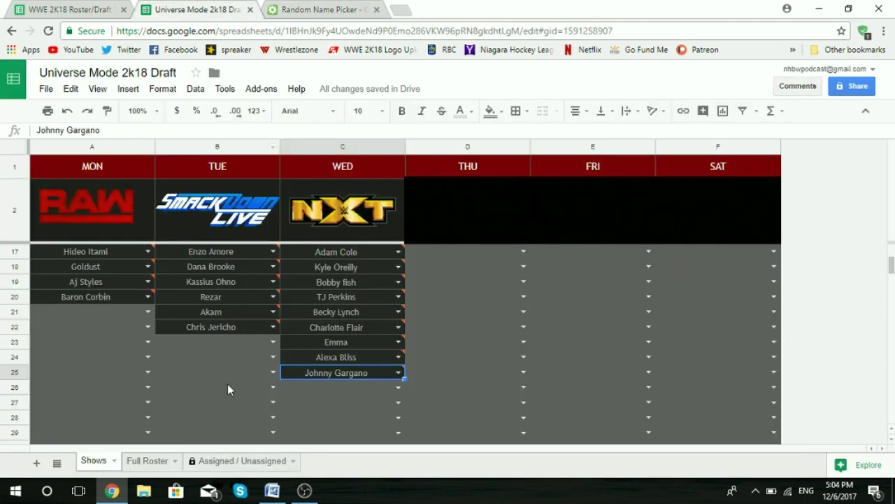
{"action": "left_click", "coordinate": [218, 341]}
{"action": "type", "text": "Brock"}
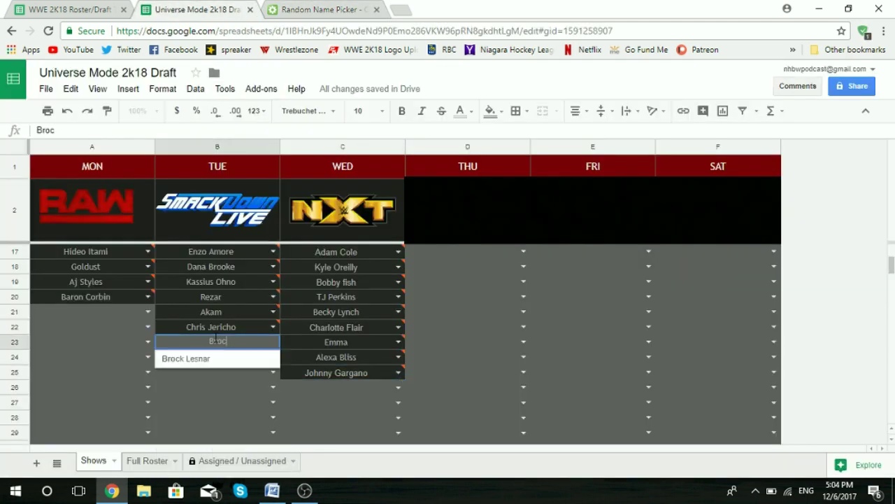
{"action": "left_click", "coordinate": [196, 360]}
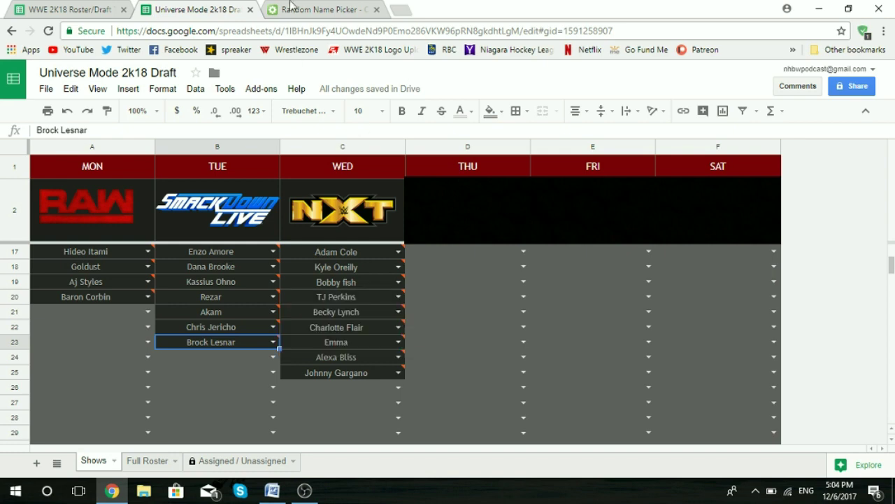
Draw random names for RAW, skipping already drafted wrestlers, and enter Maryse in cell A21
{"action": "left_click", "coordinate": [291, 10]}
{"action": "left_click", "coordinate": [150, 293]}
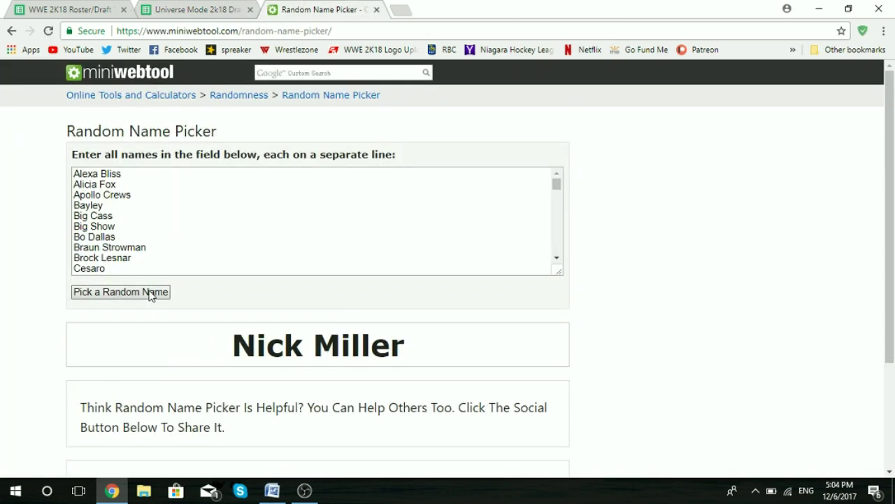
{"action": "left_click", "coordinate": [149, 294]}
{"action": "left_click", "coordinate": [147, 297]}
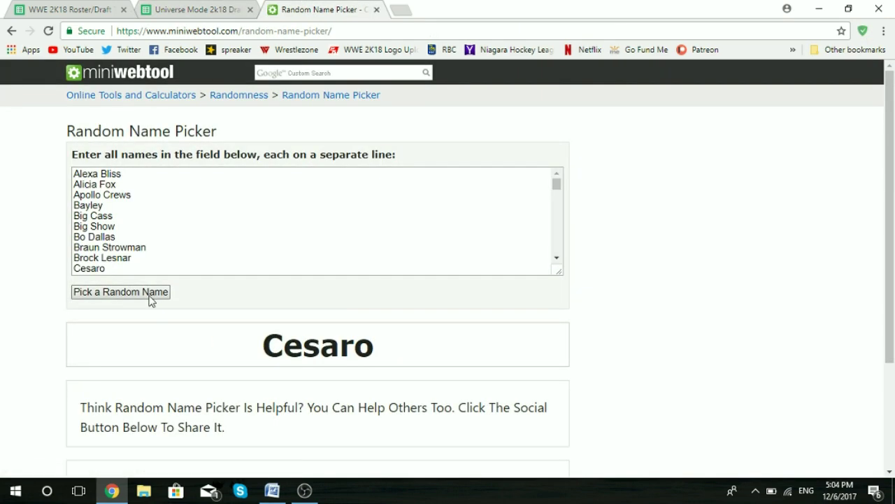
{"action": "left_click", "coordinate": [146, 294]}
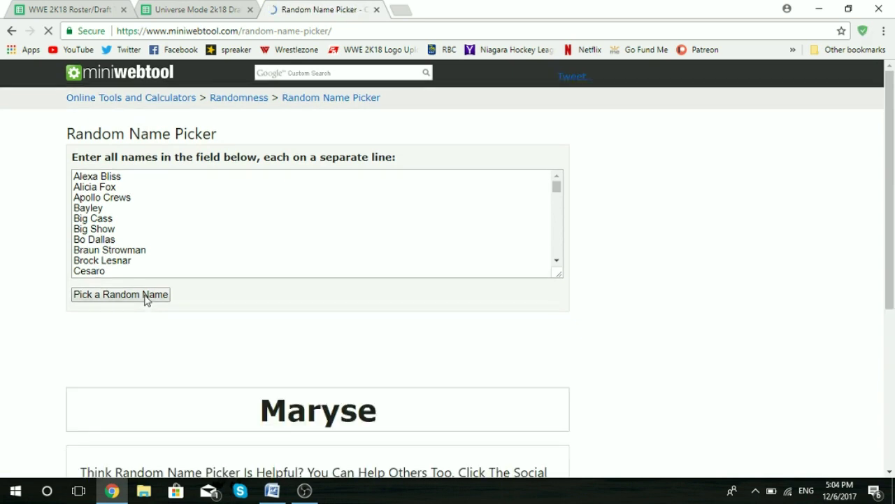
{"action": "left_click", "coordinate": [190, 7]}
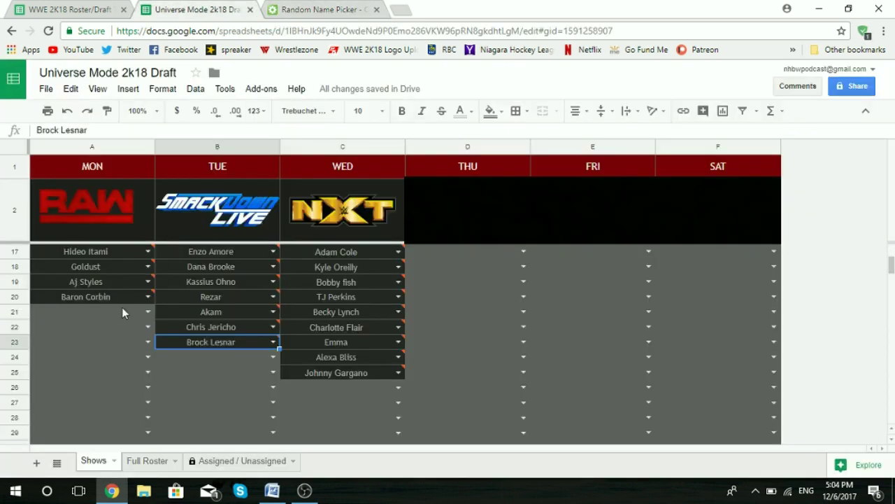
{"action": "left_click", "coordinate": [95, 314]}
{"action": "type", "text": "Maryse"}
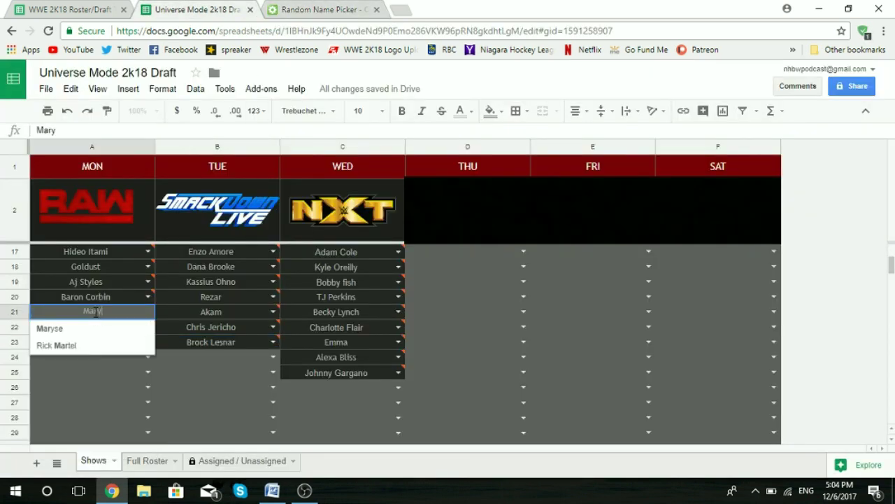
{"action": "left_click", "coordinate": [68, 329]}
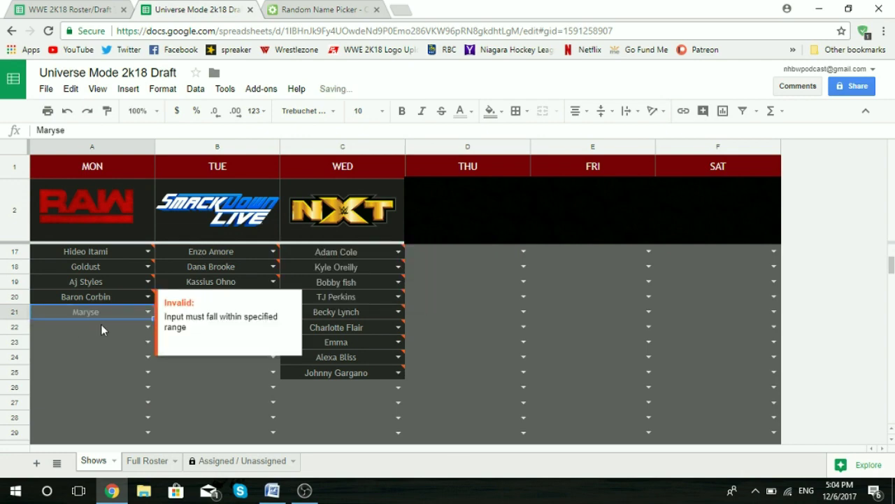
Review the drafted rosters and remove already drafted wrestlers from the random name picker's list
{"action": "scroll", "coordinate": [101, 324], "scroll_direction": "up", "scroll_amount": 5}
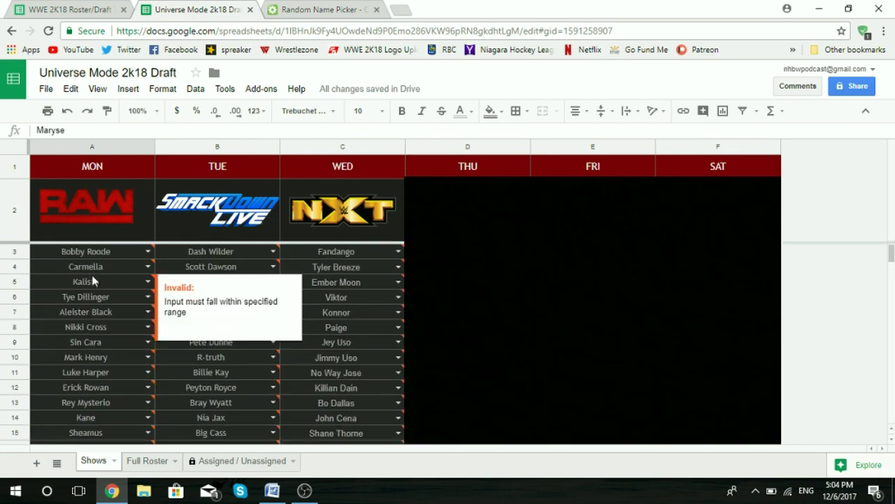
{"action": "scroll", "coordinate": [93, 275], "scroll_direction": "down", "scroll_amount": 2}
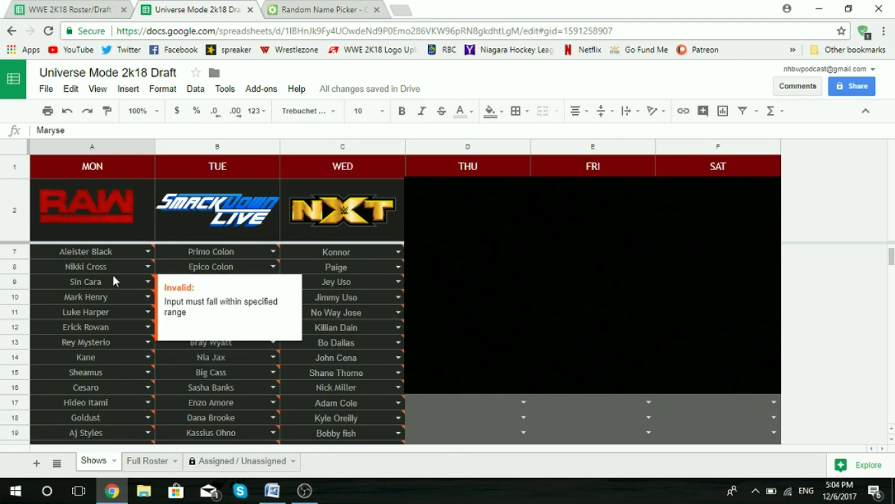
{"action": "scroll", "coordinate": [113, 275], "scroll_direction": "down", "scroll_amount": 2}
{"action": "scroll", "coordinate": [113, 317], "scroll_direction": "down", "scroll_amount": 3}
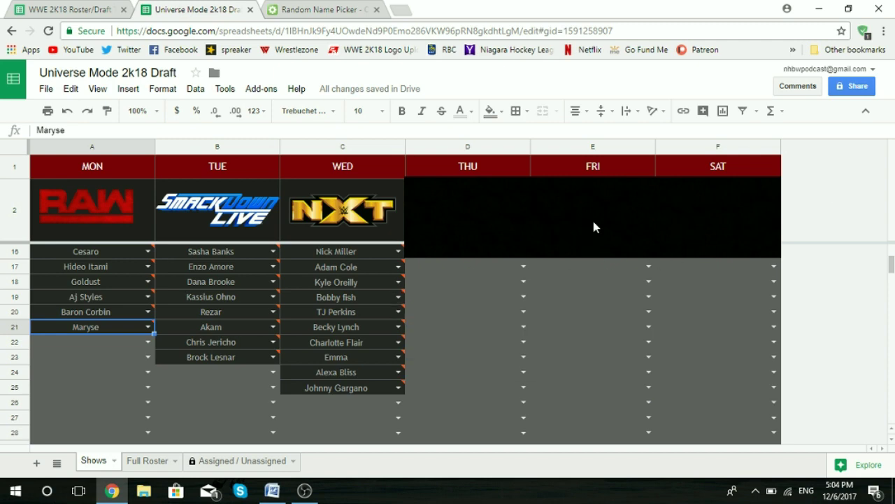
{"action": "left_click", "coordinate": [296, 7]}
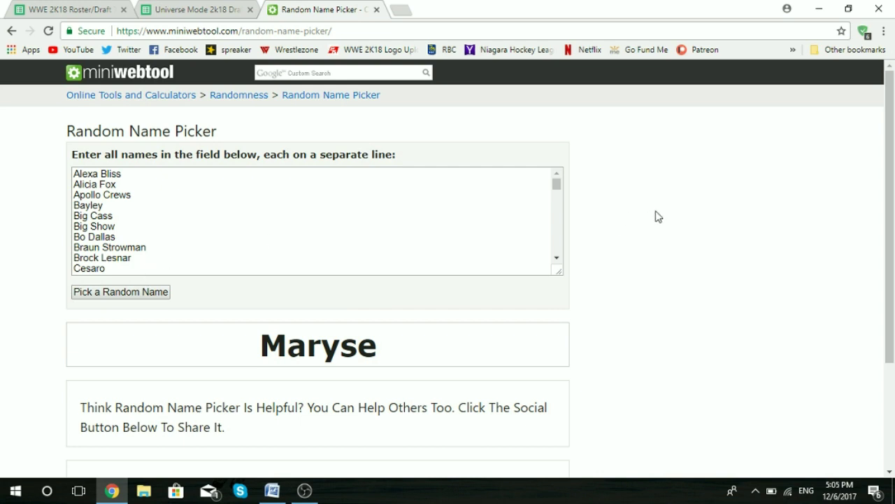
{"action": "left_click", "coordinate": [401, 10]}
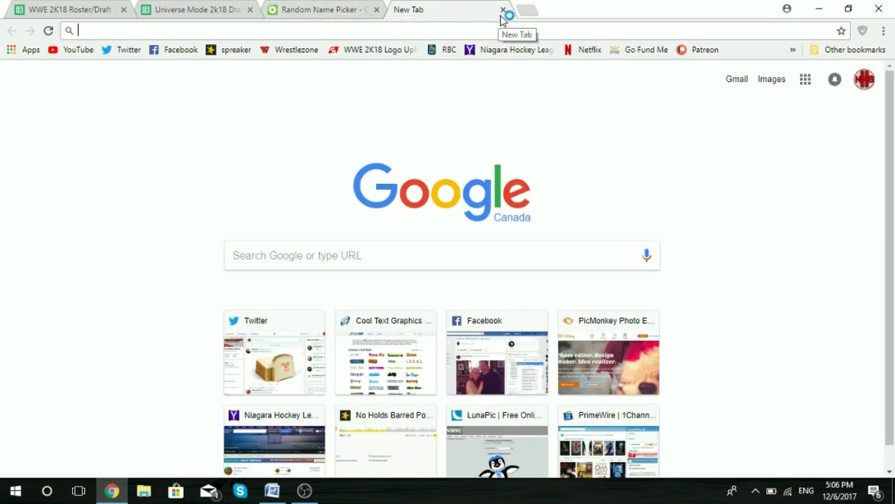
{"action": "left_click", "coordinate": [502, 11]}
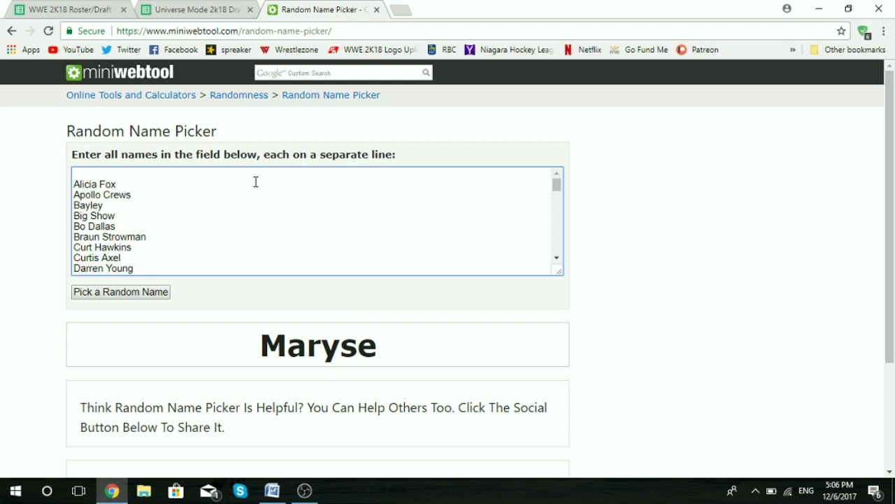
Draw the next random name for NXT from the updated list and enter Alexander Wolfe in cell C26
{"action": "left_click", "coordinate": [192, 9]}
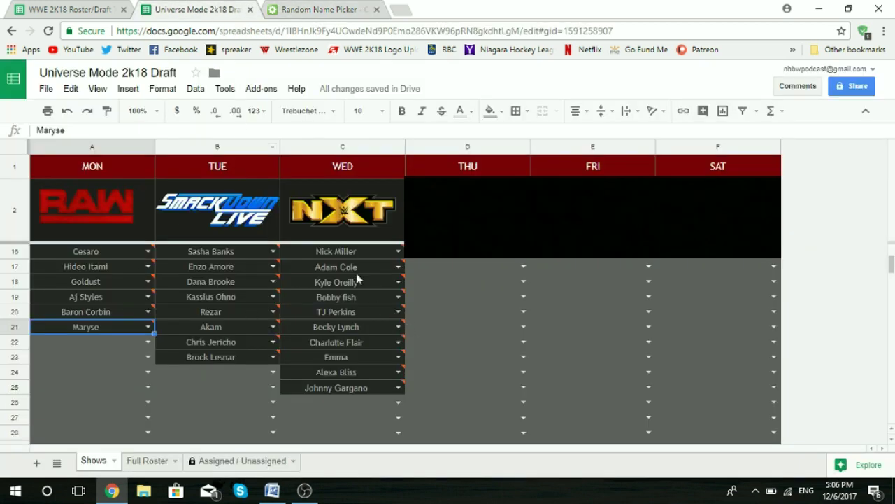
{"action": "left_click", "coordinate": [334, 9]}
{"action": "left_click", "coordinate": [219, 9]}
{"action": "scroll", "coordinate": [148, 279], "scroll_direction": "up", "scroll_amount": 3}
{"action": "scroll", "coordinate": [148, 301], "scroll_direction": "down", "scroll_amount": 2}
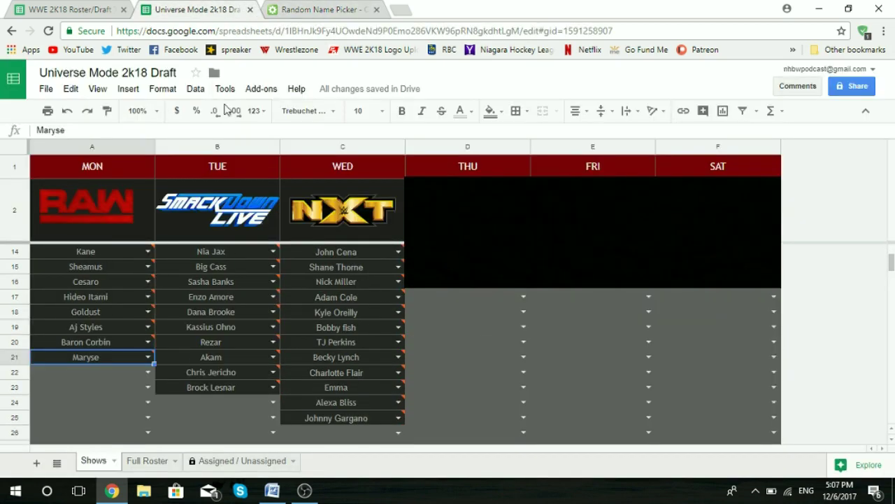
{"action": "left_click", "coordinate": [314, 9]}
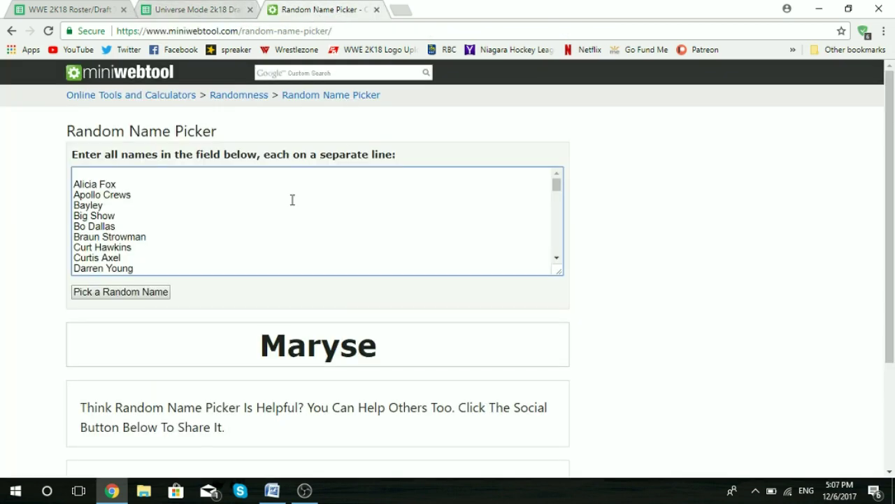
{"action": "left_click", "coordinate": [137, 290]}
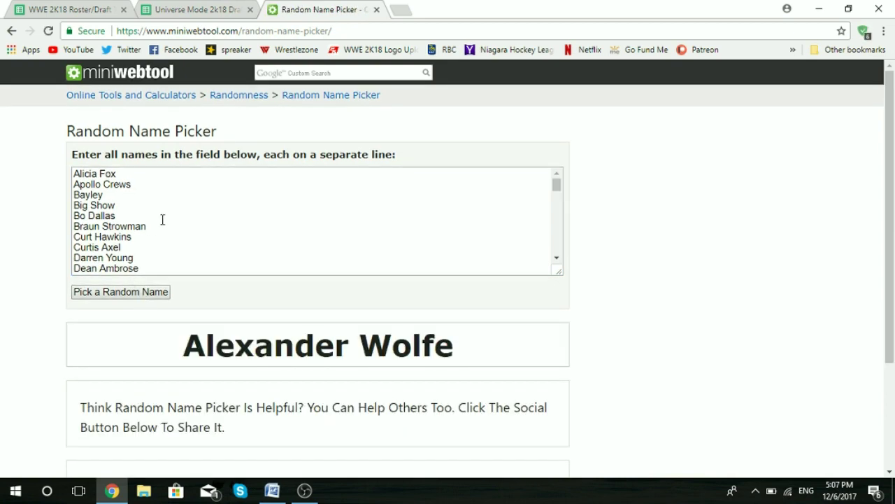
{"action": "left_click", "coordinate": [190, 10]}
{"action": "scroll", "coordinate": [329, 285], "scroll_direction": "down", "scroll_amount": 2}
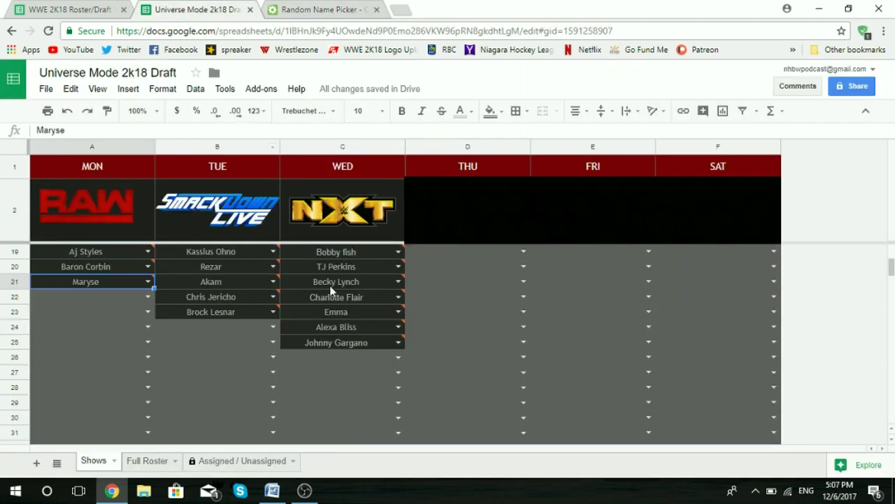
{"action": "left_click", "coordinate": [388, 359]}
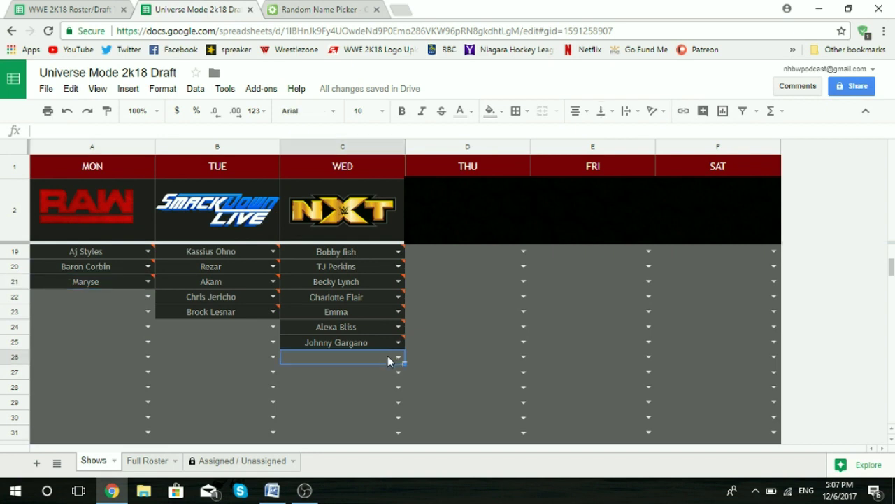
{"action": "type", "text": "al"}
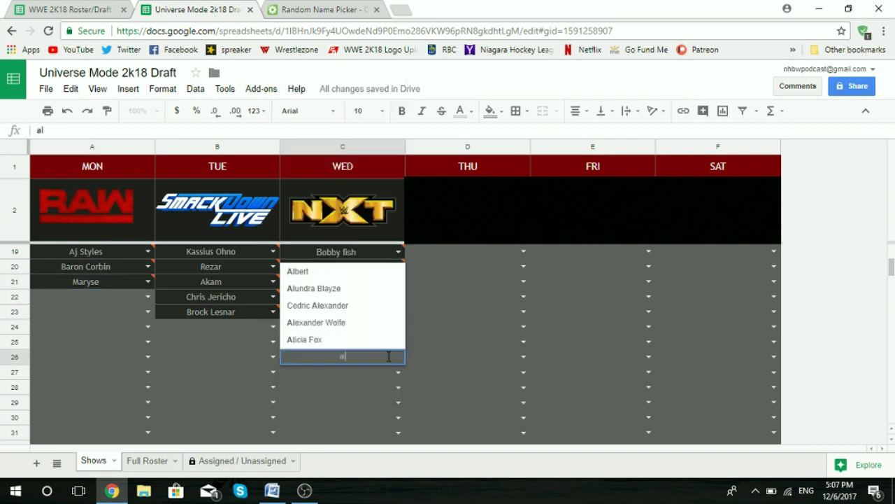
{"action": "left_click", "coordinate": [353, 323]}
Add Eric Young to the NXT roster in cell C27, below Alexander Wolfe
{"action": "left_click", "coordinate": [355, 372]}
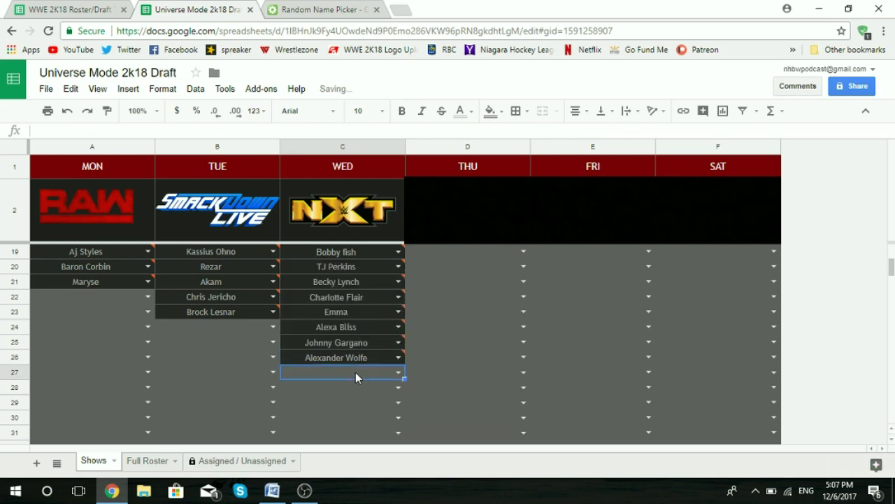
{"action": "type", "text": "er"}
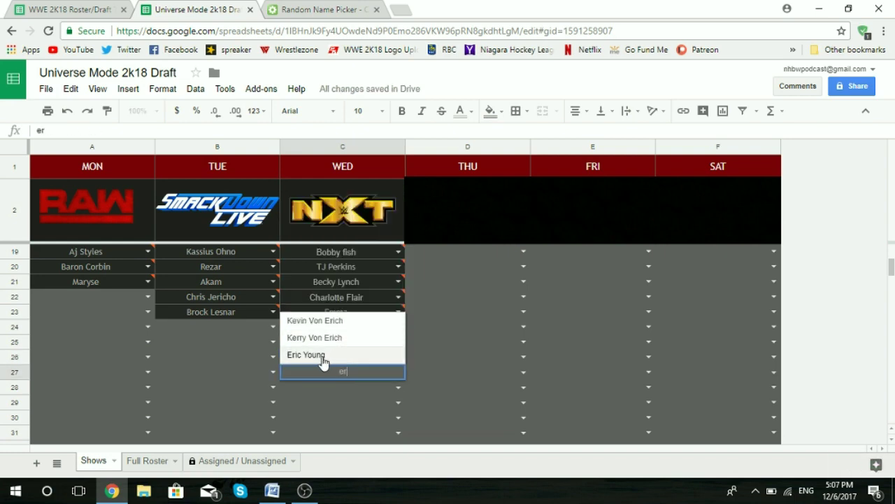
{"action": "left_click", "coordinate": [324, 356]}
{"action": "mouse_move", "coordinate": [383, 378]}
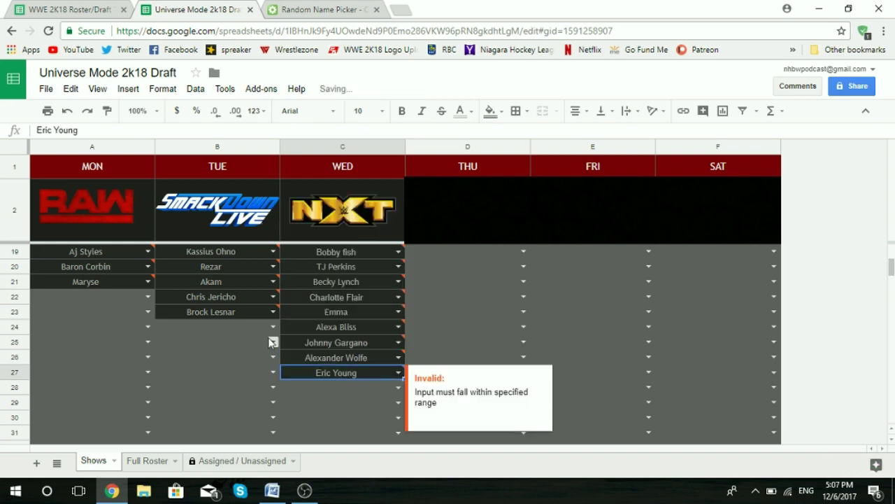
{"action": "mouse_move", "coordinate": [389, 342]}
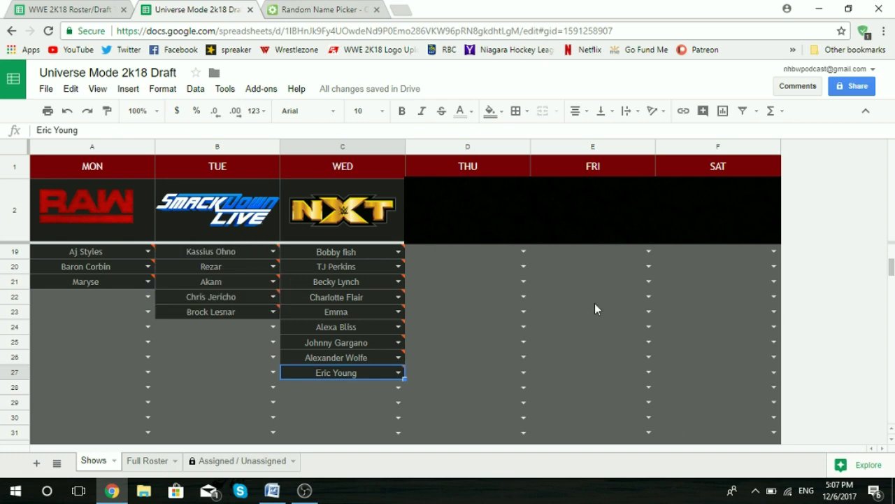
Draw the next random name for SmackDown Live and check the rosters for whether that wrestler is already drafted
{"action": "left_click", "coordinate": [343, 7]}
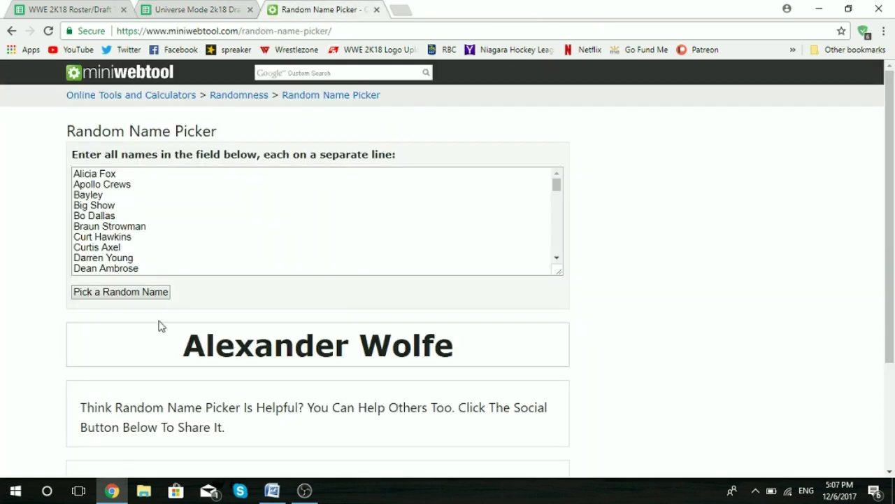
{"action": "left_click", "coordinate": [130, 292]}
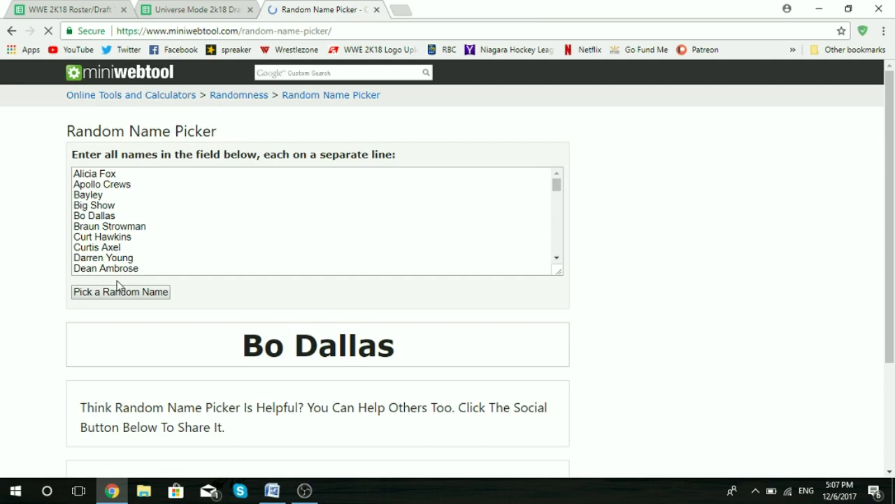
{"action": "left_click", "coordinate": [189, 9]}
{"action": "scroll", "coordinate": [328, 341], "scroll_direction": "up", "scroll_amount": 5}
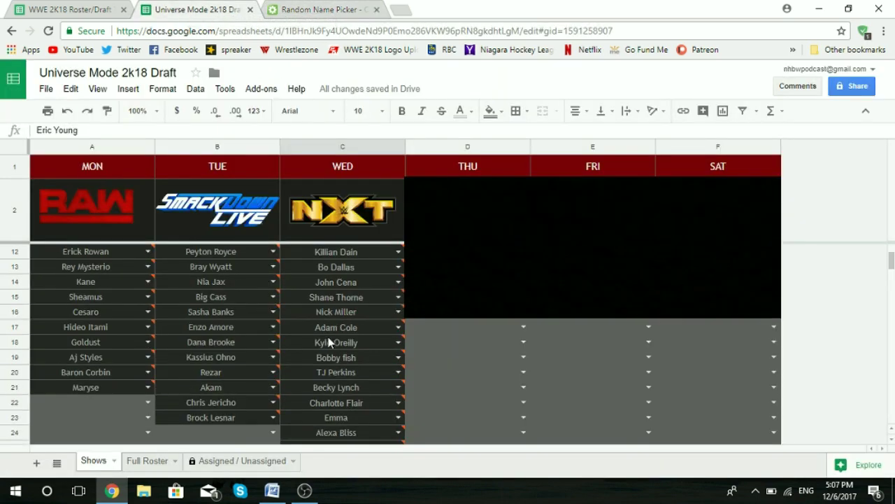
{"action": "scroll", "coordinate": [328, 341], "scroll_direction": "up", "scroll_amount": 1}
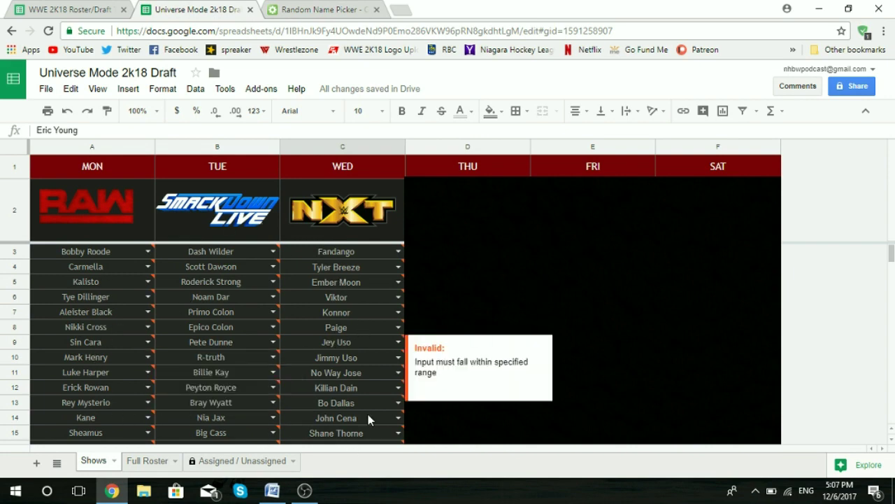
{"action": "scroll", "coordinate": [456, 210], "scroll_direction": "down", "scroll_amount": 5}
Draw another random name for SmackDown Live and enter Heath Slater in cell B24 and Rhyno in cell B25
{"action": "left_click", "coordinate": [266, 8]}
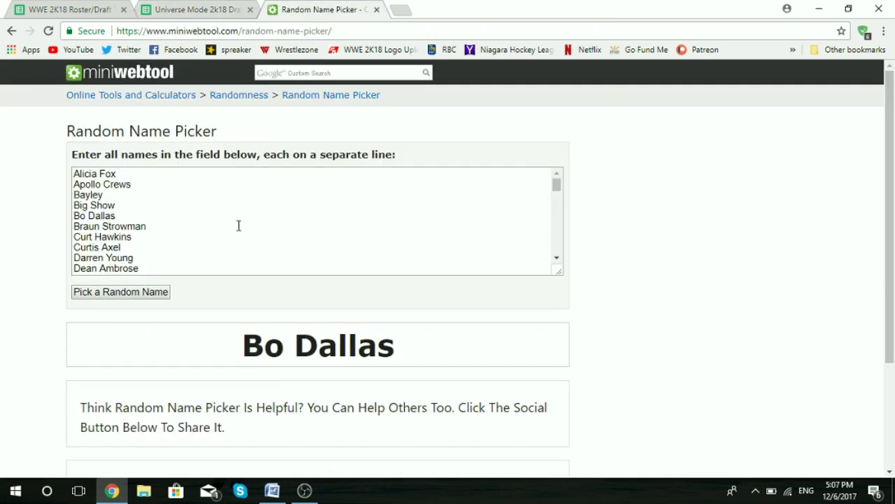
{"action": "left_click", "coordinate": [145, 297]}
{"action": "left_click", "coordinate": [210, 8]}
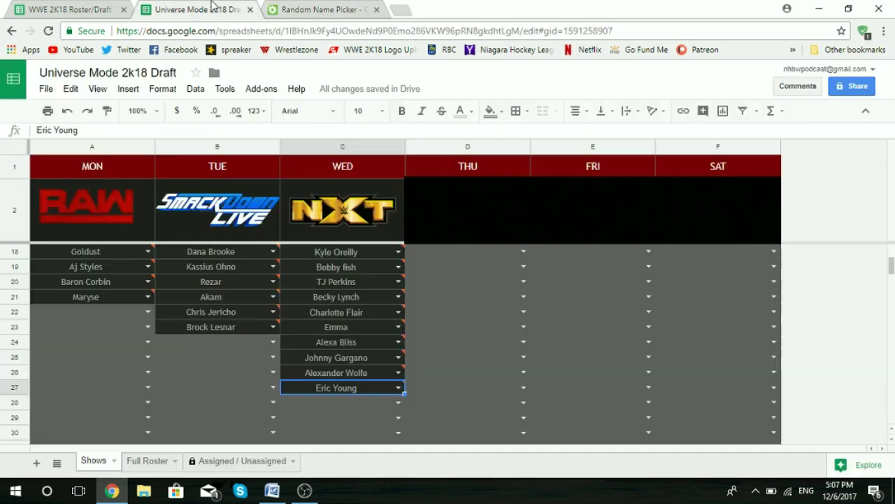
{"action": "left_click", "coordinate": [218, 340]}
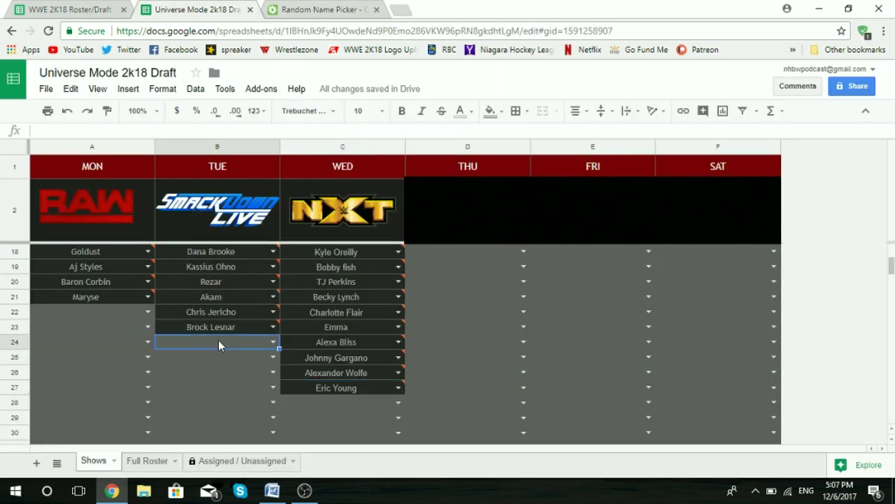
{"action": "type", "text": "hea"}
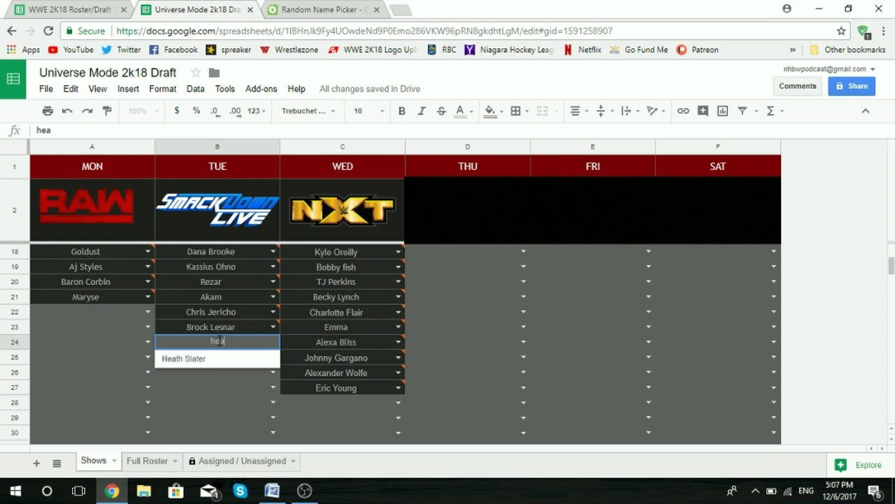
{"action": "left_click", "coordinate": [210, 358]}
{"action": "type", "text": "rhy"}
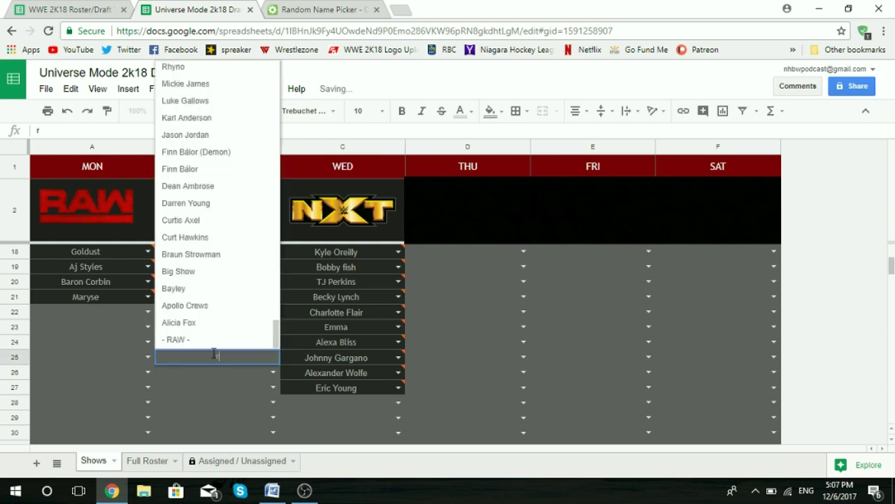
{"action": "left_click", "coordinate": [199, 346]}
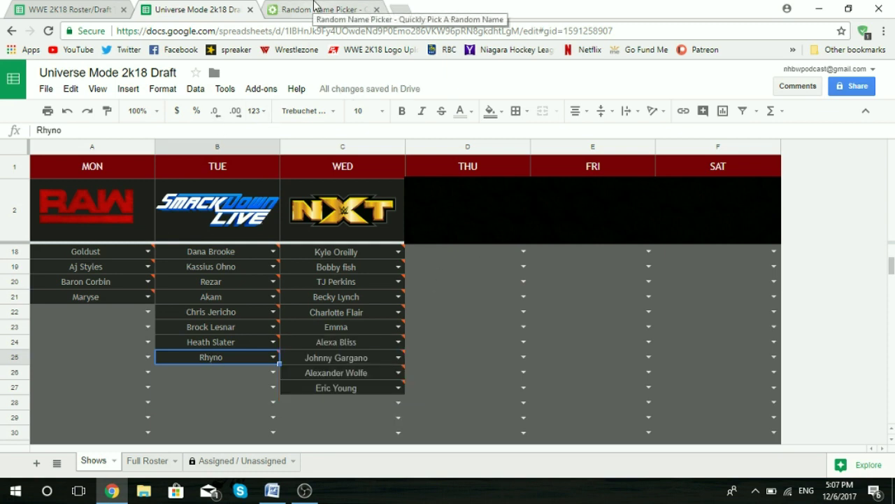
Draw the next random name for RAW and enter The Miz in cell A22
{"action": "left_click", "coordinate": [319, 10]}
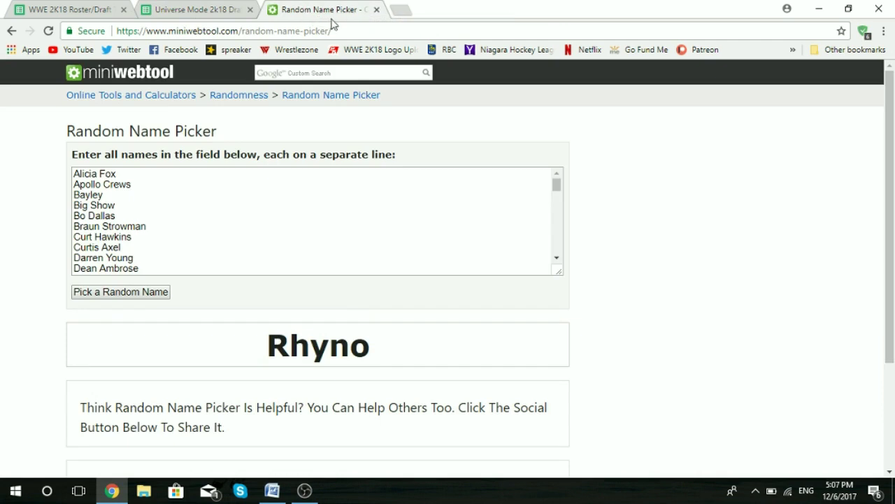
{"action": "left_click", "coordinate": [168, 296]}
{"action": "left_click", "coordinate": [239, 9]}
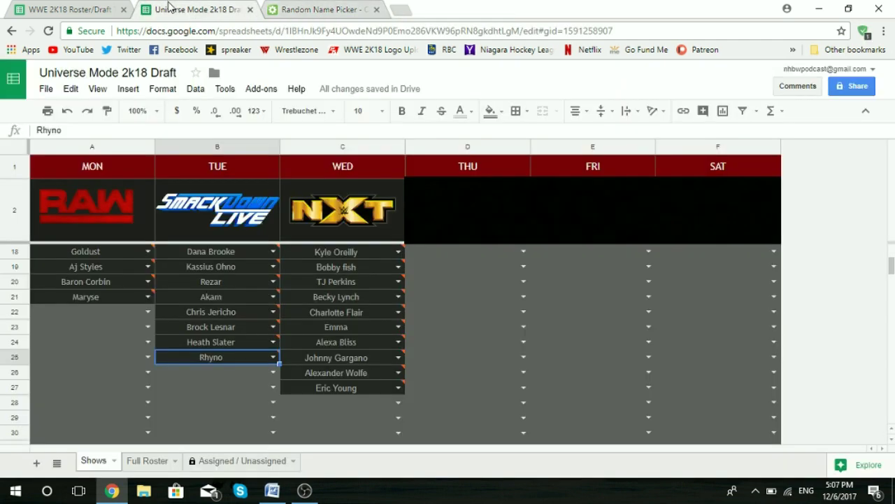
{"action": "left_click", "coordinate": [89, 313]}
{"action": "type", "text": "the"}
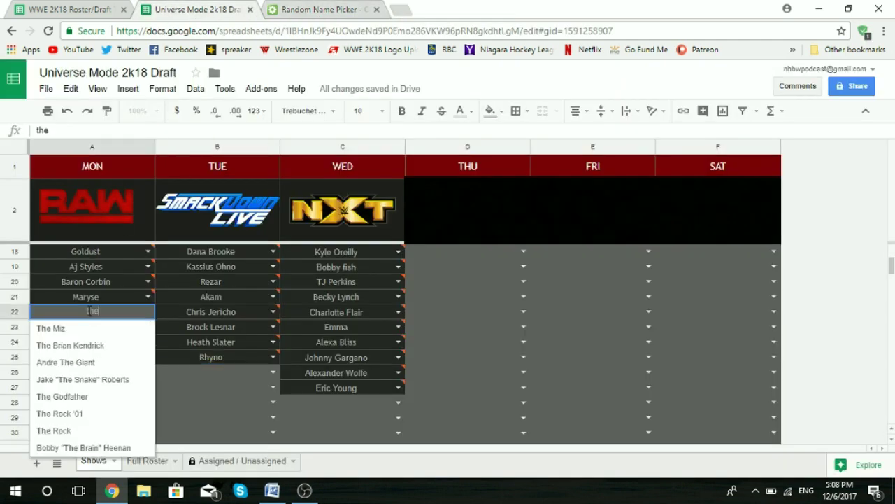
{"action": "left_click", "coordinate": [53, 335]}
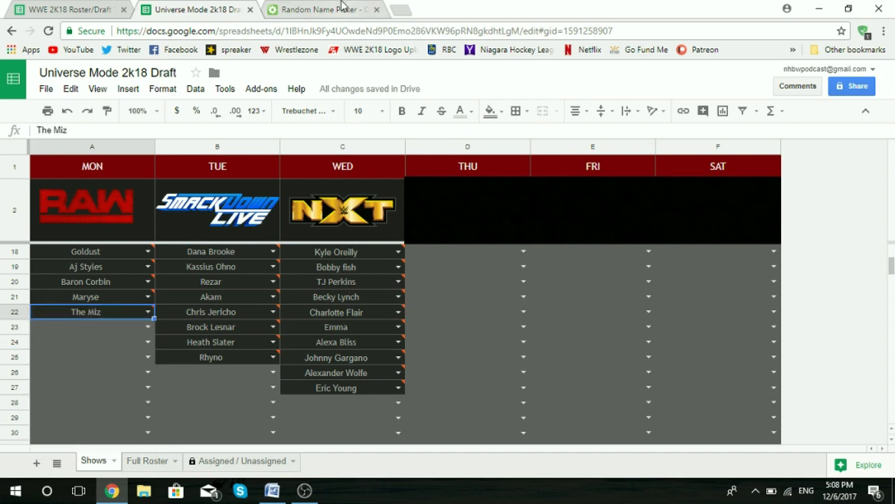
Draw a random name for NXT, try Shane Mcmahon in cell C28, and clear that entry again
{"action": "left_click", "coordinate": [322, 9]}
{"action": "left_click", "coordinate": [125, 291]}
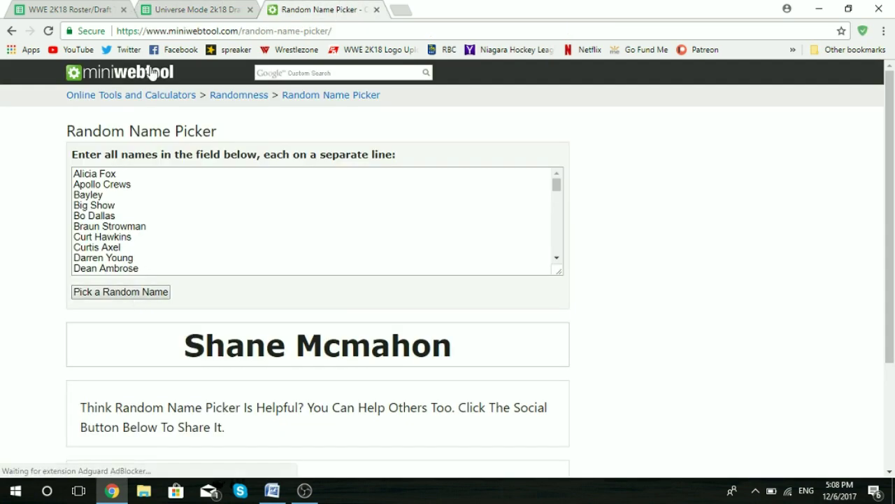
{"action": "left_click", "coordinate": [172, 8]}
{"action": "left_click", "coordinate": [343, 402]}
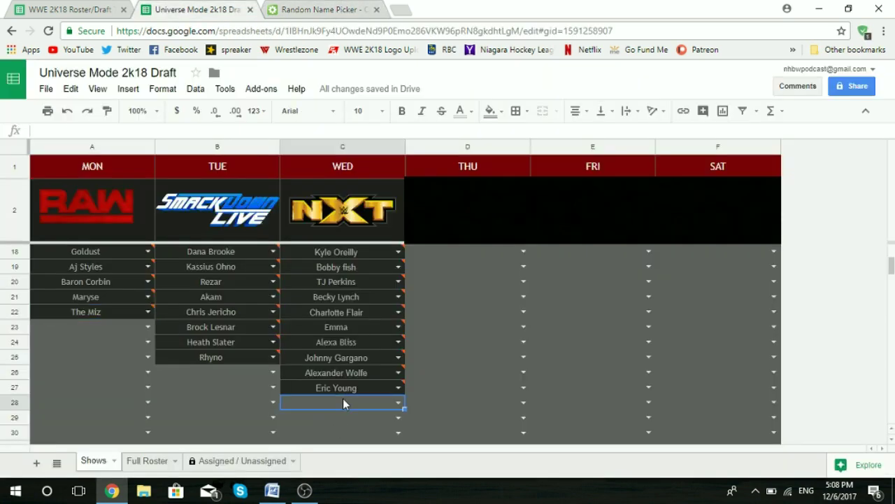
{"action": "double_click", "coordinate": [343, 402]}
{"action": "type", "text": "shane"}
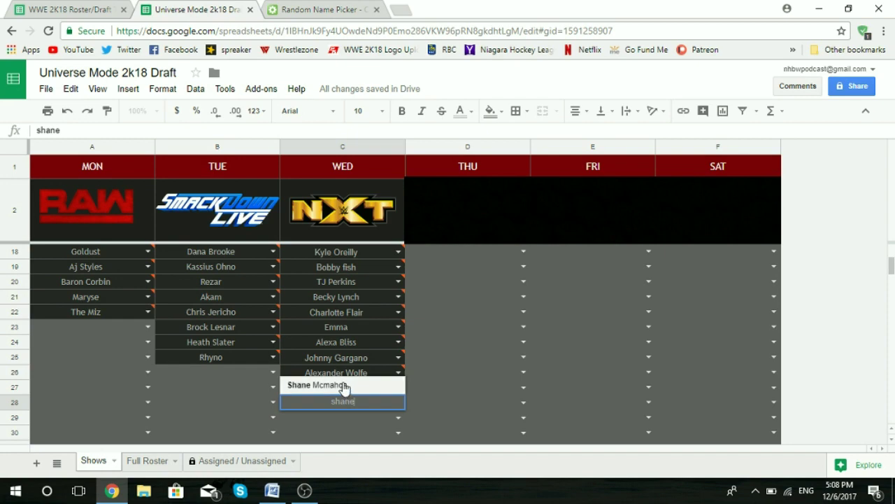
{"action": "left_click", "coordinate": [344, 389]}
{"action": "scroll", "coordinate": [398, 308], "scroll_direction": "down", "scroll_amount": 1}
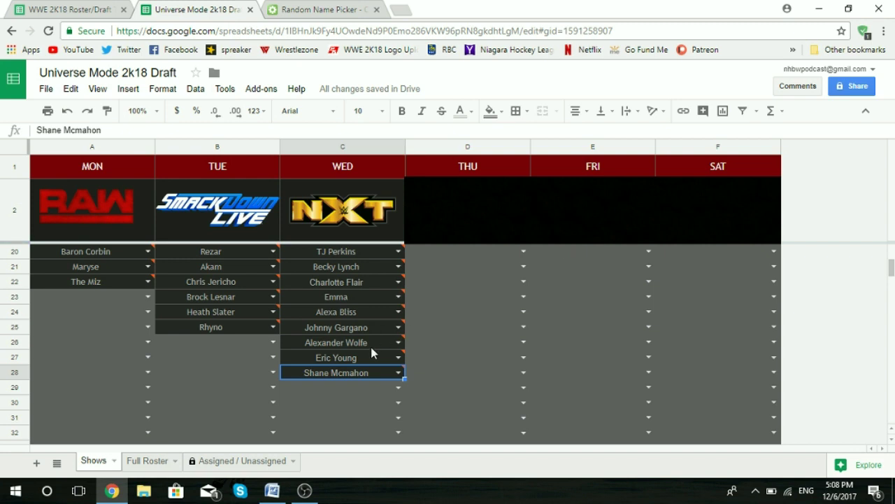
{"action": "mouse_move", "coordinate": [377, 376]}
{"action": "key", "text": "Delete"}
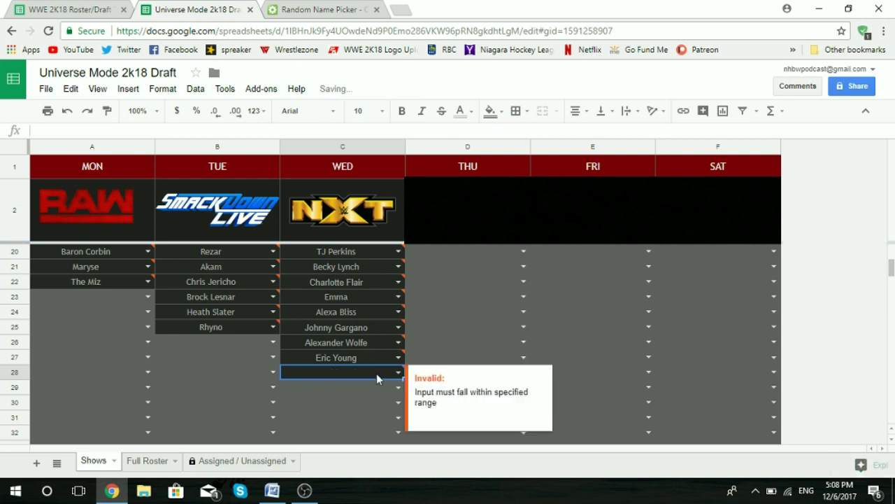
Draw another random name for NXT and enter Karl Anderson in cell C28 and Luke Gallows in cell C29
{"action": "left_click", "coordinate": [302, 12]}
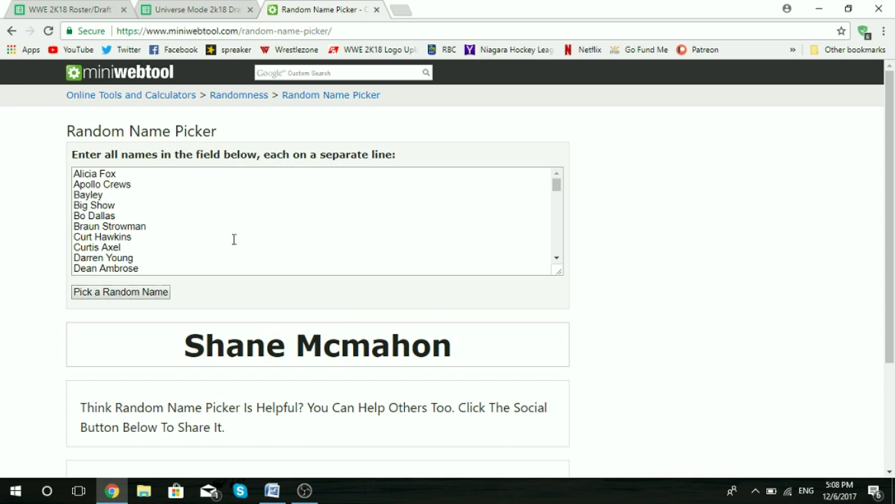
{"action": "left_click", "coordinate": [135, 292]}
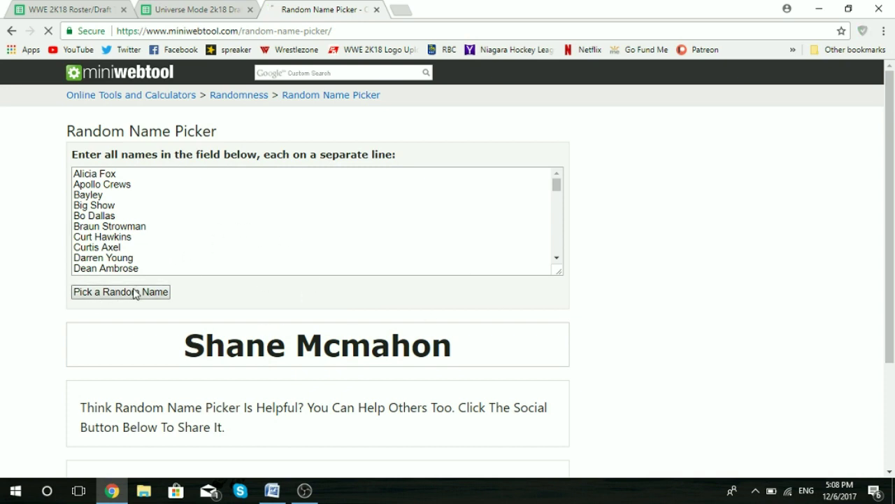
{"action": "left_click", "coordinate": [176, 9]}
{"action": "type", "text": "the"}
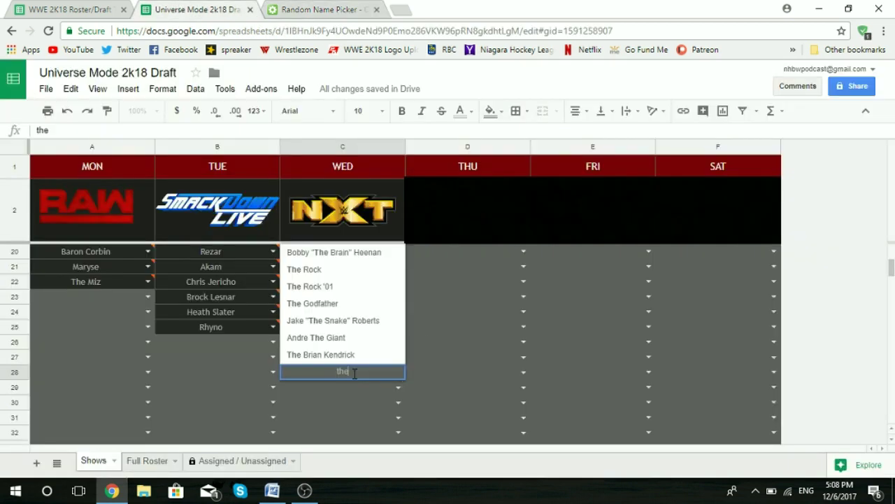
{"action": "key", "text": "BackSpace"}
{"action": "key", "text": "BackSpace"}
{"action": "key", "text": "BackSpace"}
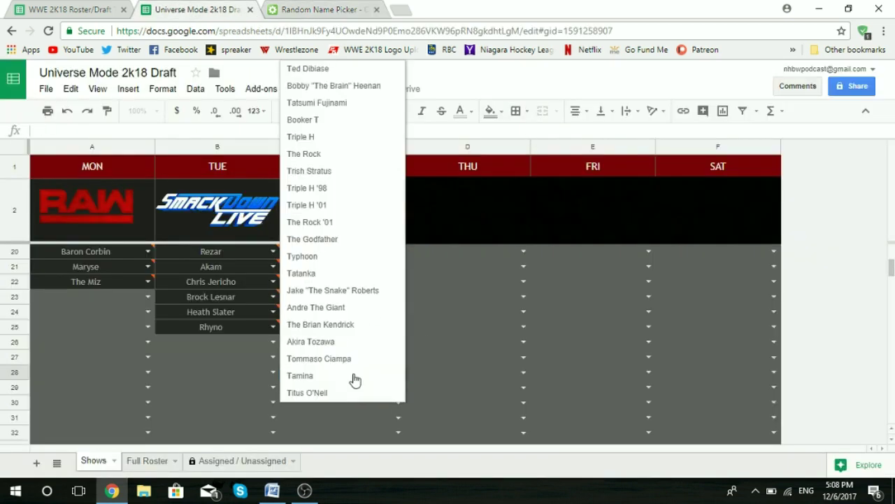
{"action": "type", "text": "karl"}
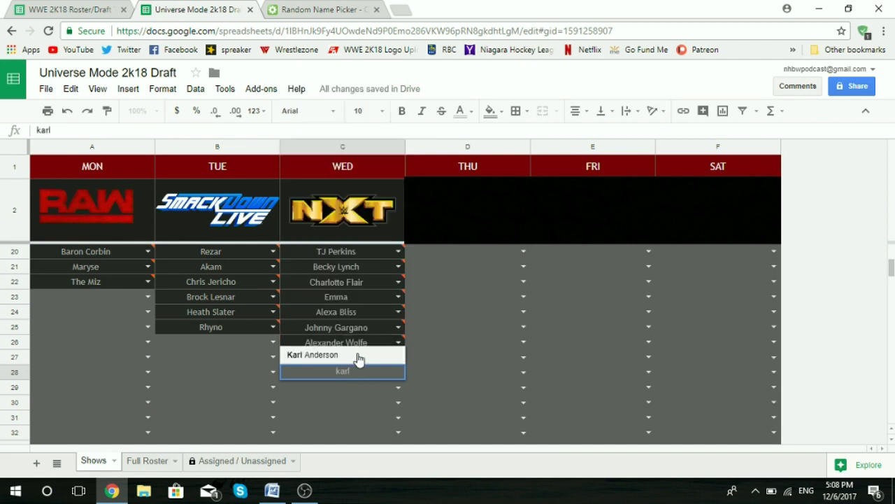
{"action": "key", "text": "Return"}
{"action": "type", "text": "luke"}
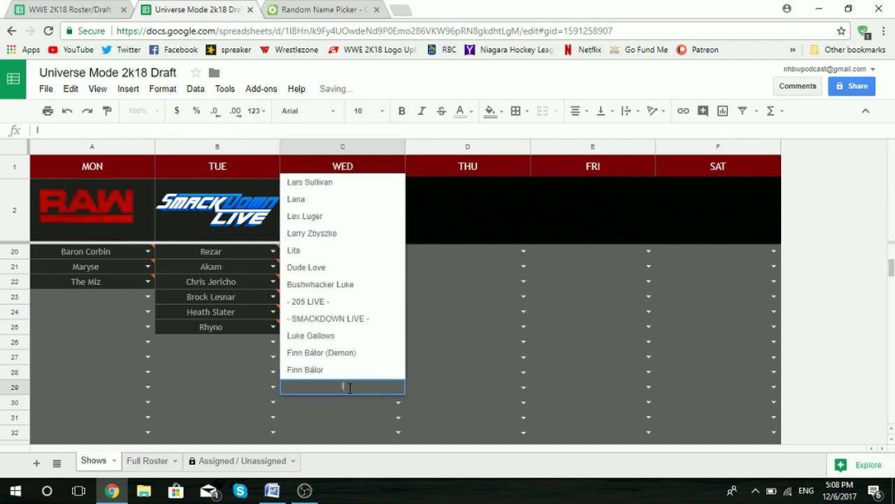
{"action": "left_click", "coordinate": [351, 371]}
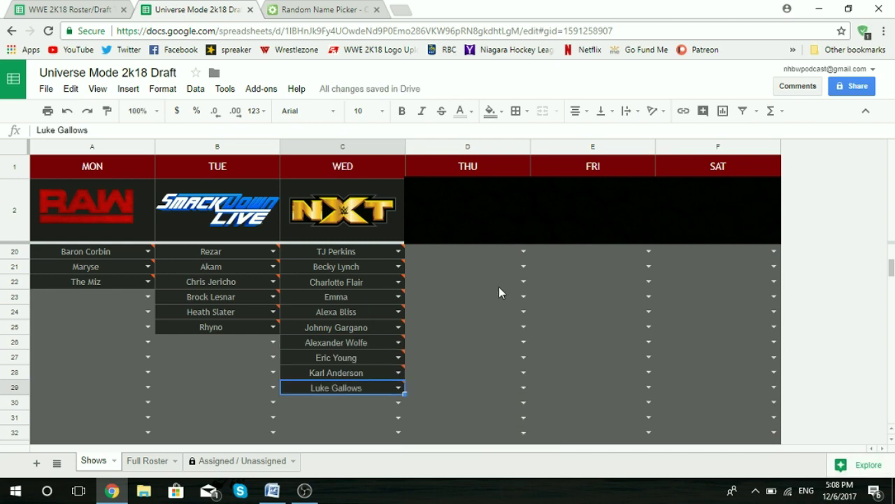
Draw the next random name for SmackDown Live and enter Roman Reigns in cell B26
{"action": "left_click", "coordinate": [312, 10]}
{"action": "left_click", "coordinate": [121, 292]}
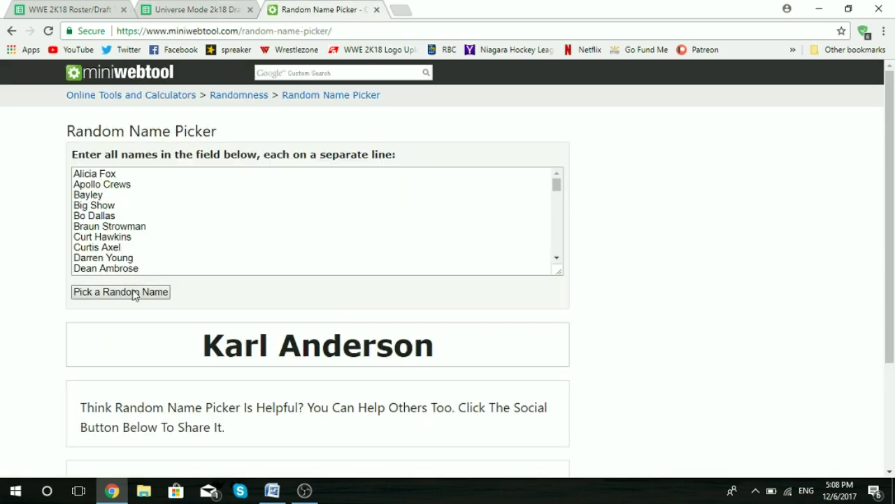
{"action": "left_click", "coordinate": [203, 8]}
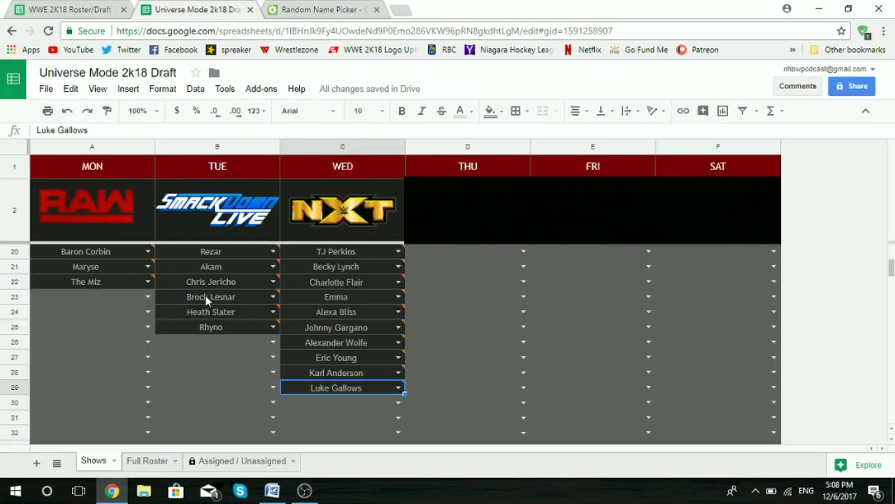
{"action": "left_click", "coordinate": [201, 349]}
{"action": "type", "text": "roma"}
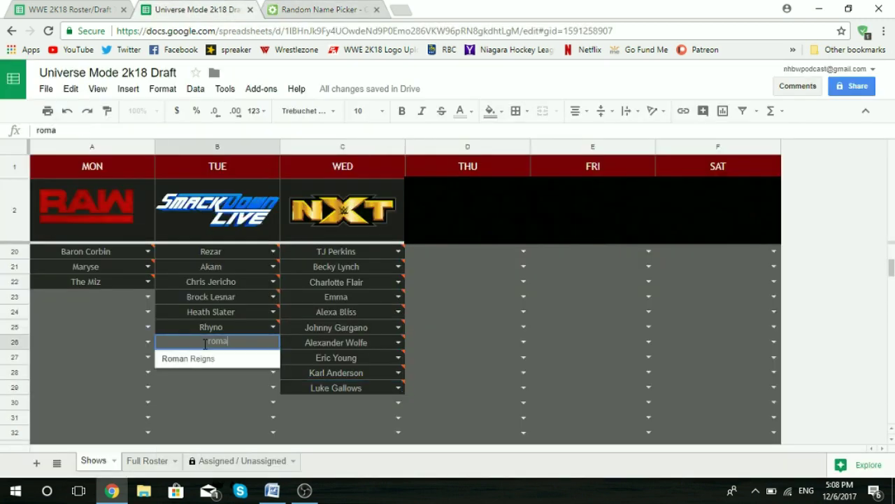
{"action": "left_click", "coordinate": [209, 358]}
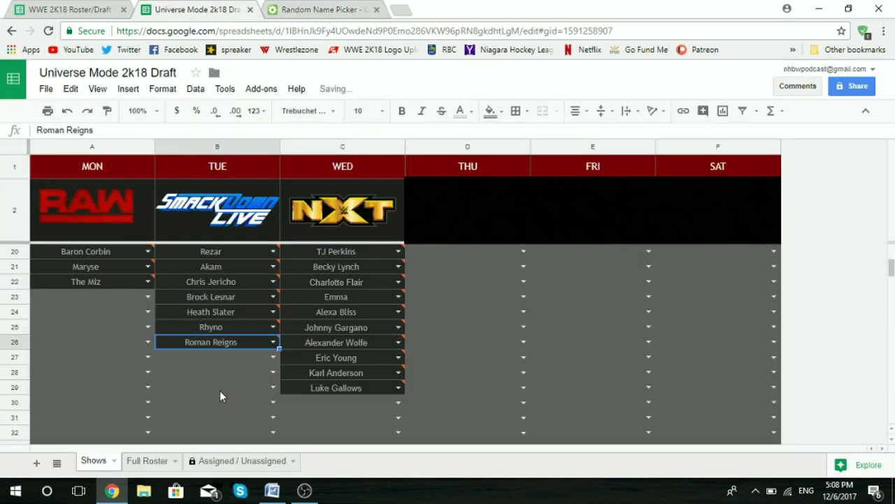
Draw the next random name for RAW and enter Kofi Kingston in cell A23
{"action": "scroll", "coordinate": [241, 331], "scroll_direction": "up", "scroll_amount": 6}
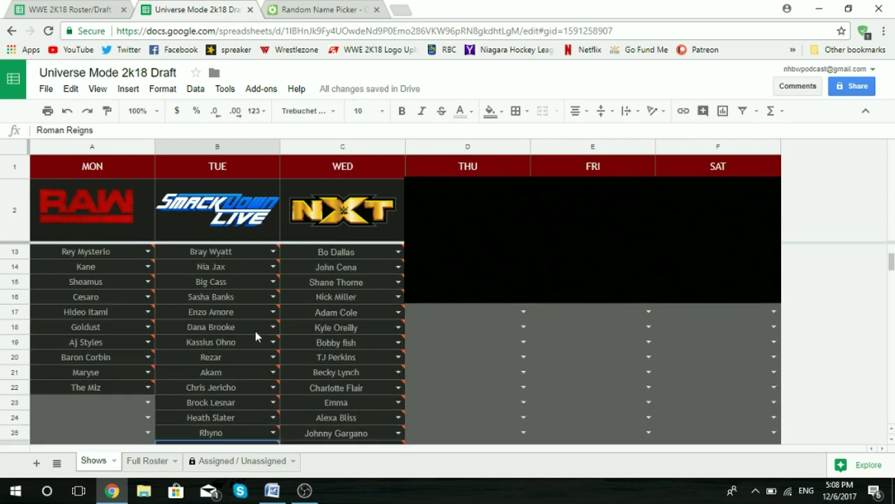
{"action": "scroll", "coordinate": [255, 331], "scroll_direction": "down", "scroll_amount": 8}
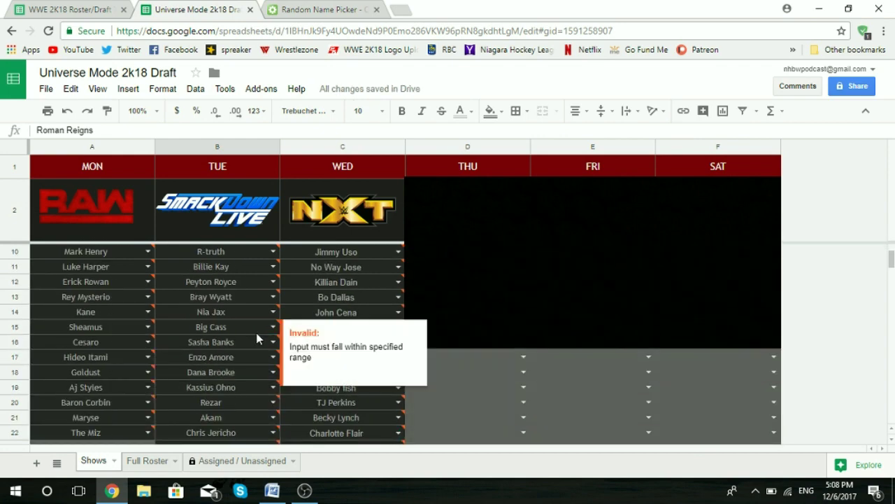
{"action": "scroll", "coordinate": [193, 337], "scroll_direction": "up", "scroll_amount": 3}
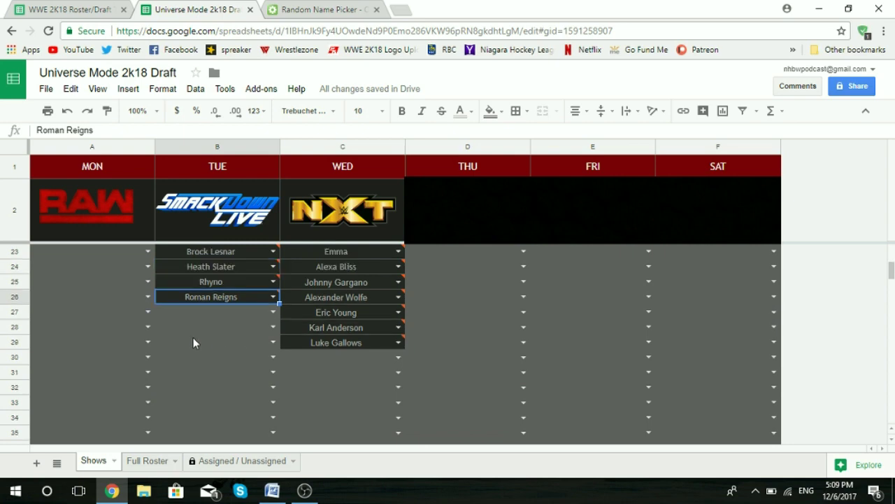
{"action": "left_click", "coordinate": [308, 9]}
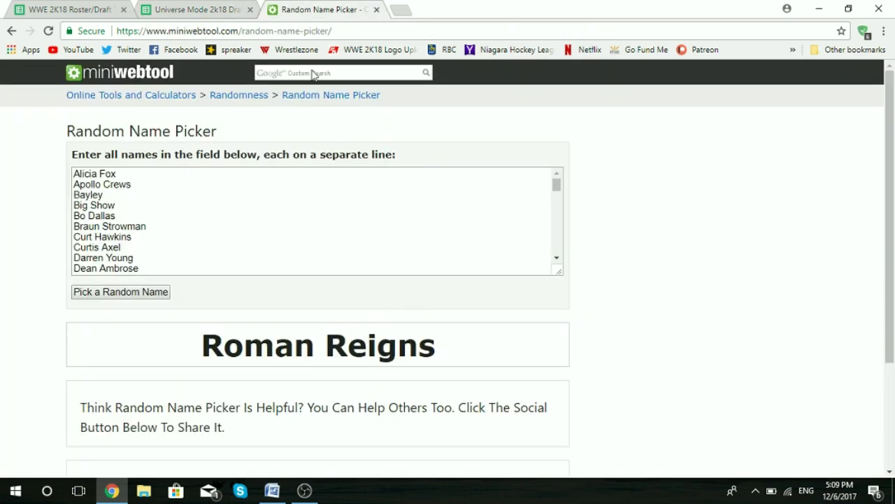
{"action": "left_click", "coordinate": [133, 294]}
{"action": "left_click", "coordinate": [202, 10]}
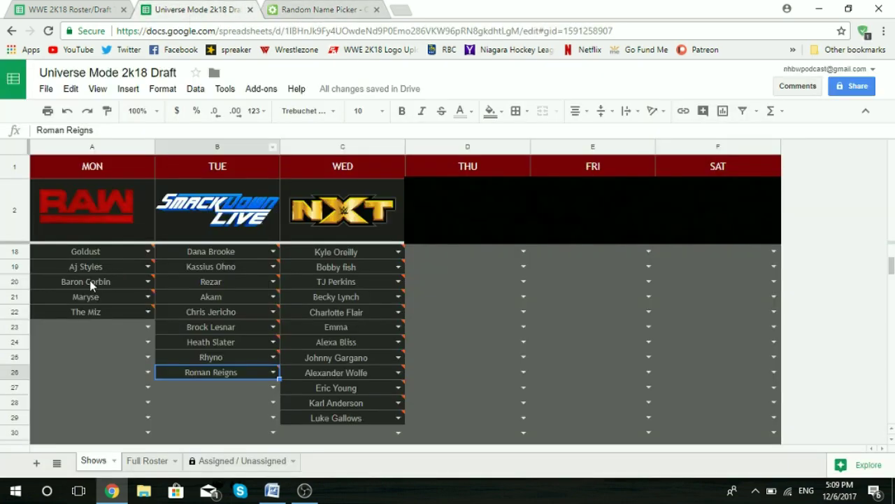
{"action": "left_click", "coordinate": [78, 333]}
{"action": "type", "text": "kofi"}
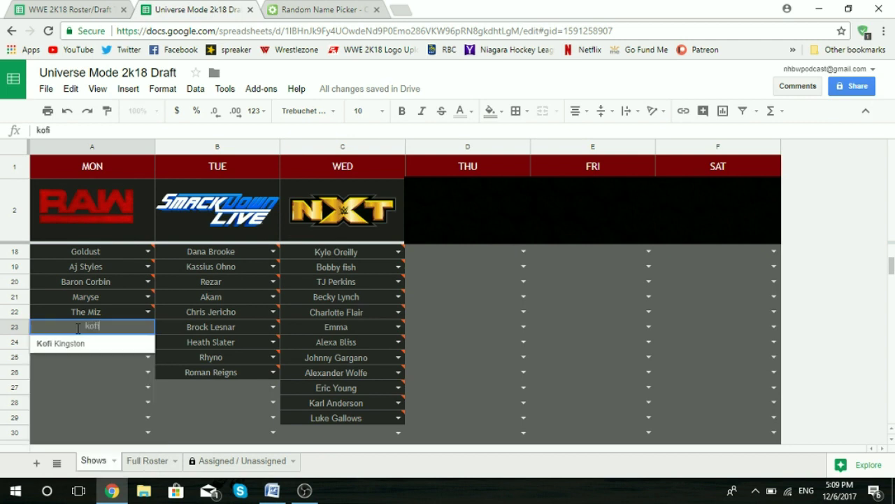
{"action": "key", "text": "Return"}
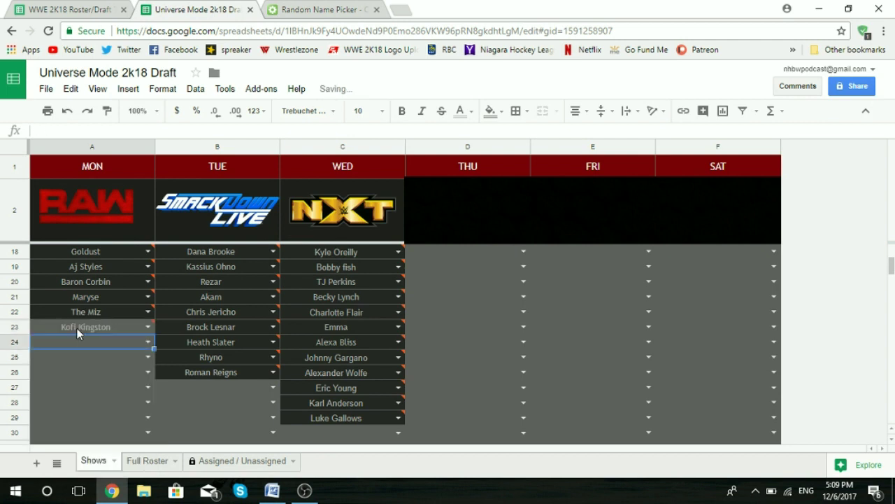
Add Xavier Woods in cell A24 and Big E in cell A25 of the RAW roster, below Kofi Kingston
{"action": "type", "text": "big"}
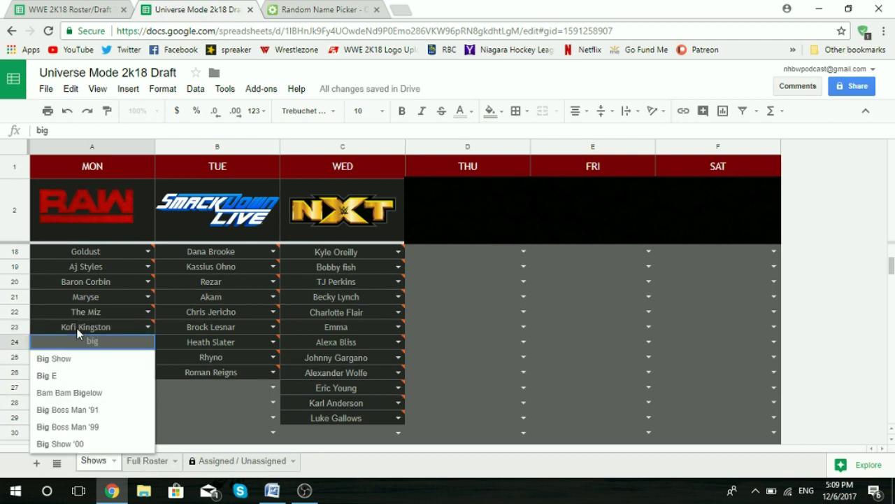
{"action": "left_click", "coordinate": [61, 376]}
{"action": "type", "text": "xa"}
{"action": "left_click", "coordinate": [83, 360]}
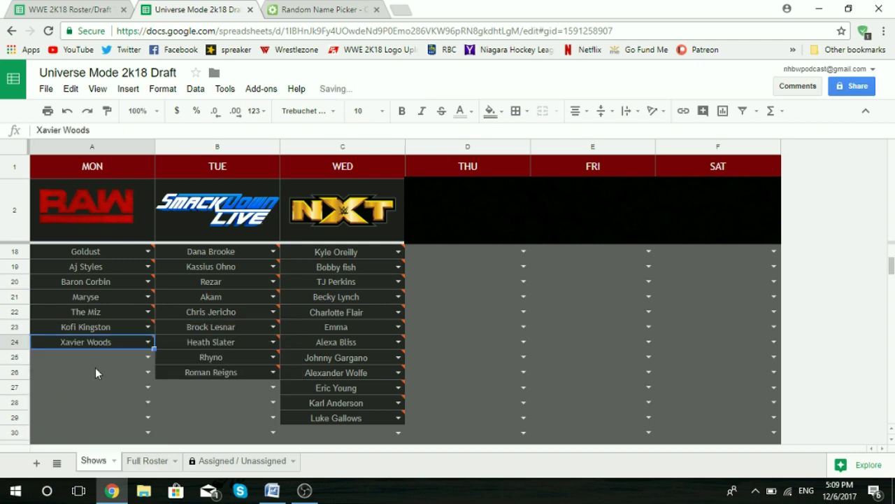
{"action": "left_click", "coordinate": [88, 352]}
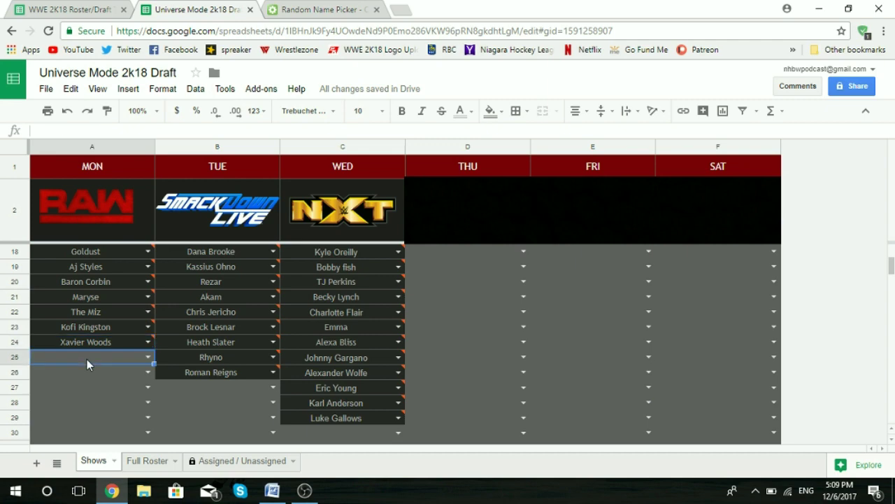
{"action": "type", "text": "bu"}
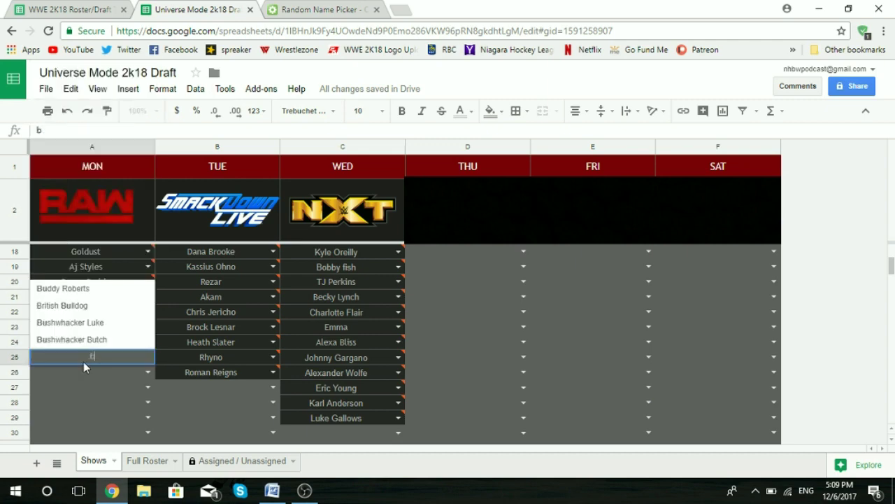
{"action": "key", "text": "BackSpace"}
{"action": "type", "text": "i"}
{"action": "left_click", "coordinate": [85, 327]}
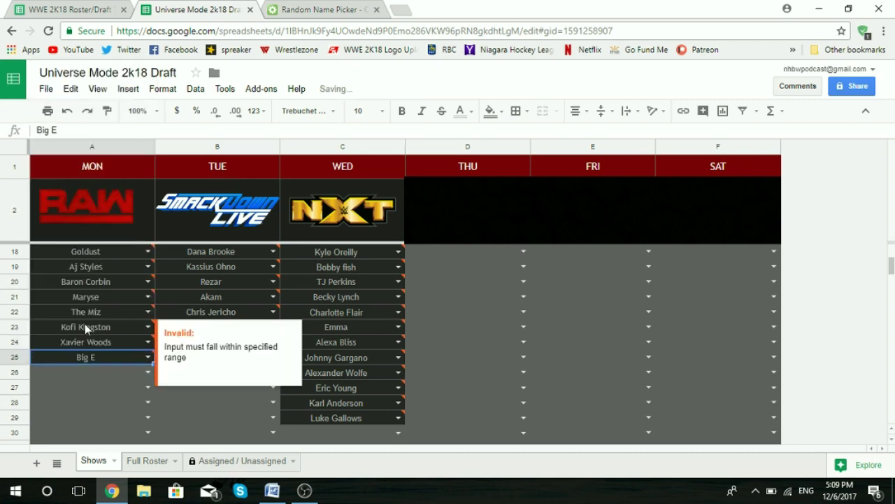
Draw the next random name for NXT and enter Natalya in cell C30, below Luke Gallows
{"action": "scroll", "coordinate": [591, 358], "scroll_direction": "down", "scroll_amount": 1}
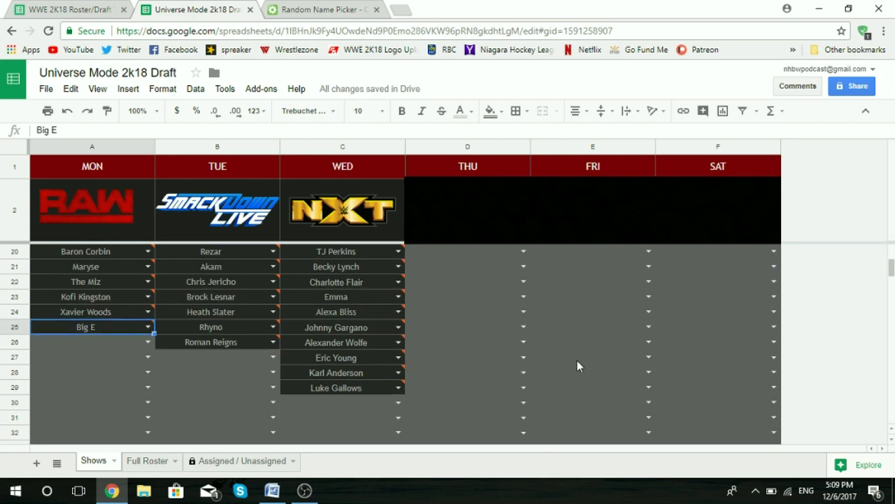
{"action": "scroll", "coordinate": [580, 357], "scroll_direction": "down", "scroll_amount": 1}
{"action": "left_click", "coordinate": [321, 7]}
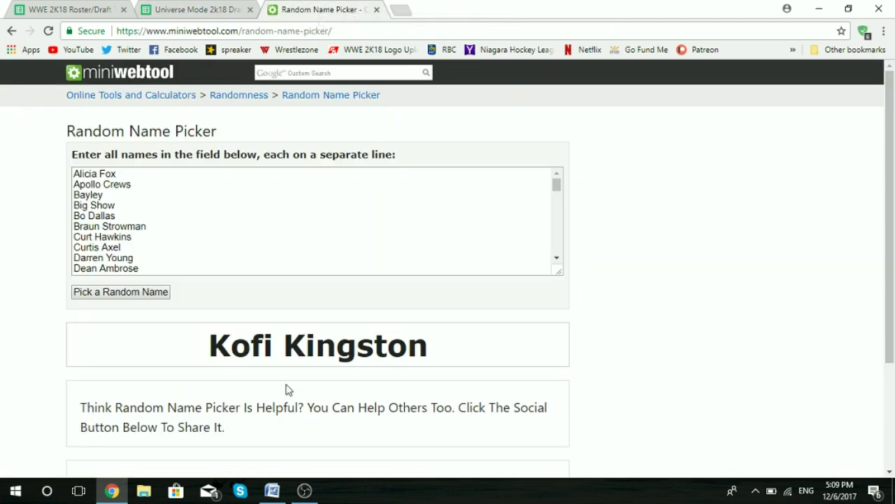
{"action": "left_click", "coordinate": [134, 294]}
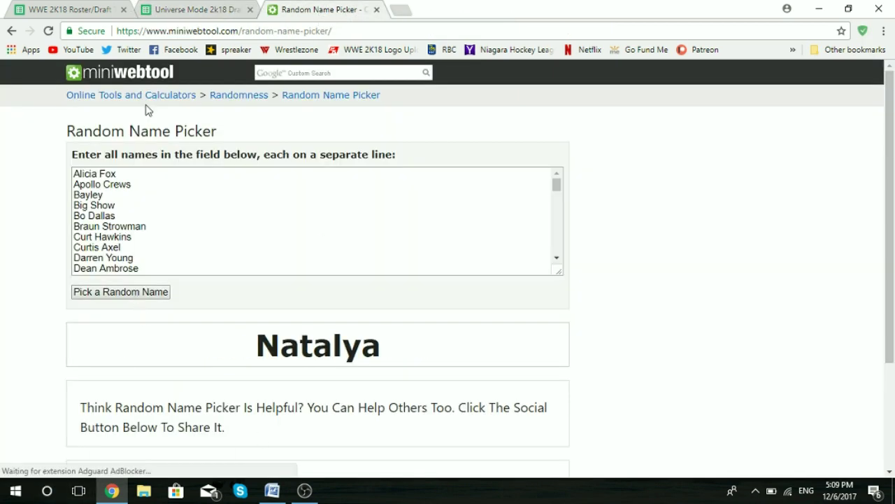
{"action": "left_click", "coordinate": [174, 8]}
{"action": "left_click", "coordinate": [322, 369]}
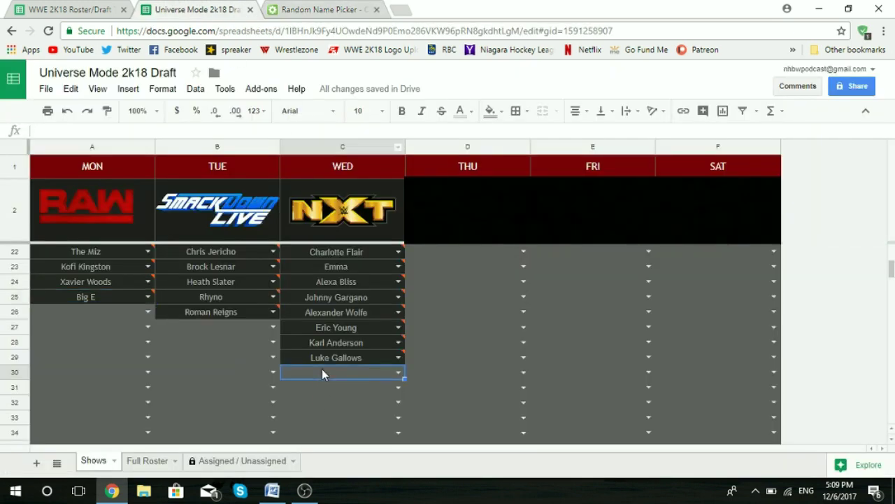
{"action": "type", "text": "nata"}
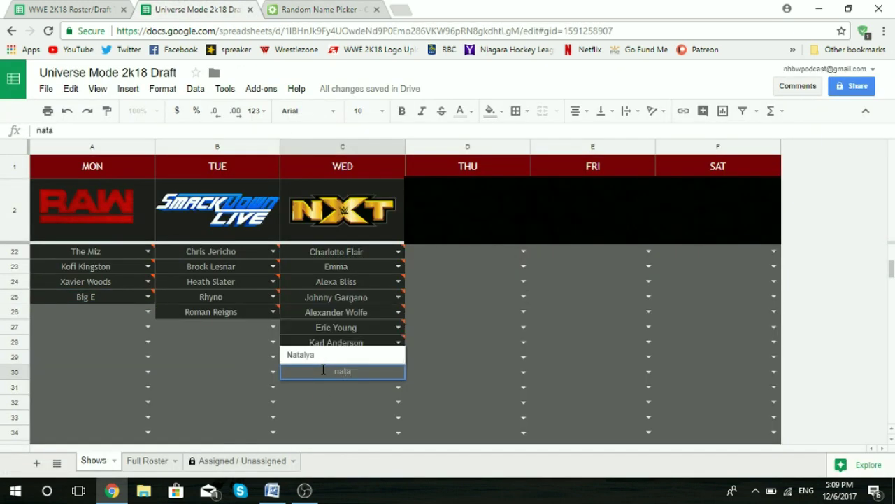
{"action": "left_click", "coordinate": [322, 360]}
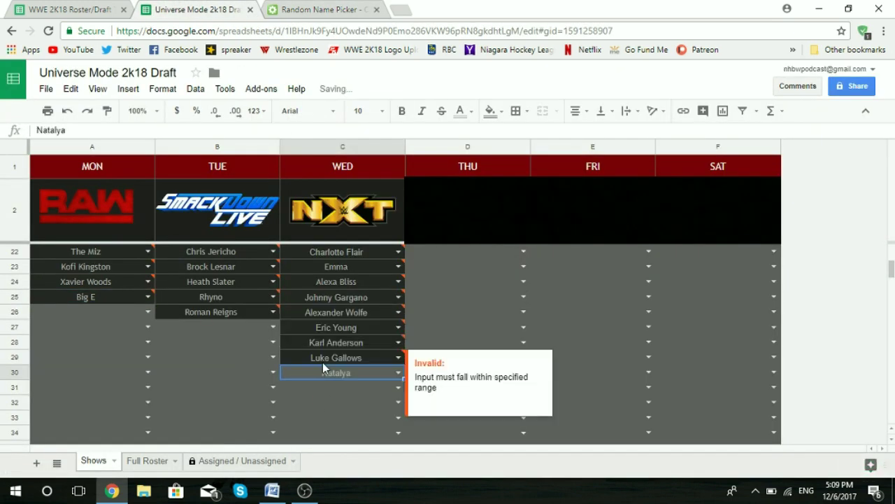
Draw another random name for SmackDown Live and enter Finn Bálor in cell B27, below Roman Reigns
{"action": "left_click", "coordinate": [323, 9]}
{"action": "left_click", "coordinate": [158, 301]}
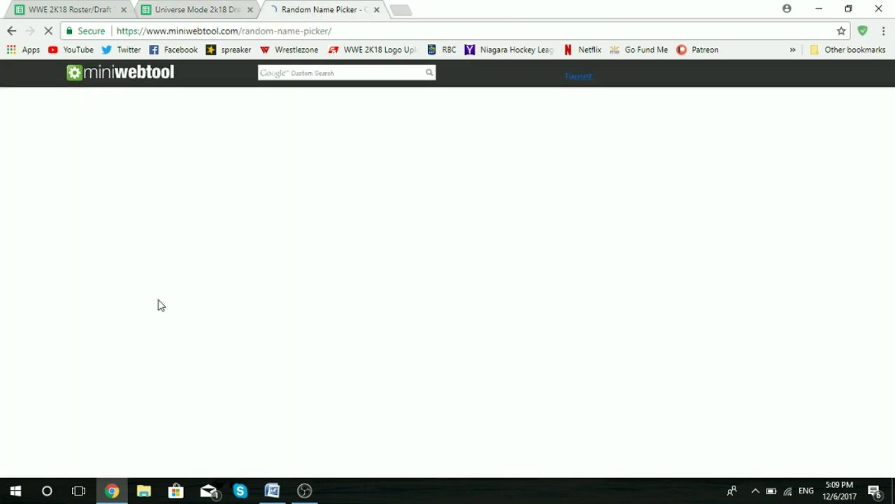
{"action": "left_click", "coordinate": [177, 9]}
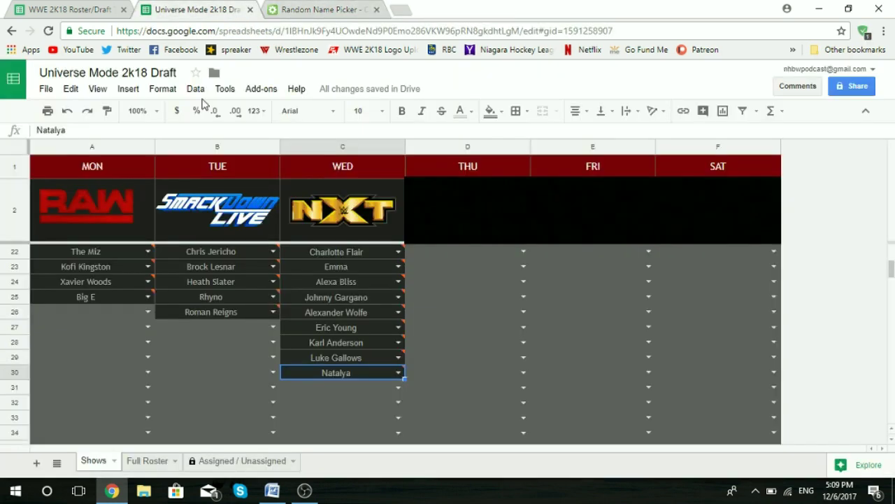
{"action": "left_click", "coordinate": [208, 326]}
{"action": "type", "text": "fin"}
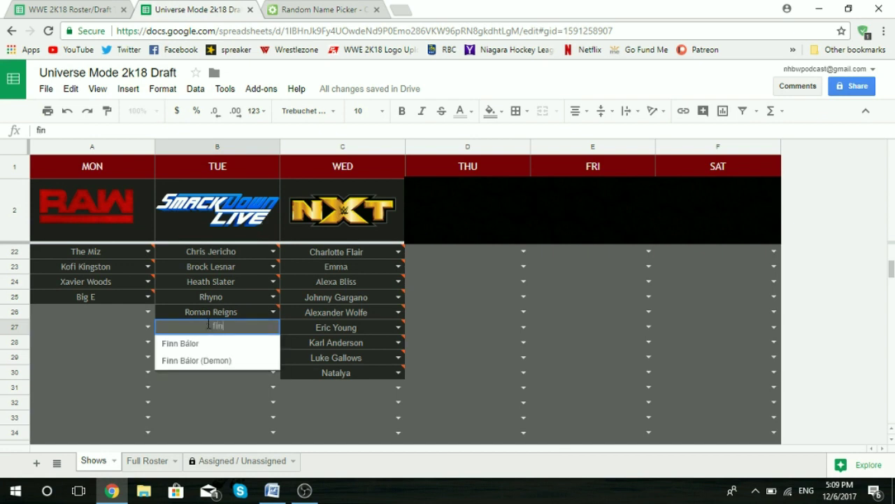
{"action": "left_click", "coordinate": [183, 344]}
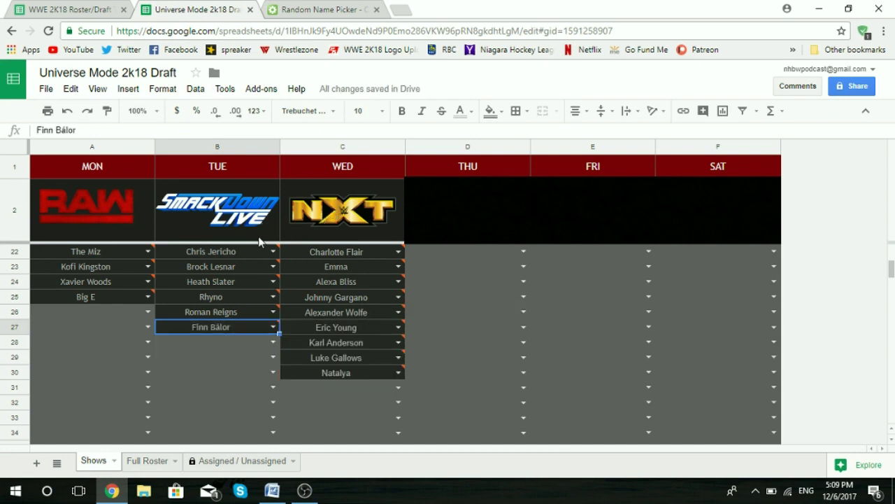
Draw the next random name for RAW and enter Curt Hawkins in cell A26, below Big E
{"action": "left_click", "coordinate": [308, 10]}
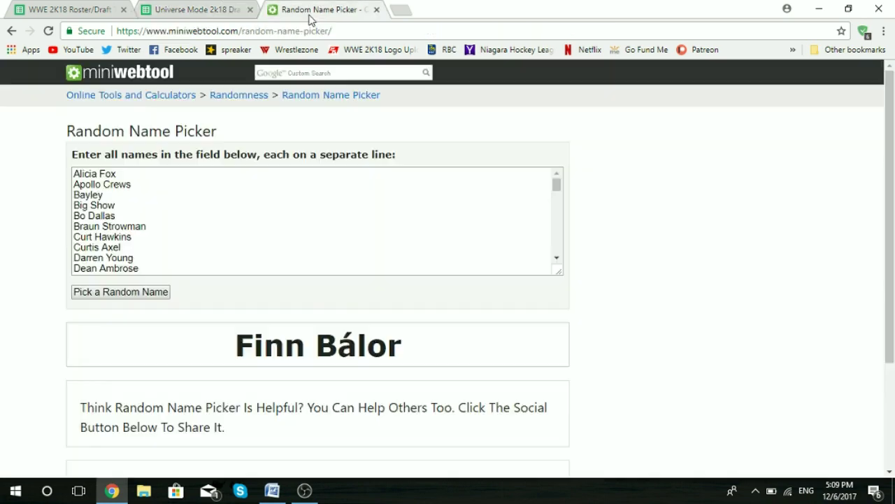
{"action": "left_click", "coordinate": [110, 291]}
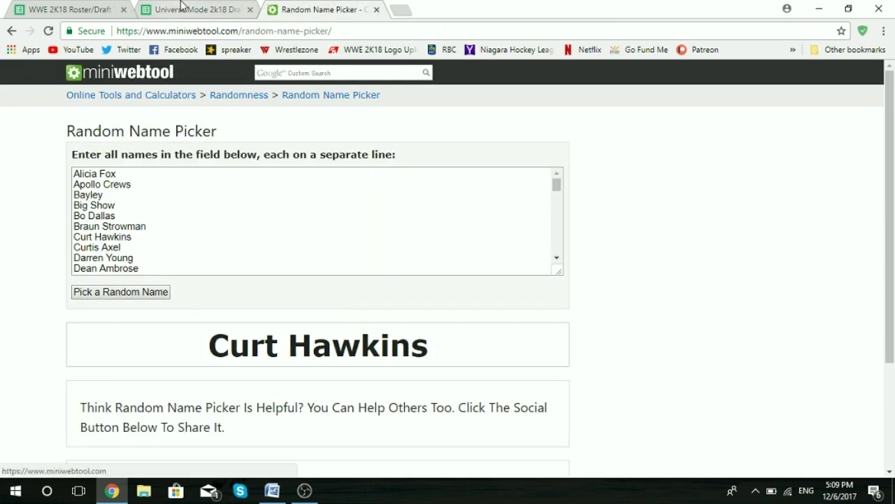
{"action": "left_click", "coordinate": [197, 10]}
{"action": "left_click", "coordinate": [100, 318]}
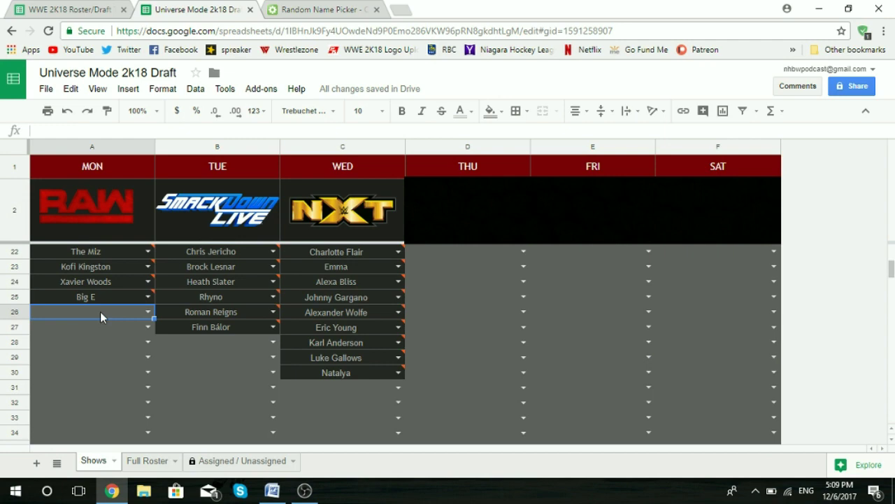
{"action": "type", "text": "c"}
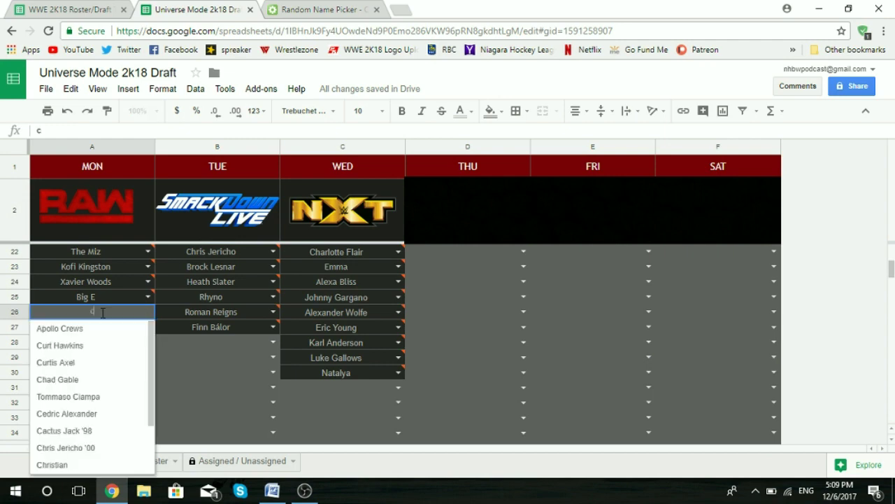
{"action": "left_click", "coordinate": [83, 346]}
Draw another random name for NXT and enter Sawyer Fulton in cell C31, below Natalya
{"action": "left_click", "coordinate": [312, 8]}
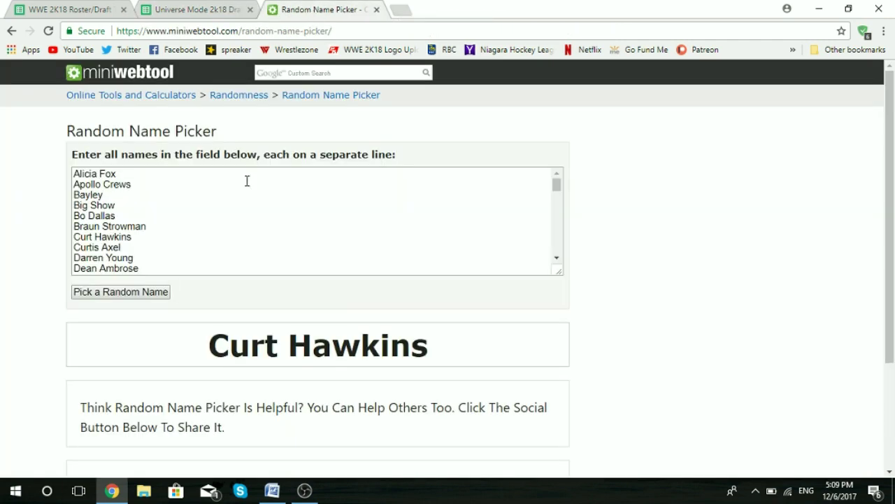
{"action": "left_click", "coordinate": [127, 294]}
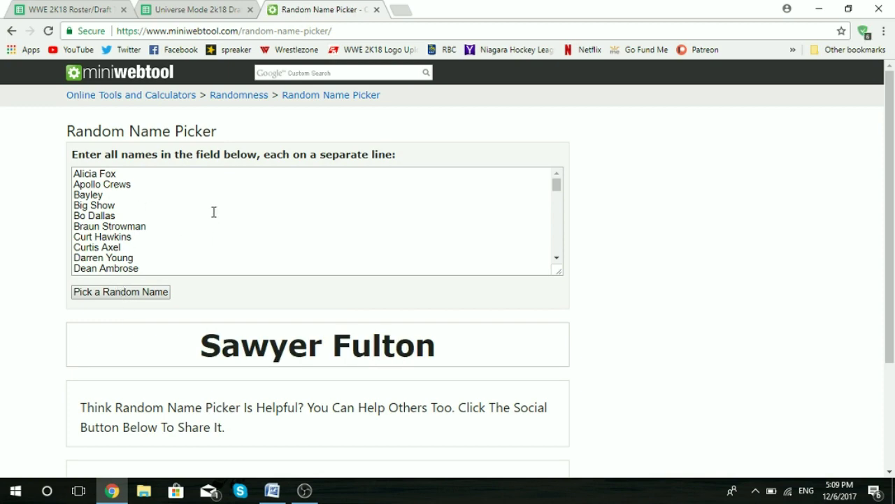
{"action": "left_click", "coordinate": [189, 8]}
{"action": "left_click", "coordinate": [362, 377]}
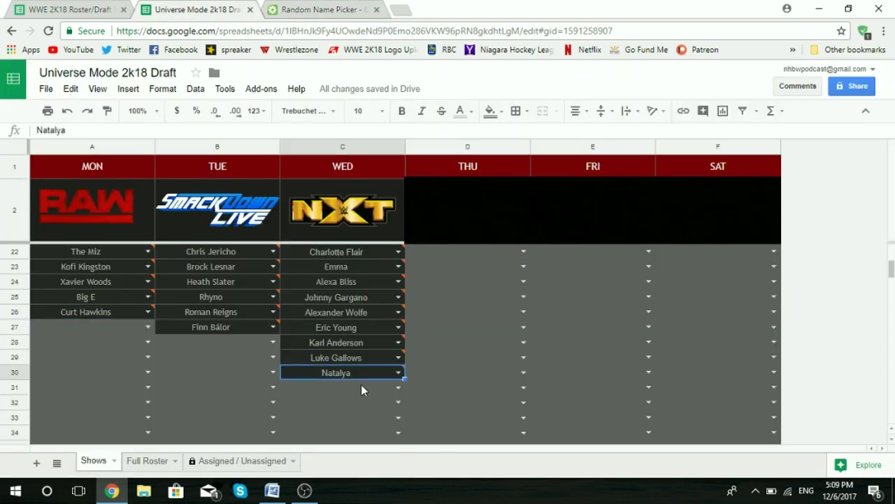
{"action": "left_click", "coordinate": [342, 388]}
{"action": "double_click", "coordinate": [342, 388]}
{"action": "type", "text": "saw"}
{"action": "key", "text": "Return"}
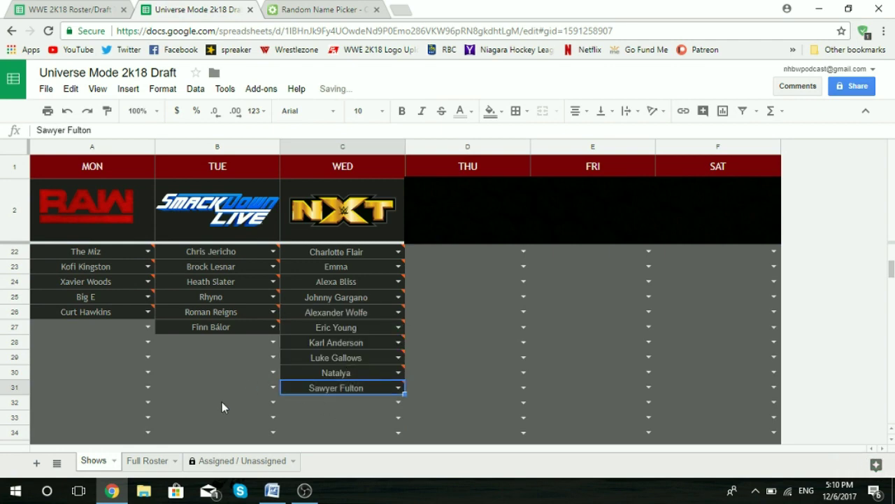
Draw the next random name for SmackDown Live and return to the draft sheet at cell B28, below Finn Bálor
{"action": "left_click", "coordinate": [326, 8]}
{"action": "left_click", "coordinate": [112, 294]}
{"action": "left_click", "coordinate": [175, 9]}
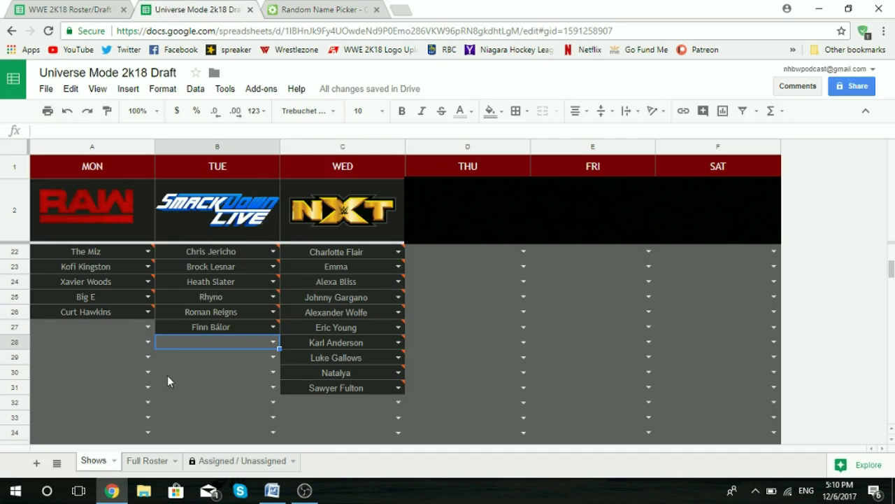
Enter Curtis Axel in cell B28 of the SmackDown Live roster
{"action": "type", "text": "cu"}
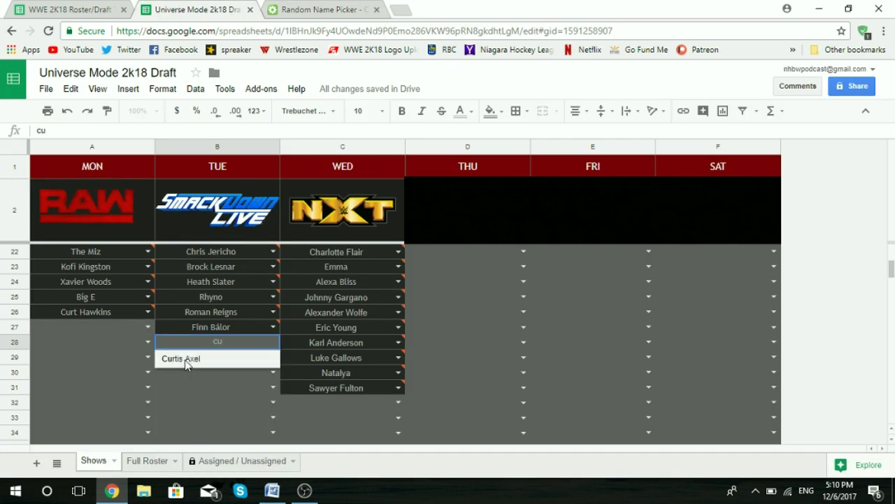
{"action": "left_click", "coordinate": [181, 358]}
Draw random names until an undrafted wrestler comes up, and enter Nikki Bella in cell A27 of the Raw roster
{"action": "left_click", "coordinate": [318, 9]}
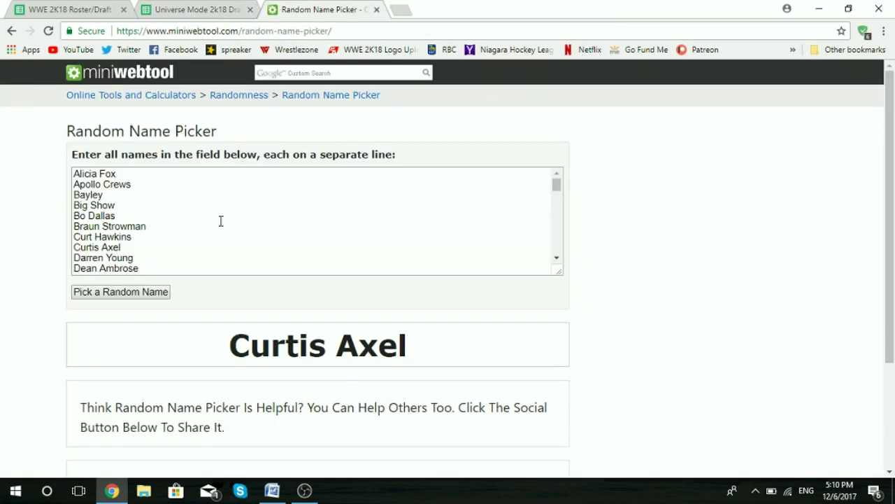
{"action": "left_click", "coordinate": [130, 294]}
{"action": "left_click", "coordinate": [153, 294]}
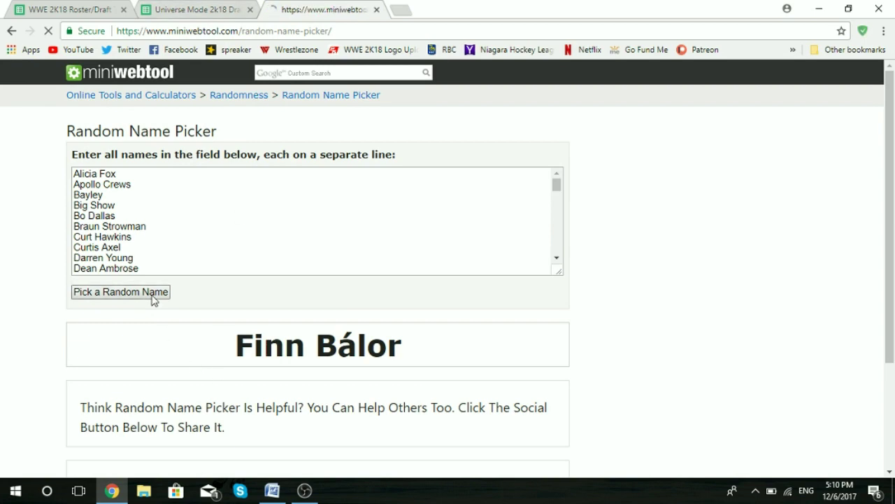
{"action": "left_click", "coordinate": [147, 293]}
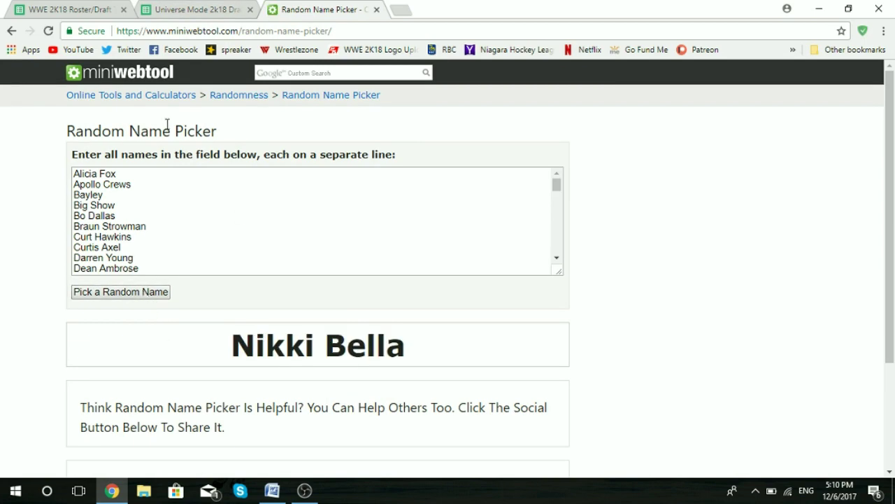
{"action": "left_click", "coordinate": [188, 8]}
{"action": "left_click", "coordinate": [117, 328]}
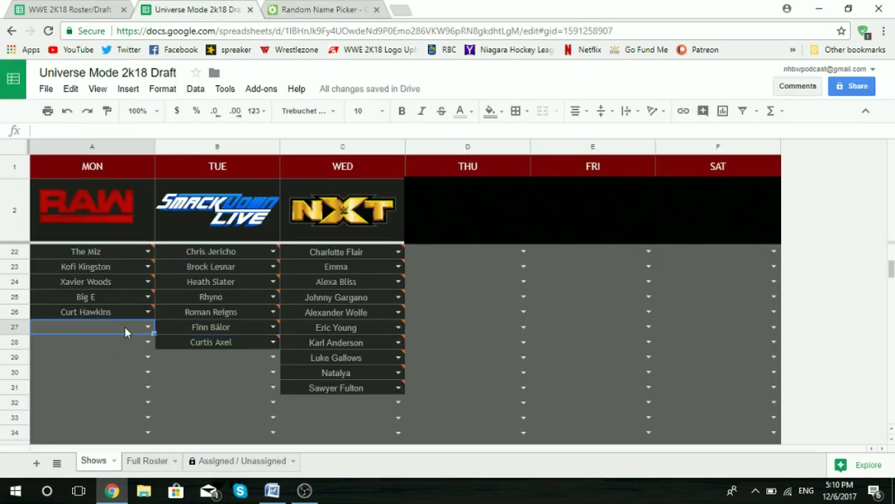
{"action": "type", "text": "nikk"}
{"action": "left_click", "coordinate": [85, 344]}
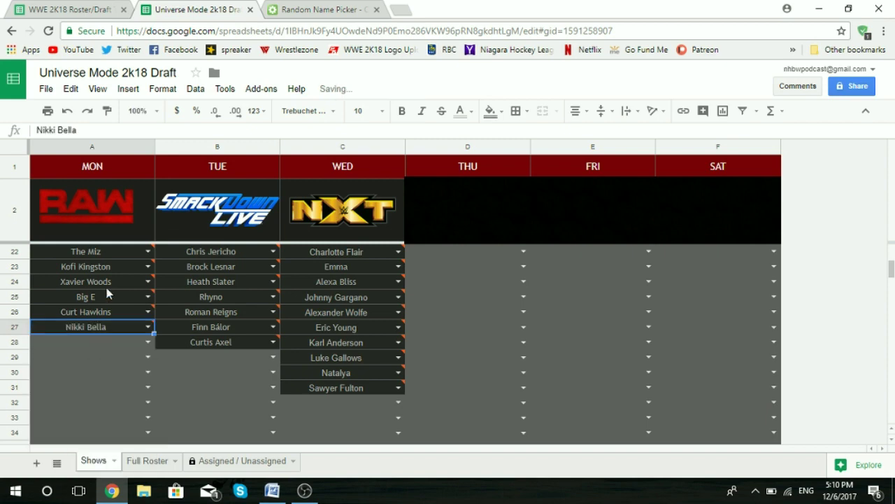
Redraw random names past already drafted wrestlers, and enter Seth Rollins in cell C32 of the NXT roster
{"action": "left_click", "coordinate": [316, 8]}
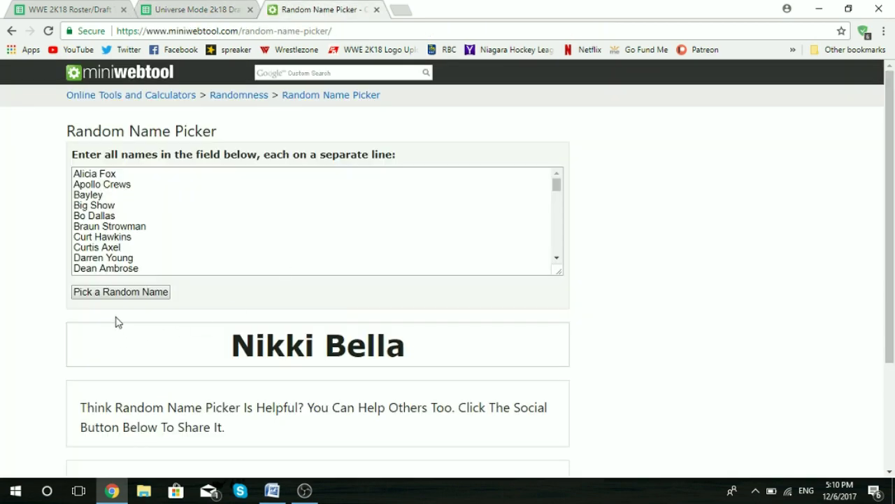
{"action": "left_click", "coordinate": [140, 295]}
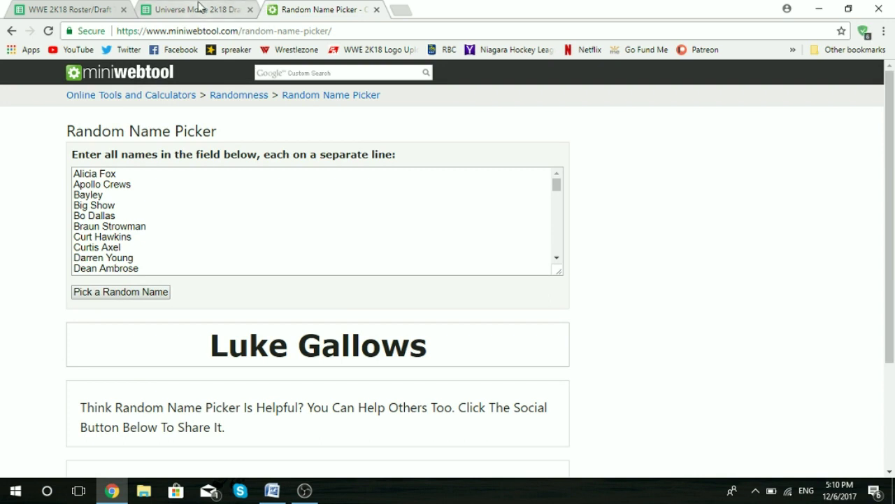
{"action": "left_click", "coordinate": [140, 298]}
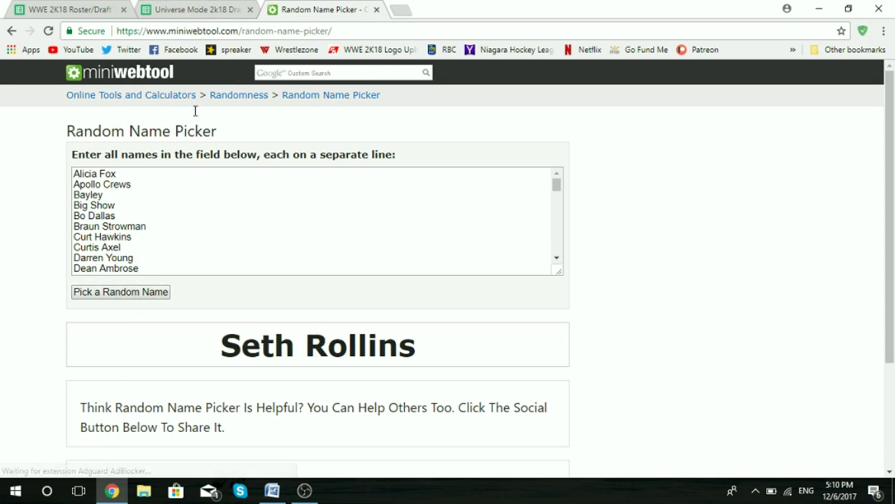
{"action": "left_click", "coordinate": [231, 10]}
{"action": "left_click", "coordinate": [336, 402]}
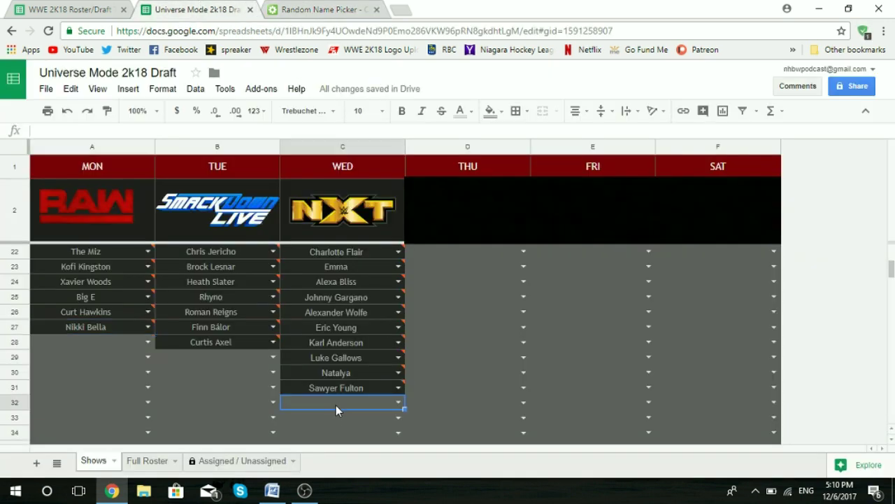
{"action": "type", "text": "set"}
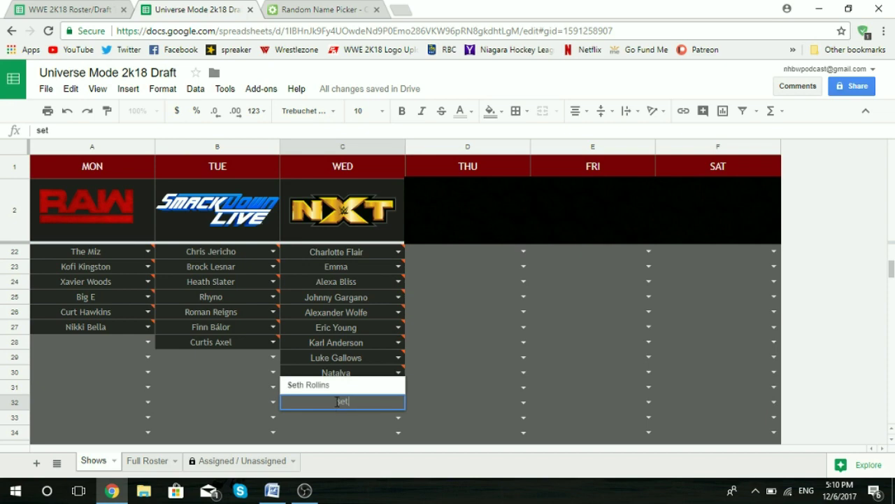
{"action": "left_click", "coordinate": [335, 390]}
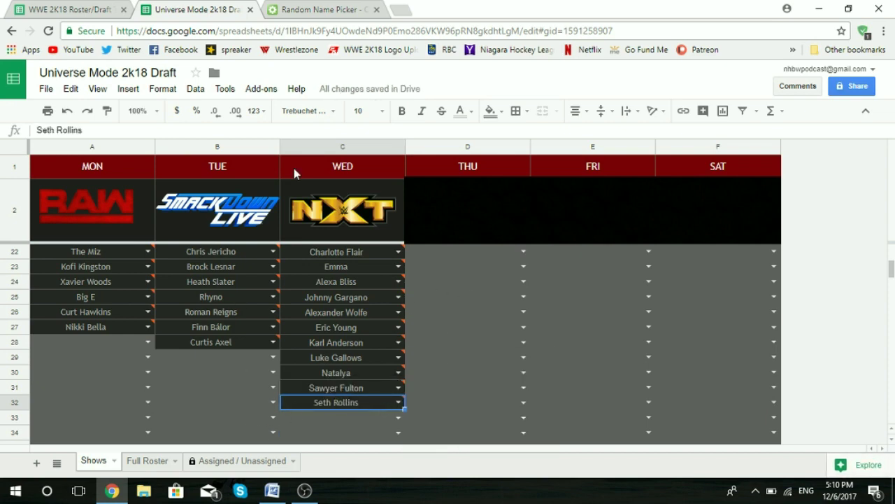
Draw a random name for SmackDown Live, and enter Chad Gable in B29 and Jason Jordan in B30
{"action": "left_click", "coordinate": [316, 10]}
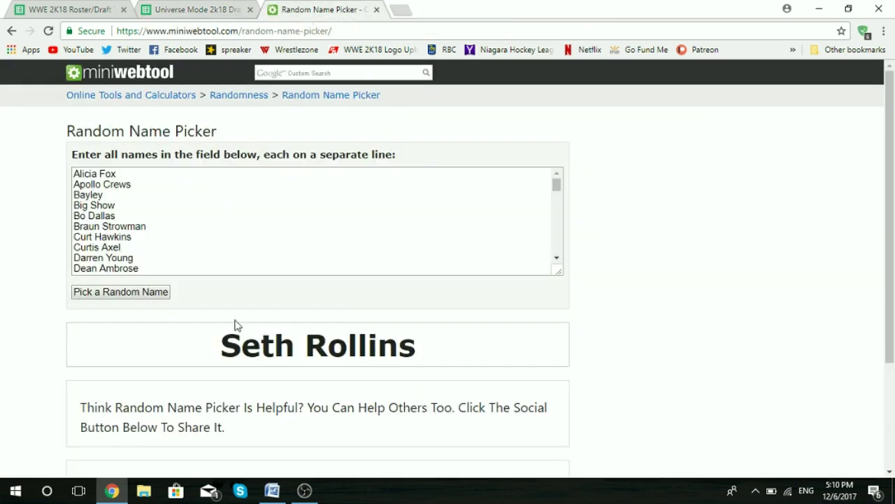
{"action": "left_click", "coordinate": [110, 296]}
{"action": "left_click", "coordinate": [194, 10]}
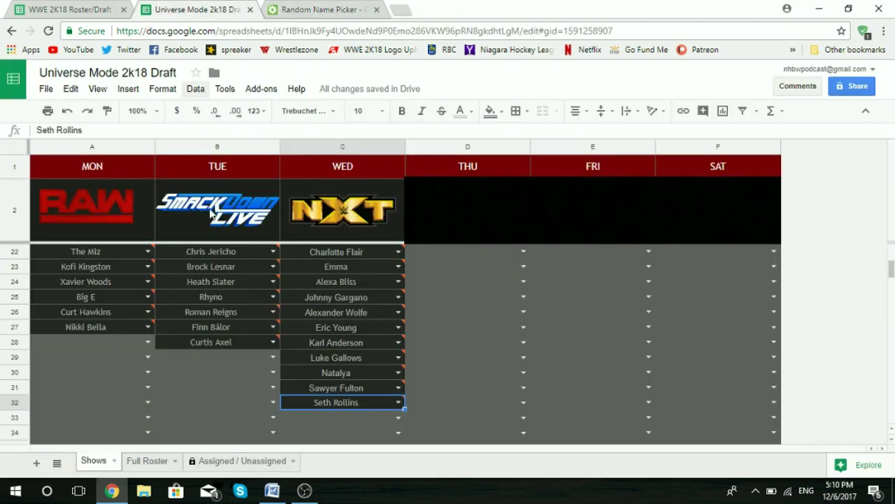
{"action": "left_click", "coordinate": [175, 358]}
{"action": "type", "text": "chad"}
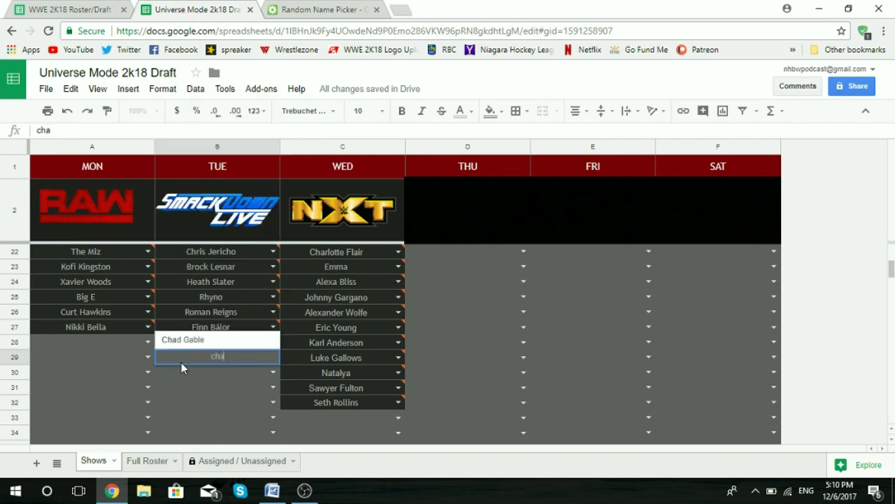
{"action": "left_click", "coordinate": [188, 340]}
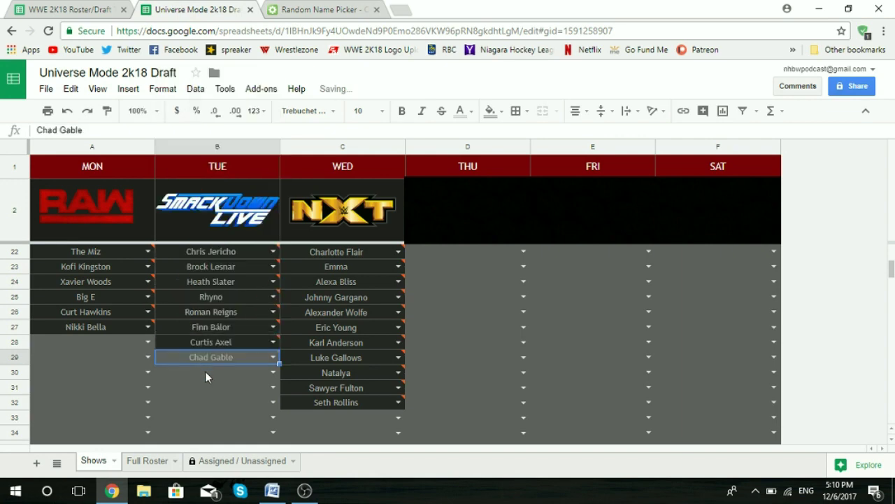
{"action": "left_click", "coordinate": [206, 372]}
{"action": "type", "text": "jaso"}
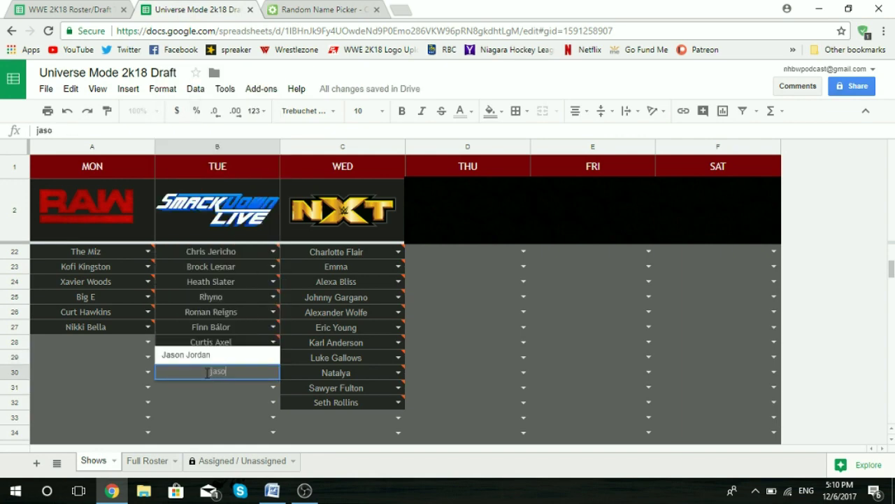
{"action": "left_click", "coordinate": [198, 354]}
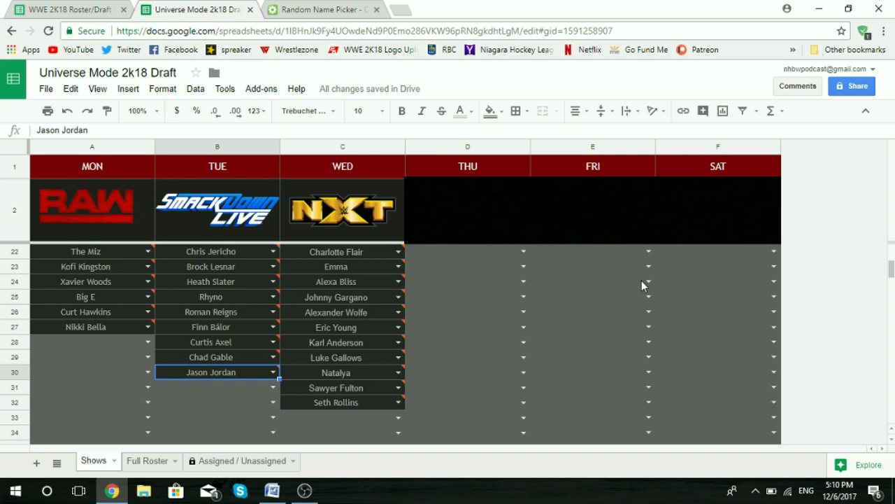
Draw random names until an undrafted wrestler comes up, and enter Akira Tozawa in cell A28 of the Raw roster
{"action": "left_click", "coordinate": [358, 9]}
{"action": "left_click", "coordinate": [145, 292]}
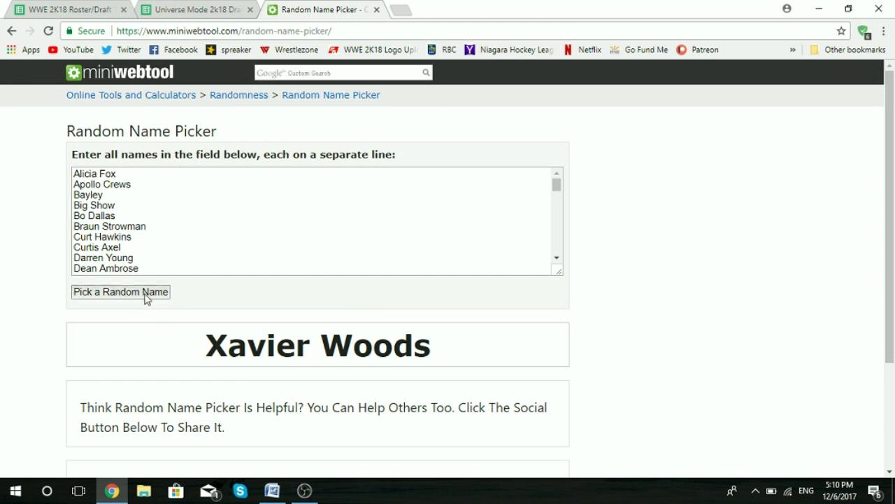
{"action": "left_click", "coordinate": [145, 293]}
{"action": "left_click", "coordinate": [207, 7]}
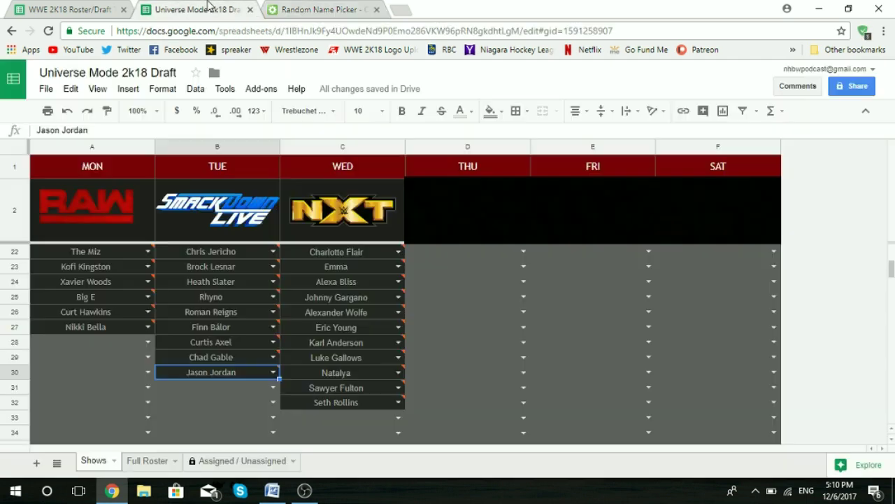
{"action": "left_click", "coordinate": [99, 342]}
{"action": "type", "text": "aki"}
{"action": "left_click", "coordinate": [98, 359]}
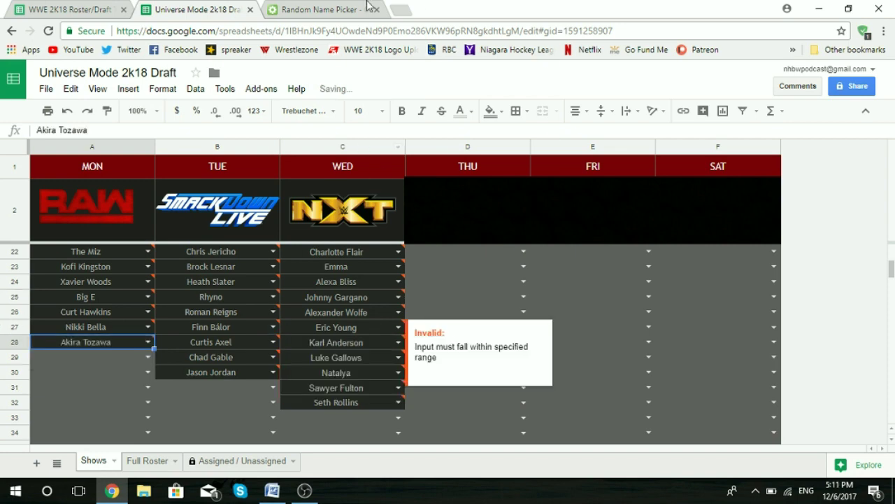
Draw a random name for NXT and enter Shinsuke Nakamura in cell C33 of its roster
{"action": "left_click", "coordinate": [315, 9]}
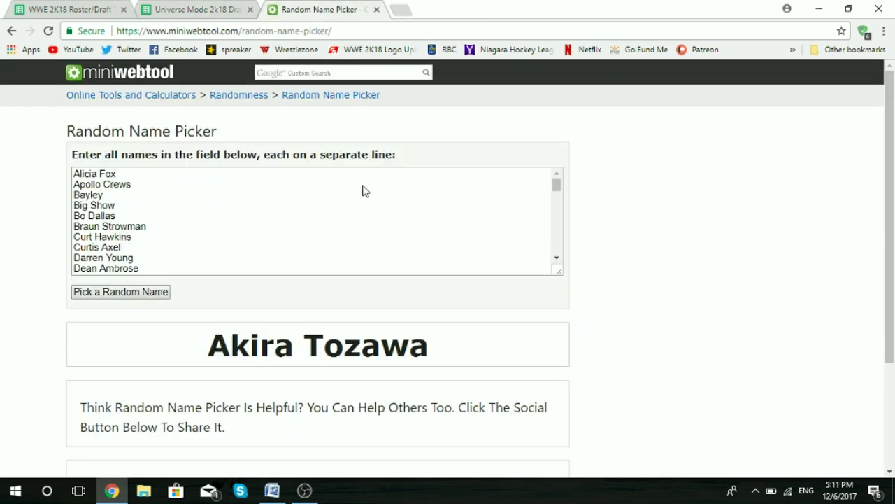
{"action": "left_click", "coordinate": [117, 297]}
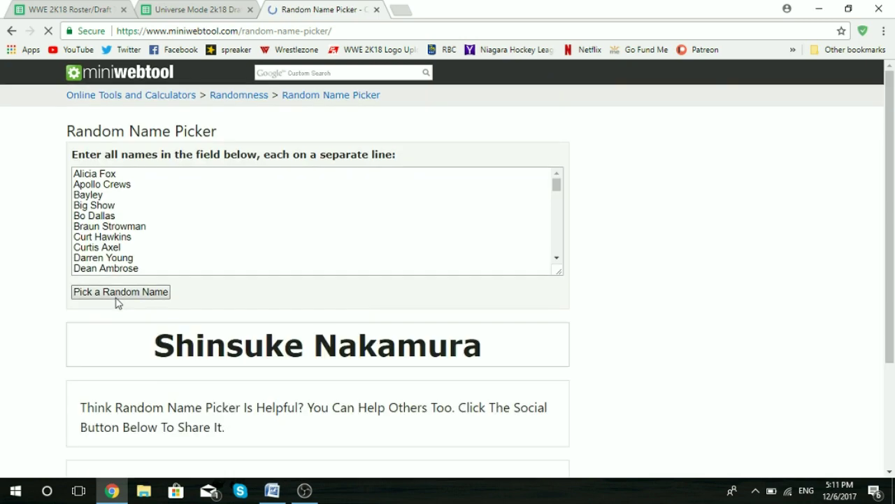
{"action": "left_click", "coordinate": [199, 8]}
{"action": "left_click", "coordinate": [330, 417]}
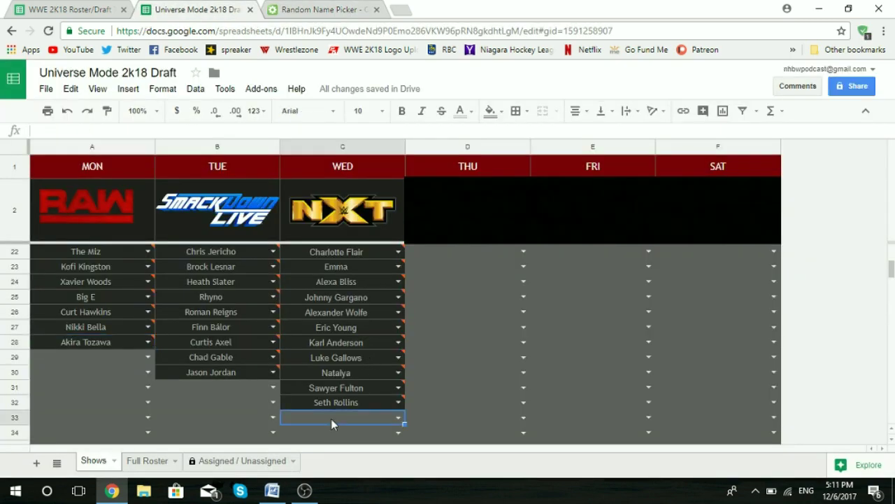
{"action": "type", "text": "shui"}
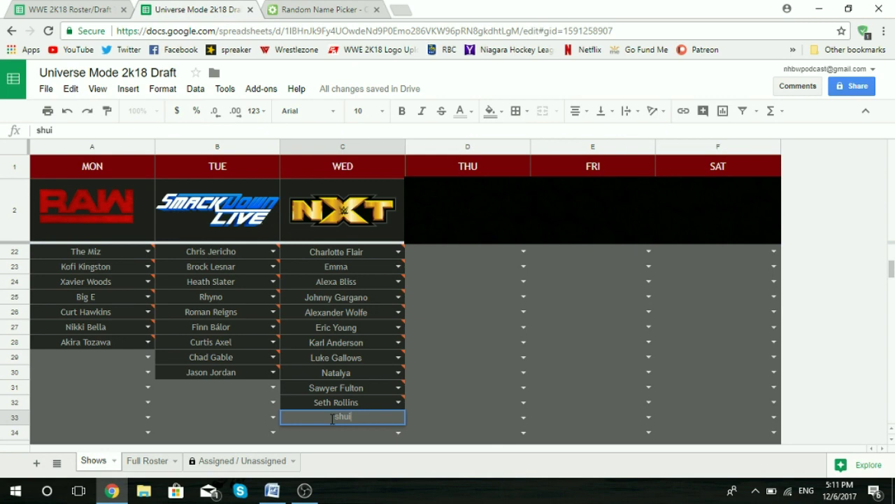
{"action": "key", "text": "BackSpace"}
{"action": "key", "text": "BackSpace"}
{"action": "left_click", "coordinate": [360, 366]}
Draw a random name for SmackDown Live and enter Big Show in cell B31 of its roster
{"action": "scroll", "coordinate": [380, 342], "scroll_direction": "down", "scroll_amount": 1}
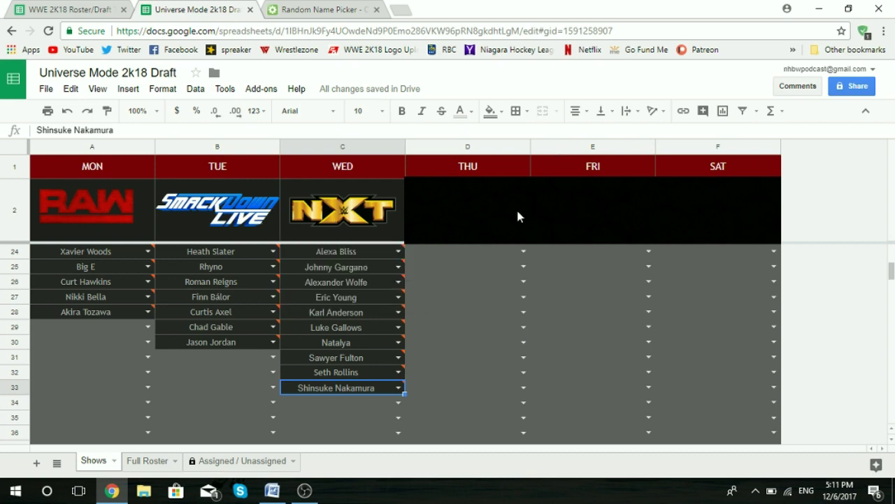
{"action": "left_click", "coordinate": [319, 9]}
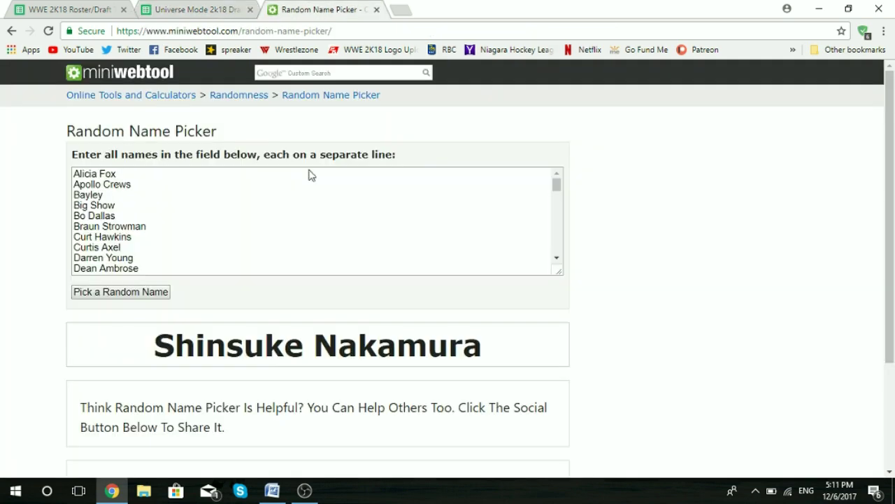
{"action": "left_click", "coordinate": [141, 299]}
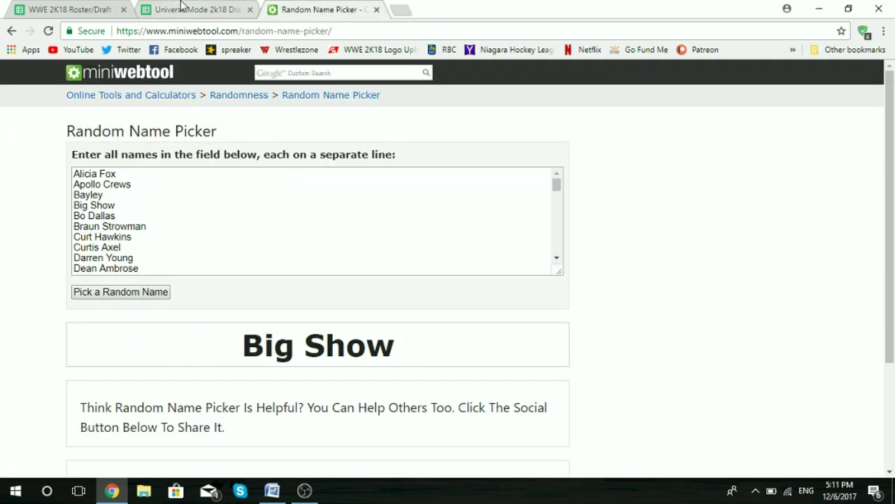
{"action": "left_click", "coordinate": [184, 9]}
{"action": "left_click", "coordinate": [172, 358]}
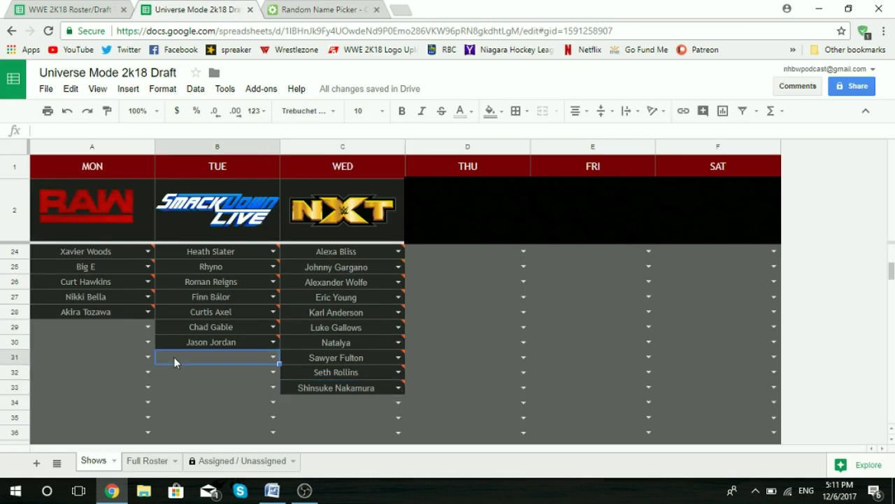
{"action": "type", "text": "big"}
{"action": "left_click", "coordinate": [180, 341]}
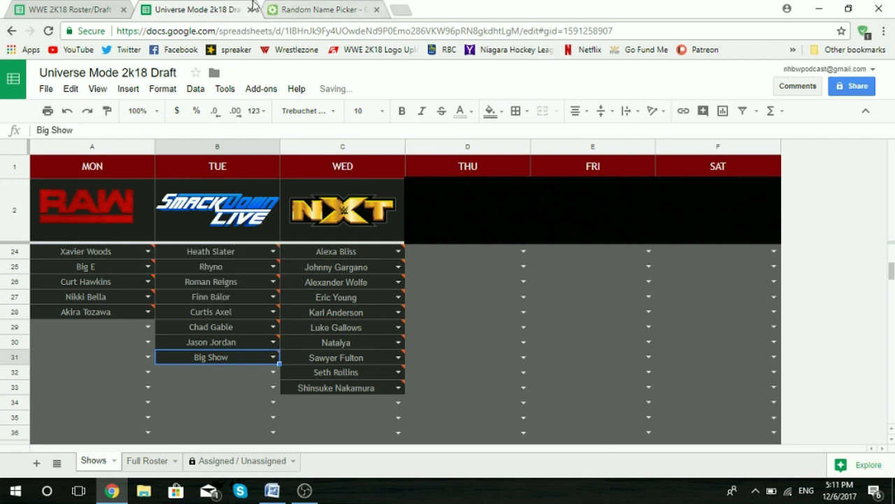
Draw a random name for Raw, and enter Zack Ryder in A29 and Mojo Rawley in A30
{"action": "left_click", "coordinate": [328, 9]}
{"action": "left_click", "coordinate": [153, 293]}
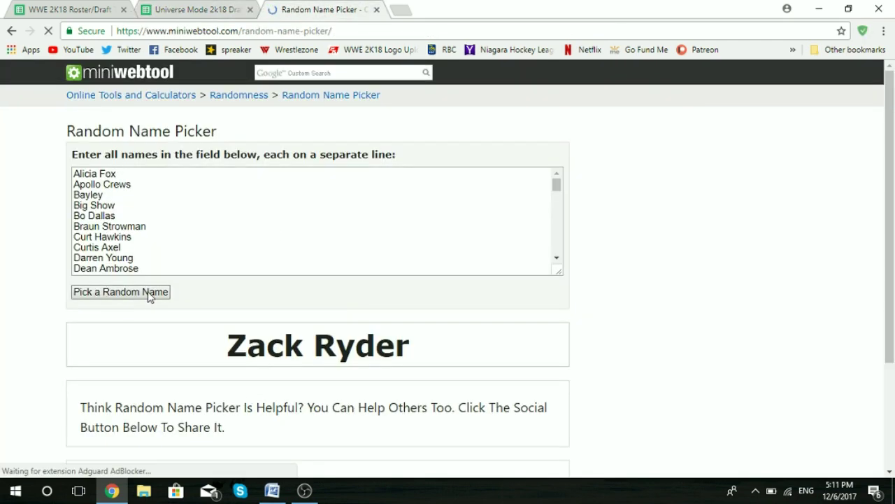
{"action": "left_click", "coordinate": [196, 9]}
{"action": "left_click", "coordinate": [109, 326]}
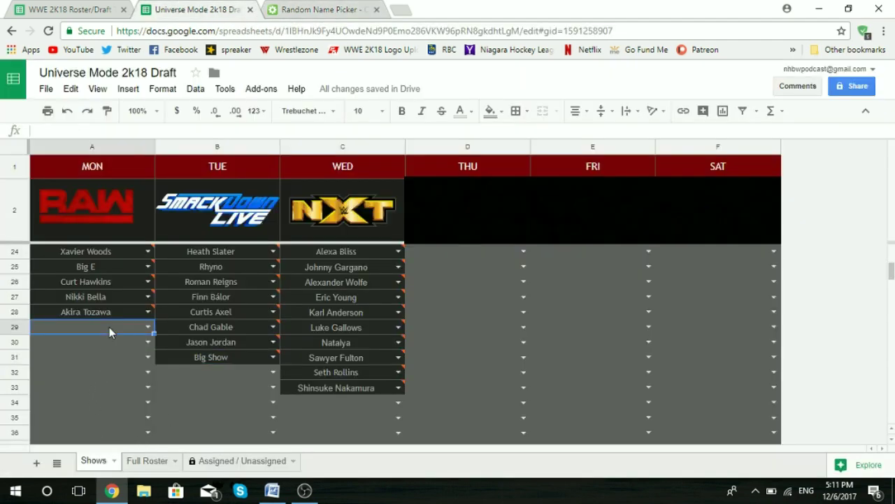
{"action": "type", "text": "za"}
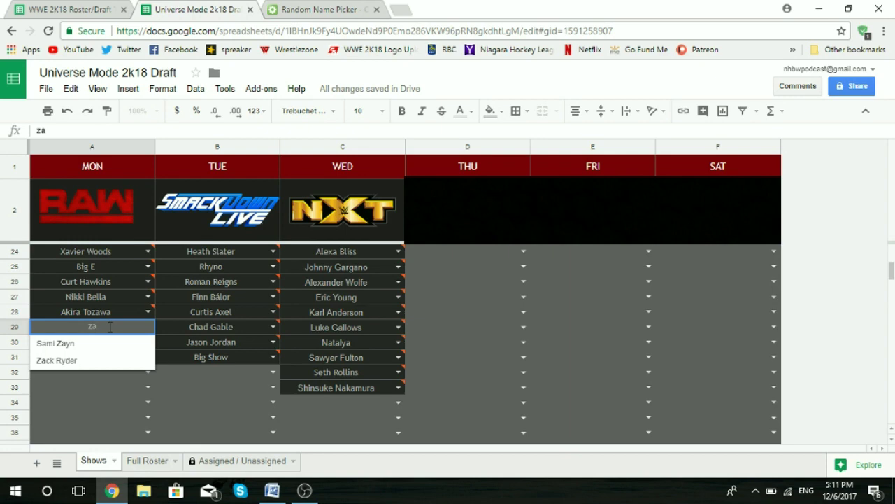
{"action": "left_click", "coordinate": [88, 361]}
{"action": "type", "text": "mo"}
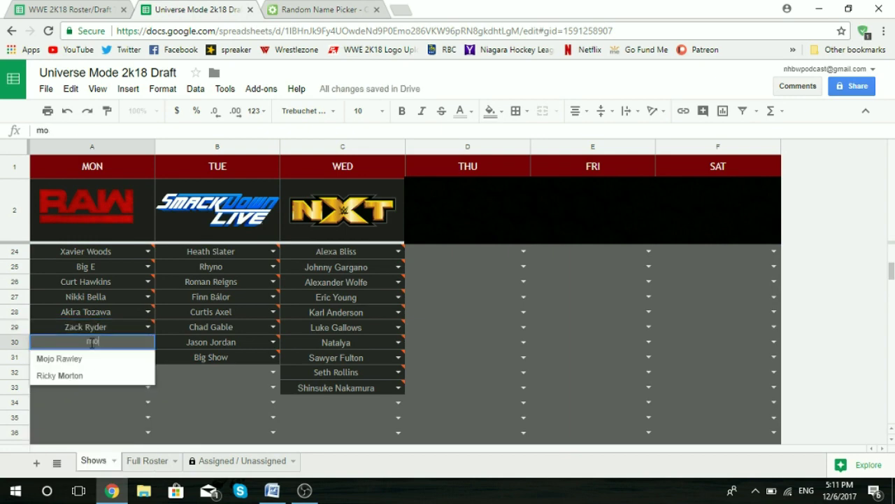
{"action": "left_click", "coordinate": [62, 359]}
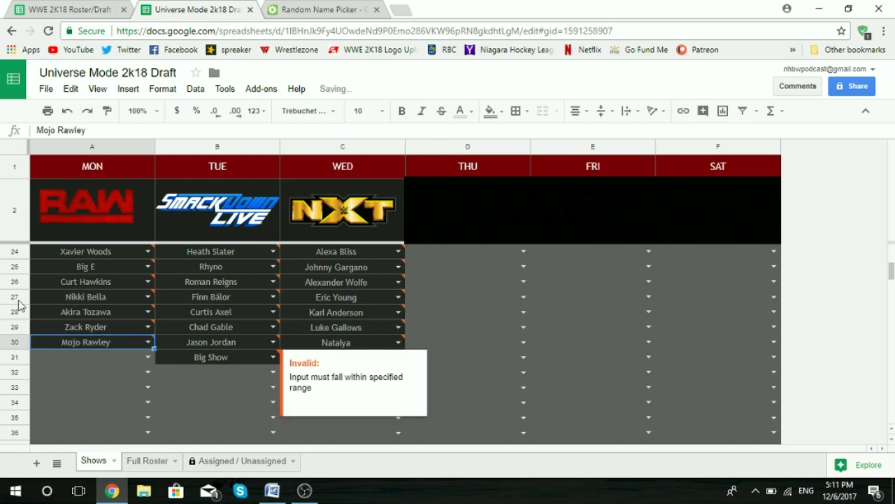
{"action": "left_click", "coordinate": [523, 312]}
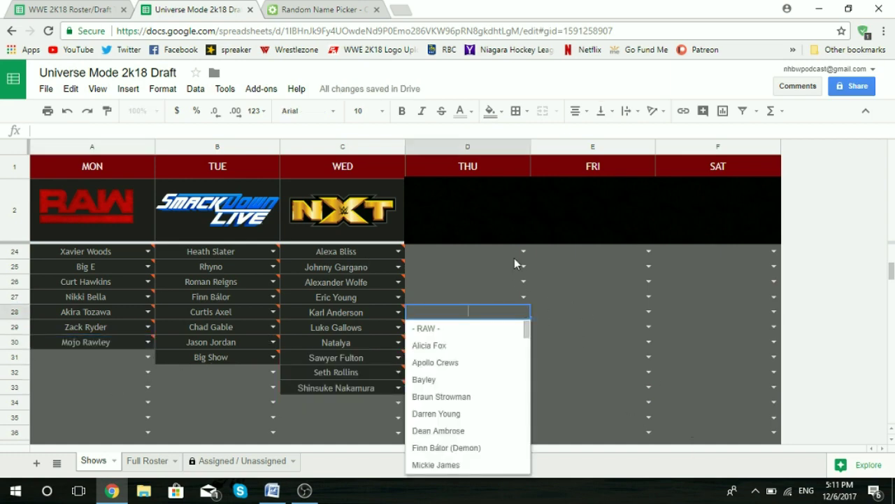
{"action": "scroll", "coordinate": [490, 256], "scroll_direction": "up", "scroll_amount": 5}
{"action": "scroll", "coordinate": [481, 268], "scroll_direction": "down", "scroll_amount": 10}
{"action": "scroll", "coordinate": [476, 272], "scroll_direction": "up", "scroll_amount": 4}
{"action": "scroll", "coordinate": [472, 280], "scroll_direction": "up", "scroll_amount": 1}
Draw a random name for NXT and enter Naomi in cell C34 of its roster
{"action": "left_click", "coordinate": [307, 9]}
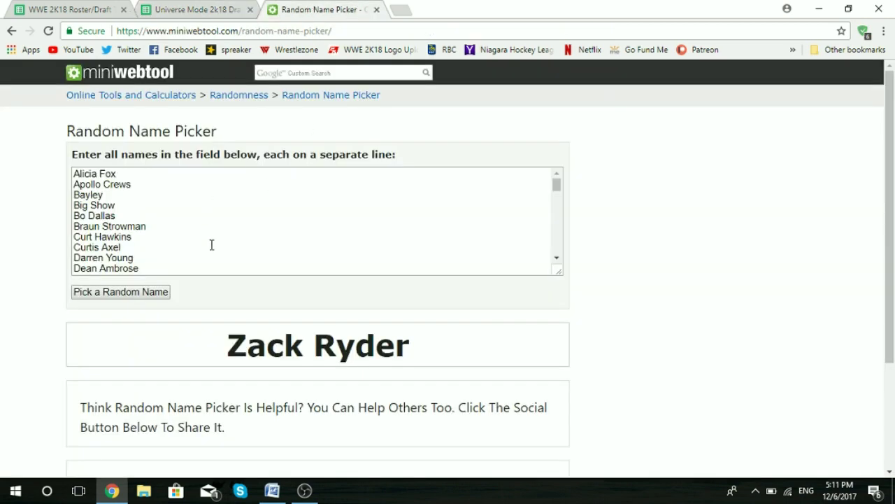
{"action": "left_click", "coordinate": [122, 293]}
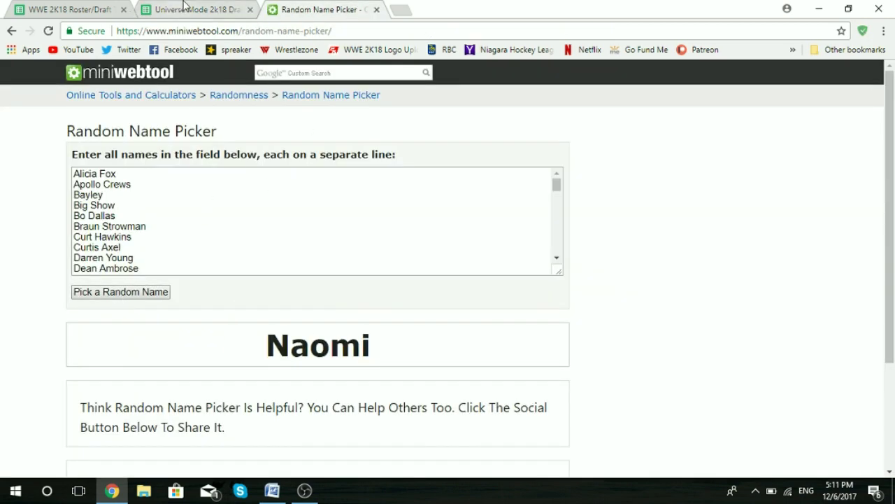
{"action": "left_click", "coordinate": [171, 10]}
{"action": "left_click", "coordinate": [319, 343]}
{"action": "type", "text": "nao"}
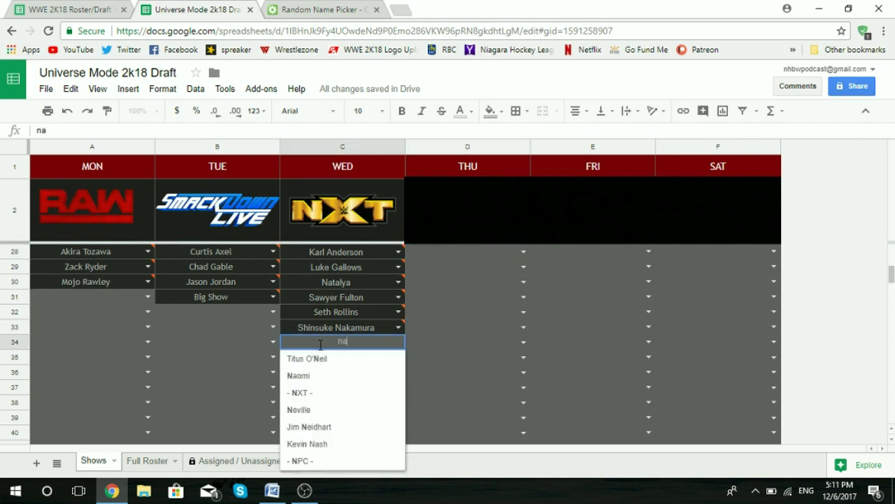
{"action": "left_click", "coordinate": [308, 360]}
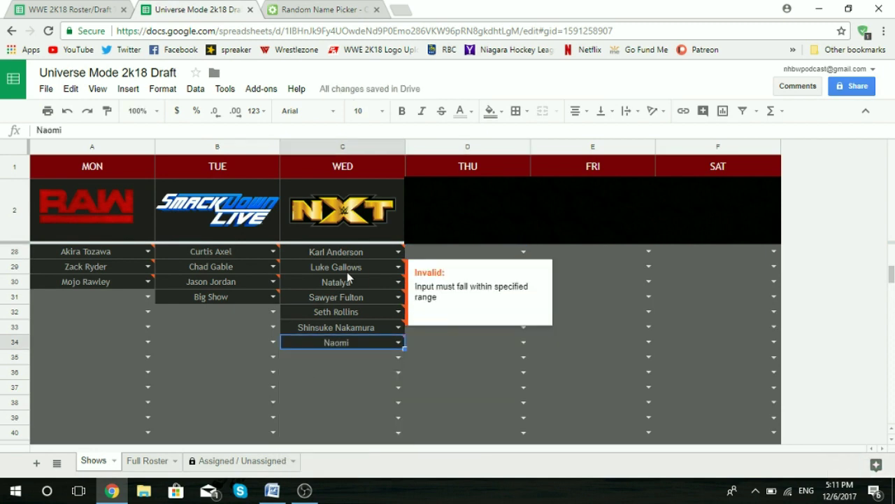
Draw random names until an undrafted wrestler comes up, and enter Rusev in cell B32 of the SmackDown Live roster
{"action": "left_click", "coordinate": [323, 9]}
{"action": "left_click", "coordinate": [155, 291]}
{"action": "left_click", "coordinate": [156, 294]}
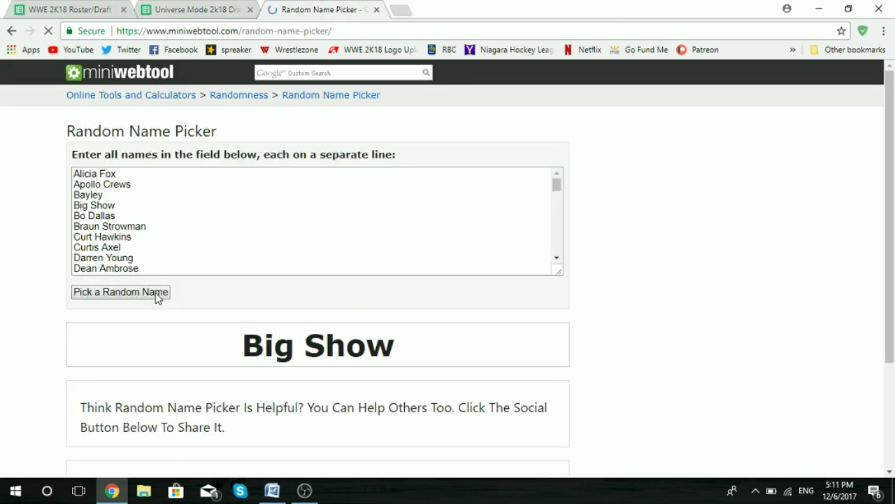
{"action": "left_click", "coordinate": [156, 294]}
{"action": "left_click", "coordinate": [156, 295]}
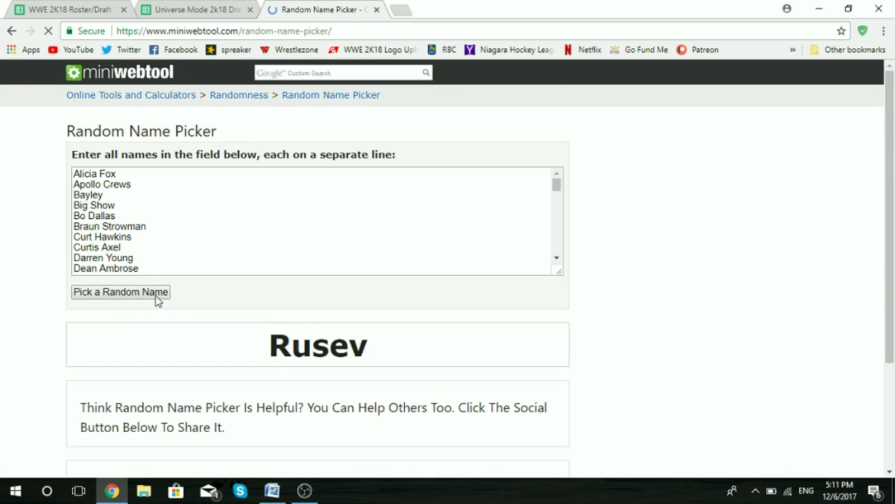
{"action": "left_click", "coordinate": [199, 9]}
{"action": "left_click", "coordinate": [223, 318]}
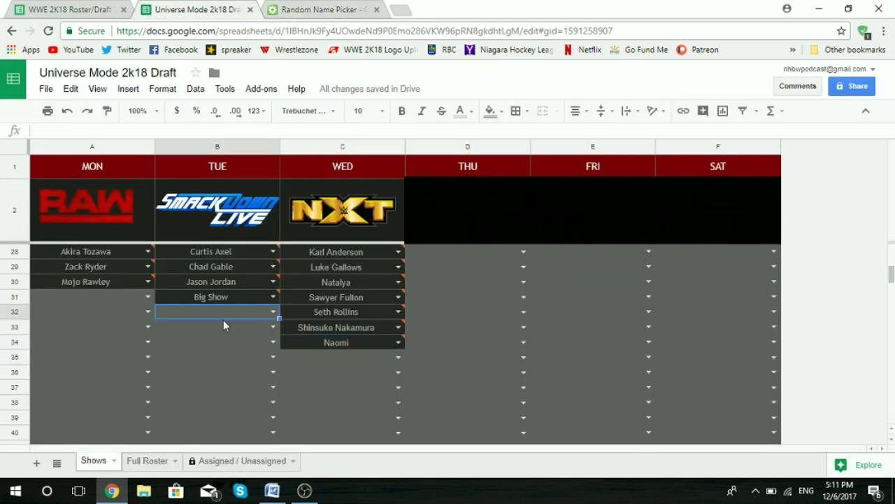
{"action": "type", "text": "ruse"}
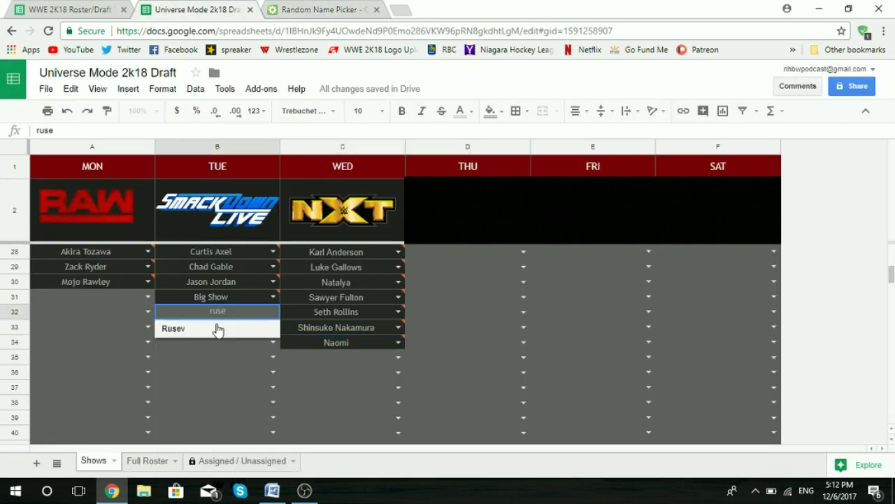
{"action": "left_click", "coordinate": [215, 328]}
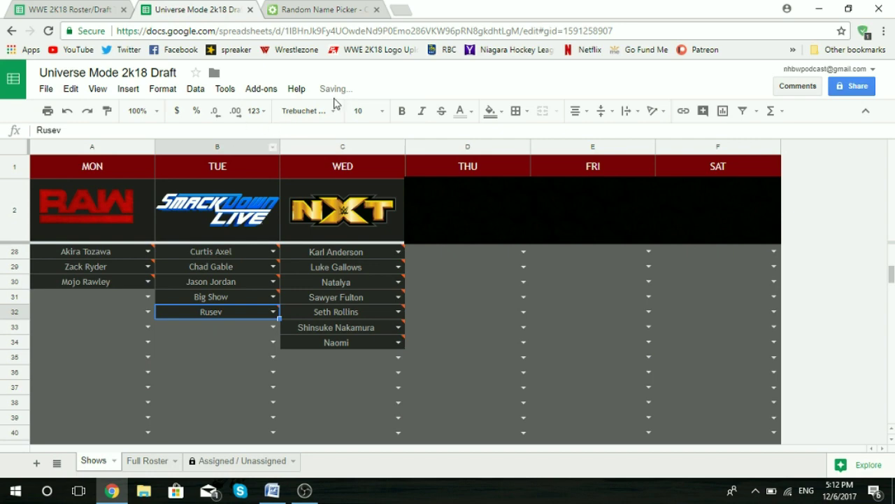
Draw random names until an undrafted wrestler comes up for Raw, and enter Dolph Ziggler in cell A31
{"action": "left_click", "coordinate": [299, 7]}
{"action": "left_click", "coordinate": [146, 295]}
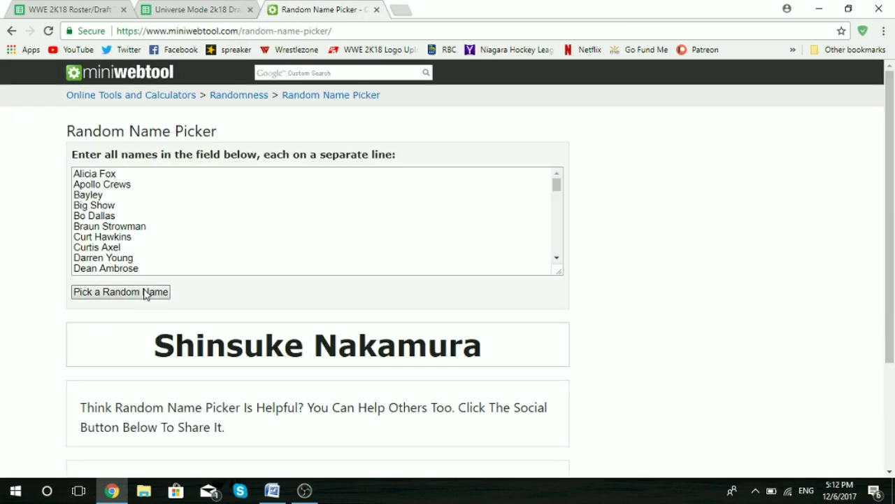
{"action": "left_click", "coordinate": [142, 294]}
{"action": "left_click", "coordinate": [140, 294]}
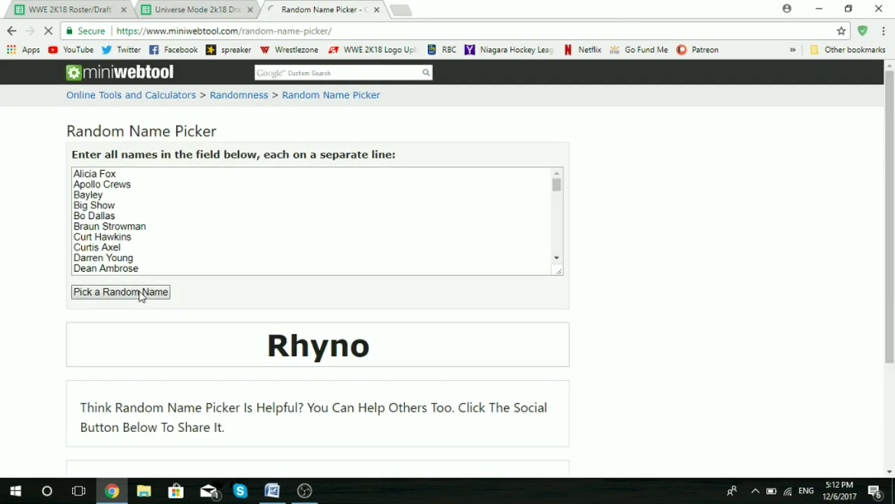
{"action": "left_click", "coordinate": [140, 295]}
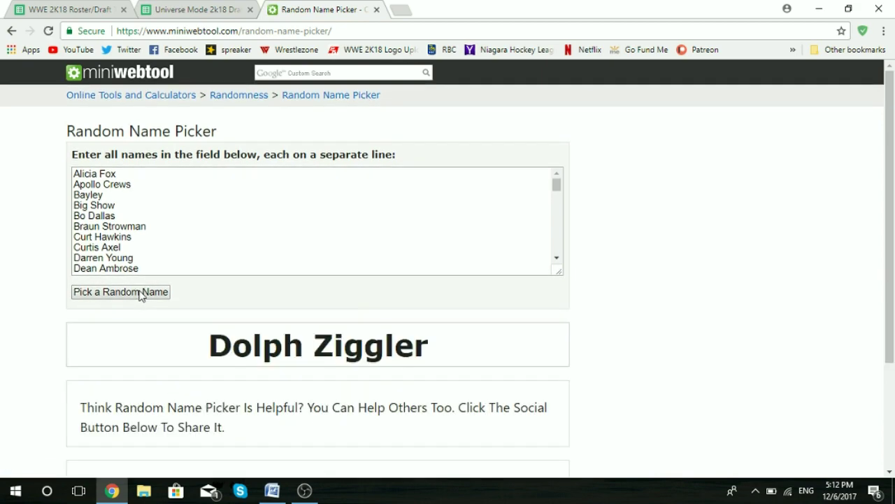
{"action": "left_click", "coordinate": [186, 10]}
{"action": "left_click", "coordinate": [106, 297]}
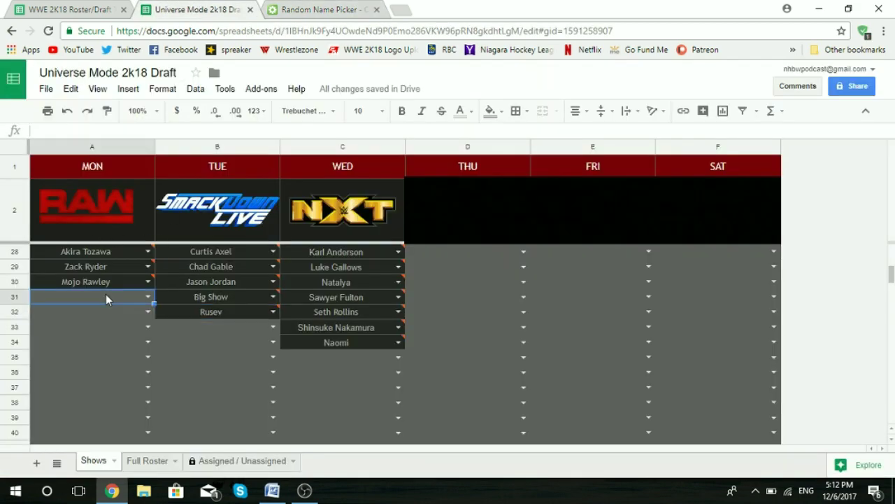
{"action": "type", "text": "dol"}
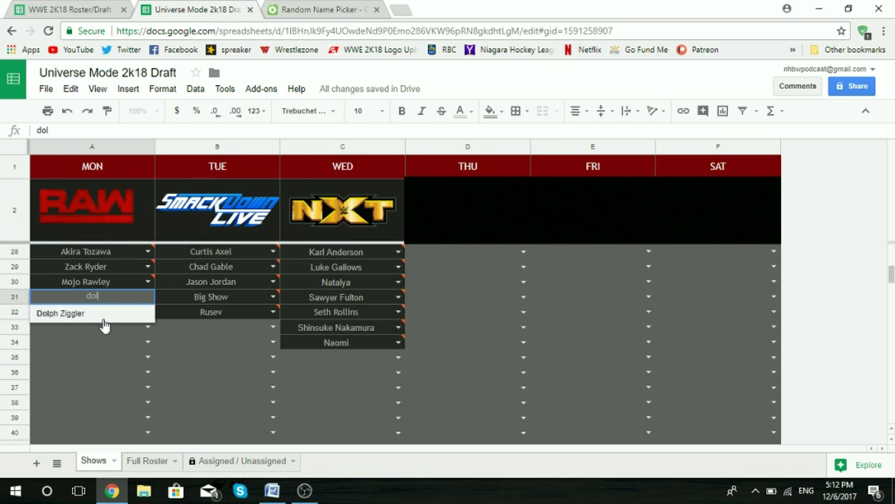
{"action": "left_click", "coordinate": [104, 316]}
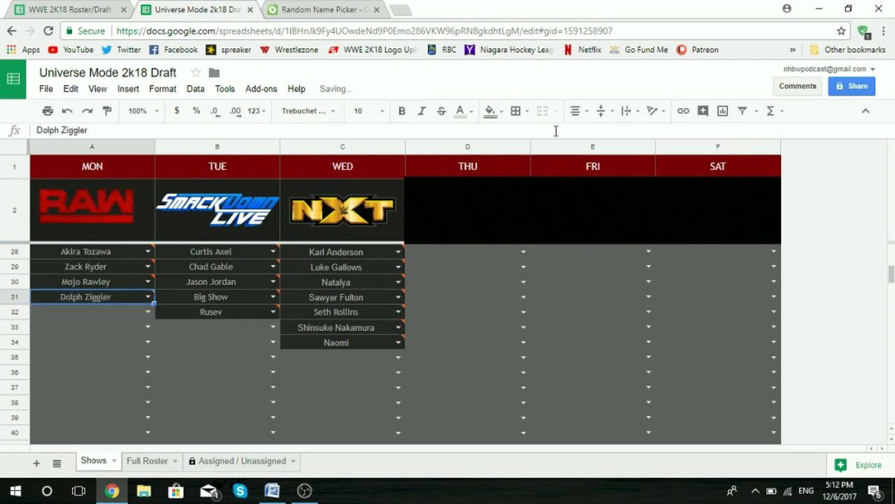
Draw random names for NXT, skipping an already drafted wrestler, and enter Mickie James in cell C35
{"action": "left_click", "coordinate": [294, 7]}
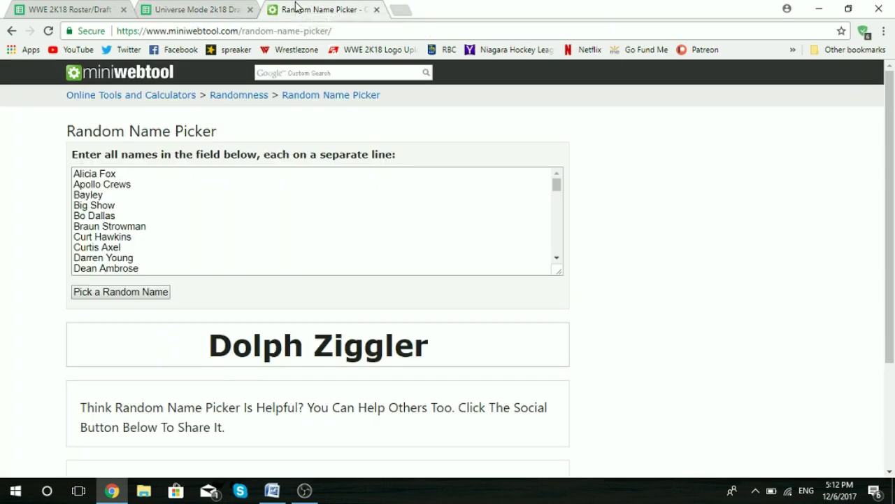
{"action": "left_click", "coordinate": [132, 297]}
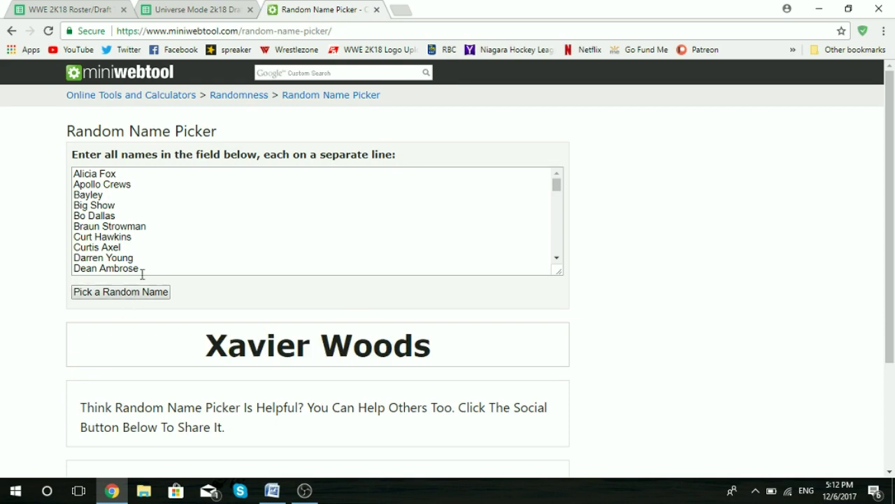
{"action": "left_click", "coordinate": [144, 293]}
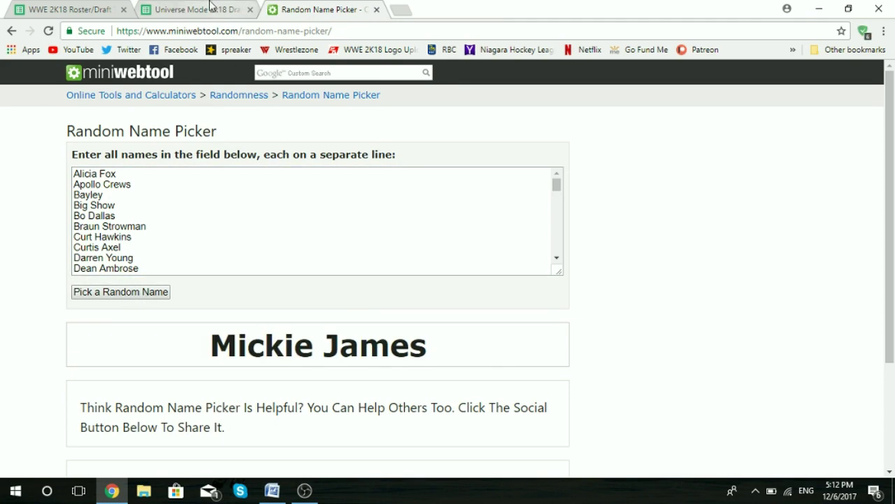
{"action": "left_click", "coordinate": [203, 9]}
{"action": "left_click", "coordinate": [361, 357]}
{"action": "type", "text": "mick"}
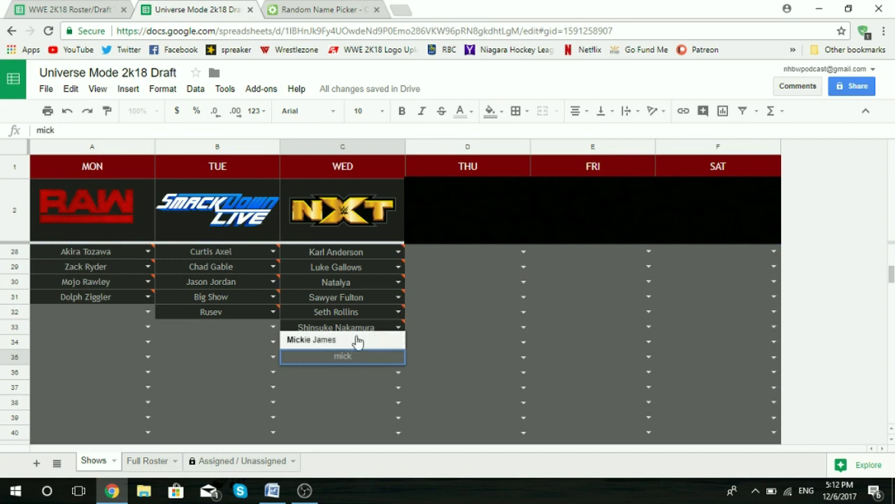
{"action": "left_click", "coordinate": [324, 340]}
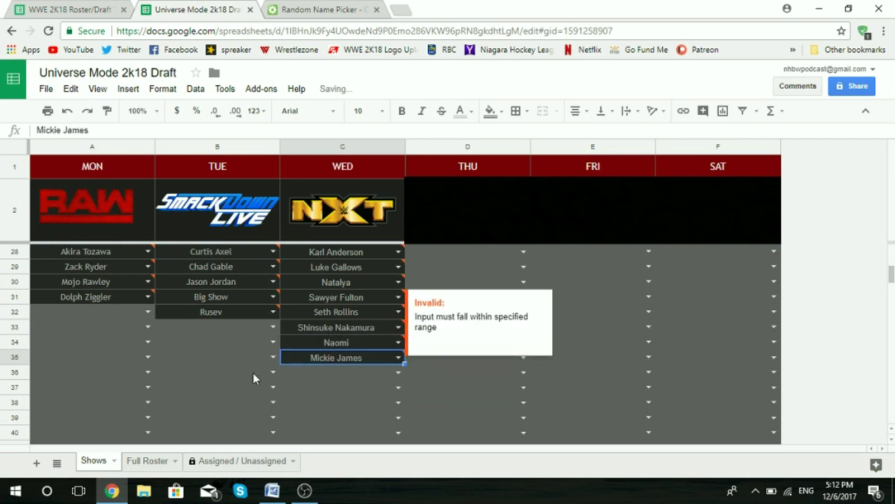
Draw a random name for SmackDown Live and enter Cedric Alexander in cell B33 of its roster
{"action": "left_click", "coordinate": [298, 9]}
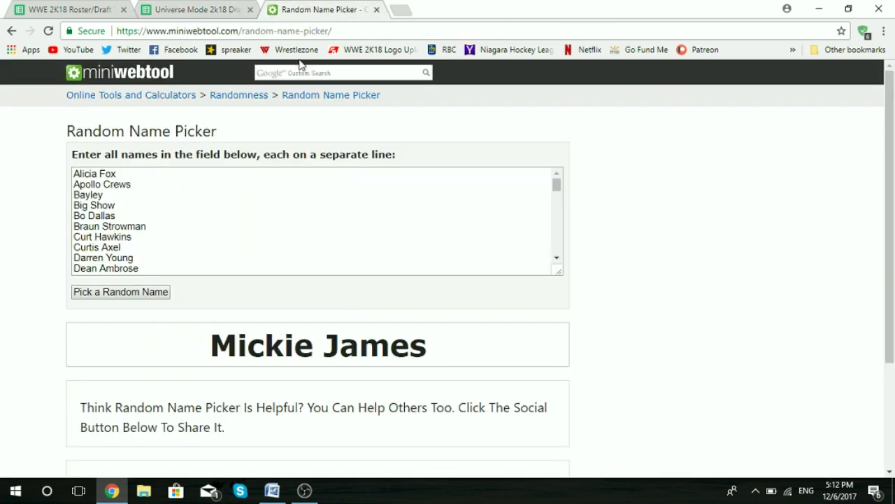
{"action": "left_click", "coordinate": [147, 294]}
{"action": "left_click", "coordinate": [210, 9]}
{"action": "left_click", "coordinate": [207, 326]}
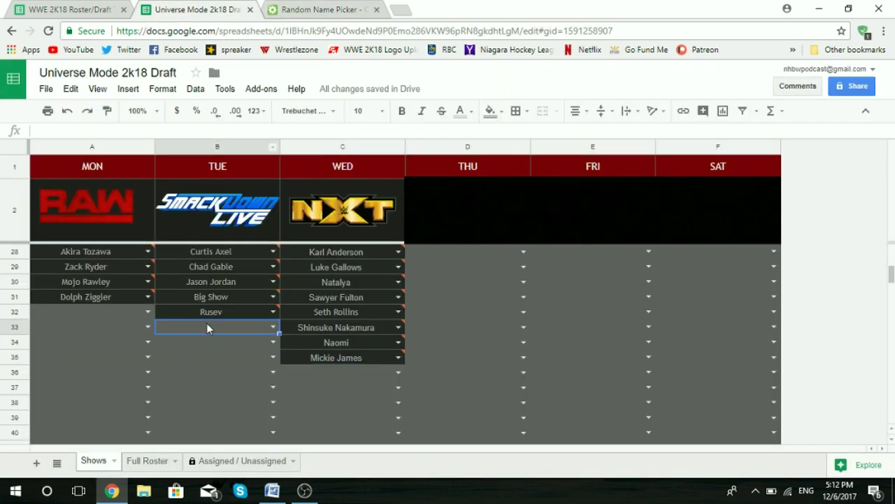
{"action": "type", "text": "cedr"}
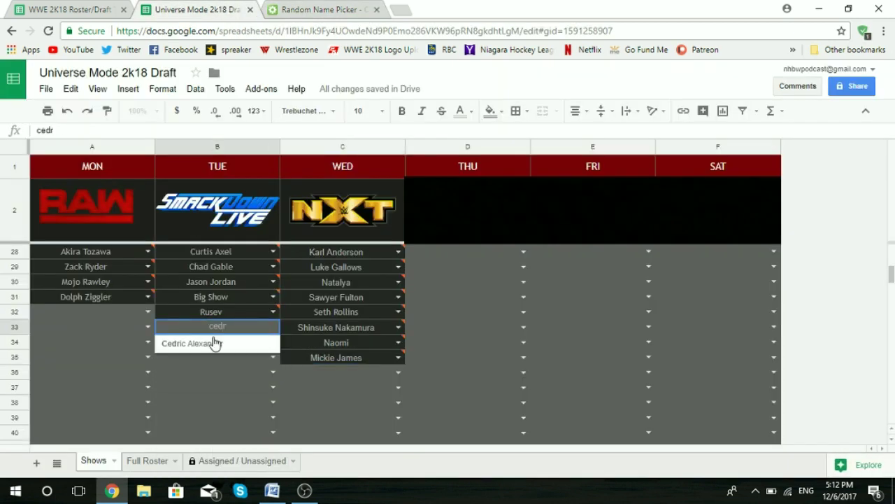
{"action": "left_click", "coordinate": [210, 343]}
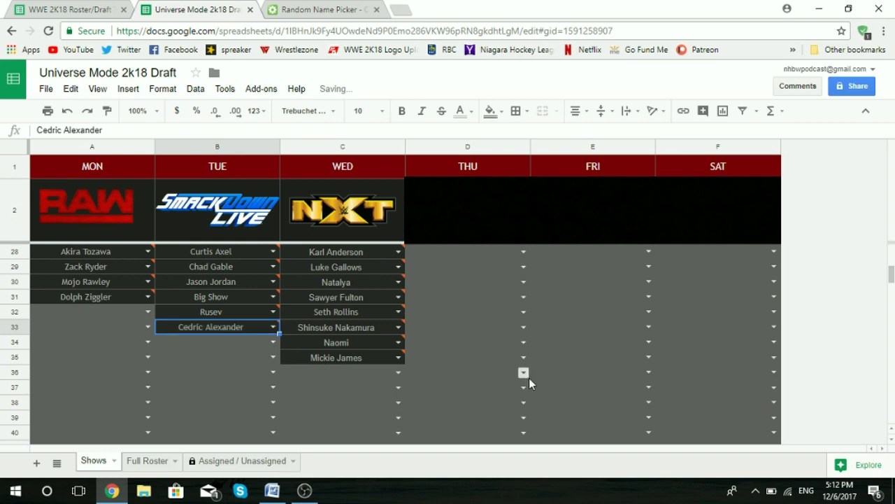
Draw a random name for Raw, check the rosters for a duplicate, and enter Apollo Crews in cell A32
{"action": "left_click", "coordinate": [317, 9]}
{"action": "left_click", "coordinate": [109, 294]}
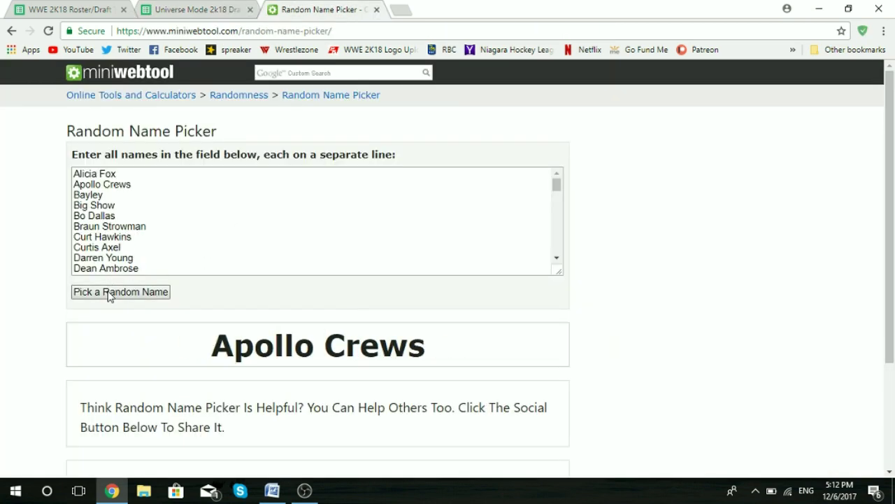
{"action": "left_click", "coordinate": [189, 9]}
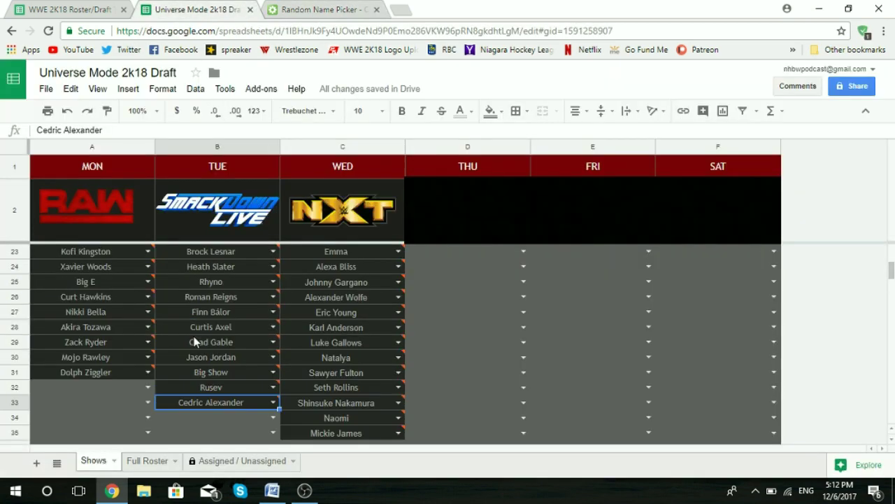
{"action": "scroll", "coordinate": [194, 341], "scroll_direction": "up", "scroll_amount": 5}
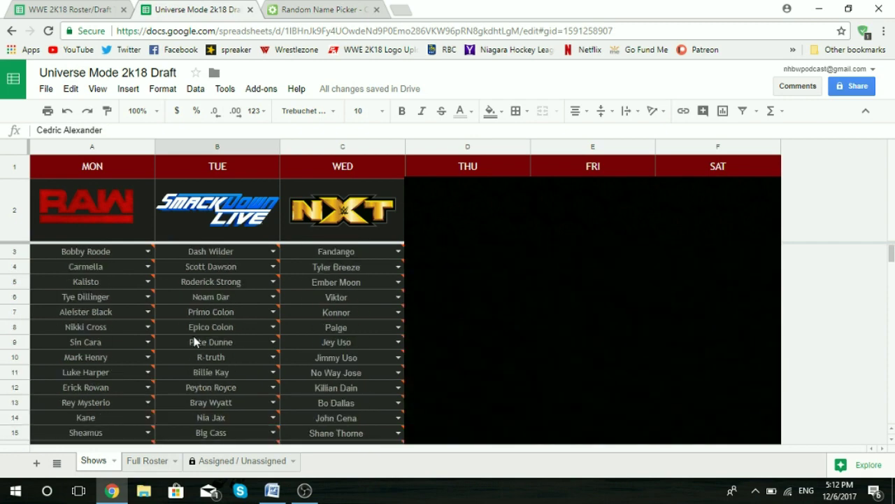
{"action": "scroll", "coordinate": [194, 341], "scroll_direction": "down", "scroll_amount": 1}
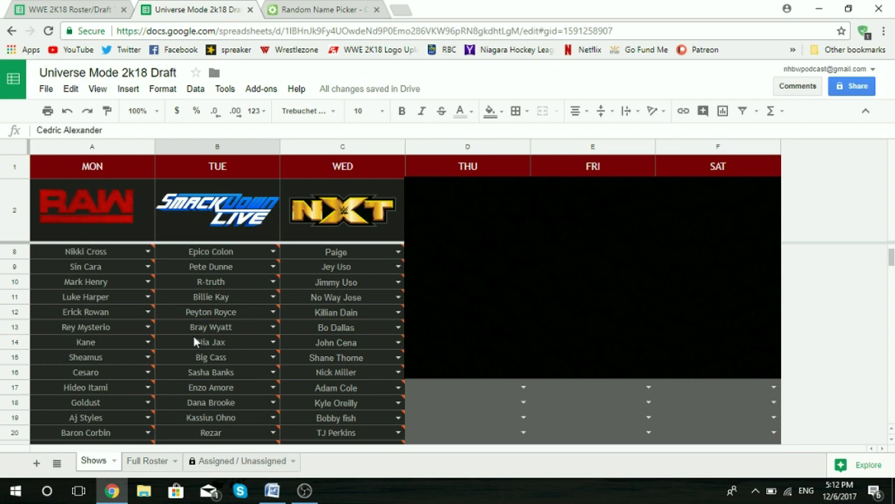
{"action": "scroll", "coordinate": [195, 341], "scroll_direction": "down", "scroll_amount": 2}
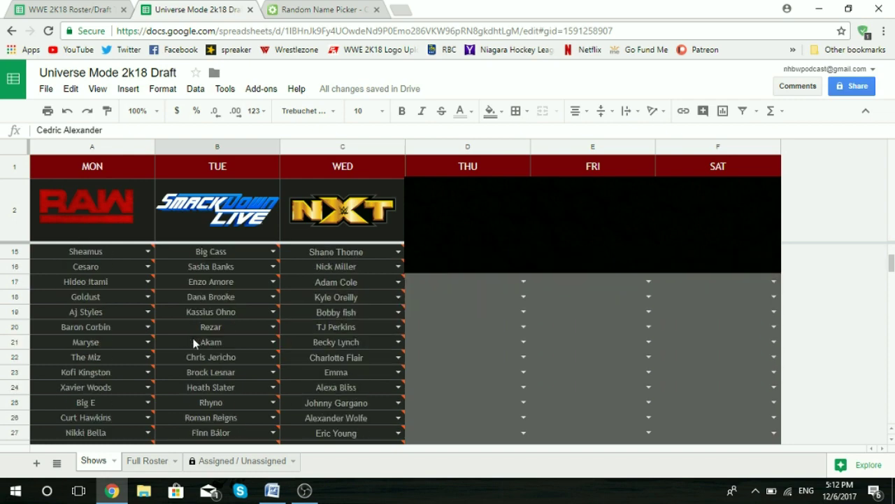
{"action": "scroll", "coordinate": [194, 341], "scroll_direction": "down", "scroll_amount": 3}
{"action": "left_click", "coordinate": [110, 360]}
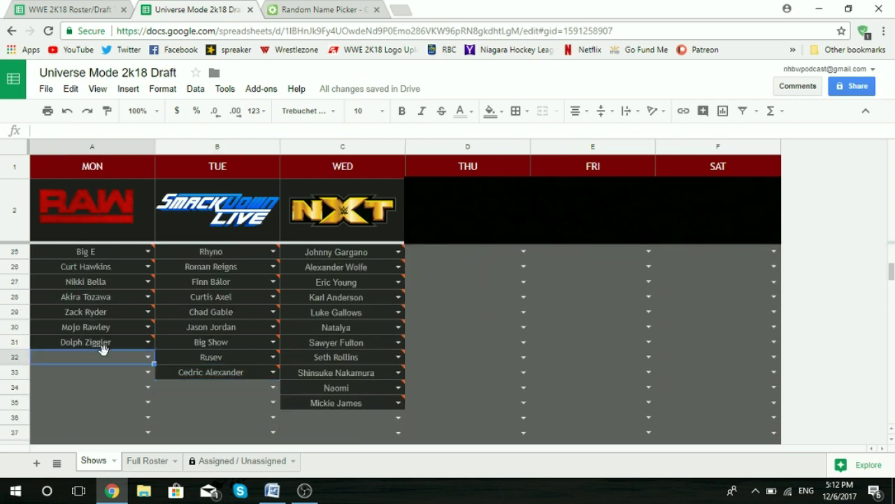
{"action": "type", "text": "ap"}
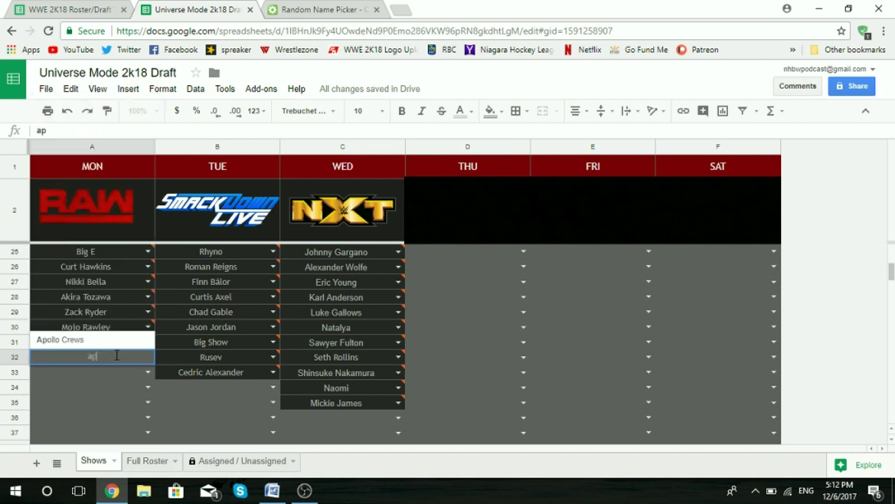
{"action": "left_click", "coordinate": [117, 340]}
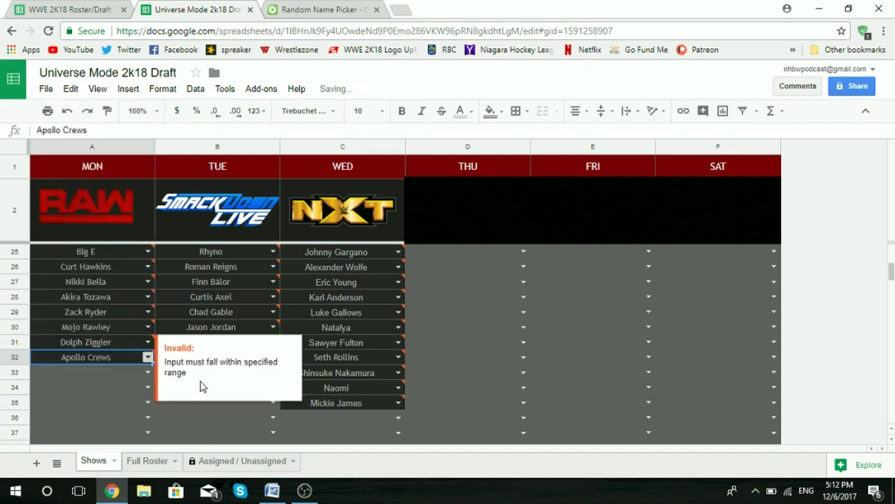
Draw random names until an undrafted wrestler comes up for NXT, and enter Sami Zayn in cell C36
{"action": "scroll", "coordinate": [638, 330], "scroll_direction": "down", "scroll_amount": 3}
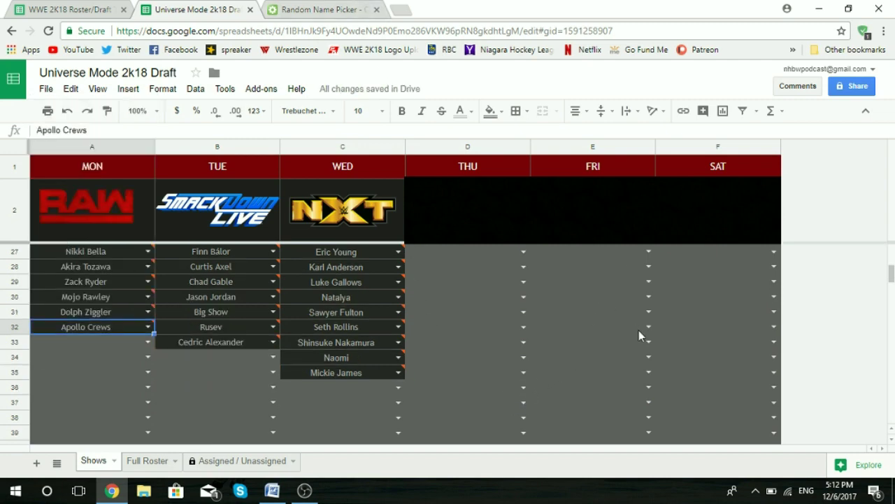
{"action": "left_click", "coordinate": [321, 10]}
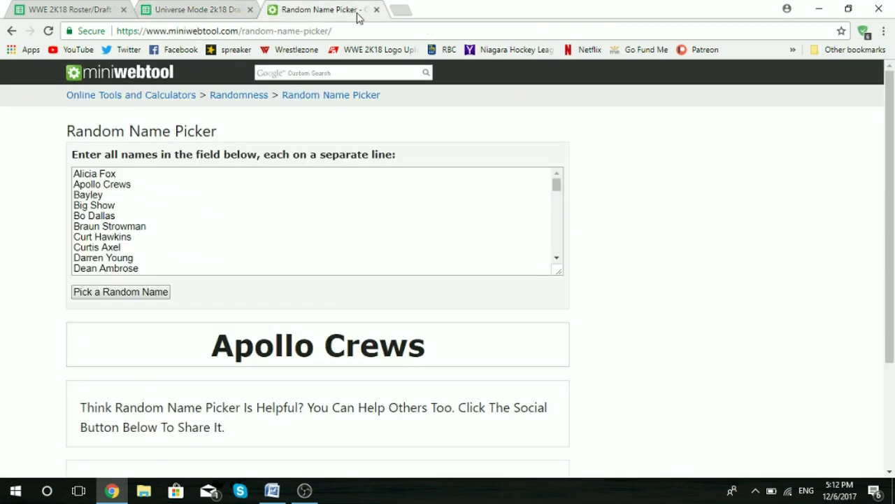
{"action": "left_click", "coordinate": [161, 292]}
{"action": "left_click", "coordinate": [165, 293]}
{"action": "left_click", "coordinate": [185, 9]}
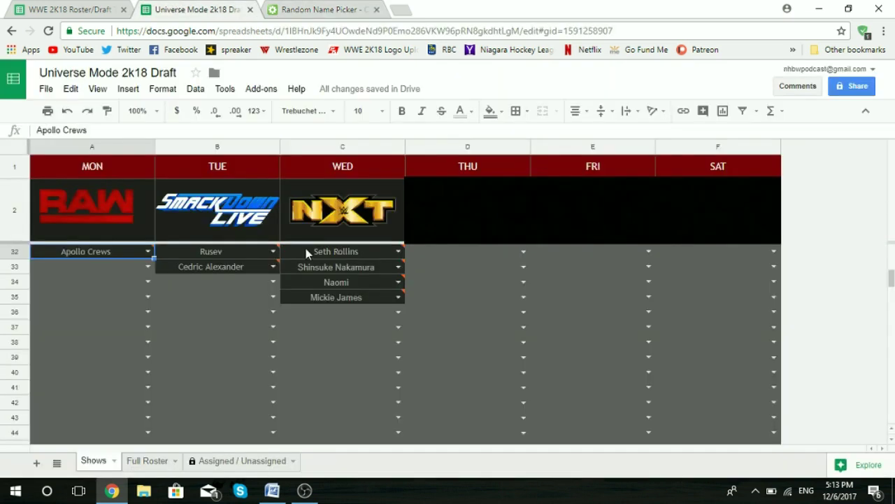
{"action": "left_click", "coordinate": [326, 315]}
{"action": "type", "text": "sami"}
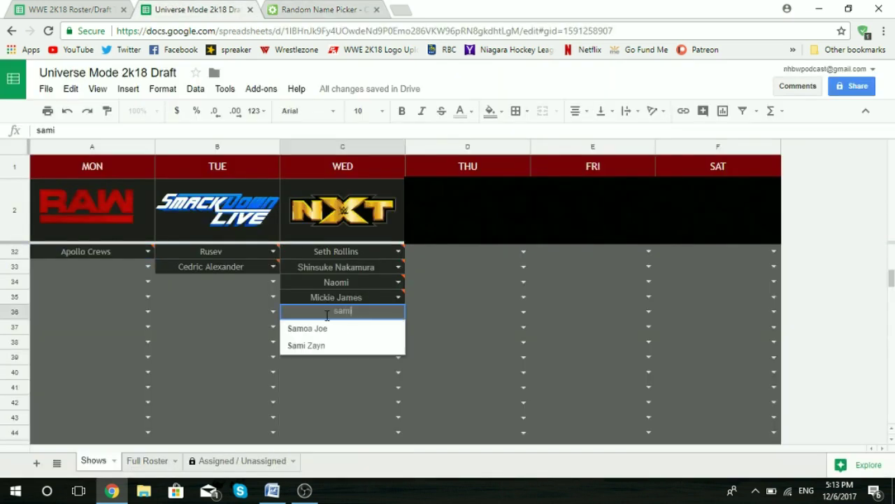
{"action": "left_click", "coordinate": [328, 325]}
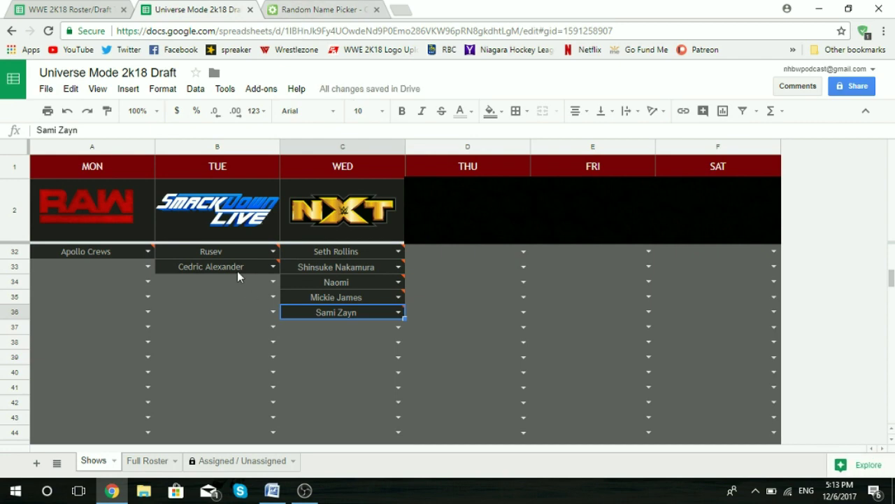
Draw random names for SmackDown Live, skipping an already drafted wrestler, and enter Asuka in cell B34
{"action": "mouse_move", "coordinate": [241, 270]}
{"action": "left_click", "coordinate": [325, 10]}
{"action": "left_click", "coordinate": [120, 293]}
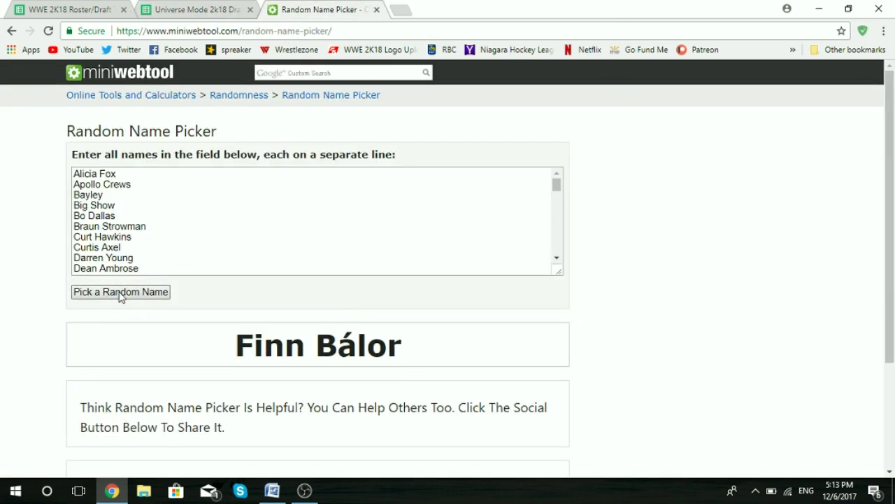
{"action": "left_click", "coordinate": [169, 5]}
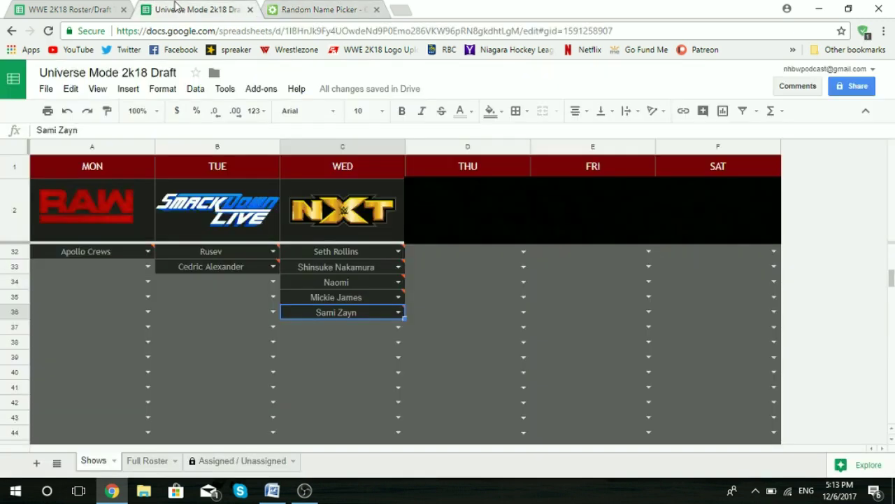
{"action": "left_click", "coordinate": [234, 279]}
{"action": "type", "text": "asuk"}
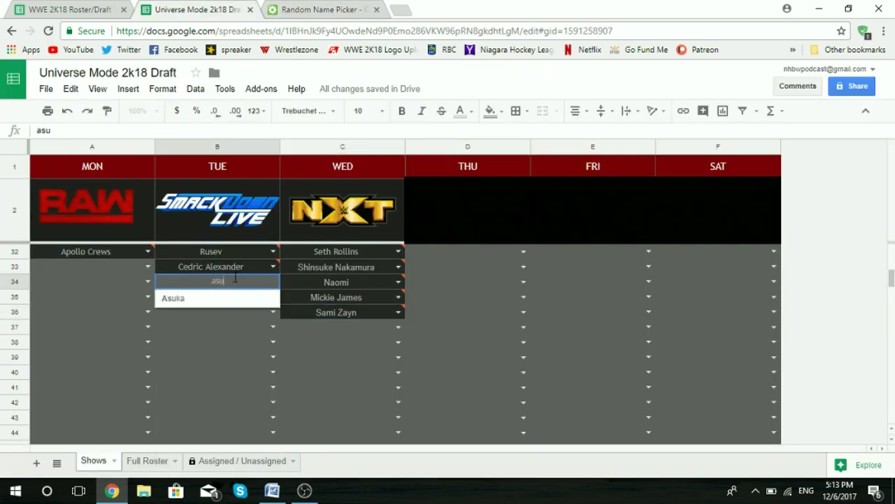
{"action": "left_click", "coordinate": [186, 299]}
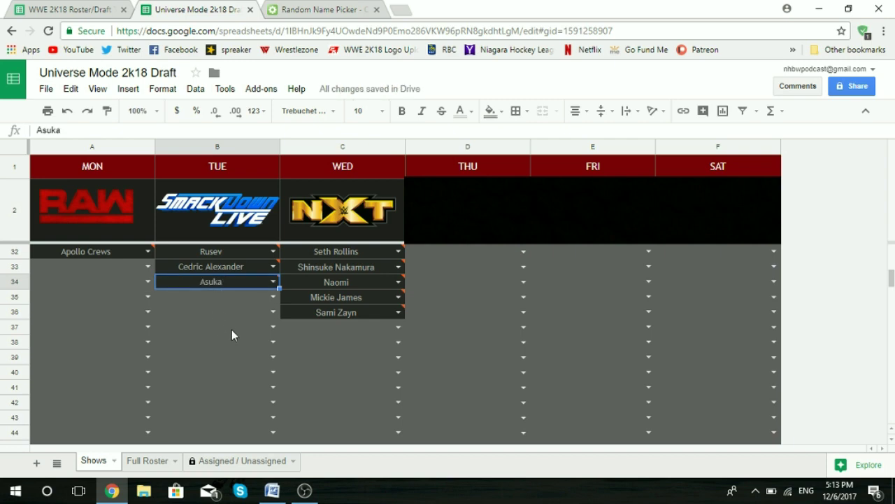
Draw a random name for Raw and enter Samoa Joe in cell A33 of its roster
{"action": "left_click", "coordinate": [316, 10]}
{"action": "left_click", "coordinate": [165, 298]}
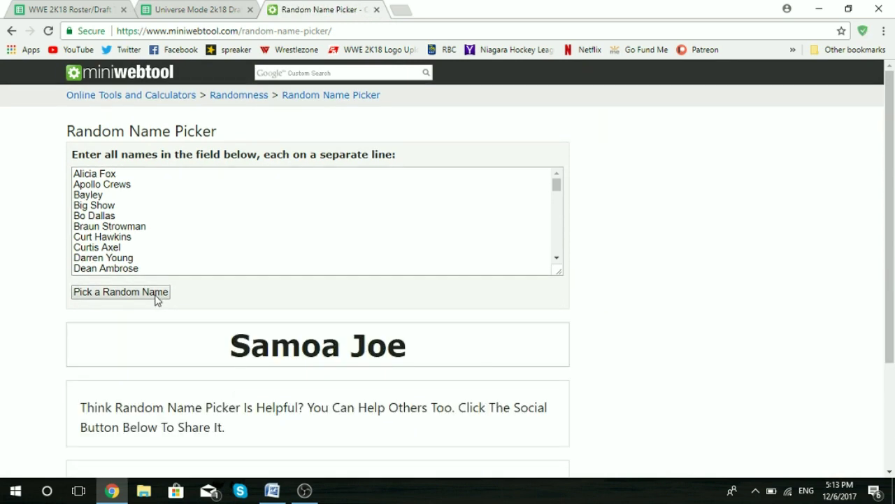
{"action": "left_click", "coordinate": [159, 7]}
{"action": "left_click", "coordinate": [97, 272]}
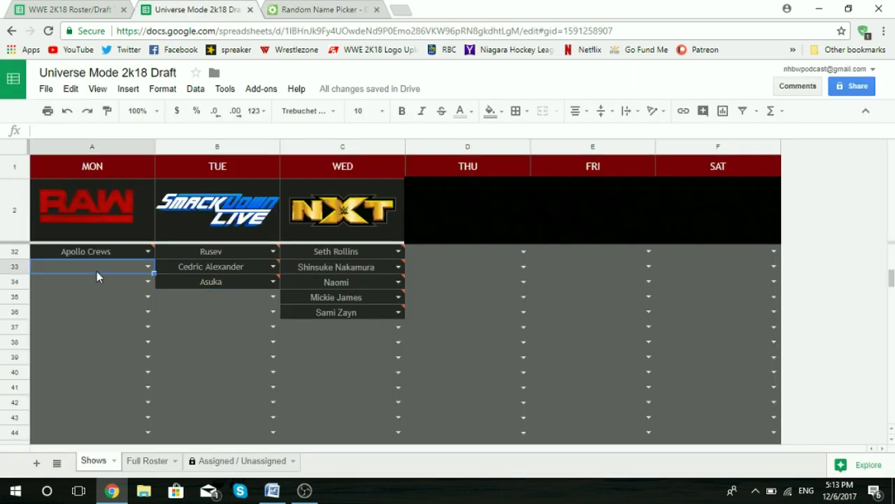
{"action": "type", "text": "sam"}
{"action": "left_click", "coordinate": [100, 282]}
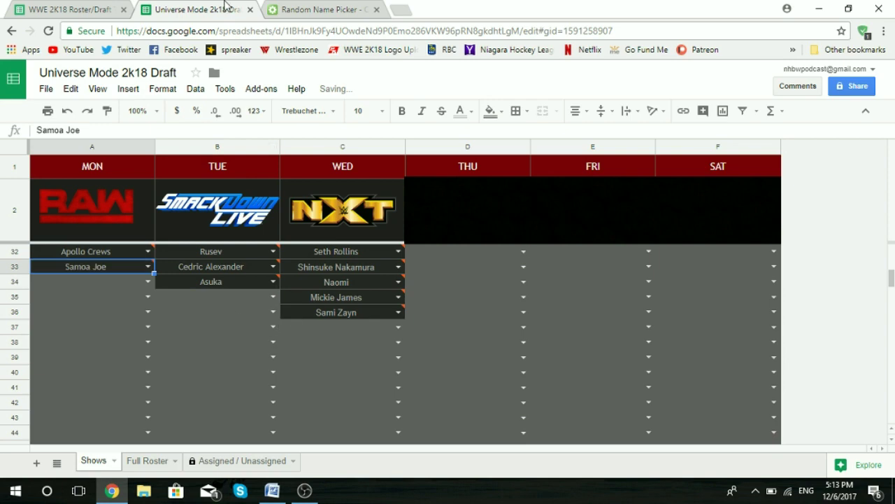
Draw random names for NXT, skipping the already drafted Apollo Crews, and enter Darren Young in cell C37
{"action": "left_click", "coordinate": [293, 9]}
{"action": "left_click", "coordinate": [130, 296]}
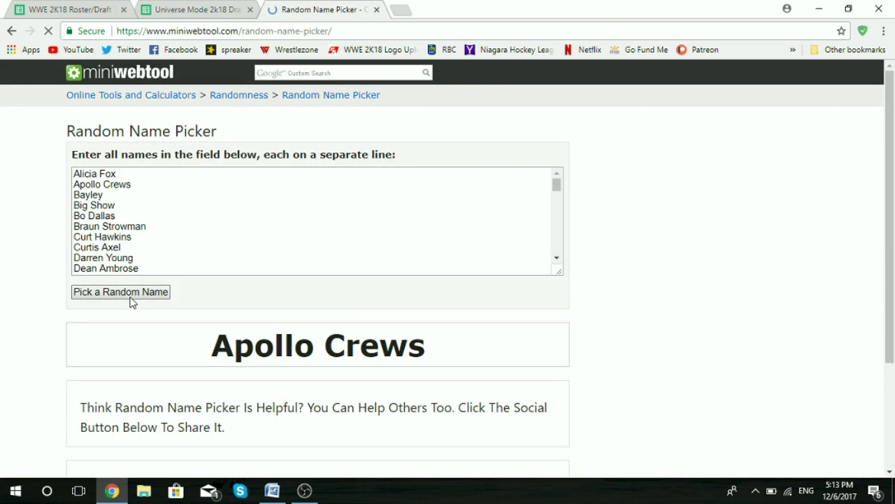
{"action": "left_click", "coordinate": [131, 296]}
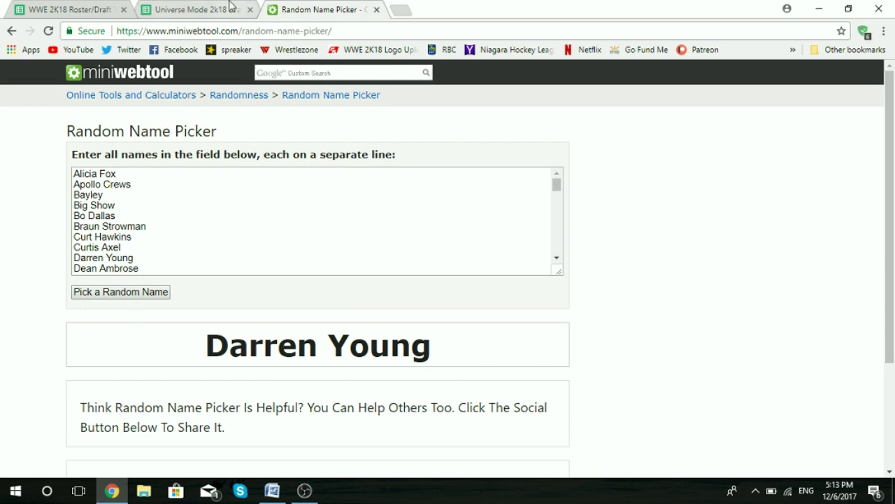
{"action": "left_click", "coordinate": [217, 9]}
{"action": "left_click", "coordinate": [345, 333]}
{"action": "type", "text": "dar"}
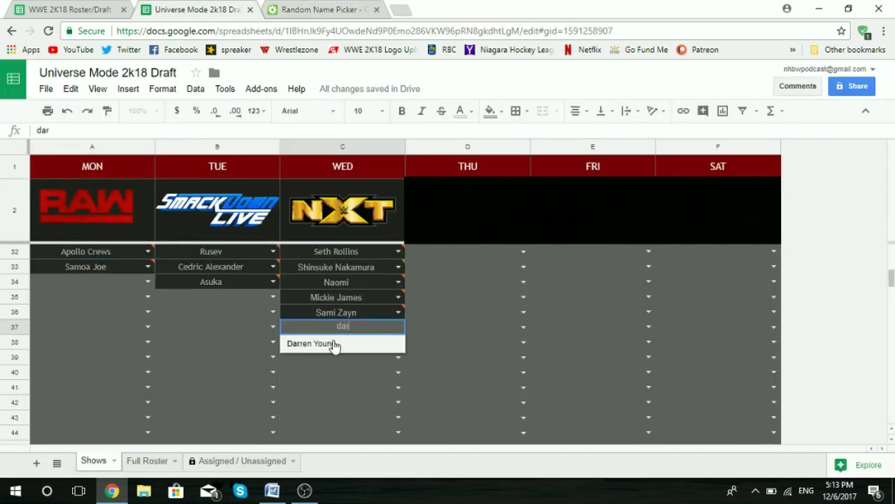
{"action": "left_click", "coordinate": [334, 344]}
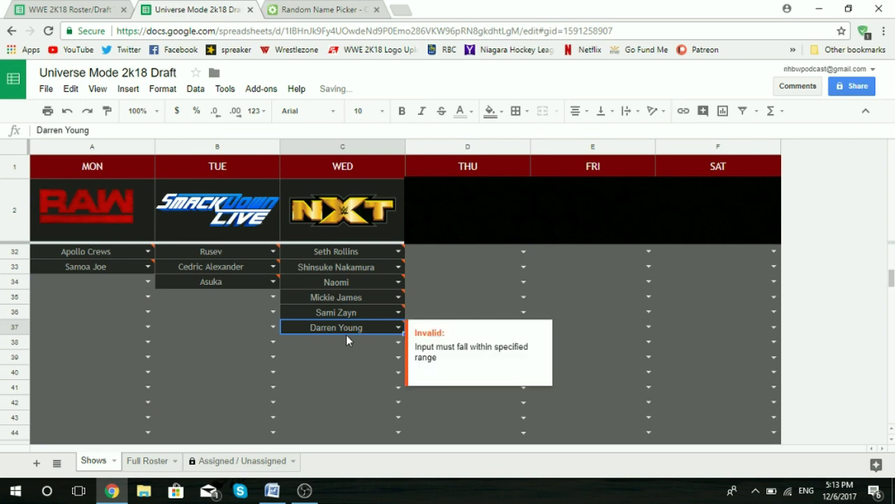
Draw a random name for SmackDown Live and enter Bayley in cell B35 of its roster
{"action": "left_click", "coordinate": [296, 9]}
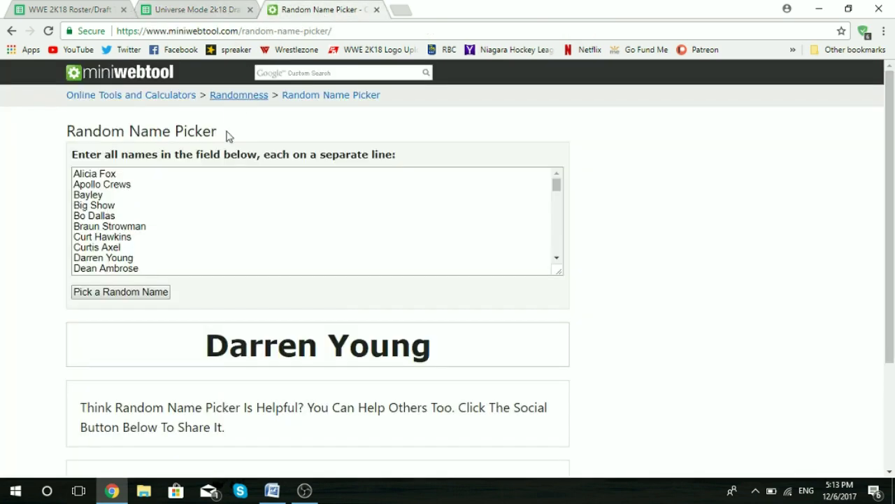
{"action": "left_click", "coordinate": [140, 293]}
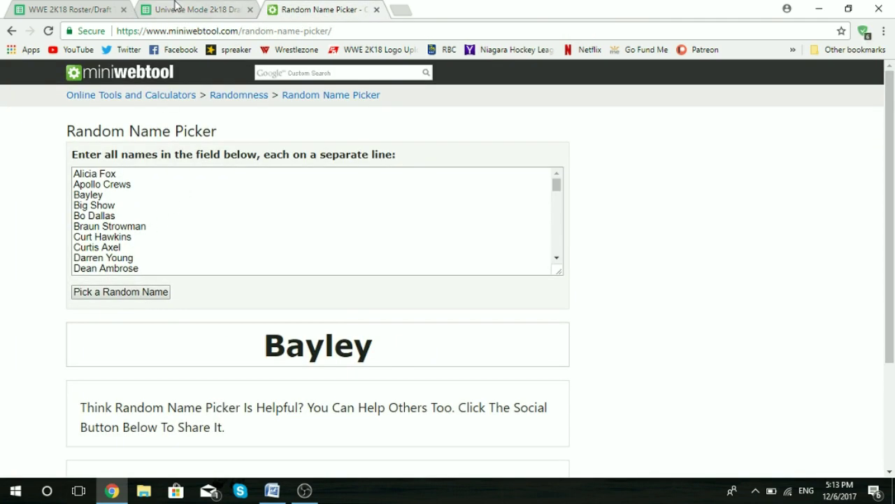
{"action": "left_click", "coordinate": [175, 9]}
{"action": "left_click", "coordinate": [204, 306]}
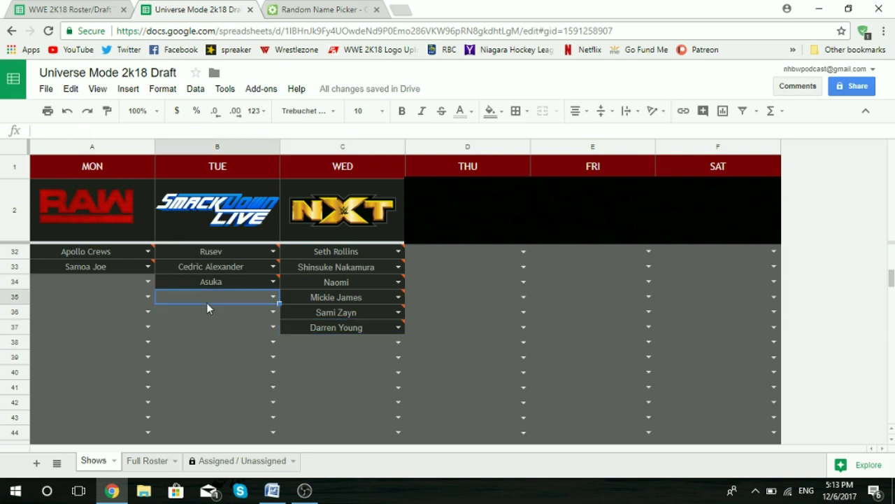
{"action": "double_click", "coordinate": [207, 306]}
{"action": "type", "text": "ba"}
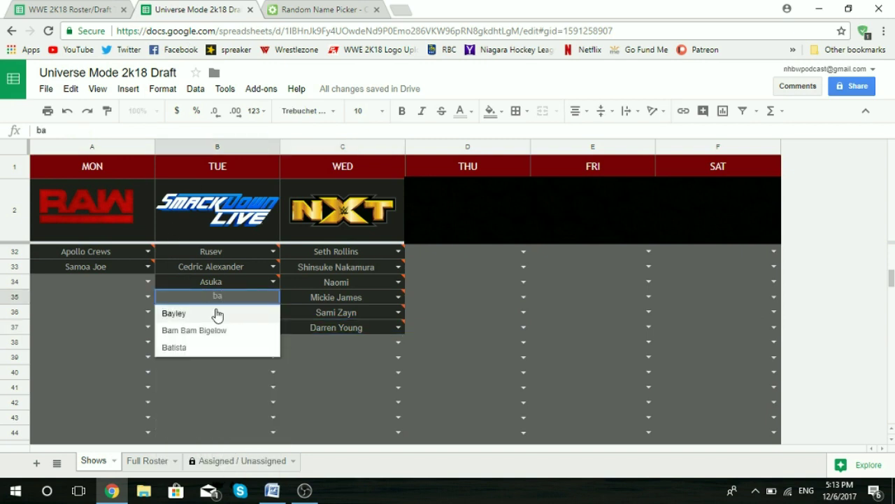
{"action": "left_click", "coordinate": [174, 313]}
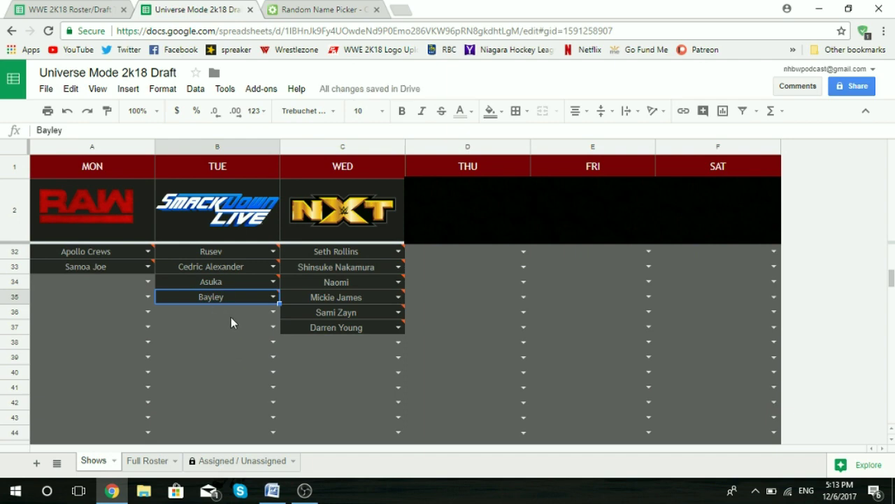
Review the wrestlers already drafted to the three show rosters, from row 35 up to row 5
{"action": "scroll", "coordinate": [231, 317], "scroll_direction": "up", "scroll_amount": 1}
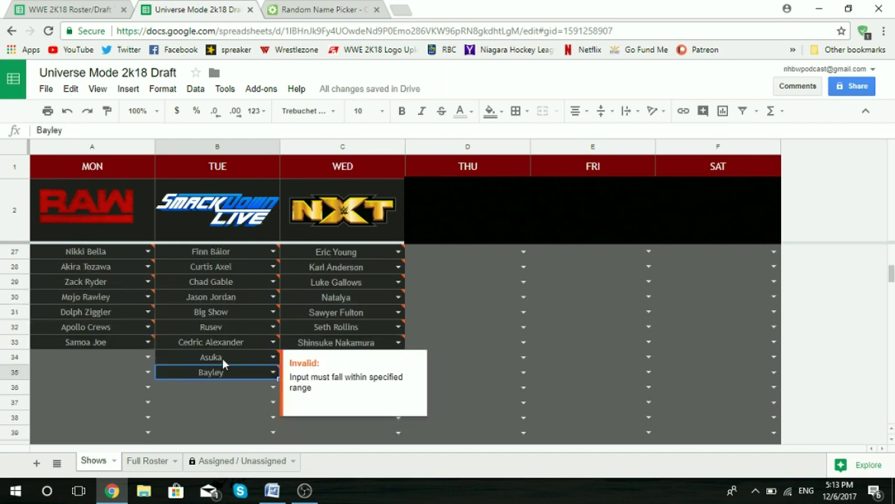
{"action": "scroll", "coordinate": [238, 308], "scroll_direction": "up", "scroll_amount": 3}
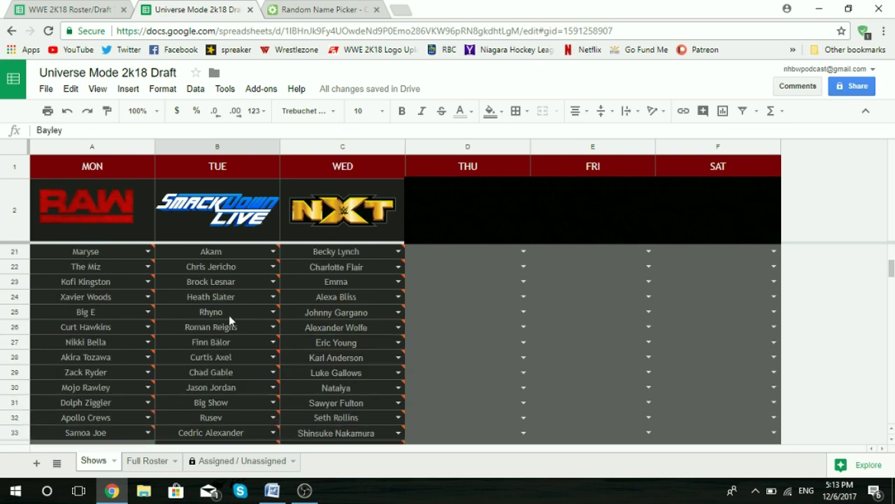
{"action": "scroll", "coordinate": [229, 319], "scroll_direction": "up", "scroll_amount": 1}
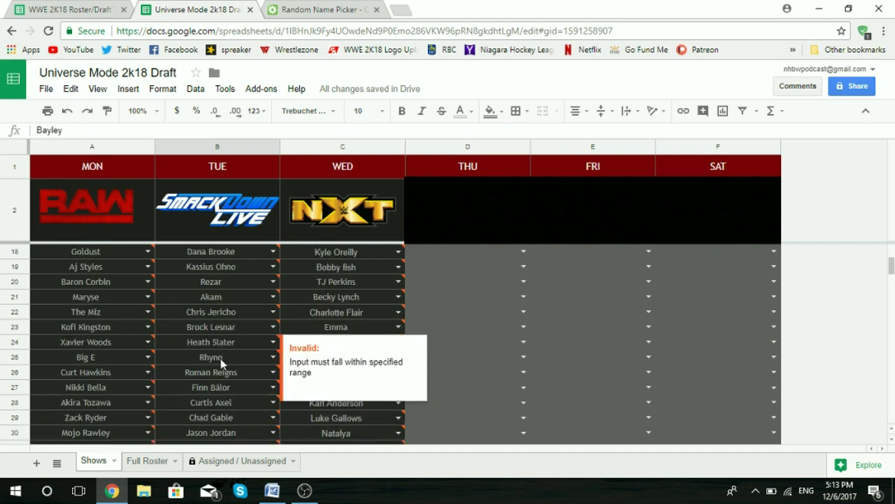
{"action": "scroll", "coordinate": [231, 364], "scroll_direction": "up", "scroll_amount": 2}
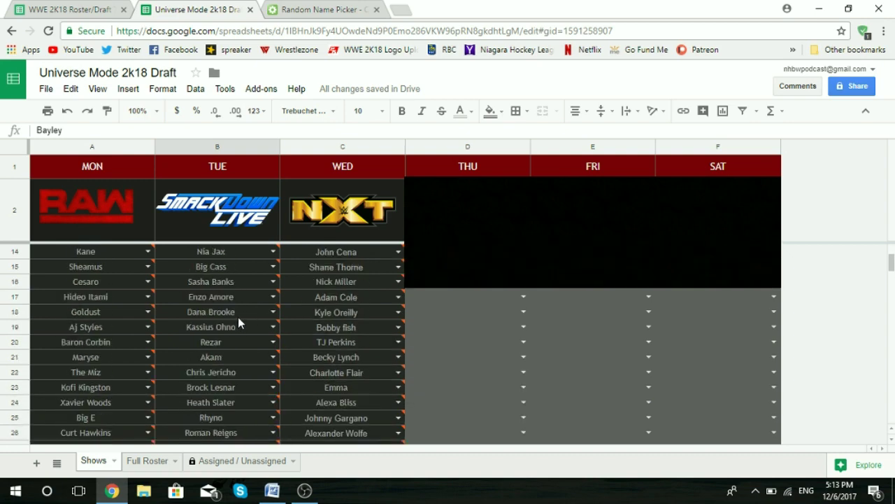
{"action": "scroll", "coordinate": [229, 312], "scroll_direction": "up", "scroll_amount": 2}
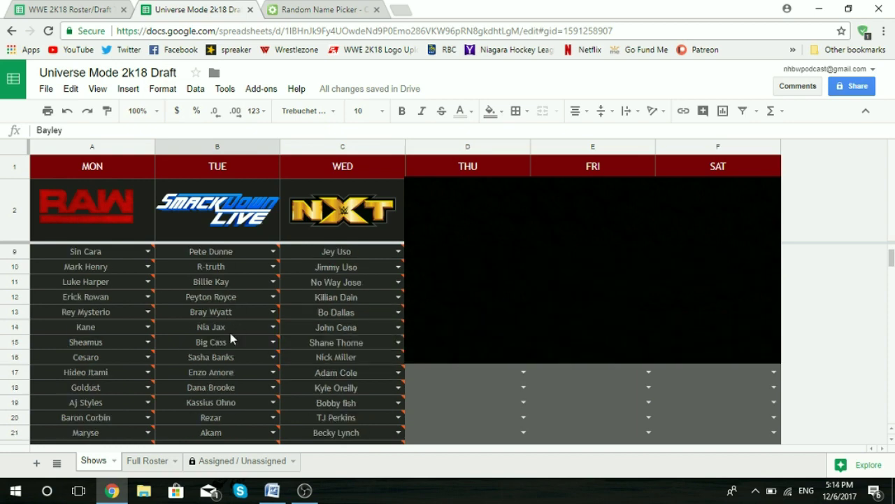
{"action": "scroll", "coordinate": [222, 329], "scroll_direction": "up", "scroll_amount": 1}
{"action": "scroll", "coordinate": [232, 311], "scroll_direction": "up", "scroll_amount": 2}
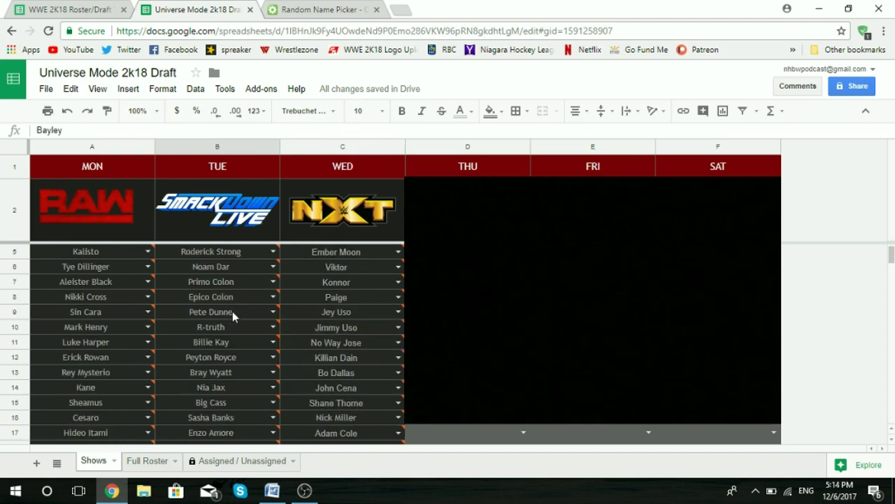
{"action": "scroll", "coordinate": [232, 312], "scroll_direction": "down", "scroll_amount": 12}
{"action": "scroll", "coordinate": [231, 298], "scroll_direction": "up", "scroll_amount": 6}
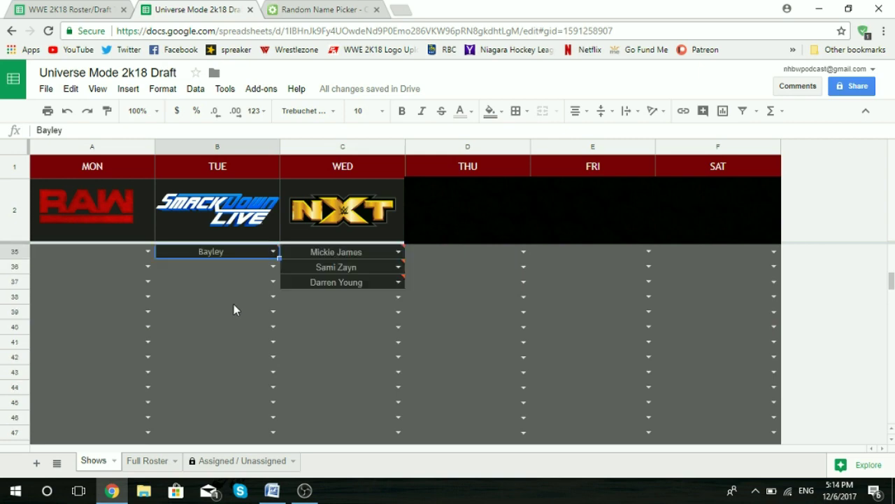
{"action": "scroll", "coordinate": [145, 341], "scroll_direction": "up", "scroll_amount": 1}
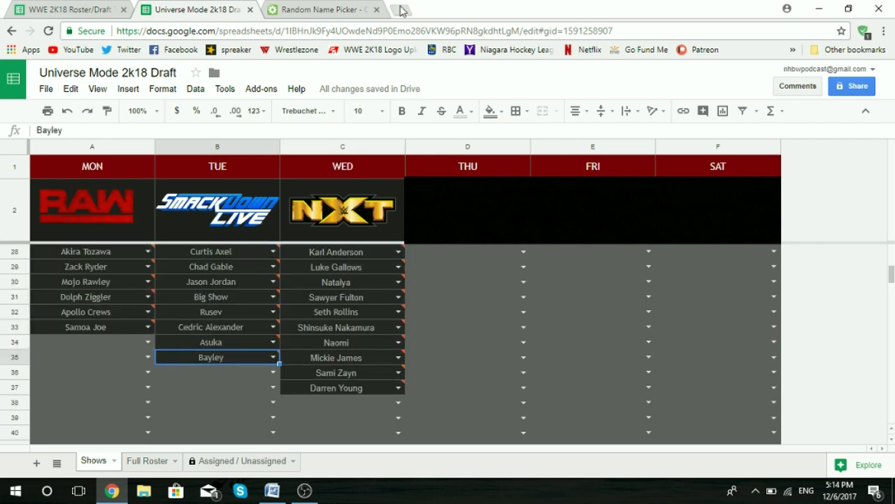
Draw random names for Raw, skipping Xavier Woods, and enter Toni Storm in cell A34 of its roster
{"action": "left_click", "coordinate": [322, 10]}
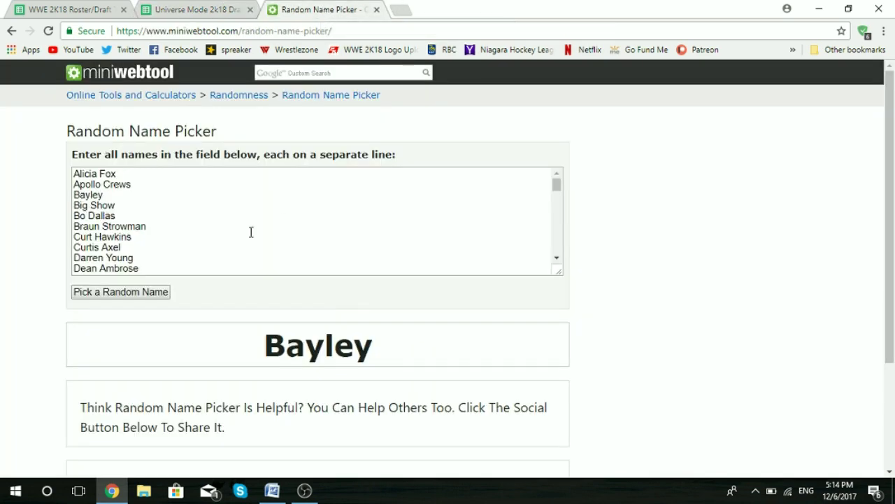
{"action": "left_click", "coordinate": [152, 290]}
{"action": "left_click", "coordinate": [152, 290]}
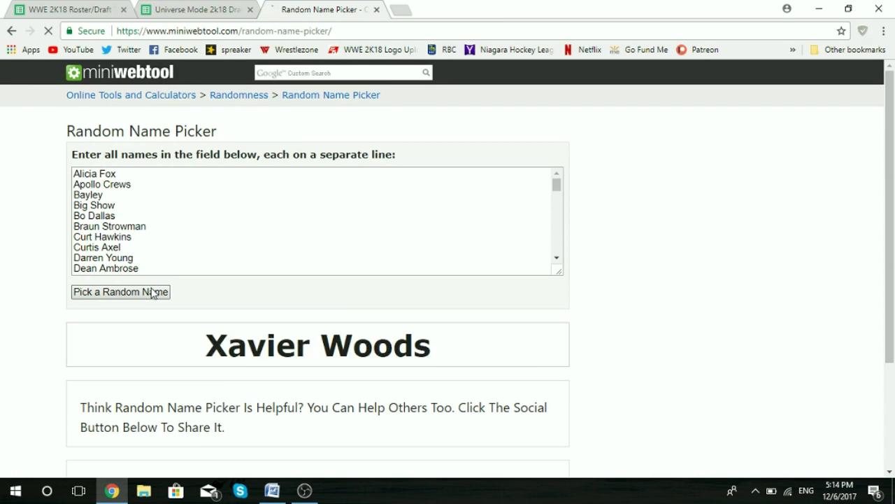
{"action": "left_click", "coordinate": [153, 292]}
{"action": "left_click", "coordinate": [161, 9]}
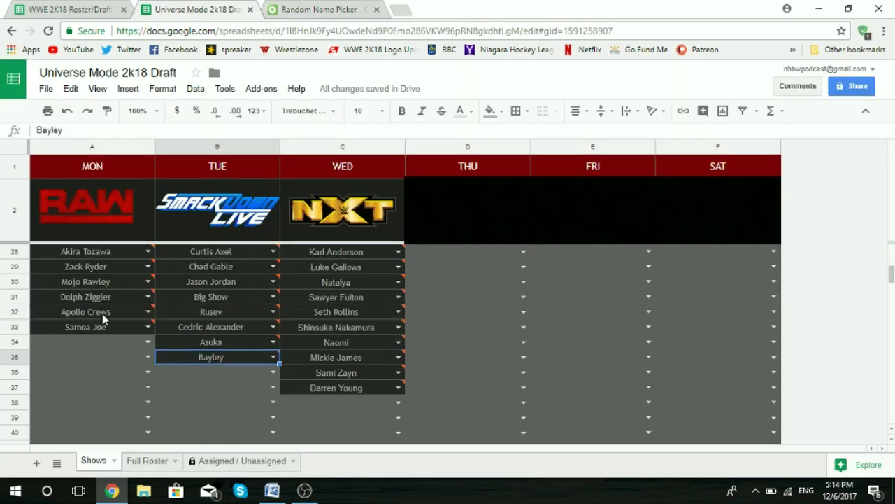
{"action": "left_click", "coordinate": [99, 343]}
{"action": "type", "text": "to"}
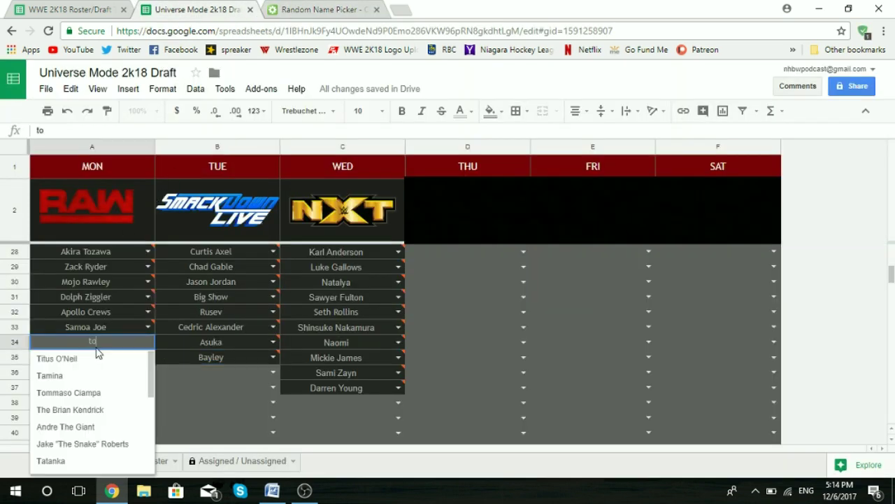
{"action": "type", "text": "ni"}
{"action": "key", "text": "BackSpace"}
{"action": "key", "text": "BackSpace"}
{"action": "key", "text": "BackSpace"}
{"action": "key", "text": "BackSpace"}
{"action": "type", "text": "To"}
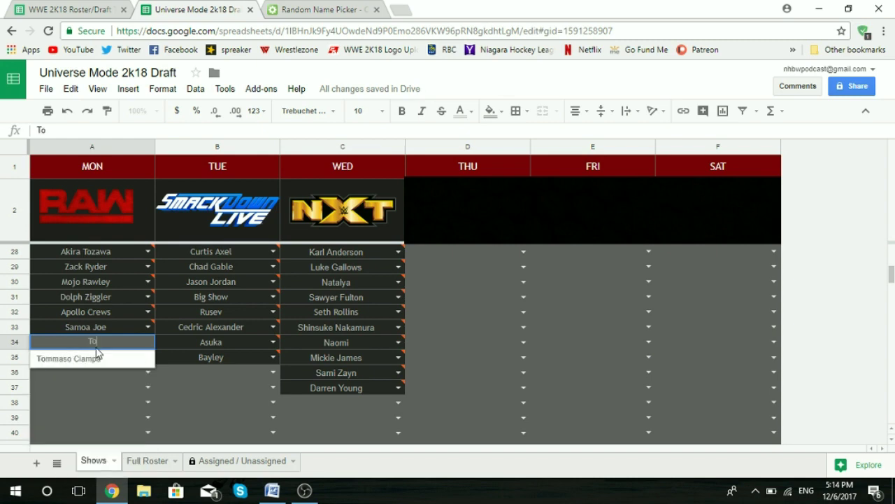
{"action": "type", "text": "ni Stor"}
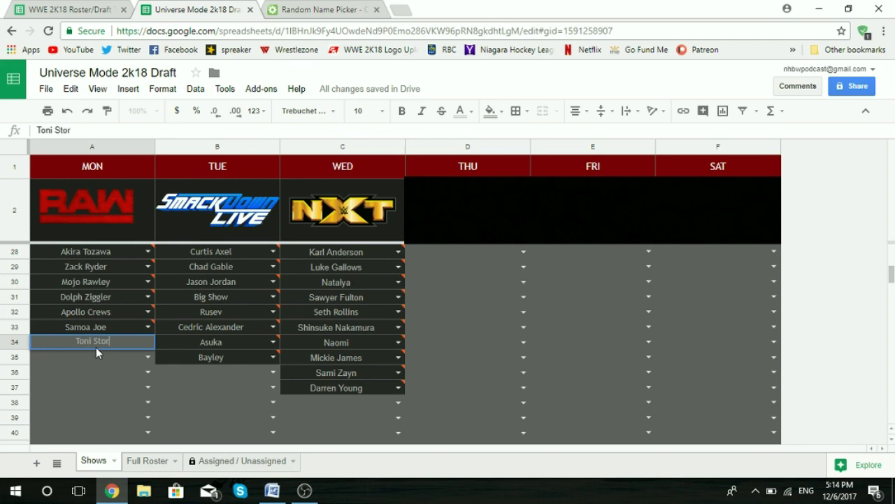
{"action": "type", "text": "m"}
Draw a random name for NXT and enter Neville in cell C38 of its roster
{"action": "left_click", "coordinate": [339, 402]}
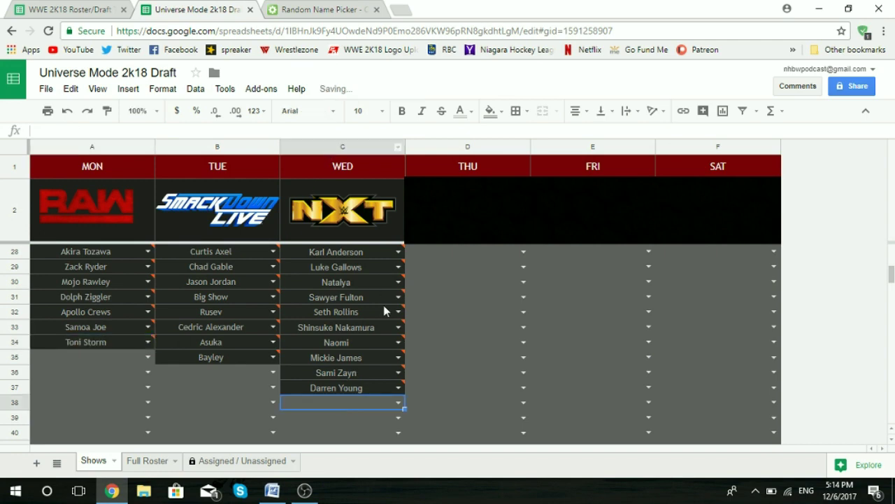
{"action": "left_click", "coordinate": [323, 9]}
{"action": "left_click", "coordinate": [142, 291]}
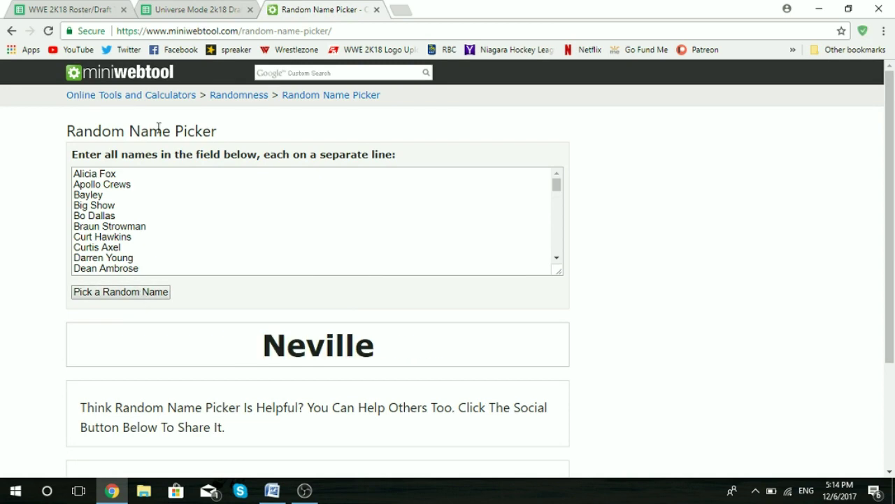
{"action": "left_click", "coordinate": [180, 9]}
{"action": "type", "text": "Nv"}
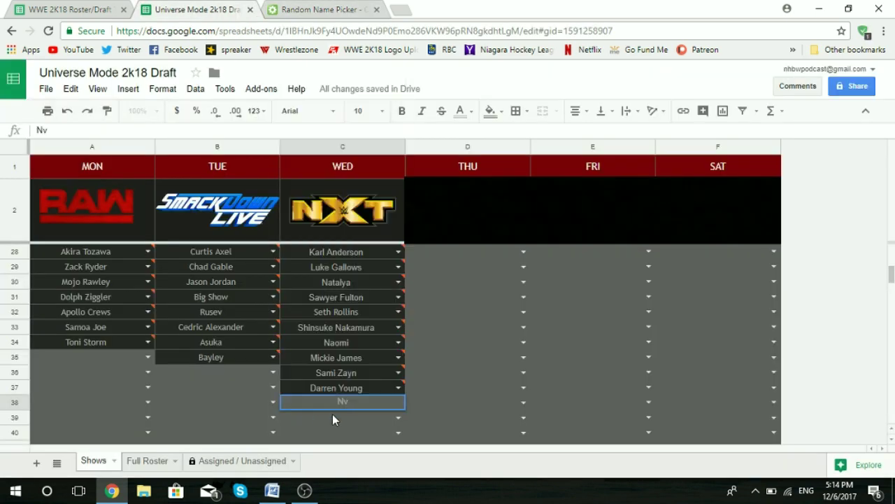
{"action": "key", "text": "BackSpace"}
{"action": "type", "text": "e"}
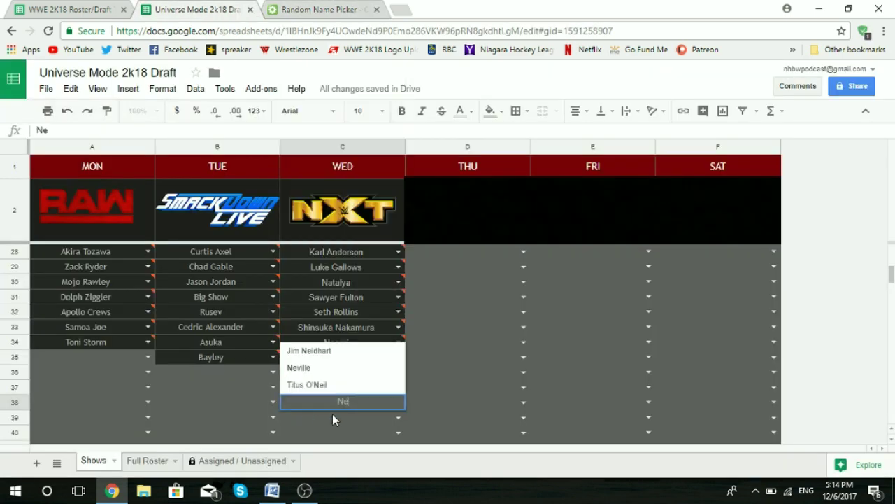
{"action": "left_click", "coordinate": [337, 373]}
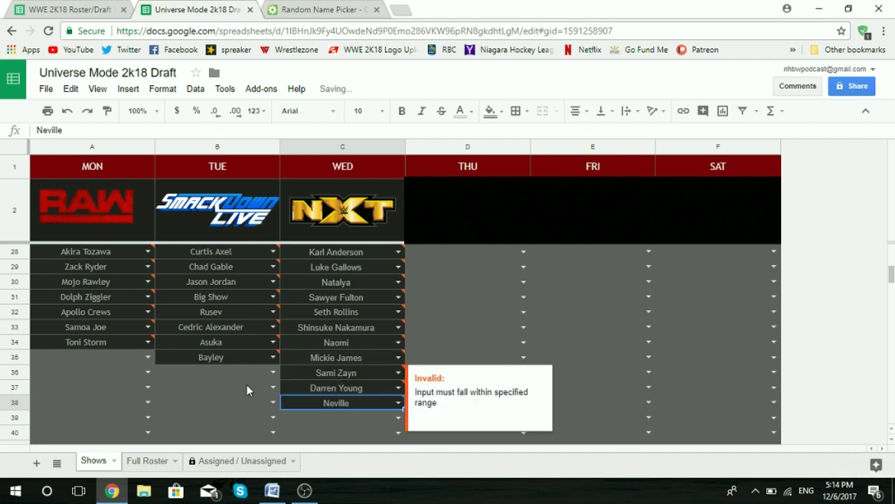
Draw a random name for SmackDown Live and enter Alicia Fox in cell B36 of its roster
{"action": "left_click", "coordinate": [308, 9]}
{"action": "left_click", "coordinate": [110, 295]}
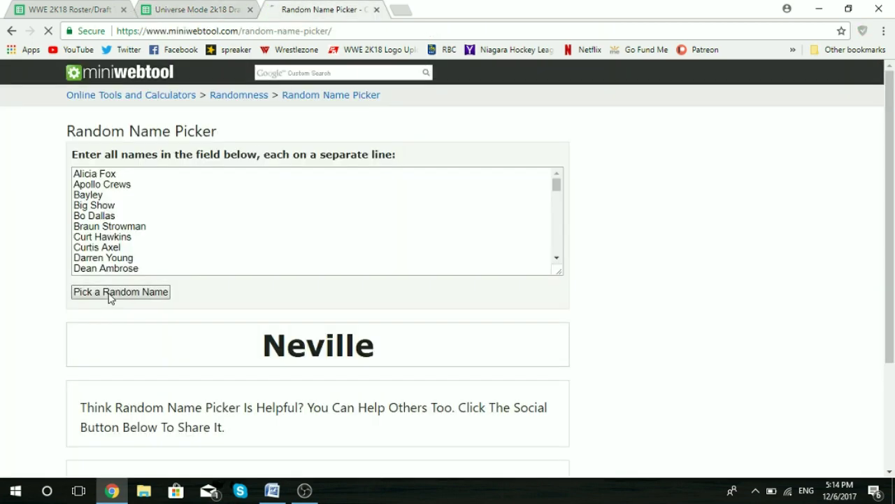
{"action": "left_click", "coordinate": [113, 296]}
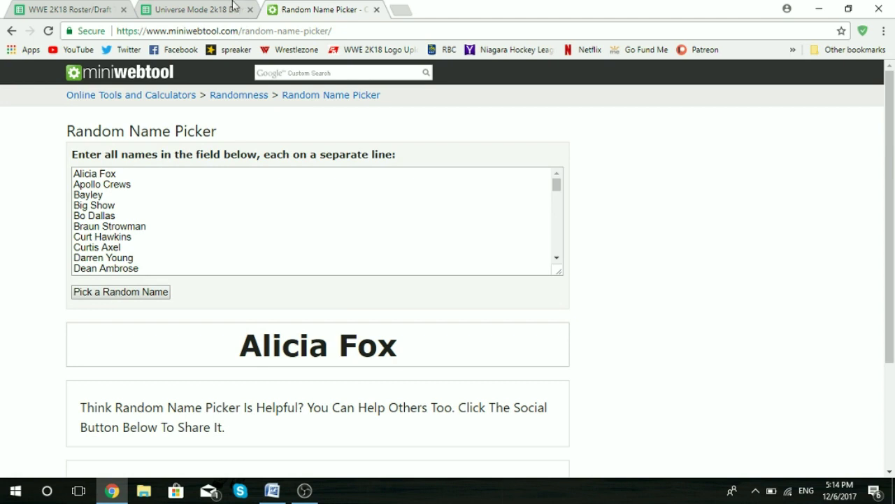
{"action": "left_click", "coordinate": [203, 9]}
{"action": "left_click", "coordinate": [196, 371]}
{"action": "type", "text": "al"}
{"action": "left_click", "coordinate": [209, 353]}
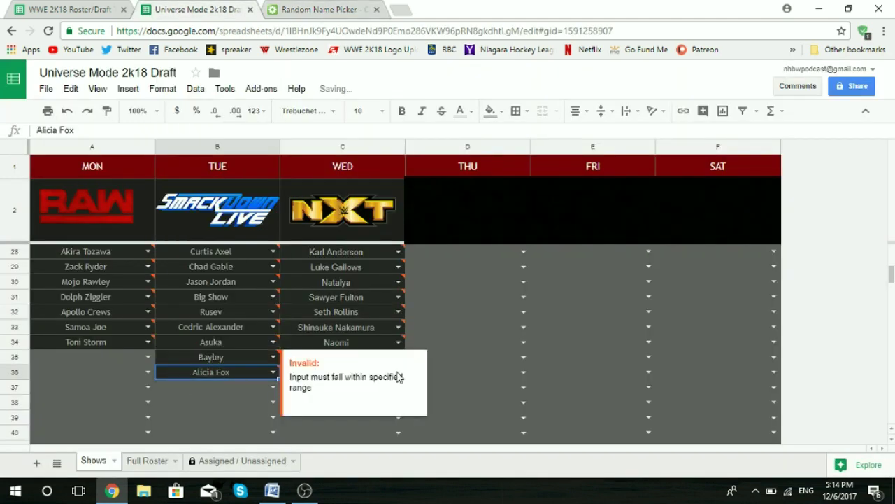
Draw random names for Raw, skipping Naomi and Big E, and enter Liv Morgan in cell A35
{"action": "left_click", "coordinate": [294, 9]}
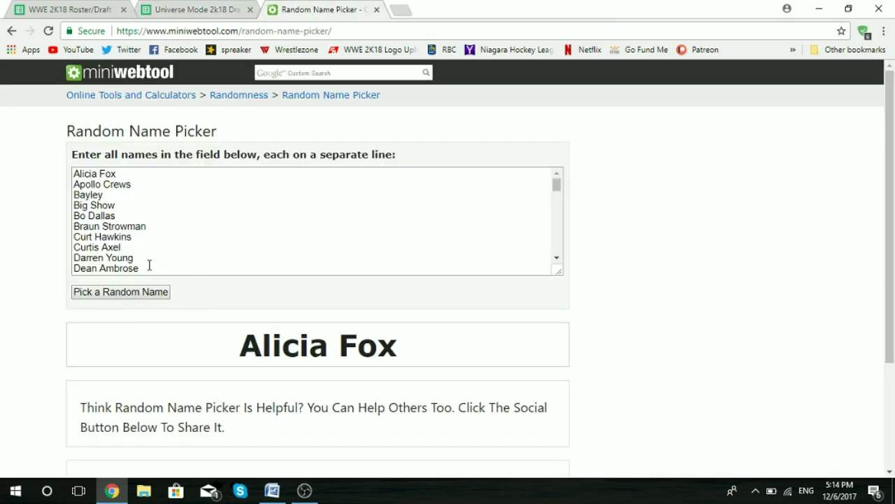
{"action": "left_click", "coordinate": [118, 297]}
{"action": "left_click", "coordinate": [115, 297]}
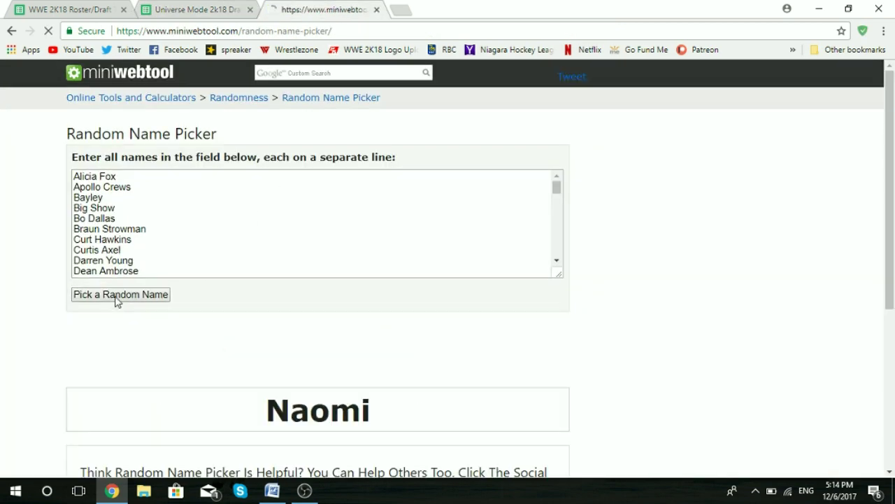
{"action": "left_click", "coordinate": [117, 297]}
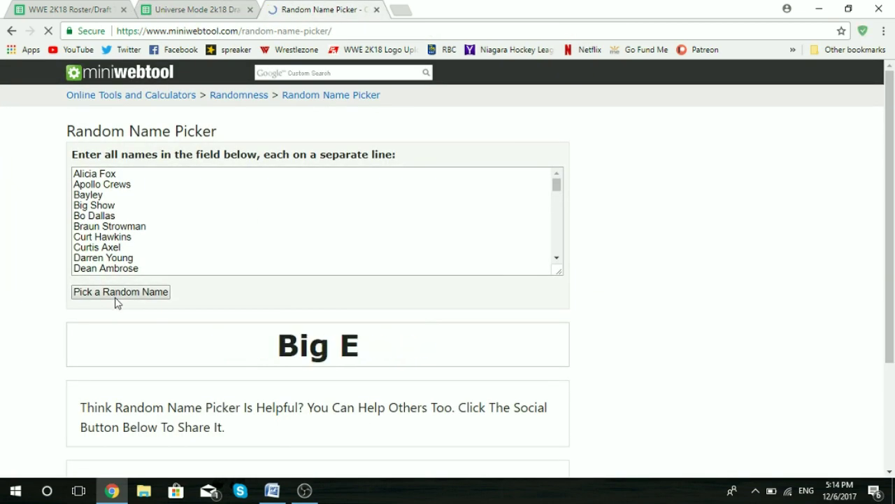
{"action": "left_click", "coordinate": [117, 297]}
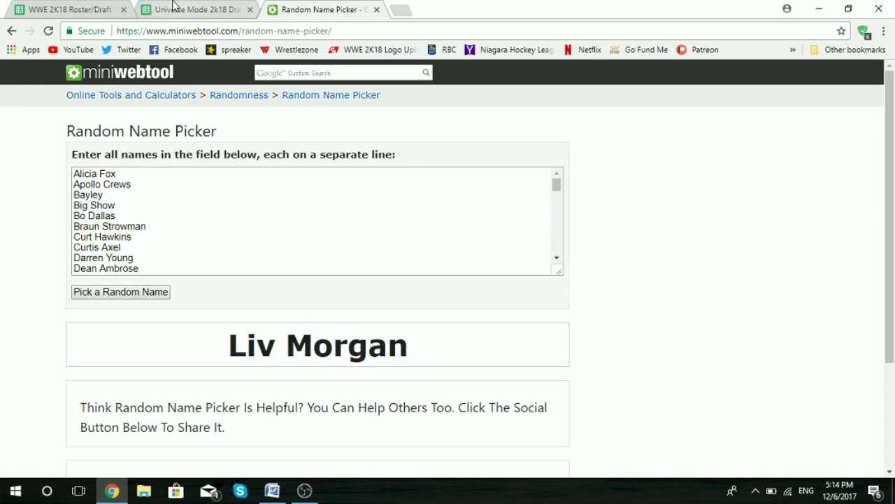
{"action": "left_click", "coordinate": [176, 9]}
{"action": "left_click", "coordinate": [95, 356]}
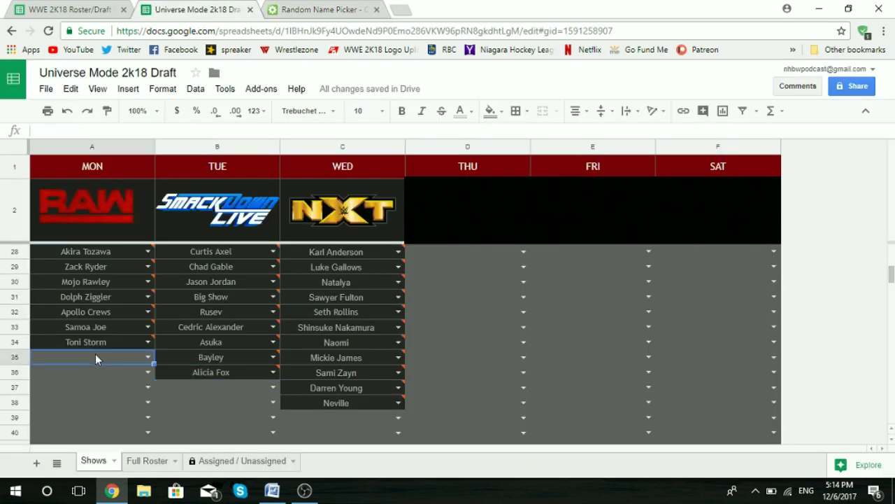
{"action": "type", "text": "Liv"}
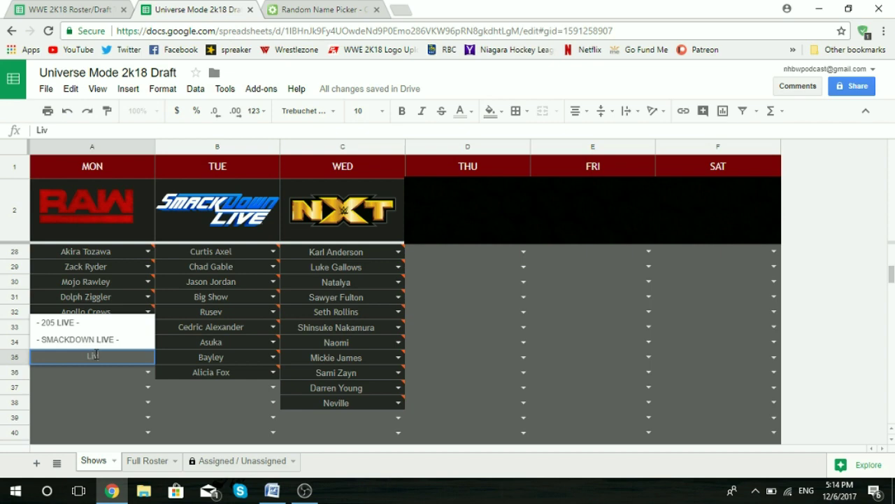
{"action": "type", "text": " Morgan"}
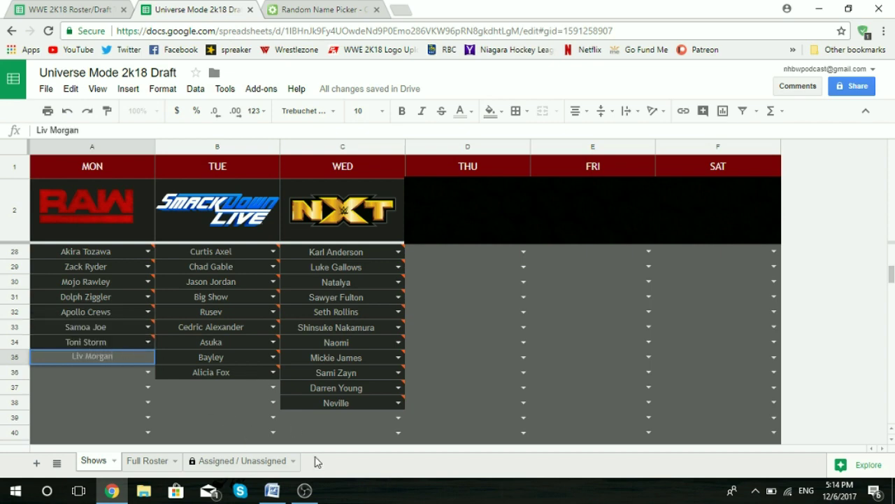
Draw random names for NXT, skipping Big E, and enter Trent Seven in cell C39 and Tyler Bate in cell C40
{"action": "left_click", "coordinate": [312, 9]}
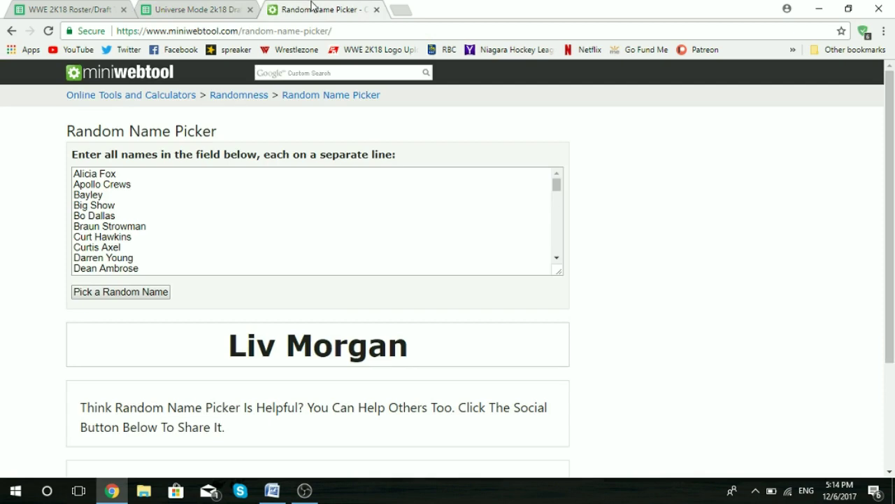
{"action": "left_click", "coordinate": [116, 292]}
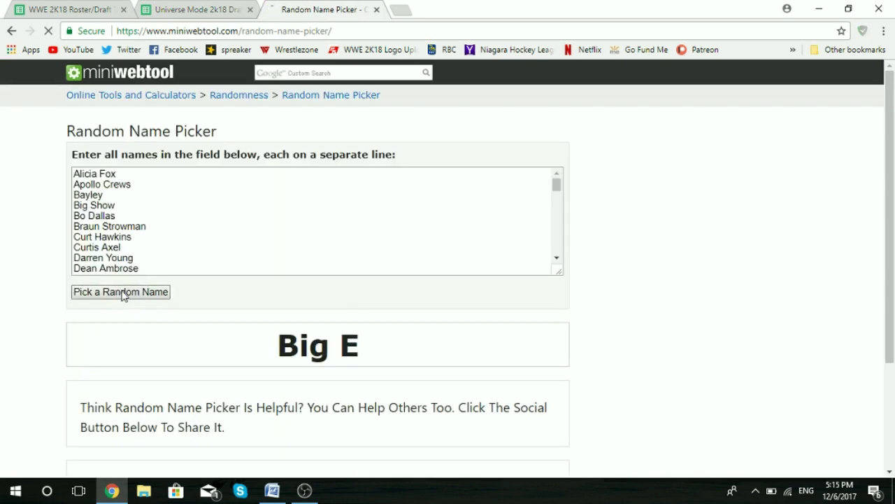
{"action": "left_click", "coordinate": [121, 293]}
{"action": "left_click", "coordinate": [196, 9]}
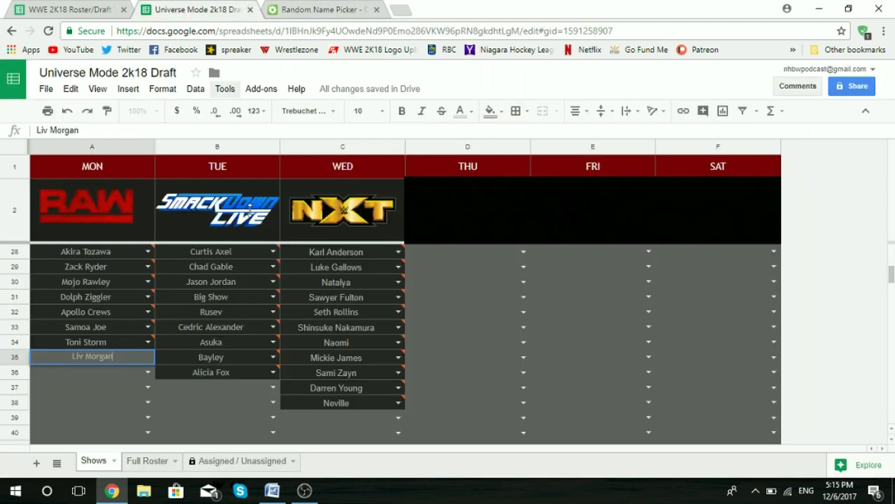
{"action": "left_click", "coordinate": [353, 412]}
{"action": "type", "text": "Tren"}
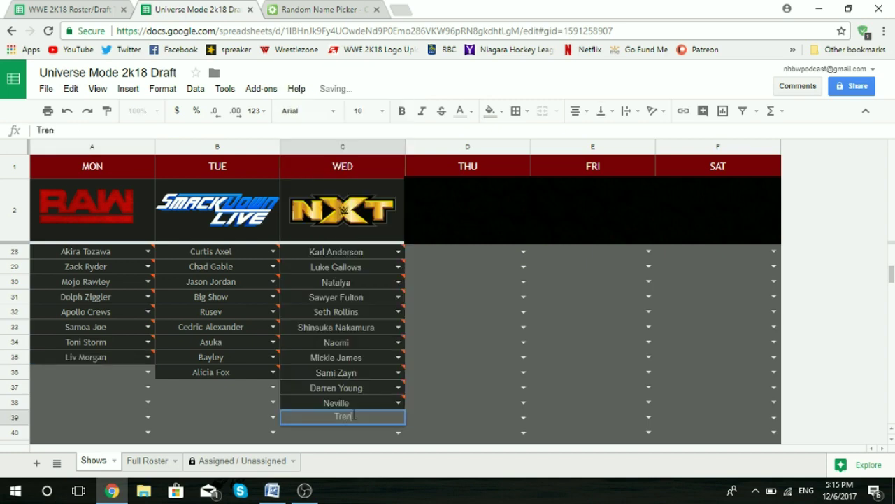
{"action": "type", "text": "t Sevne"}
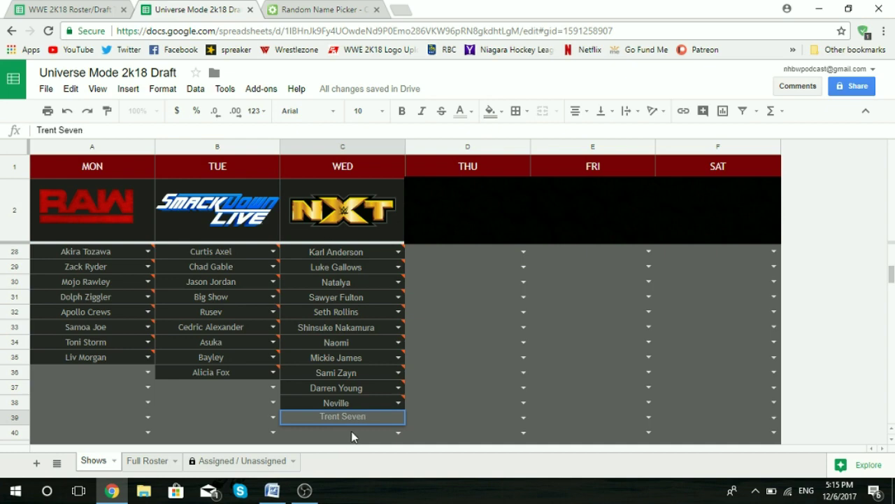
{"action": "left_click", "coordinate": [365, 428]}
{"action": "type", "text": "Tyler Bate"}
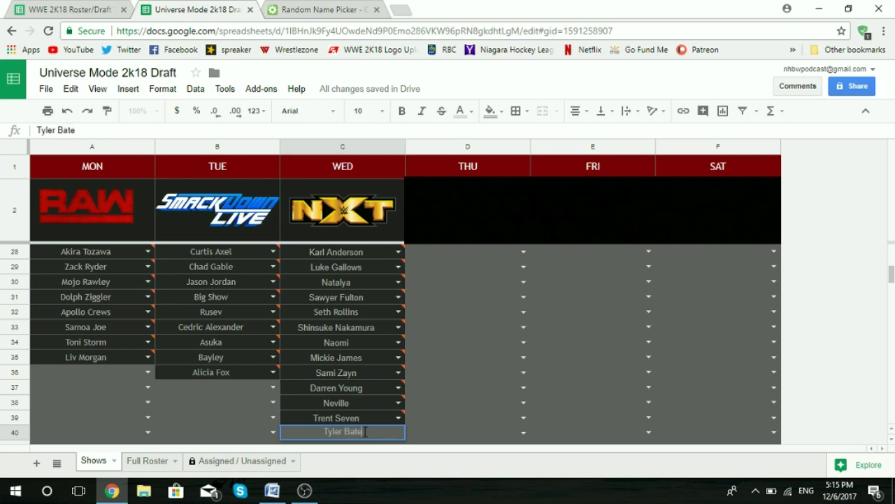
Draw random names for SmackDown Live, skipping the already drafted Bayley, and enter Kairi Sane in cell B37
{"action": "left_click", "coordinate": [293, 11]}
{"action": "left_click", "coordinate": [143, 292]}
{"action": "left_click", "coordinate": [135, 294]}
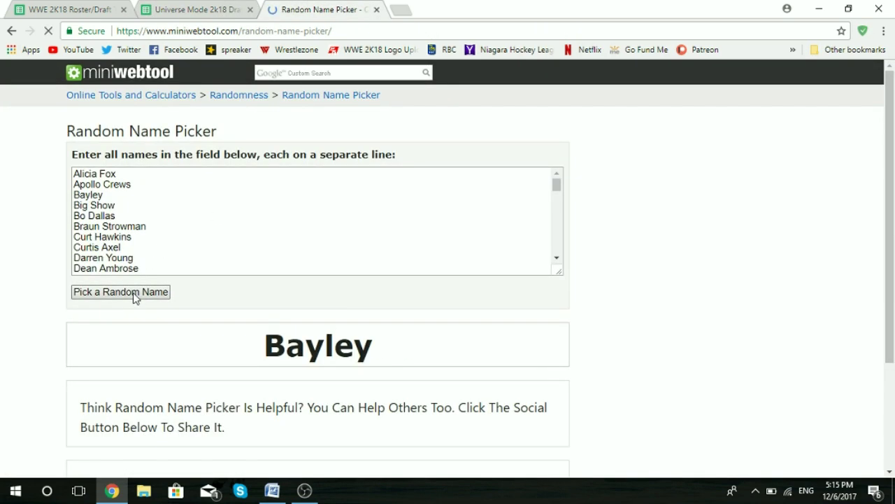
{"action": "left_click", "coordinate": [135, 294]}
{"action": "left_click", "coordinate": [135, 293]}
{"action": "left_click", "coordinate": [134, 294]}
{"action": "left_click", "coordinate": [207, 9]}
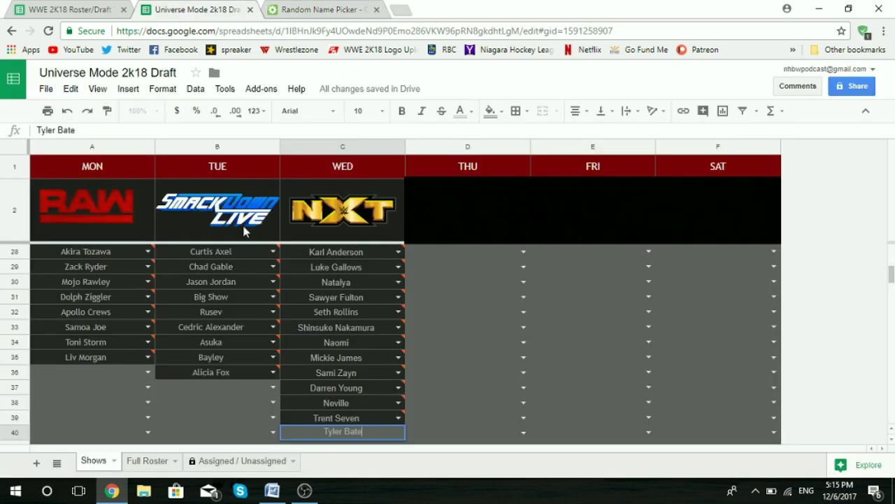
{"action": "left_click", "coordinate": [216, 390]}
{"action": "type", "text": "Kair"}
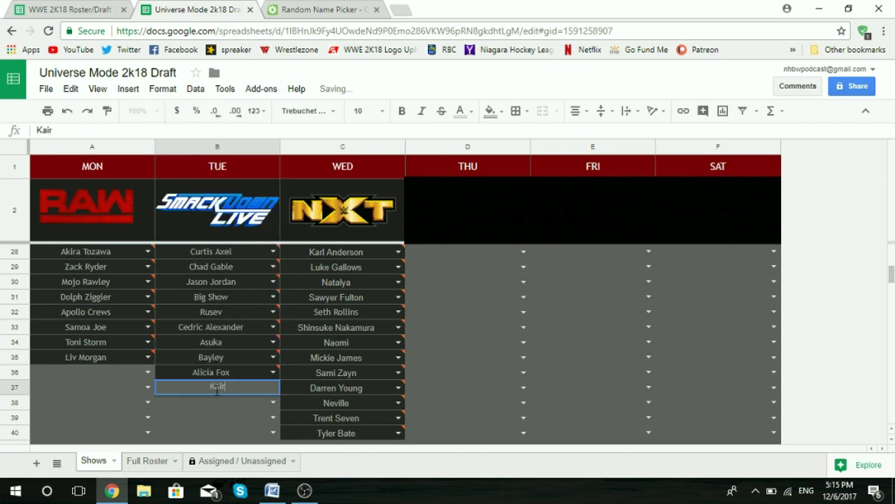
{"action": "key", "text": "BackSpace"}
{"action": "key", "text": "BackSpace"}
{"action": "key", "text": "BackSpace"}
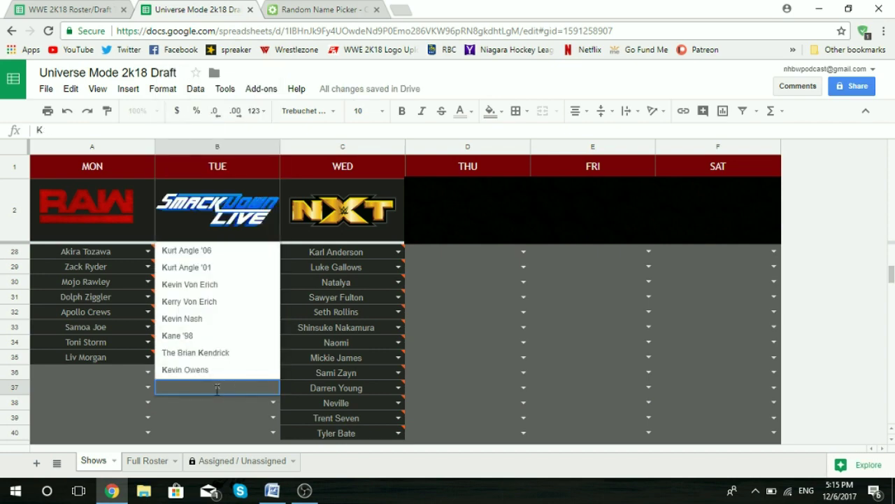
{"action": "type", "text": "airi Sane"}
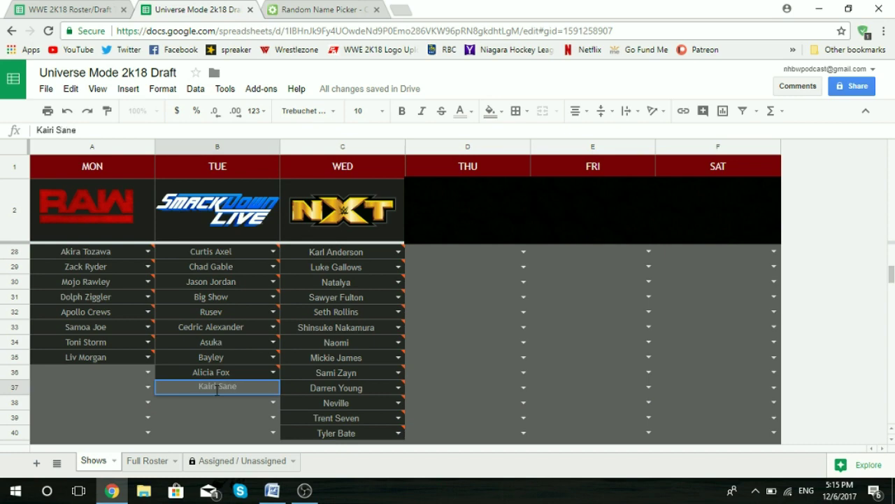
Draw random names for Raw, skipping the already drafted Samoa Joe, and enter Rich Swann in cell A36
{"action": "left_click", "coordinate": [96, 387]}
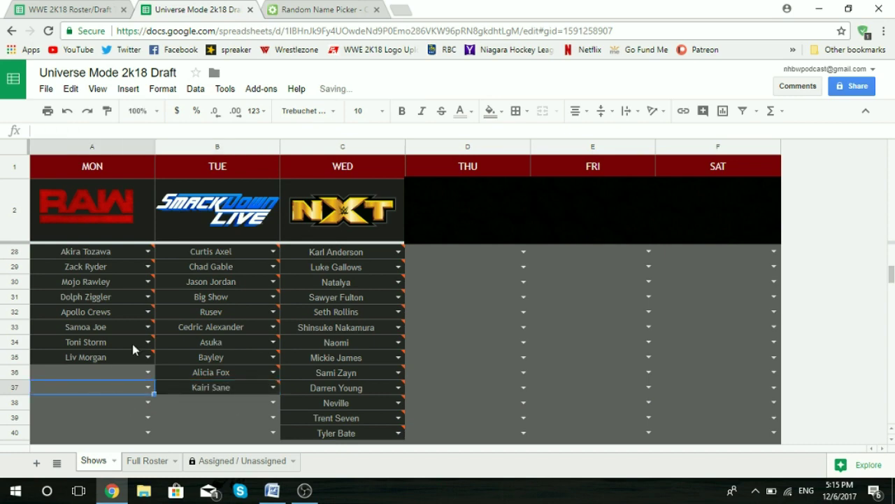
{"action": "key", "text": "ctrl+Tab"}
{"action": "left_click", "coordinate": [120, 301]}
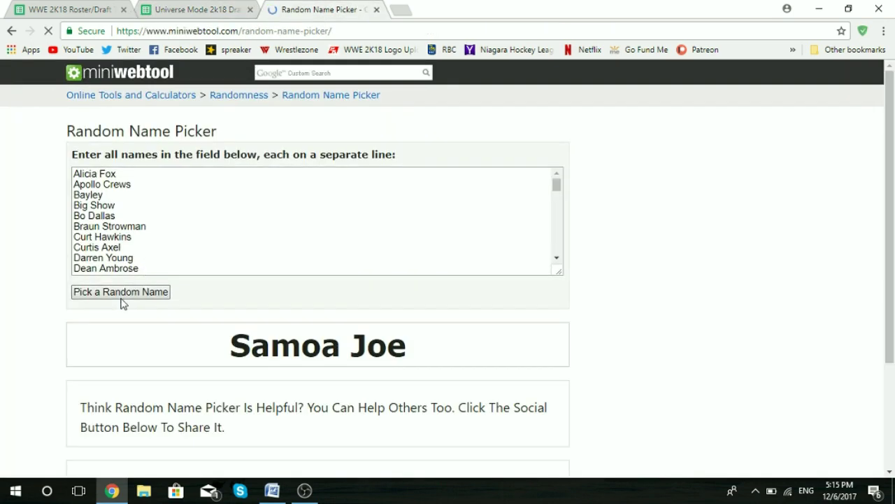
{"action": "left_click", "coordinate": [121, 299]}
{"action": "left_click", "coordinate": [122, 299]}
{"action": "left_click", "coordinate": [122, 298]}
{"action": "left_click", "coordinate": [121, 299]}
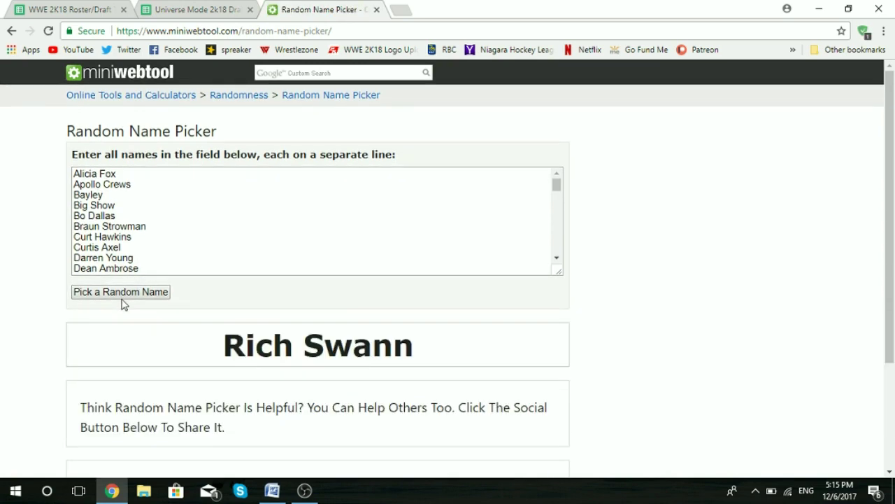
{"action": "key", "text": "ctrl+shift+Tab"}
{"action": "left_click", "coordinate": [101, 374]}
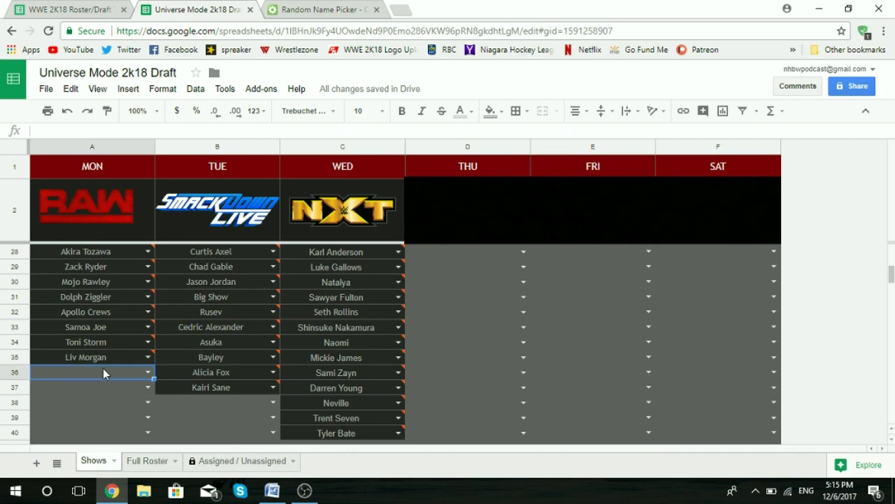
{"action": "type", "text": "Rich"}
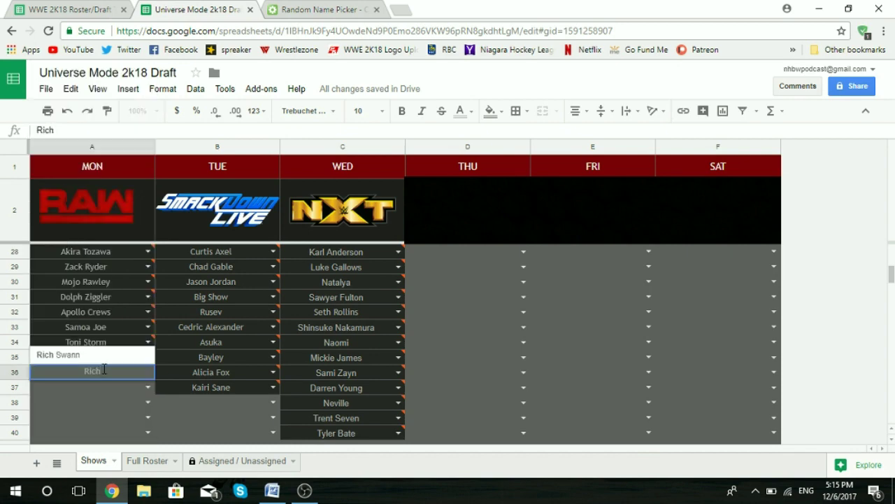
{"action": "left_click", "coordinate": [110, 357]}
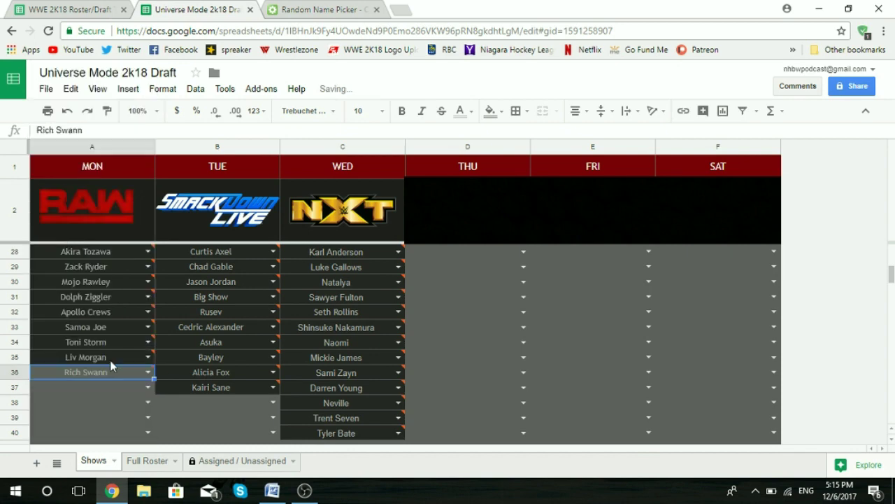
{"action": "scroll", "coordinate": [225, 350], "scroll_direction": "down", "scroll_amount": 2}
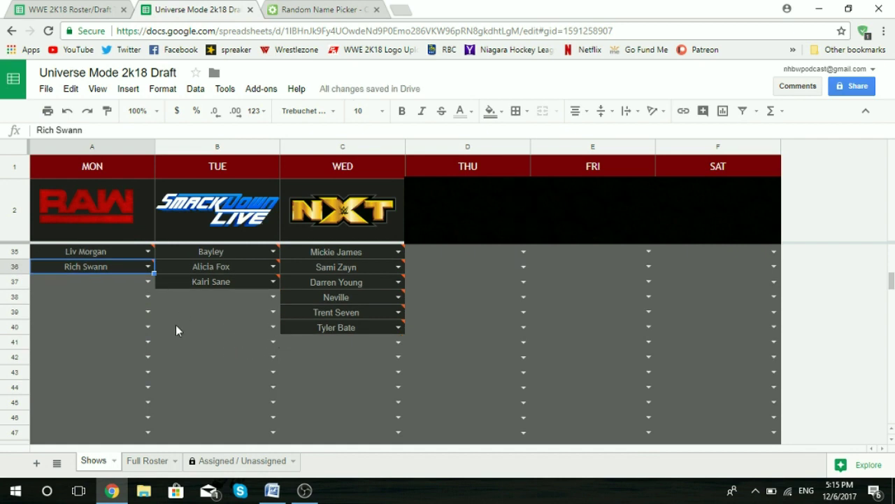
{"action": "left_click", "coordinate": [304, 9]}
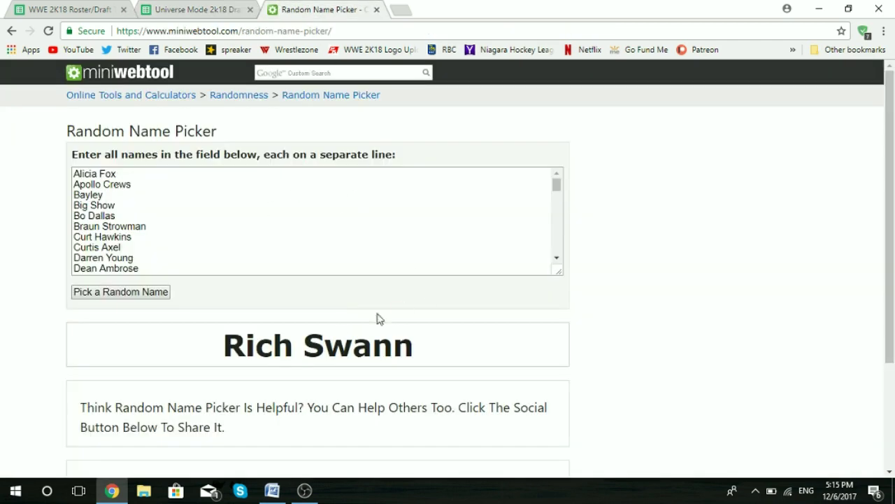
{"action": "left_click", "coordinate": [401, 13]}
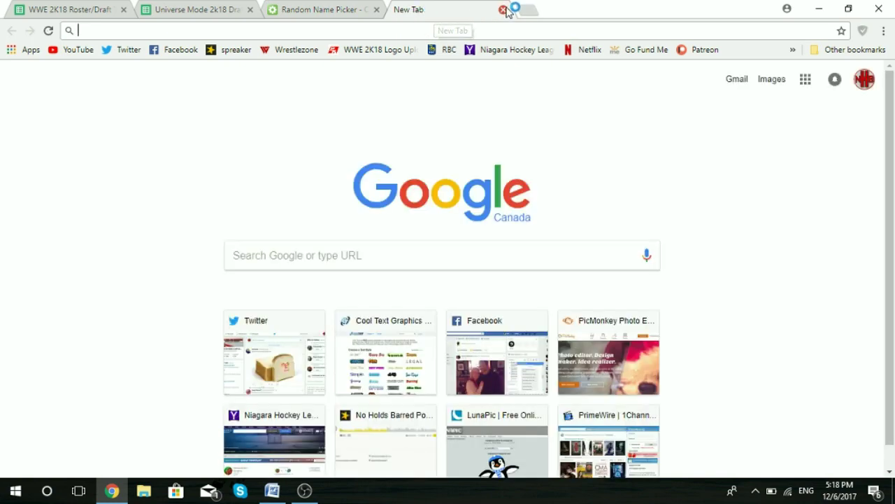
{"action": "left_click", "coordinate": [503, 10]}
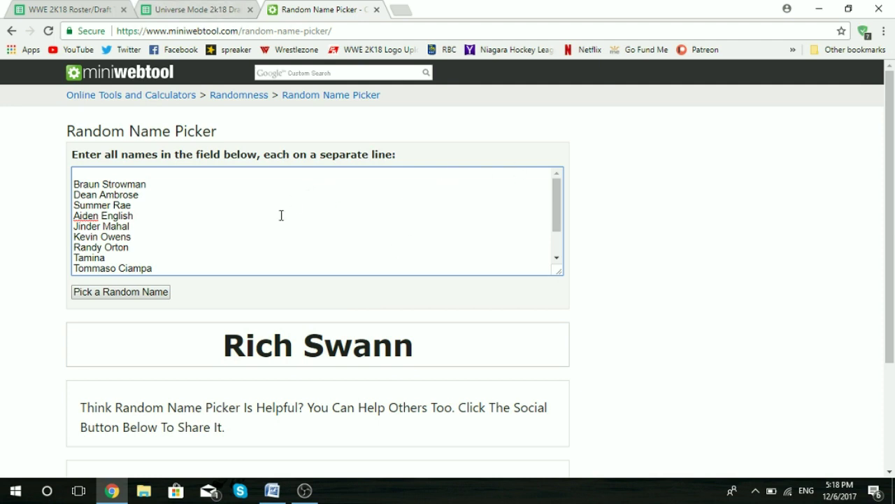
{"action": "left_click", "coordinate": [199, 9]}
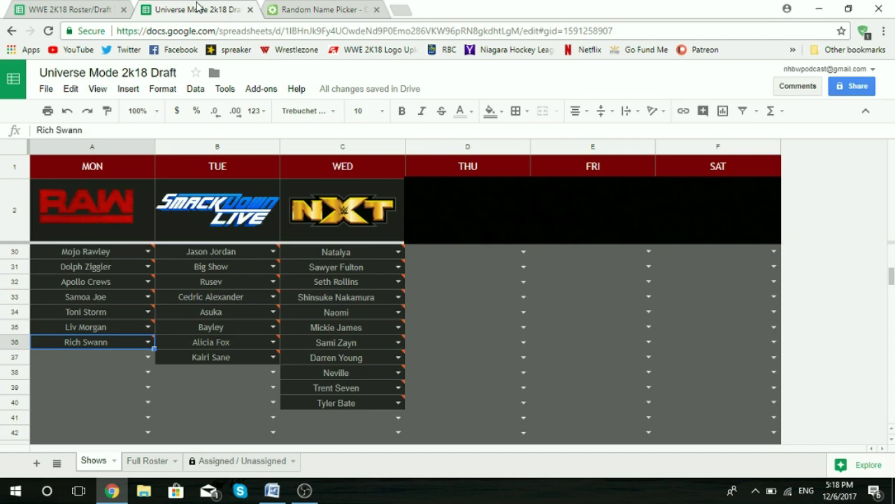
Draw a random name for NXT from the shortened name list and enter Jinder Mahal in cell C41
{"action": "left_click", "coordinate": [294, 9]}
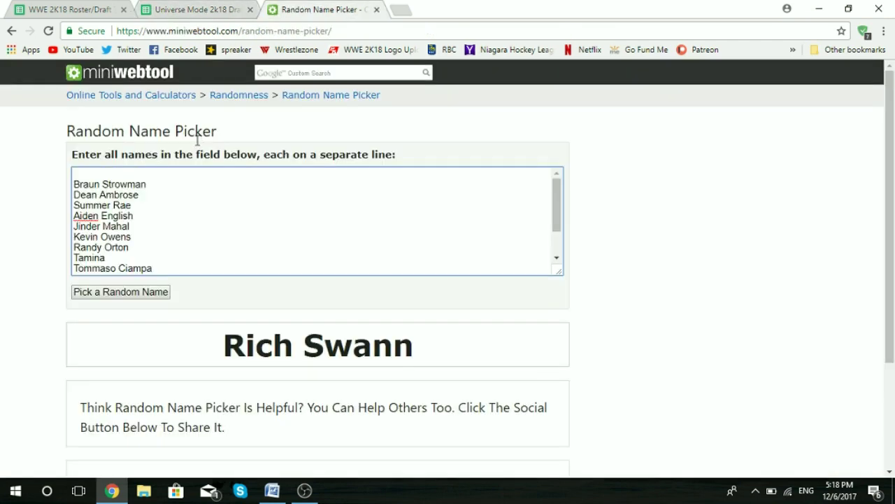
{"action": "left_click", "coordinate": [143, 292]}
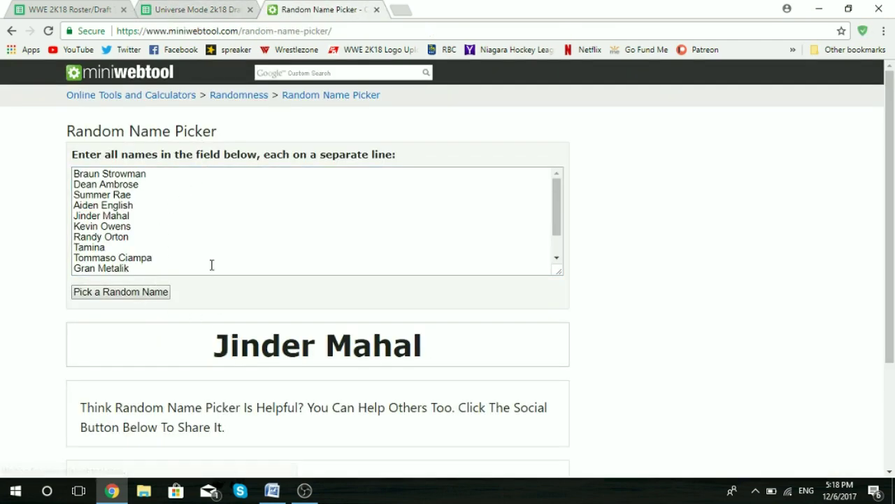
{"action": "left_click", "coordinate": [198, 8]}
{"action": "left_click", "coordinate": [325, 415]}
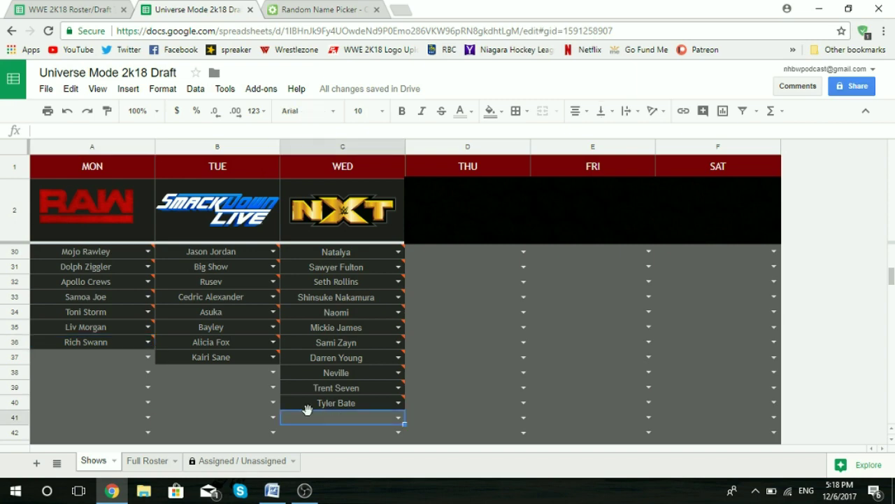
{"action": "double_click", "coordinate": [309, 411]}
{"action": "type", "text": "Jin"}
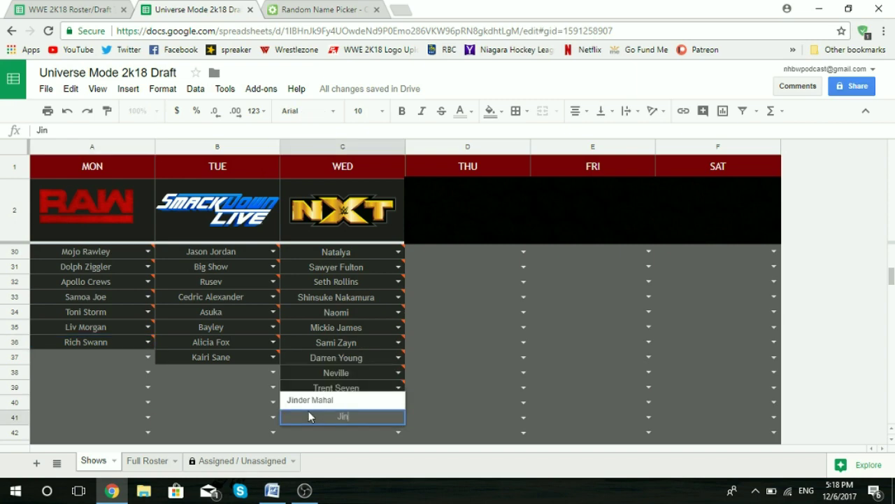
{"action": "left_click", "coordinate": [314, 400]}
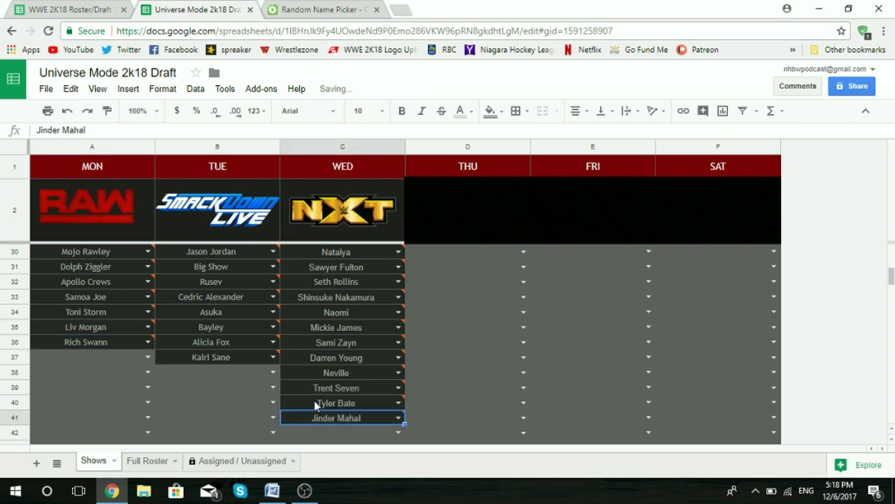
{"action": "scroll", "coordinate": [287, 360], "scroll_direction": "down", "scroll_amount": 2}
{"action": "scroll", "coordinate": [141, 362], "scroll_direction": "down", "scroll_amount": 2}
{"action": "scroll", "coordinate": [148, 359], "scroll_direction": "up", "scroll_amount": 4}
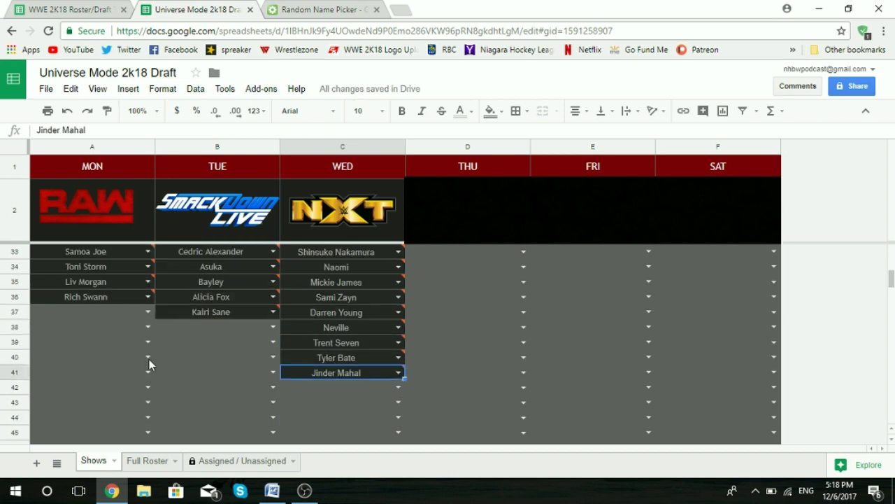
Draw a random name for SmackDown Live and enter Dean Ambrose in cell B38
{"action": "left_click", "coordinate": [298, 10]}
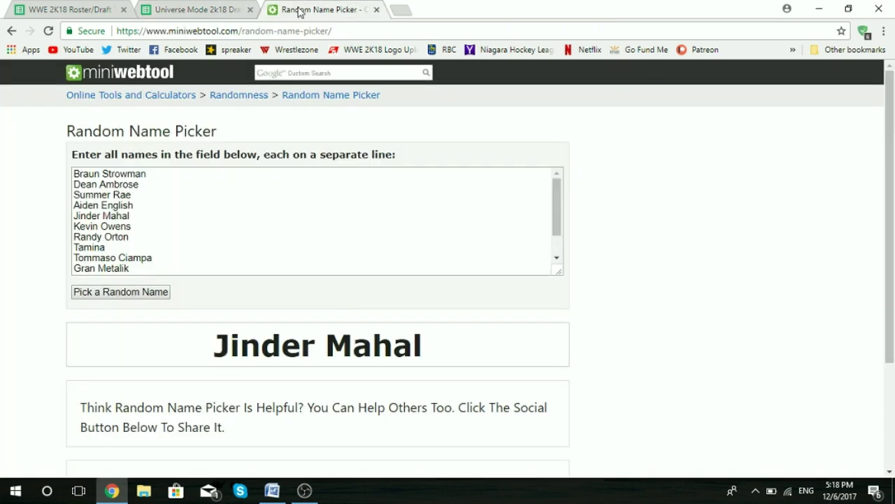
{"action": "left_click", "coordinate": [116, 294]}
{"action": "left_click", "coordinate": [175, 10]}
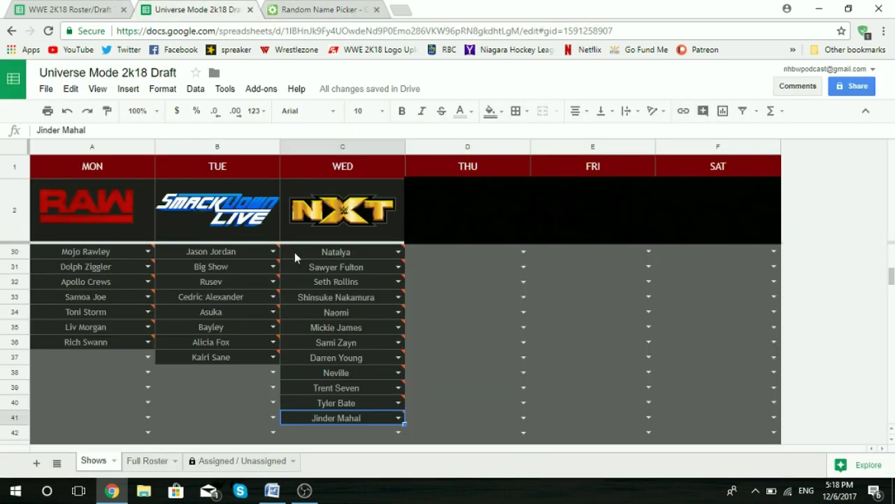
{"action": "left_click", "coordinate": [215, 372]}
{"action": "type", "text": "dea"}
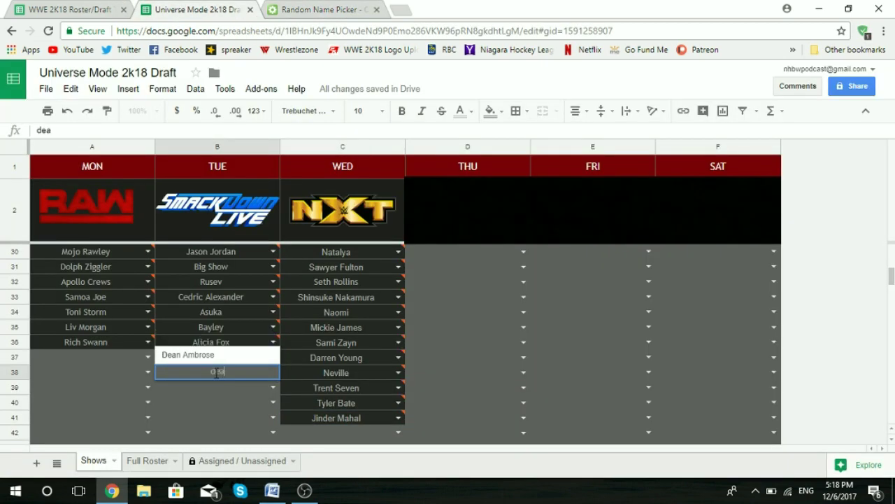
{"action": "left_click", "coordinate": [210, 356]}
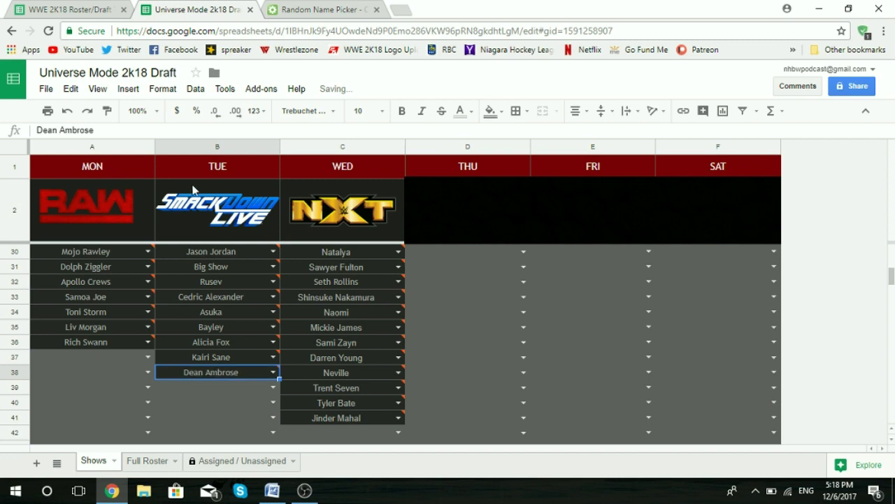
Draw a random name for Raw and enter Summer Rae in cell A37
{"action": "left_click", "coordinate": [322, 10]}
{"action": "left_click", "coordinate": [142, 295]}
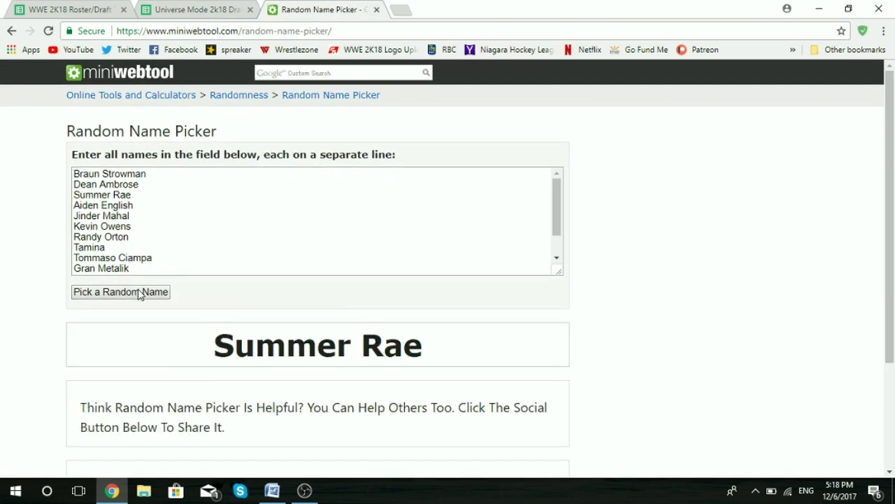
{"action": "left_click", "coordinate": [213, 10]}
{"action": "left_click", "coordinate": [116, 357]}
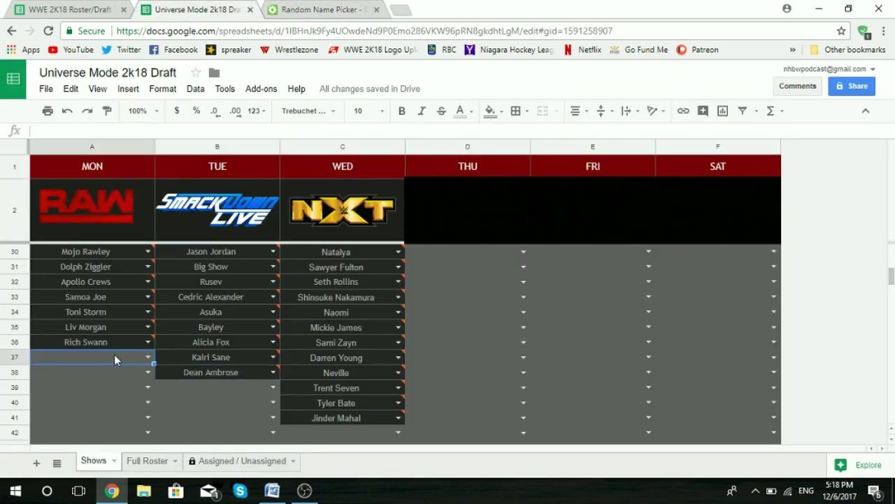
{"action": "type", "text": "sum"}
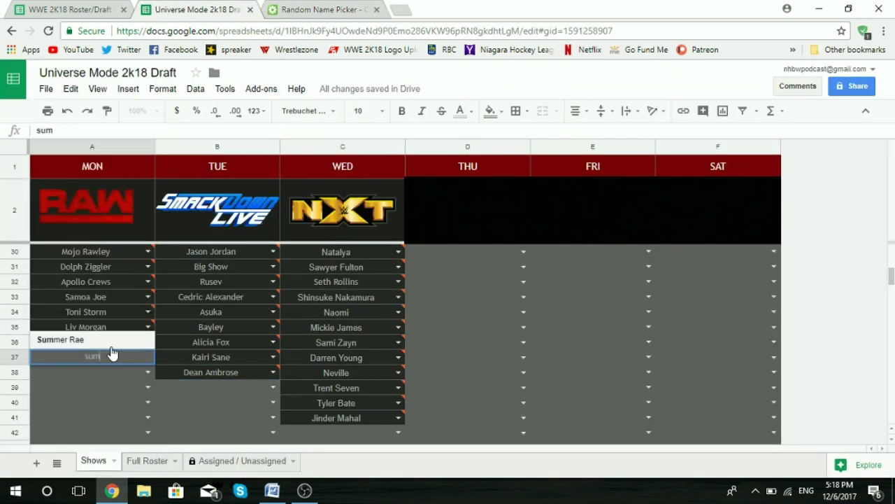
{"action": "left_click", "coordinate": [110, 341]}
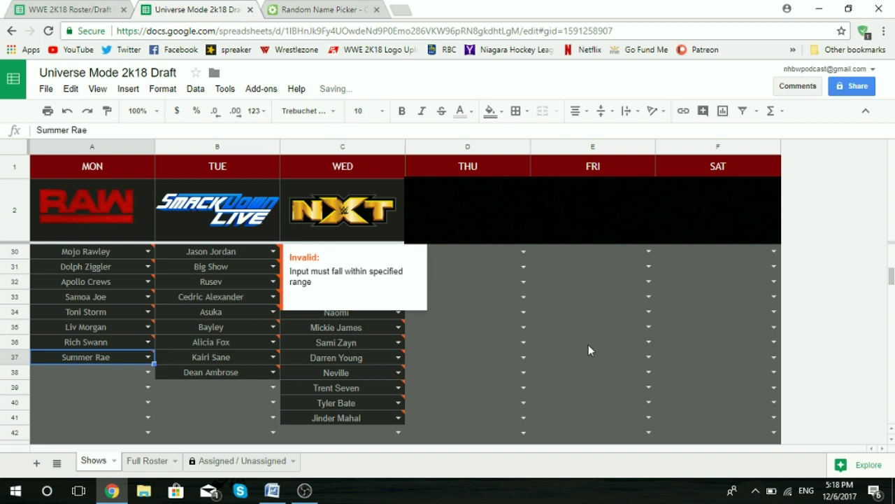
Draw a random name for NXT and enter Jack Gallagher in cell C42
{"action": "scroll", "coordinate": [579, 345], "scroll_direction": "down", "scroll_amount": 3}
{"action": "scroll", "coordinate": [579, 345], "scroll_direction": "up", "scroll_amount": 1}
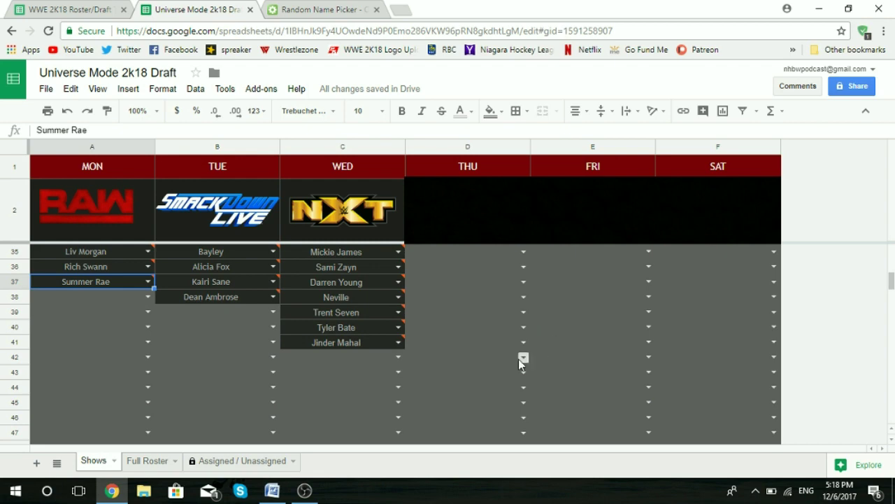
{"action": "left_click", "coordinate": [331, 7]}
{"action": "left_click", "coordinate": [130, 296]}
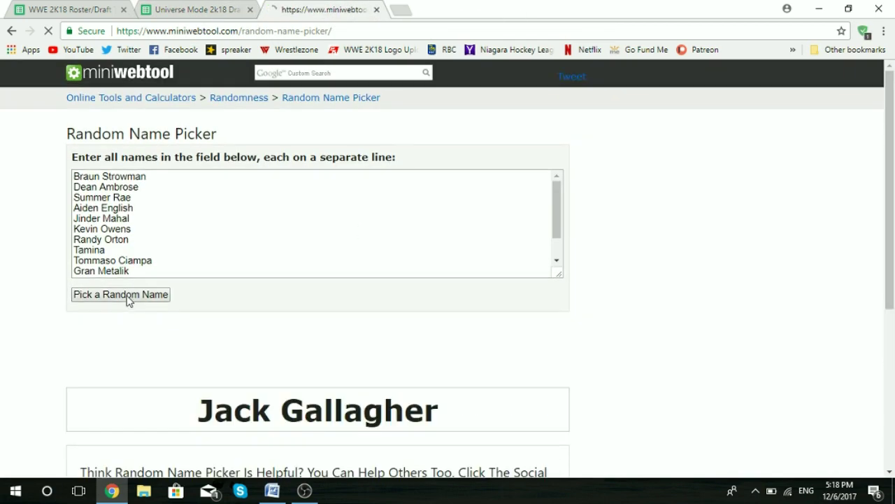
{"action": "left_click", "coordinate": [203, 9]}
{"action": "left_click", "coordinate": [324, 356]}
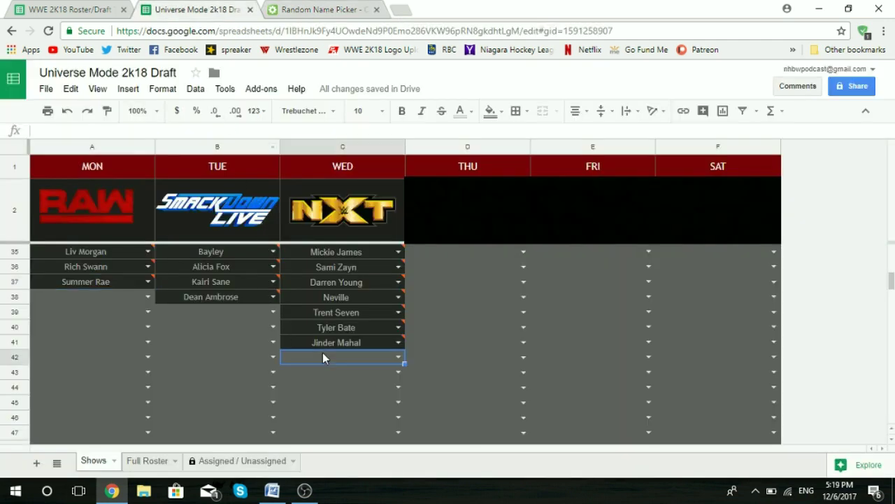
{"action": "type", "text": "ja"}
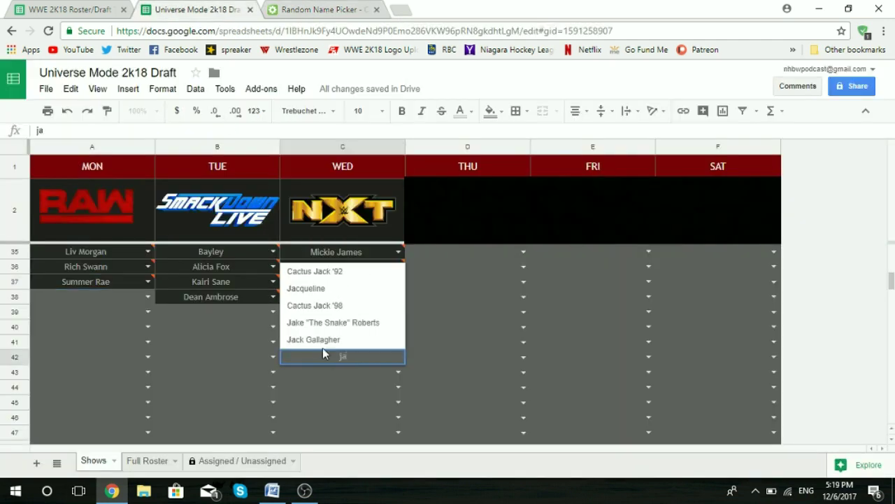
{"action": "left_click", "coordinate": [334, 340]}
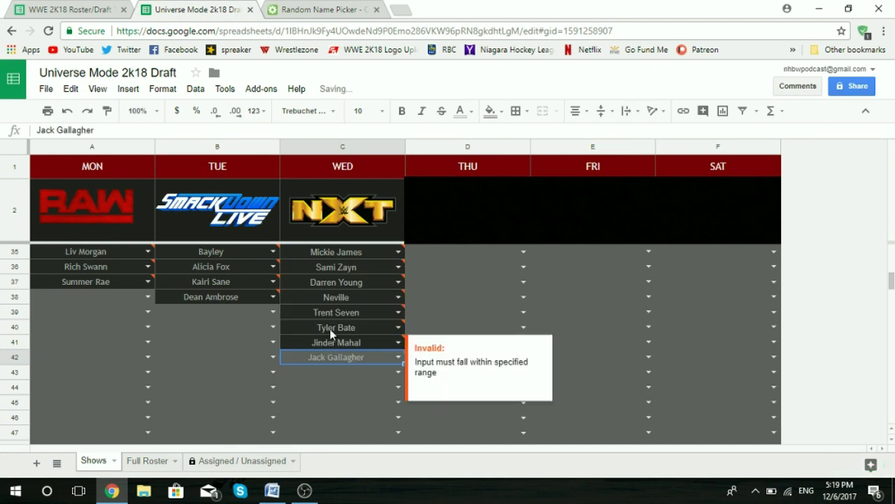
Draw a random name for SmackDown Live and enter The Brian Kendrick in cell B39
{"action": "left_click", "coordinate": [306, 10]}
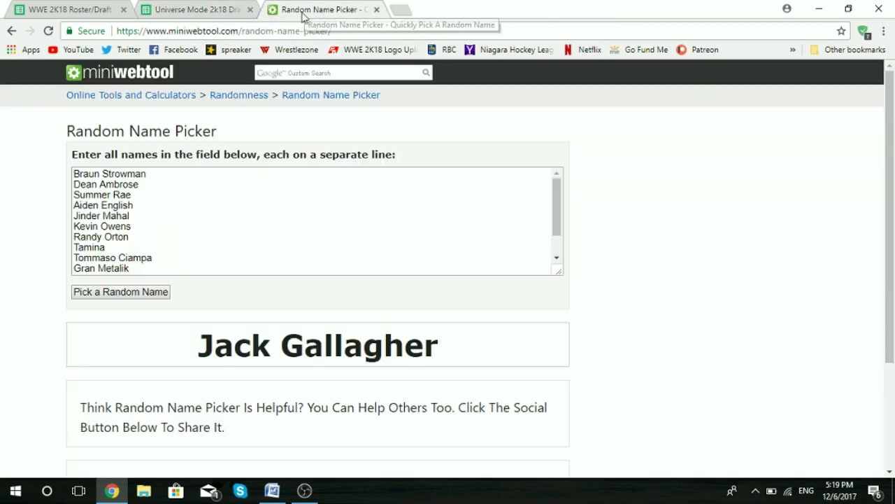
{"action": "left_click", "coordinate": [155, 292]}
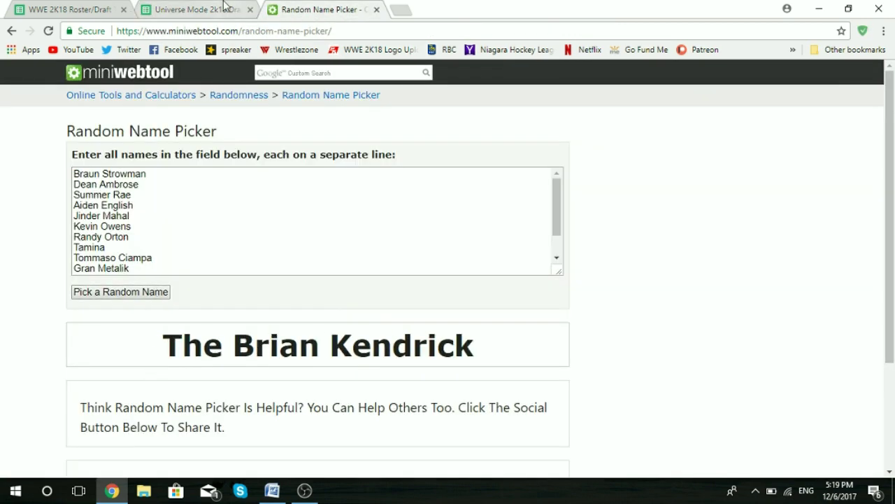
{"action": "left_click", "coordinate": [196, 10]}
{"action": "left_click", "coordinate": [232, 312]}
{"action": "type", "text": "the"}
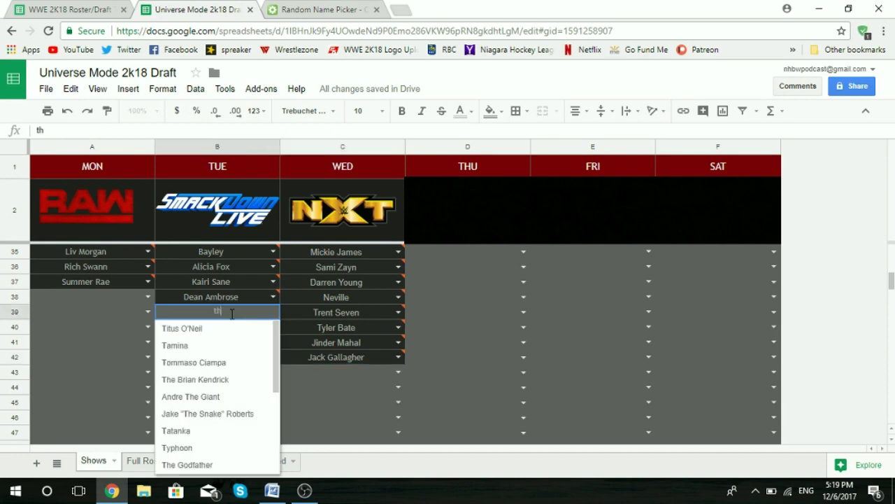
{"action": "left_click", "coordinate": [238, 328]}
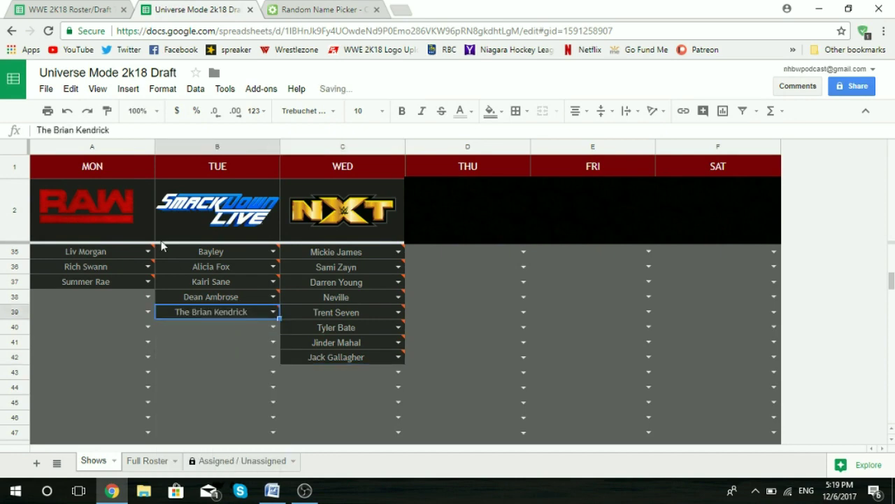
Draw a random name for Raw and enter Braun Strowman in cell A38
{"action": "left_click", "coordinate": [322, 11]}
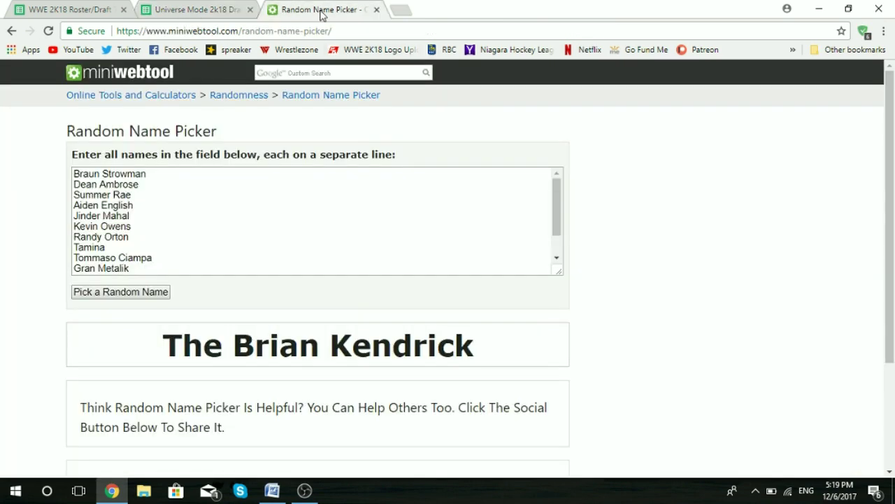
{"action": "left_click", "coordinate": [134, 298]}
{"action": "left_click", "coordinate": [133, 293]}
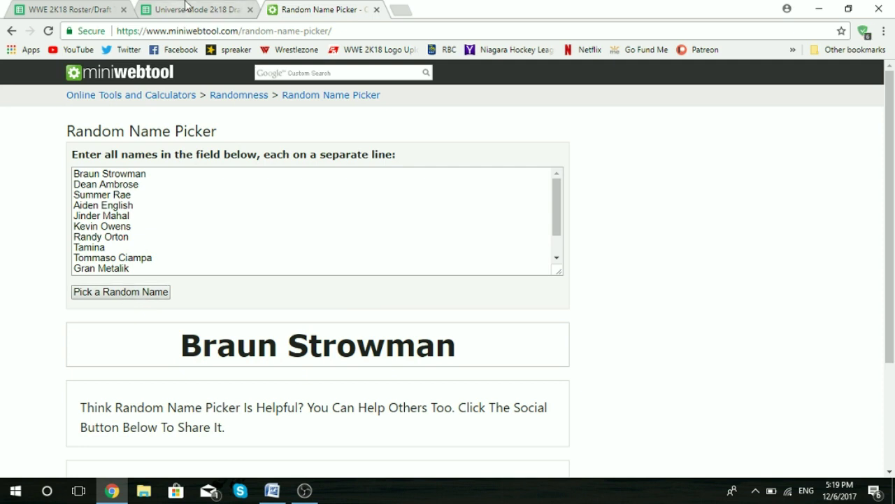
{"action": "left_click", "coordinate": [186, 8]}
{"action": "left_click", "coordinate": [81, 297]}
{"action": "type", "text": "br"}
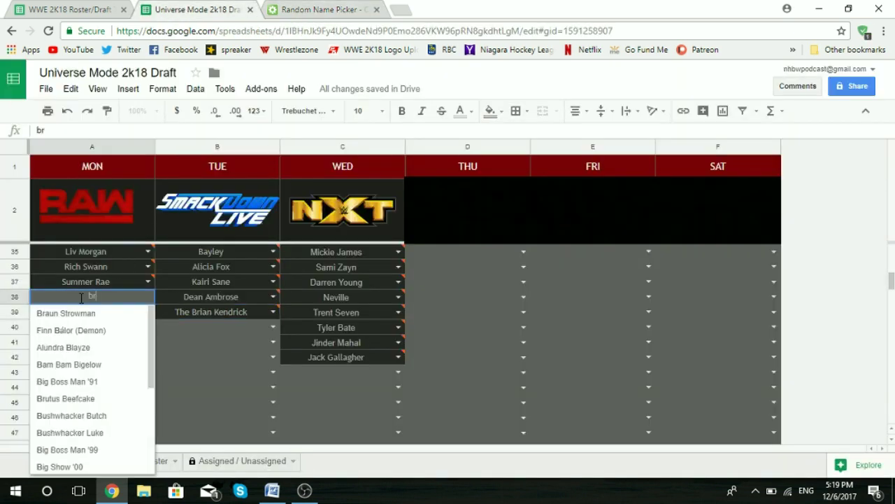
{"action": "left_click", "coordinate": [66, 313]}
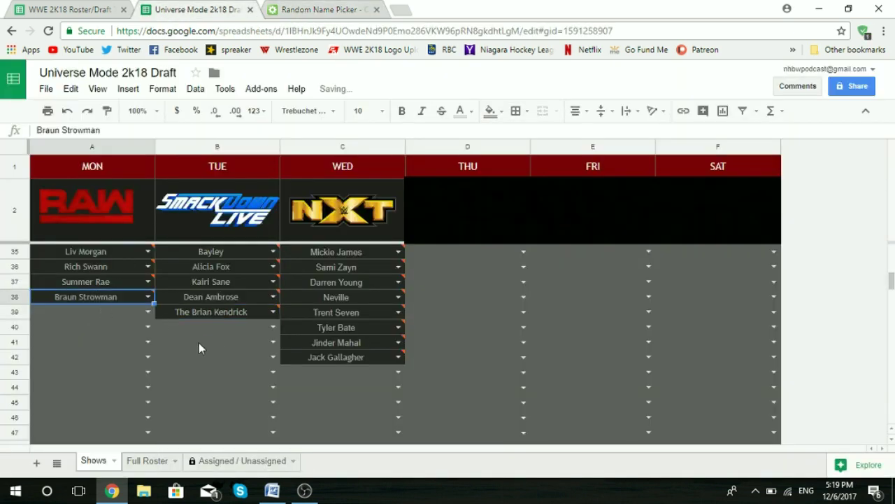
Draw a random name for NXT and enter Tommaso Ciampa in cell C43
{"action": "left_click", "coordinate": [304, 9]}
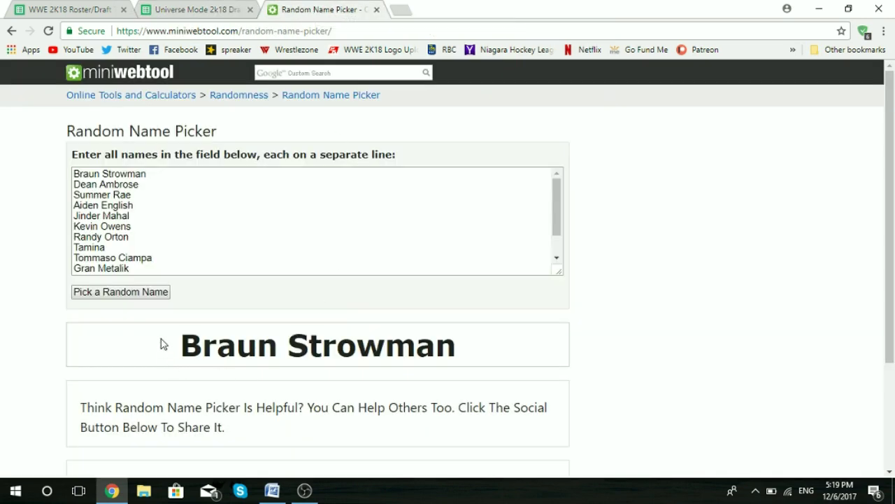
{"action": "left_click", "coordinate": [146, 297]}
{"action": "left_click", "coordinate": [198, 8]}
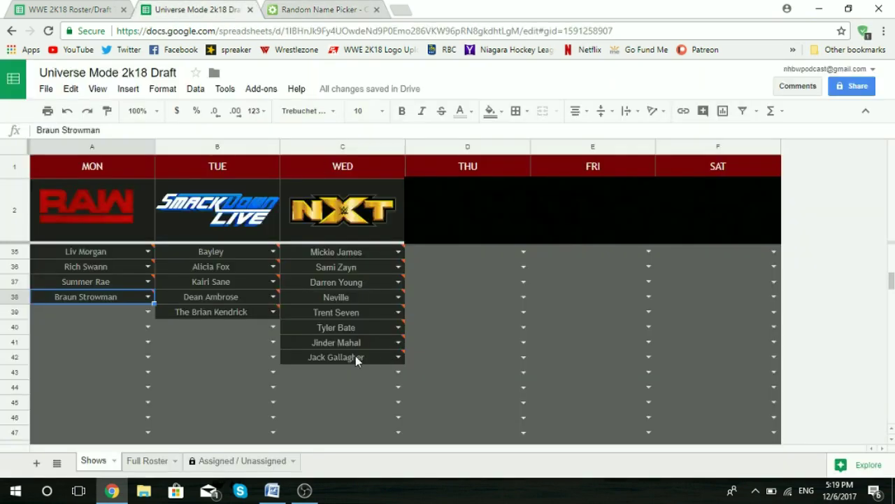
{"action": "left_click", "coordinate": [342, 373]}
{"action": "type", "text": "tom"}
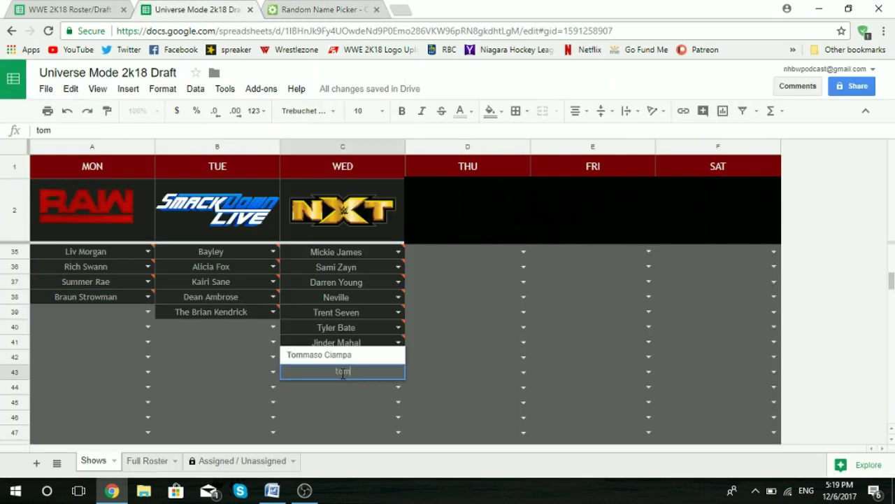
{"action": "left_click", "coordinate": [348, 358]}
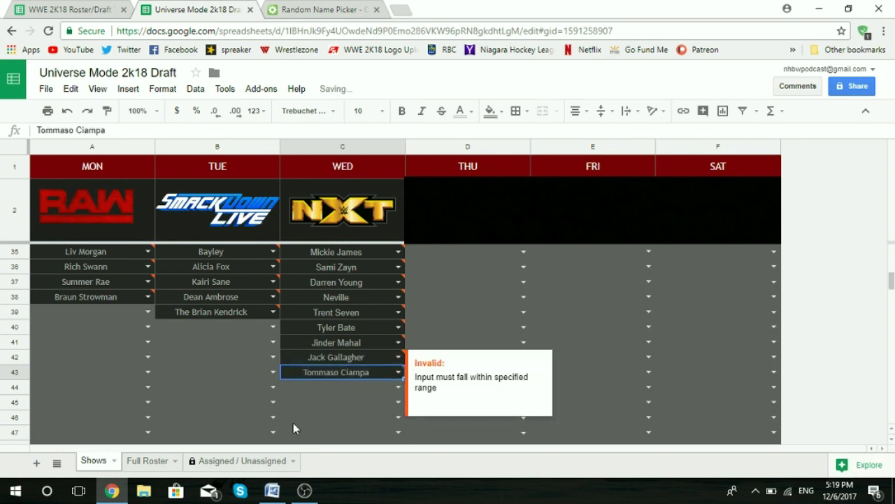
Draw random names for SmackDown Live until an undrafted one comes up, and enter Gran Metalik in cell B40
{"action": "left_click", "coordinate": [329, 9]}
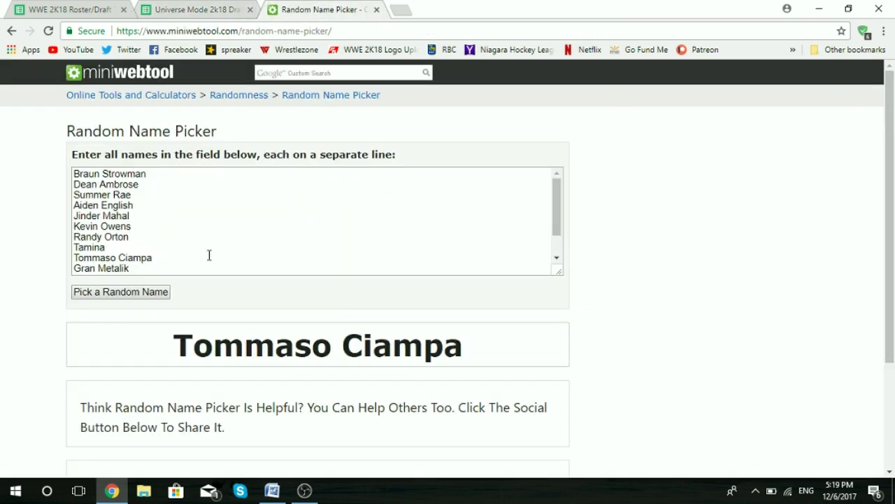
{"action": "left_click", "coordinate": [155, 294]}
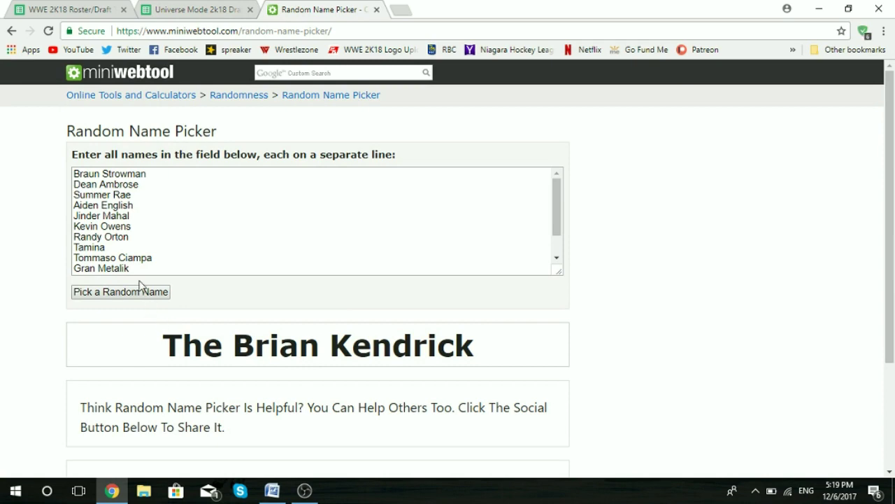
{"action": "left_click", "coordinate": [140, 294]}
{"action": "left_click", "coordinate": [140, 294]}
{"action": "left_click", "coordinate": [140, 293]}
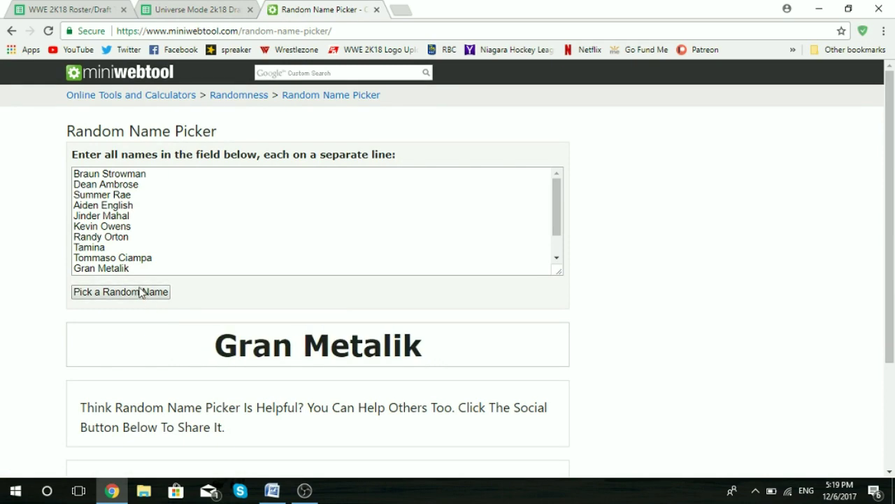
{"action": "left_click", "coordinate": [190, 9]}
{"action": "left_click", "coordinate": [225, 340]}
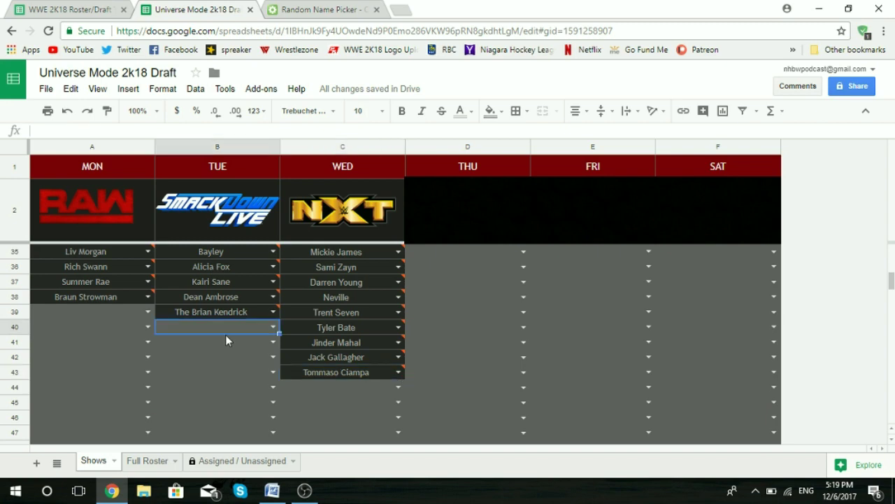
{"action": "type", "text": "gr"}
{"action": "left_click", "coordinate": [210, 342]}
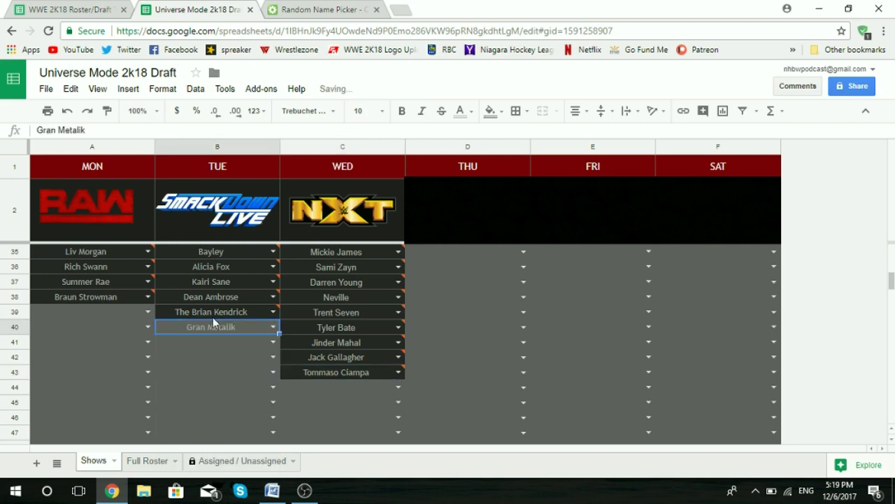
Draw a random name for Raw and enter Kevin Owens in cell A39
{"action": "left_click", "coordinate": [302, 7]}
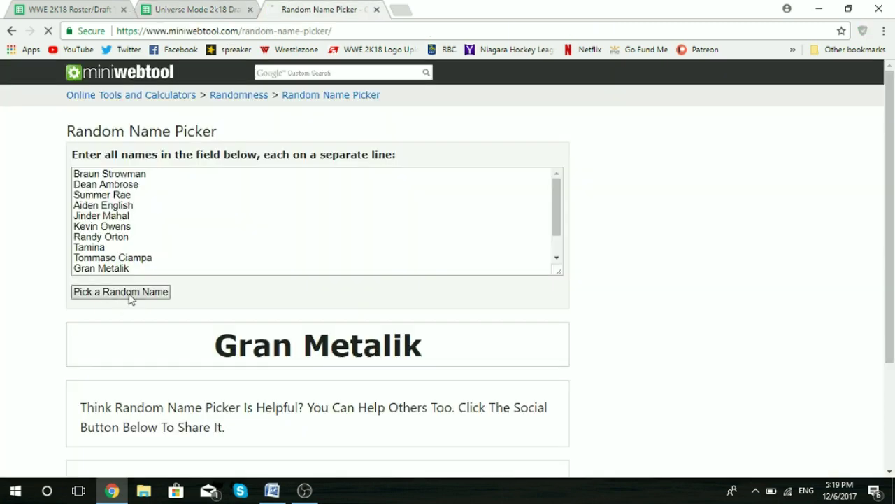
{"action": "left_click", "coordinate": [129, 298]}
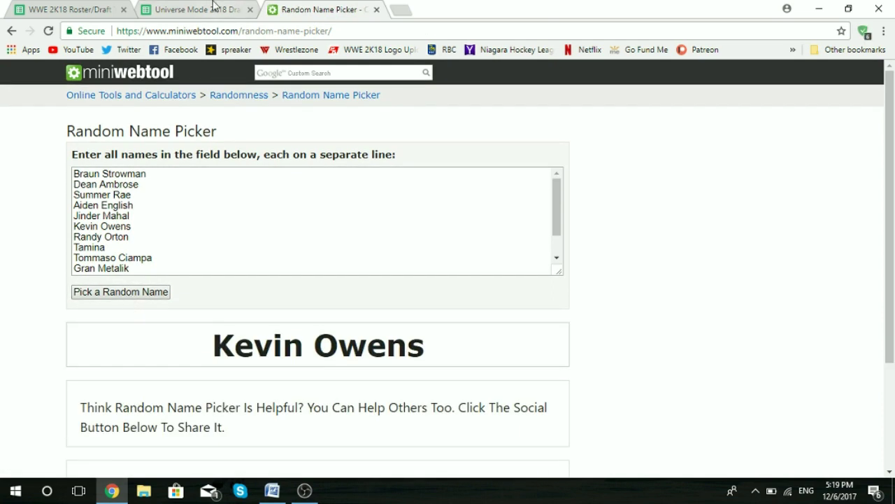
{"action": "left_click", "coordinate": [209, 9]}
{"action": "left_click", "coordinate": [95, 298]}
{"action": "left_click", "coordinate": [91, 310]}
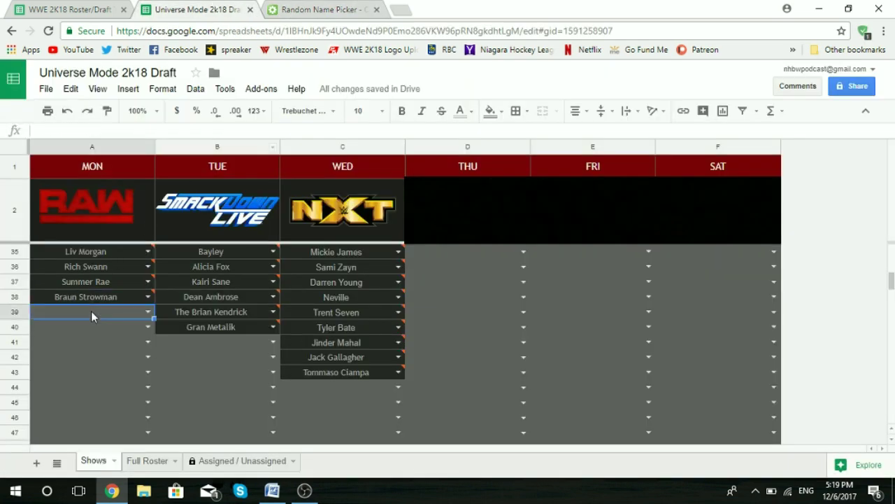
{"action": "type", "text": "kevi"}
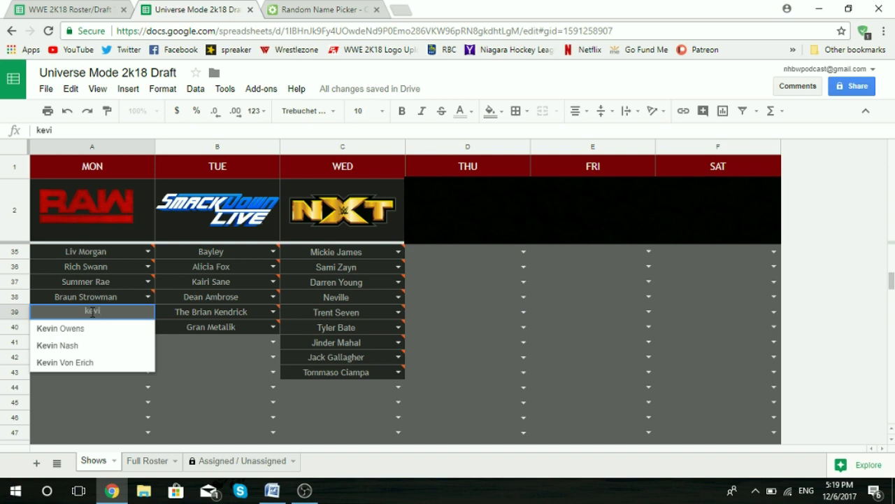
{"action": "left_click", "coordinate": [87, 330]}
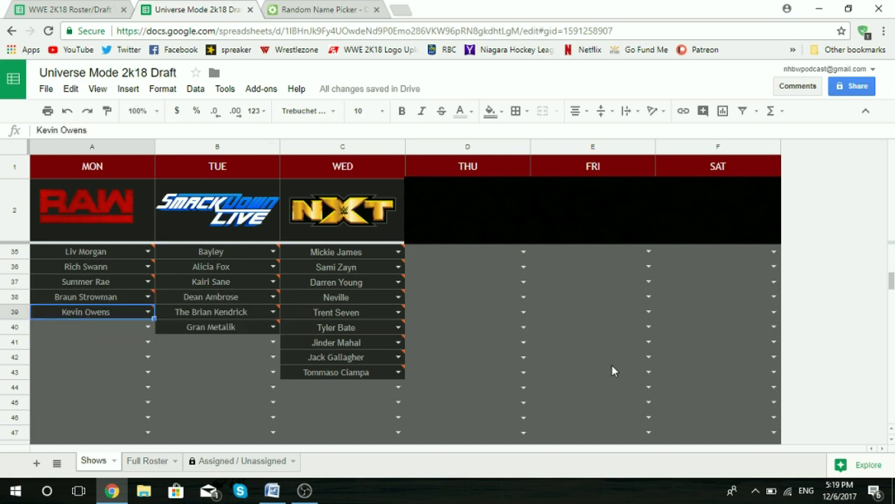
Try to draw an undrafted name for NXT's next pick from the current name list
{"action": "left_click", "coordinate": [284, 7]}
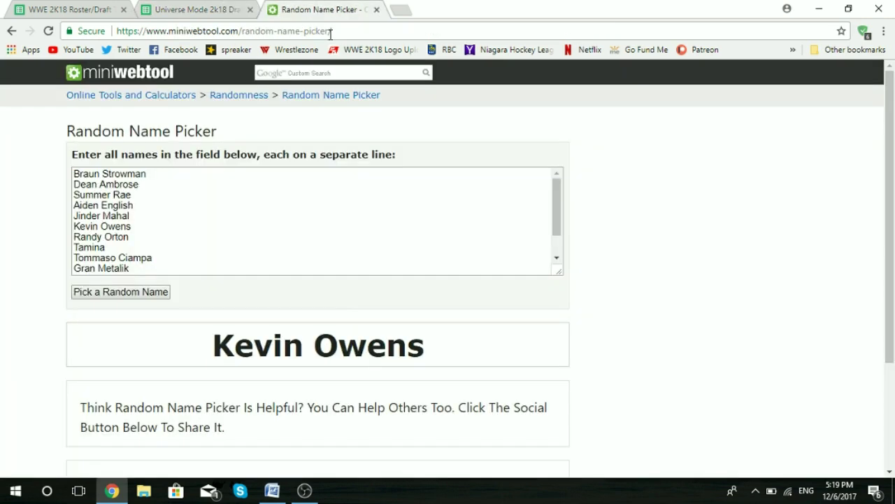
{"action": "left_click", "coordinate": [123, 297]}
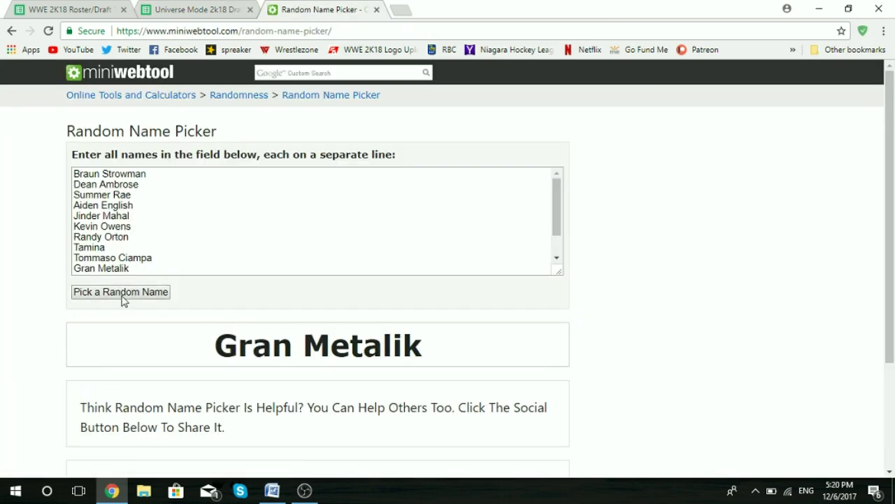
{"action": "left_click", "coordinate": [122, 297]}
{"action": "left_click", "coordinate": [123, 296]}
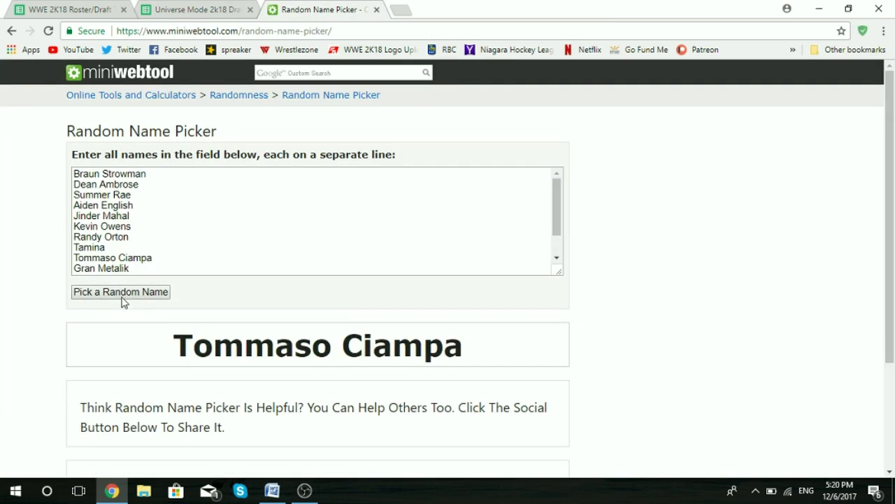
Remove the already drafted names from the picker list, keeping only Aiden English, Randy Orton, Tamina and Taynara Conti
{"action": "scroll", "coordinate": [152, 271], "scroll_direction": "down", "scroll_amount": 3}
{"action": "scroll", "coordinate": [150, 270], "scroll_direction": "up", "scroll_amount": 5}
{"action": "left_click_drag", "start_coordinate": [75, 175], "coordinate": [149, 192]}
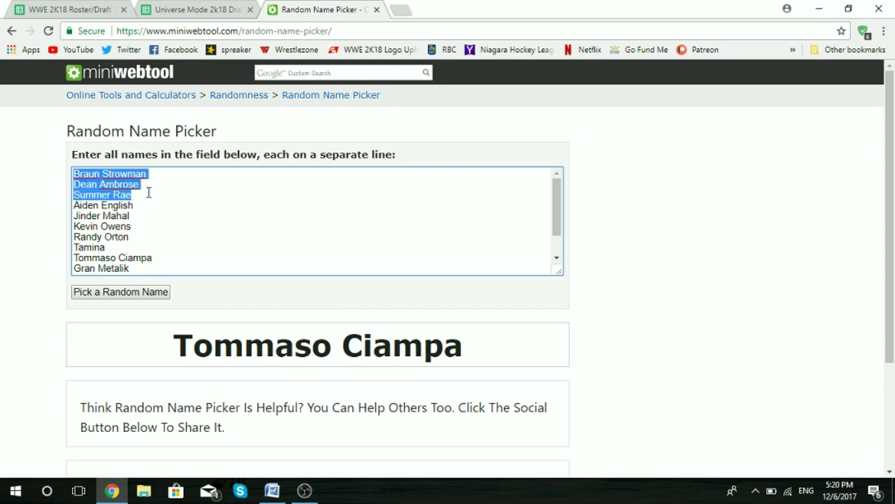
{"action": "key", "text": "BackSpace"}
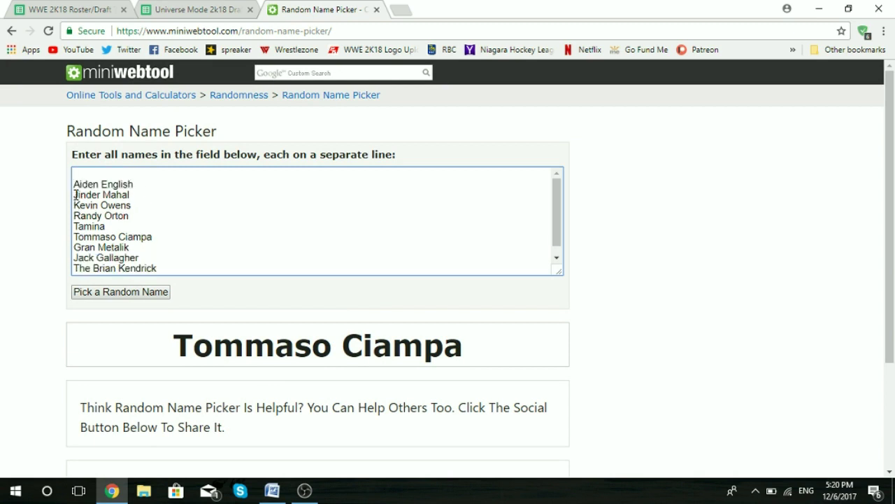
{"action": "left_click_drag", "start_coordinate": [76, 195], "coordinate": [138, 205]}
{"action": "key", "text": "BackSpace"}
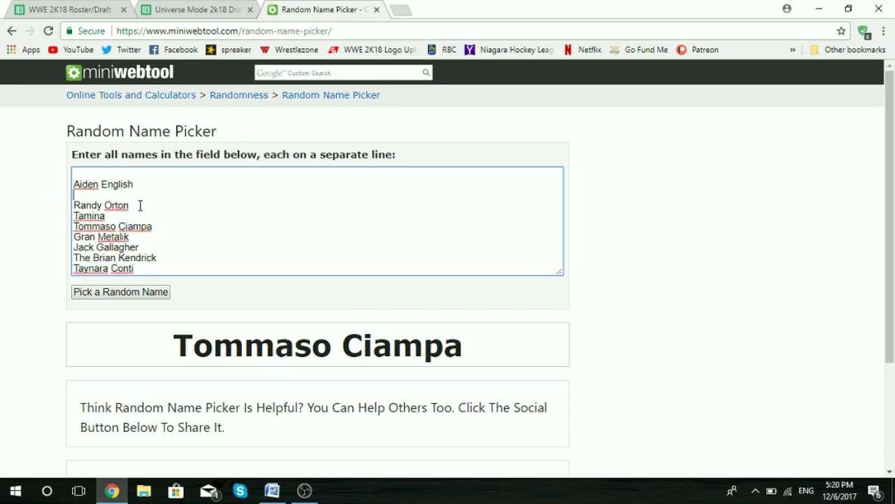
{"action": "left_click_drag", "start_coordinate": [76, 226], "coordinate": [170, 259]}
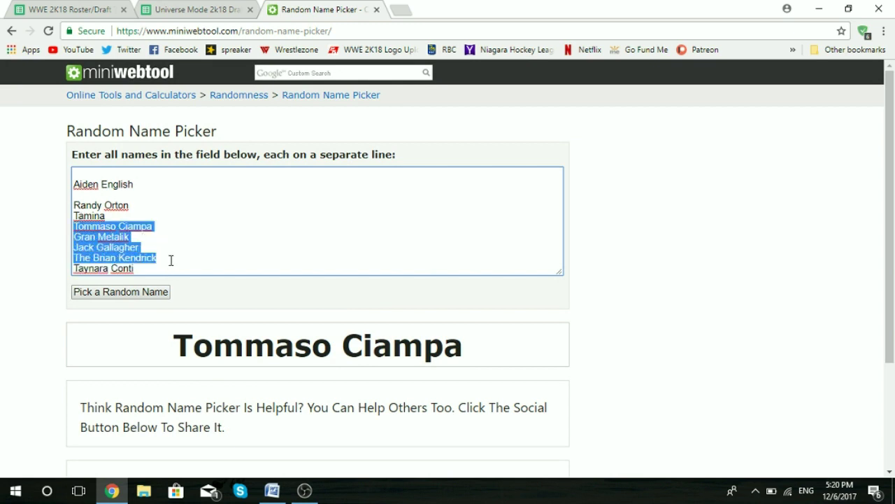
{"action": "key", "text": "BackSpace"}
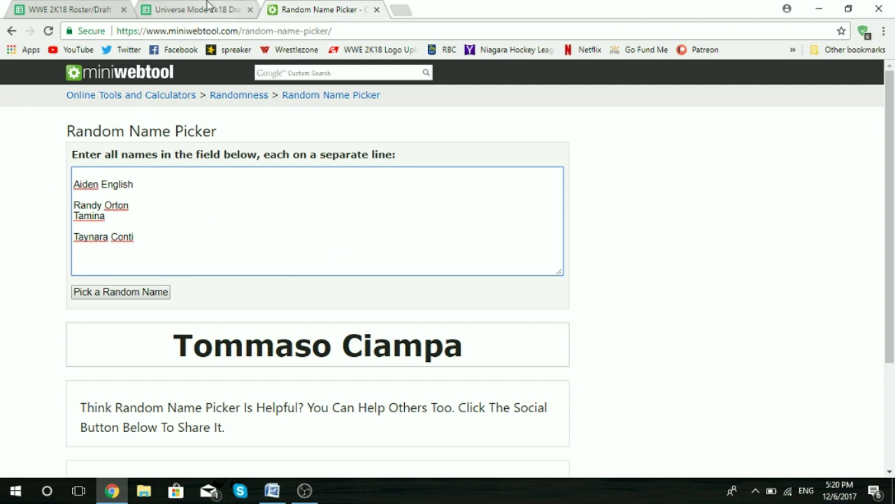
Draw a random name for NXT from the shortened list and enter Tamina in cell C44
{"action": "left_click", "coordinate": [209, 9]}
{"action": "left_click", "coordinate": [318, 8]}
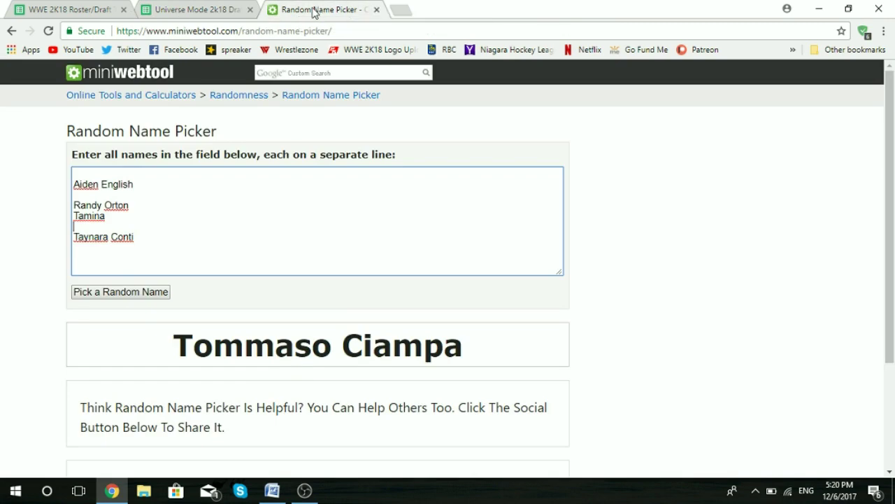
{"action": "left_click", "coordinate": [159, 292]}
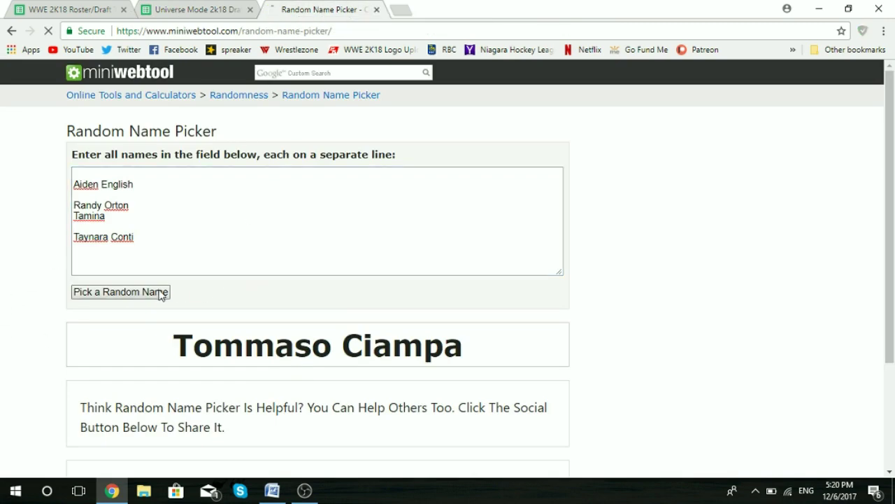
{"action": "left_click", "coordinate": [225, 7]}
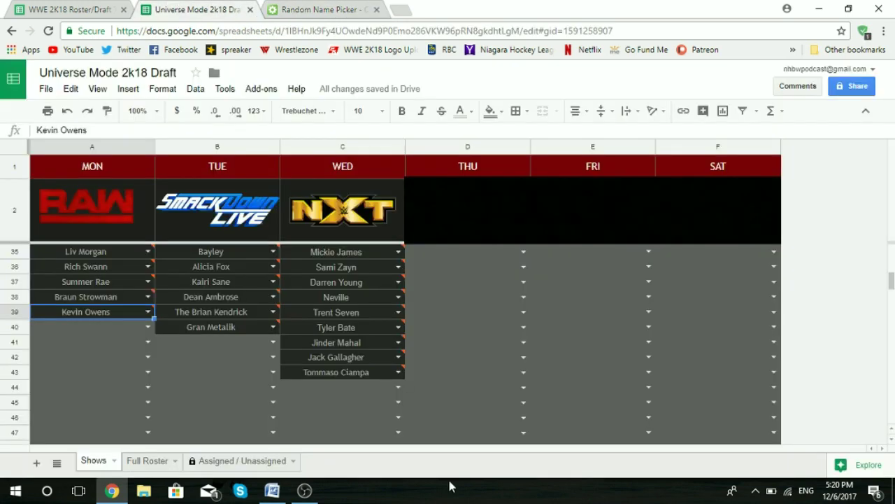
{"action": "left_click", "coordinate": [369, 391]}
{"action": "type", "text": "ta"}
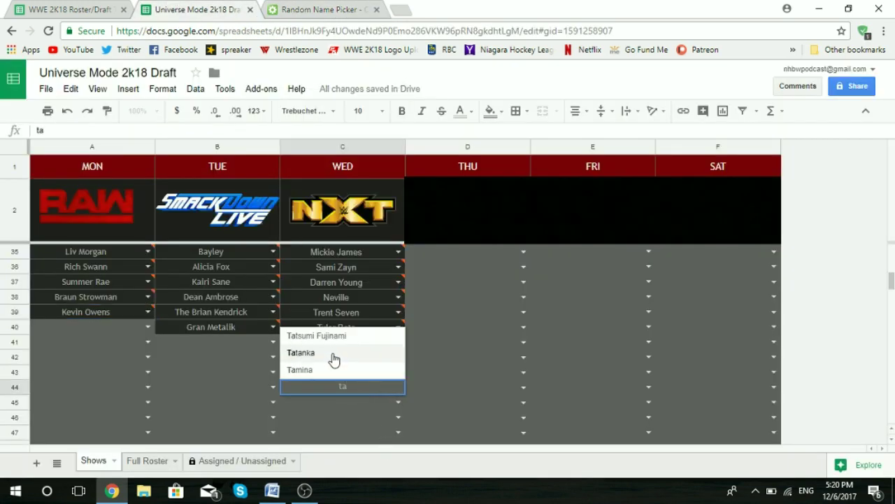
{"action": "left_click", "coordinate": [329, 370]}
Remove the drafted name Tamina from the random name picker's list
{"action": "left_click", "coordinate": [315, 9]}
{"action": "double_click", "coordinate": [150, 202]}
{"action": "key", "text": "Right"}
{"action": "key", "text": "Delete"}
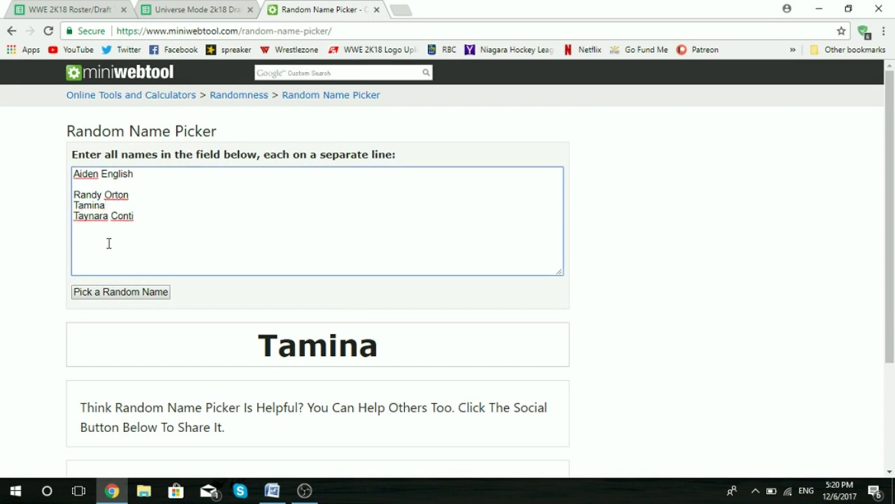
{"action": "key", "text": "Delete"}
Draw a random name for SmackDown Live from the remaining list and enter Taynara Conti in cell B41
{"action": "left_click", "coordinate": [128, 292]}
{"action": "left_click", "coordinate": [194, 9]}
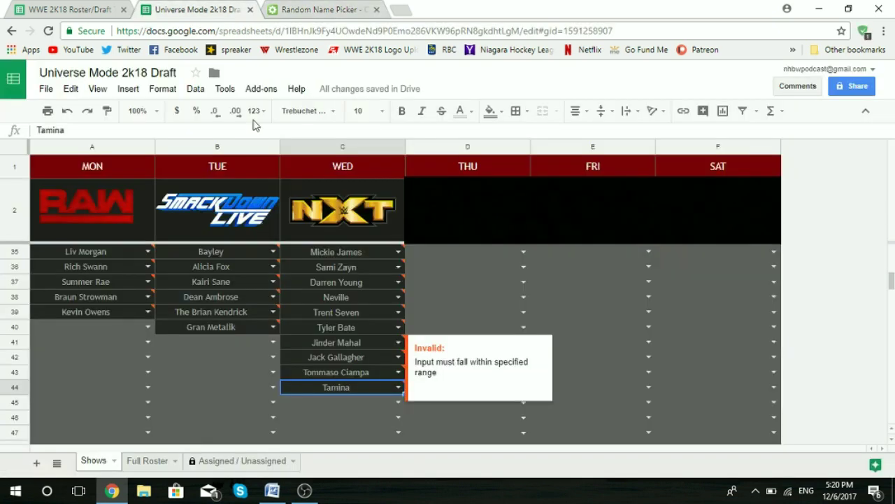
{"action": "left_click", "coordinate": [216, 344]}
{"action": "type", "text": "ta"}
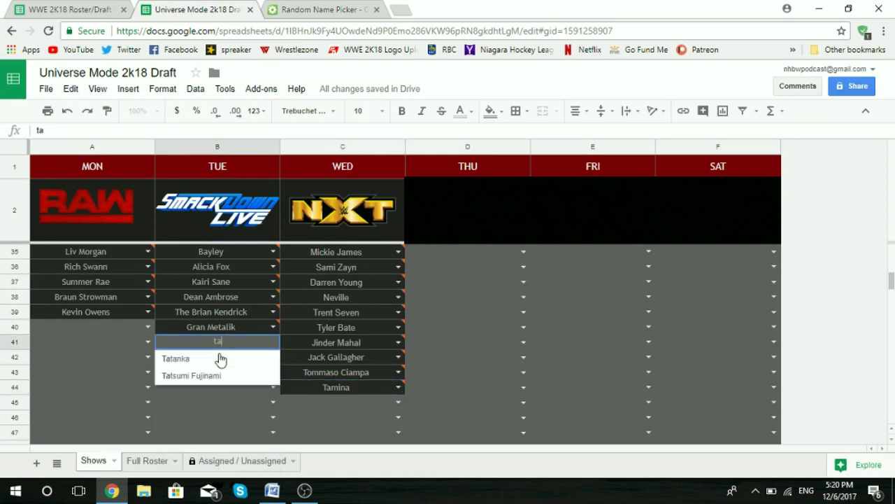
{"action": "key", "text": "BackSpace"}
{"action": "key", "text": "BackSpace"}
{"action": "type", "text": "Tay"}
{"action": "key", "text": "BackSpace"}
{"action": "key", "text": "BackSpace"}
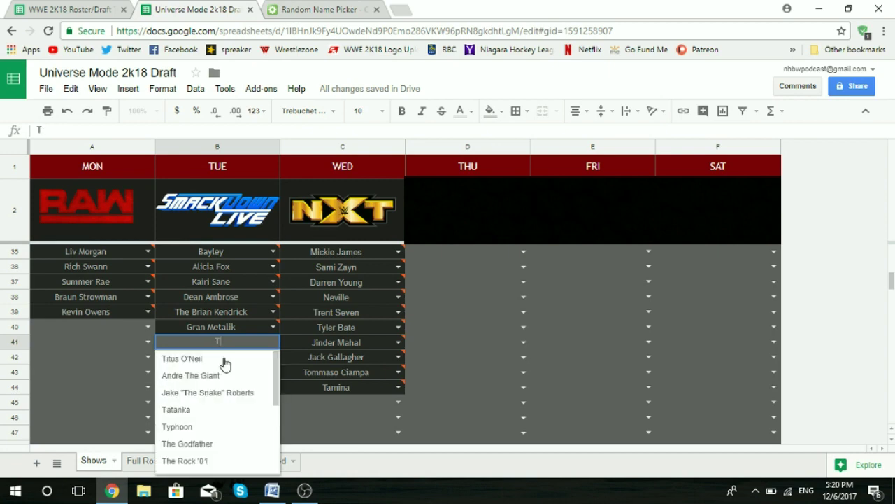
{"action": "type", "text": "y"}
{"action": "key", "text": "BackSpace"}
{"action": "type", "text": "aynara Conti"}
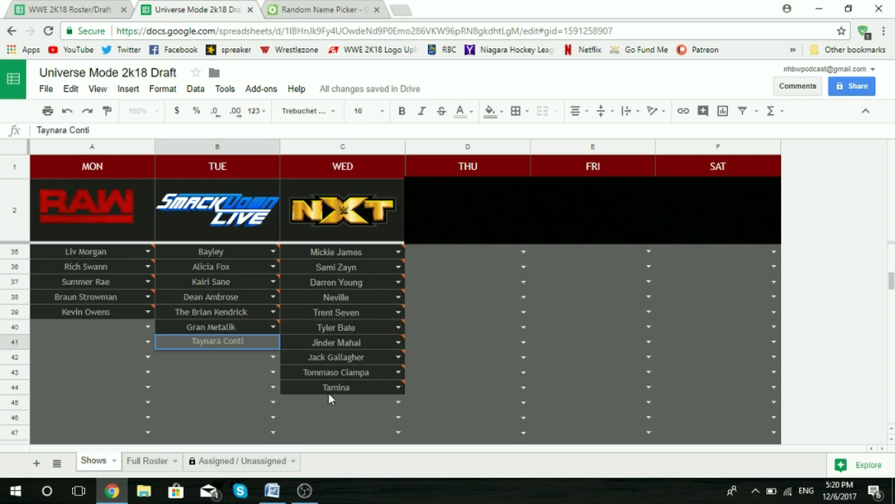
{"action": "mouse_move", "coordinate": [283, 327]}
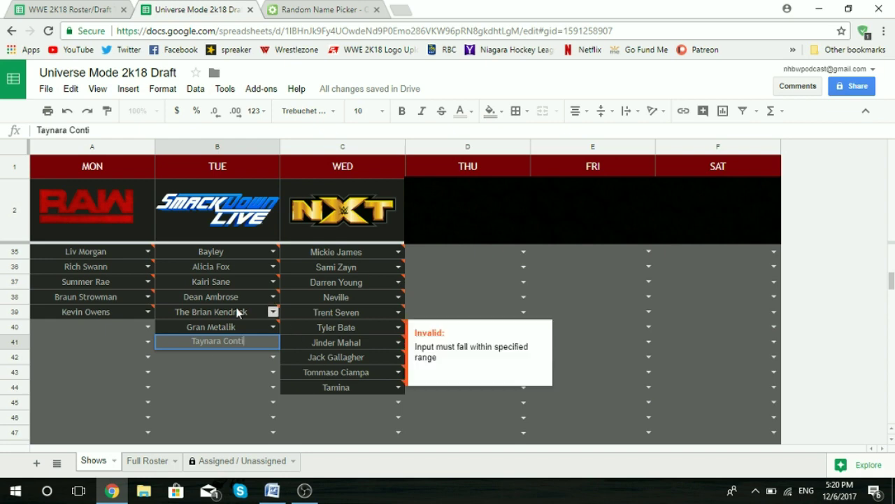
{"action": "key", "text": "ctrl+Tab"}
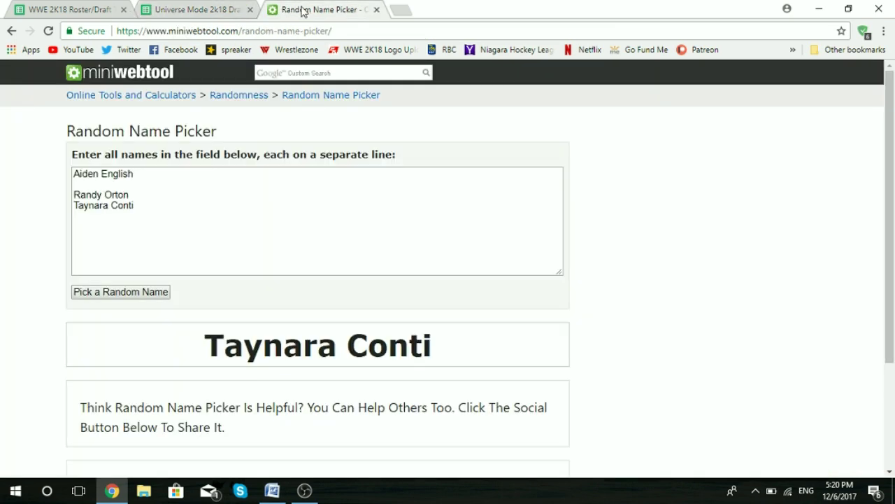
{"action": "left_click", "coordinate": [138, 293]}
{"action": "left_click_drag", "start_coordinate": [149, 213], "coordinate": [57, 226]}
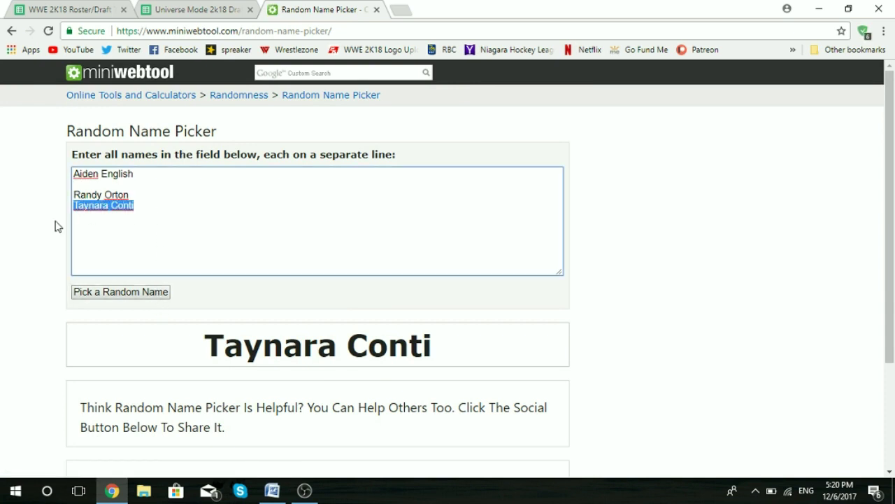
{"action": "key", "text": "BackSpace"}
Draw a random name for Raw from the last two names and enter Randy Orton in cell A40
{"action": "left_click", "coordinate": [122, 293]}
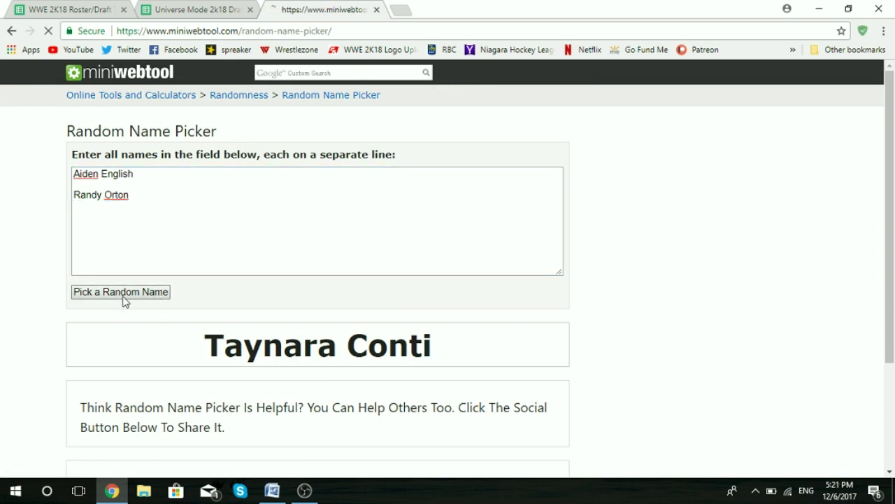
{"action": "key", "text": "ctrl+shift+Tab"}
{"action": "type", "text": "Ra"}
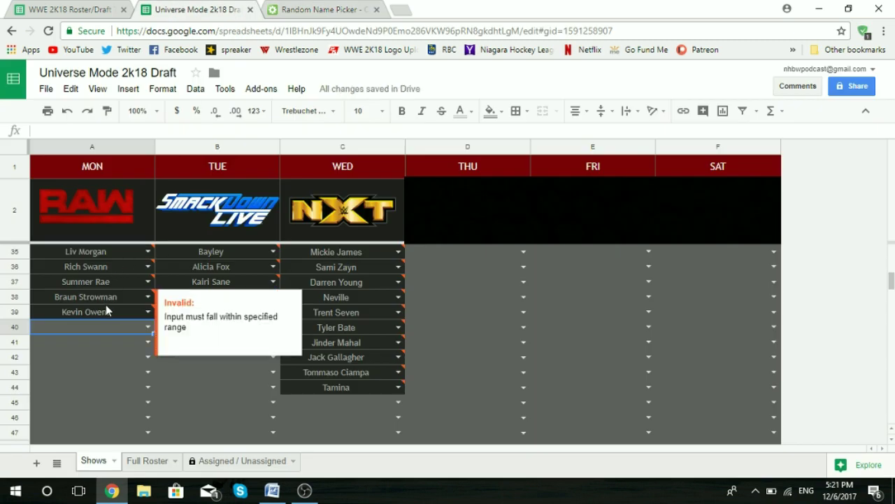
{"action": "left_click", "coordinate": [90, 345]}
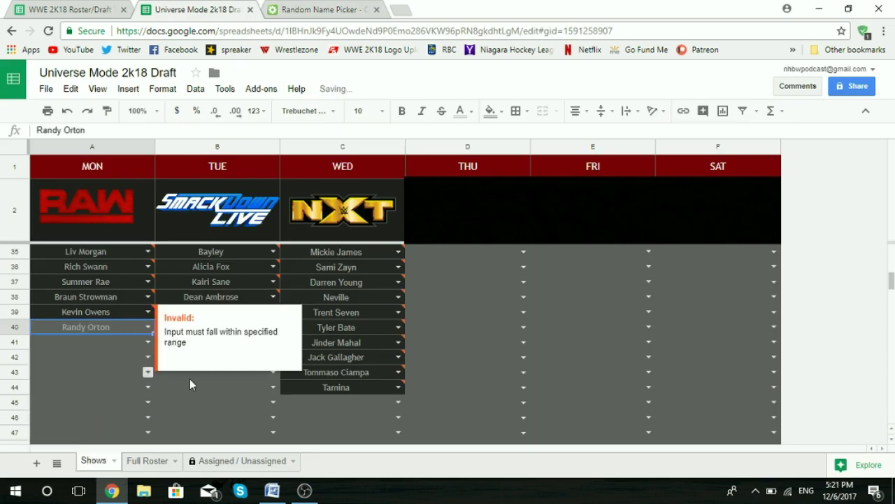
Enter the last remaining name, Aiden English, as NXT's pick in cell C45
{"action": "left_click", "coordinate": [347, 404]}
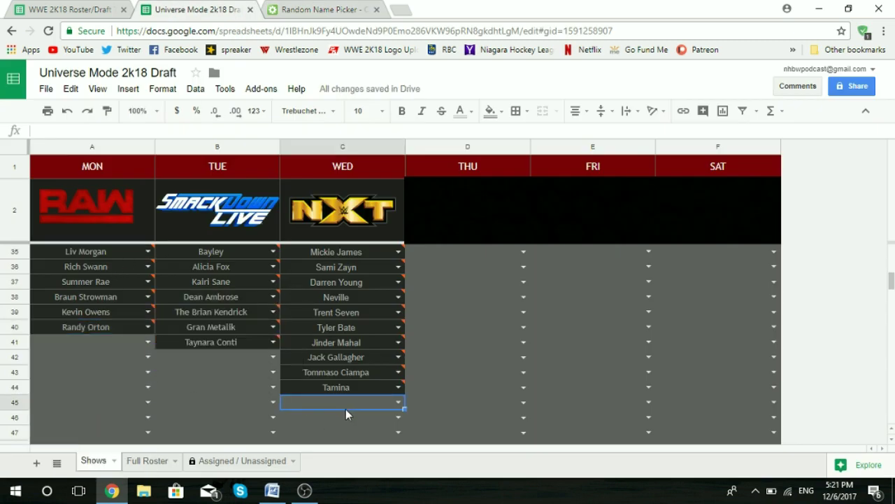
{"action": "type", "text": "aide"}
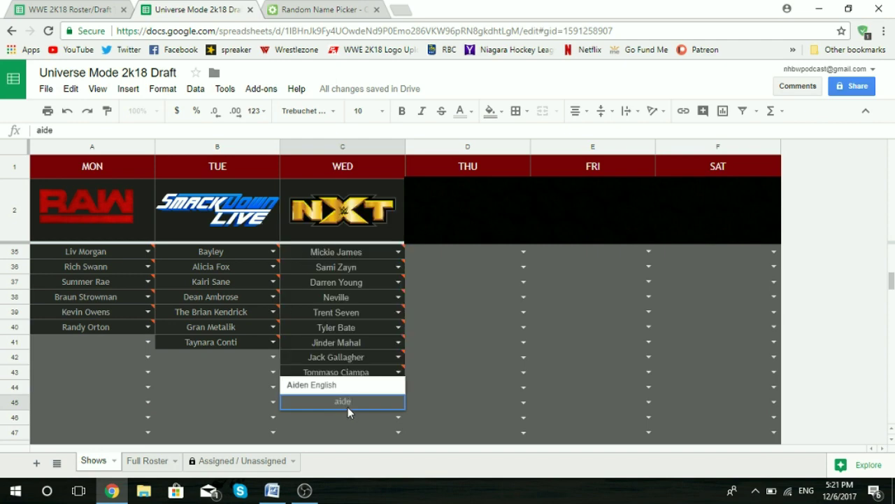
{"action": "left_click", "coordinate": [343, 385]}
Review the Raw roster in the Shows sheet from its first pick in row 3 to its last pick
{"action": "scroll", "coordinate": [381, 321], "scroll_direction": "up", "scroll_amount": 3}
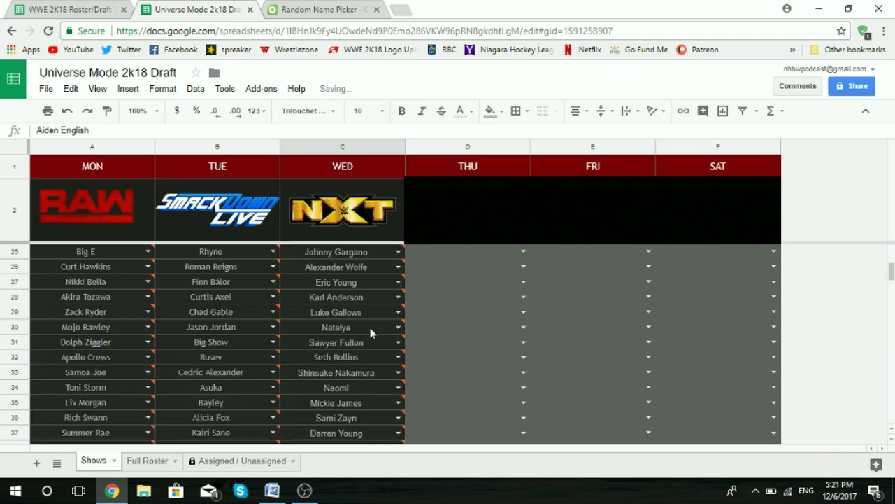
{"action": "scroll", "coordinate": [383, 327], "scroll_direction": "up", "scroll_amount": 5}
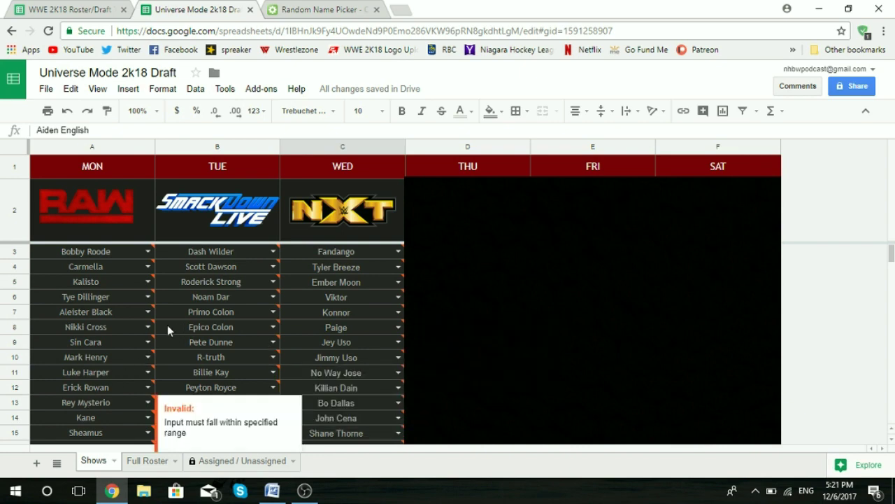
{"action": "scroll", "coordinate": [168, 324], "scroll_direction": "down", "scroll_amount": 1}
{"action": "scroll", "coordinate": [168, 324], "scroll_direction": "up", "scroll_amount": 1}
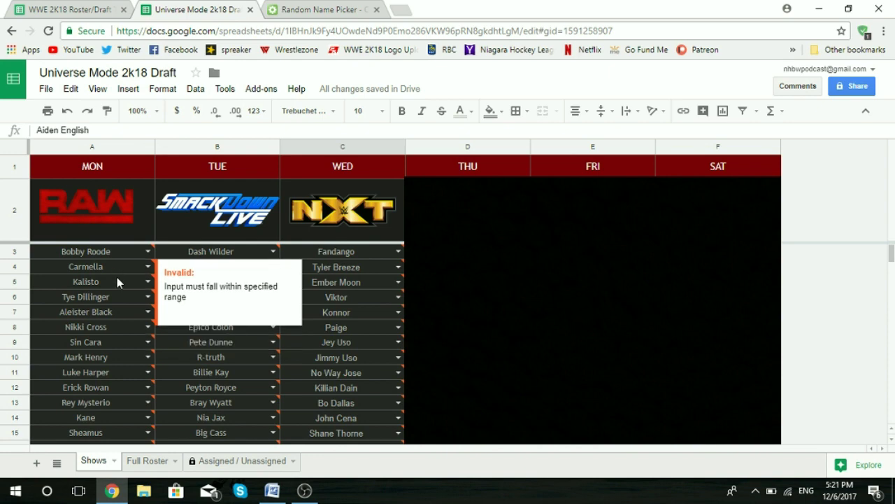
{"action": "scroll", "coordinate": [112, 283], "scroll_direction": "down", "scroll_amount": 1}
{"action": "scroll", "coordinate": [105, 293], "scroll_direction": "down", "scroll_amount": 3}
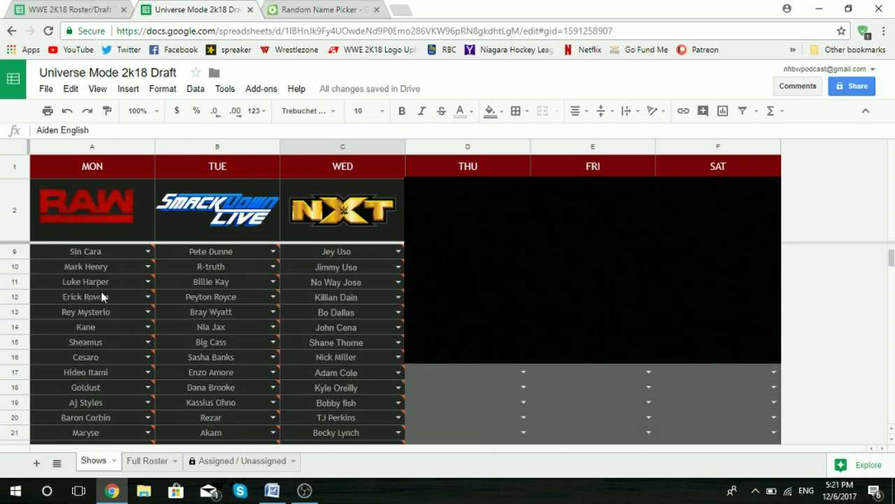
{"action": "scroll", "coordinate": [118, 314], "scroll_direction": "down", "scroll_amount": 3}
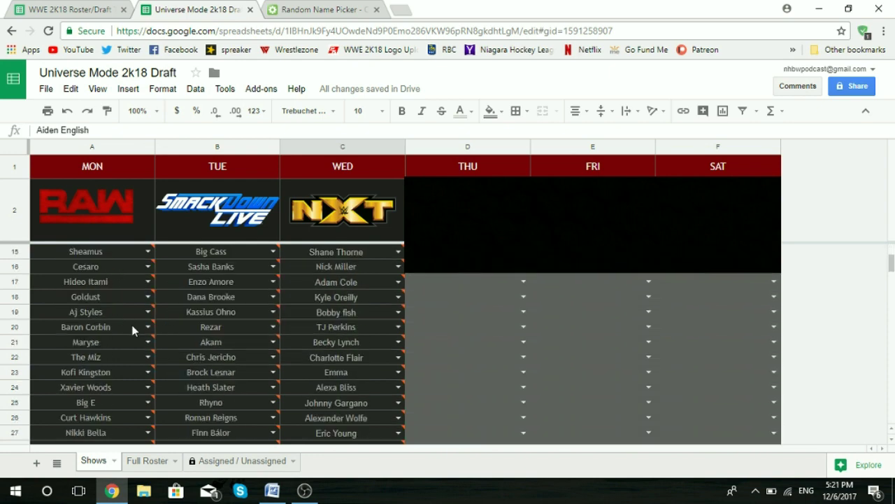
{"action": "scroll", "coordinate": [118, 311], "scroll_direction": "down", "scroll_amount": 3}
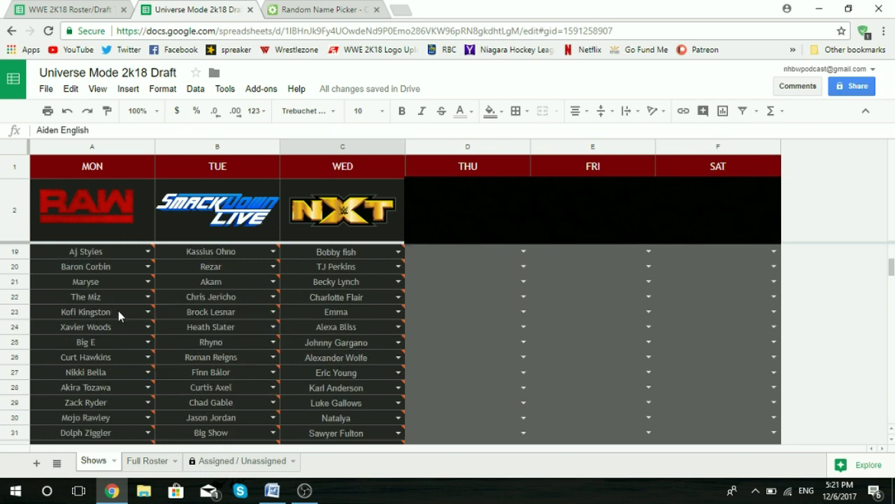
{"action": "mouse_move", "coordinate": [122, 328]}
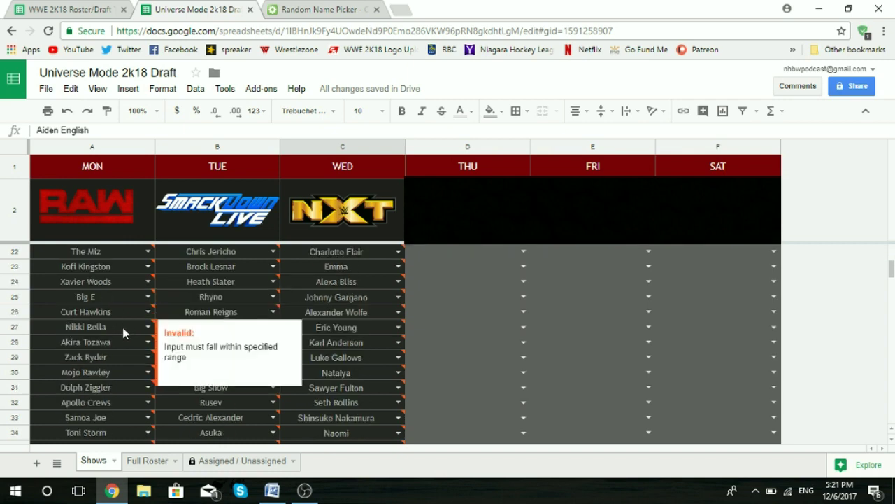
{"action": "scroll", "coordinate": [123, 327], "scroll_direction": "down", "scroll_amount": 4}
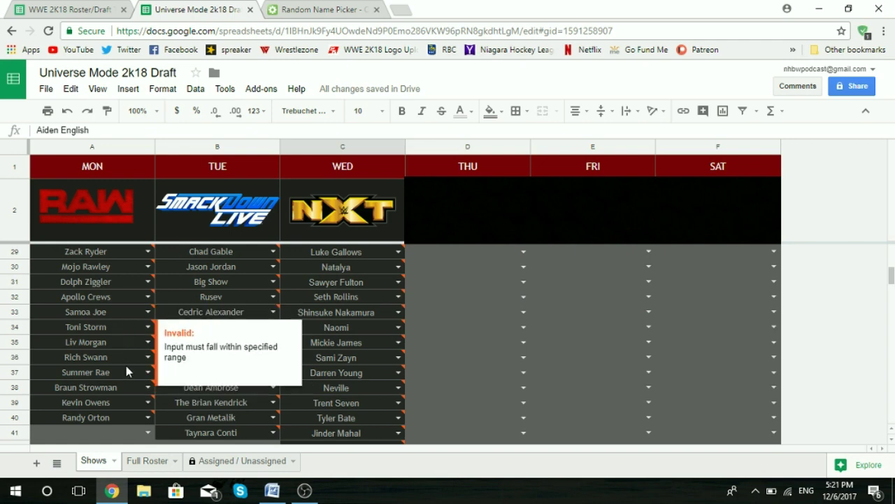
{"action": "scroll", "coordinate": [123, 347], "scroll_direction": "down", "scroll_amount": 1}
{"action": "scroll", "coordinate": [123, 356], "scroll_direction": "down", "scroll_amount": 2}
Review the NXT roster from its first picks down to its last ones
{"action": "scroll", "coordinate": [127, 361], "scroll_direction": "up", "scroll_amount": 15}
{"action": "scroll", "coordinate": [353, 336], "scroll_direction": "down", "scroll_amount": 1}
{"action": "scroll", "coordinate": [356, 339], "scroll_direction": "up", "scroll_amount": 2}
{"action": "scroll", "coordinate": [371, 282], "scroll_direction": "down", "scroll_amount": 3}
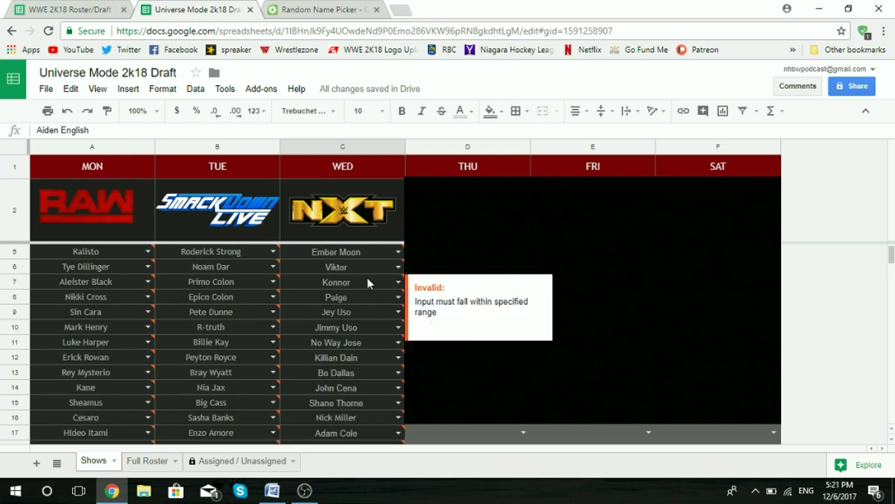
{"action": "scroll", "coordinate": [374, 312], "scroll_direction": "down", "scroll_amount": 2}
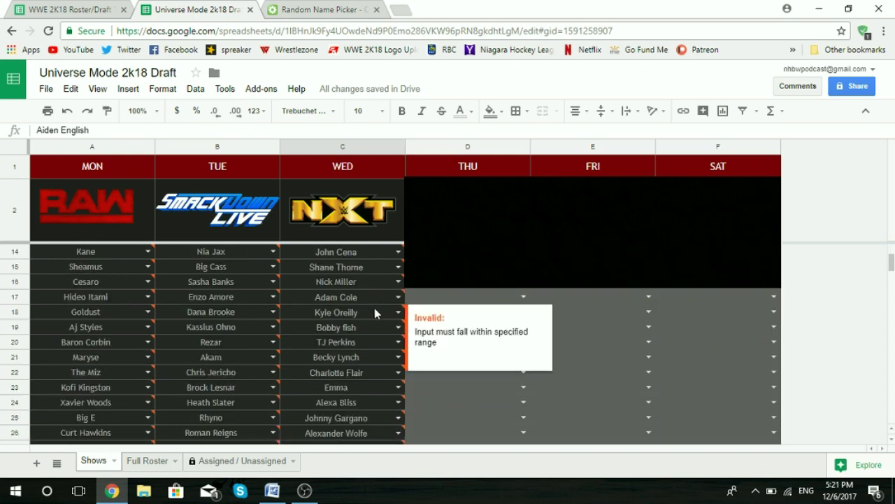
{"action": "scroll", "coordinate": [371, 311], "scroll_direction": "down", "scroll_amount": 2}
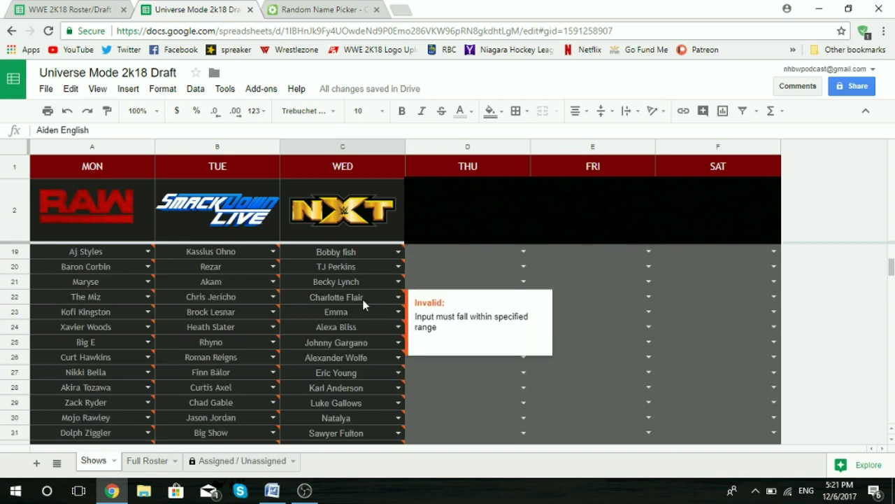
{"action": "scroll", "coordinate": [362, 299], "scroll_direction": "down", "scroll_amount": 1}
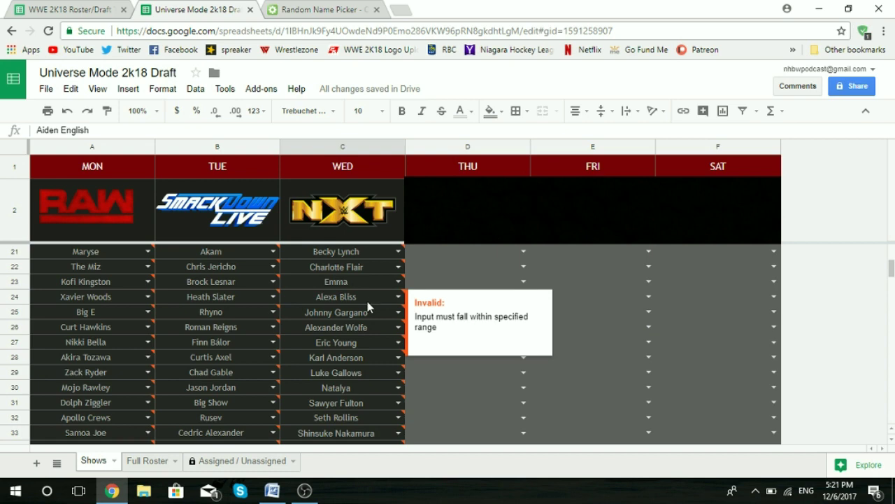
{"action": "scroll", "coordinate": [375, 296], "scroll_direction": "down", "scroll_amount": 3}
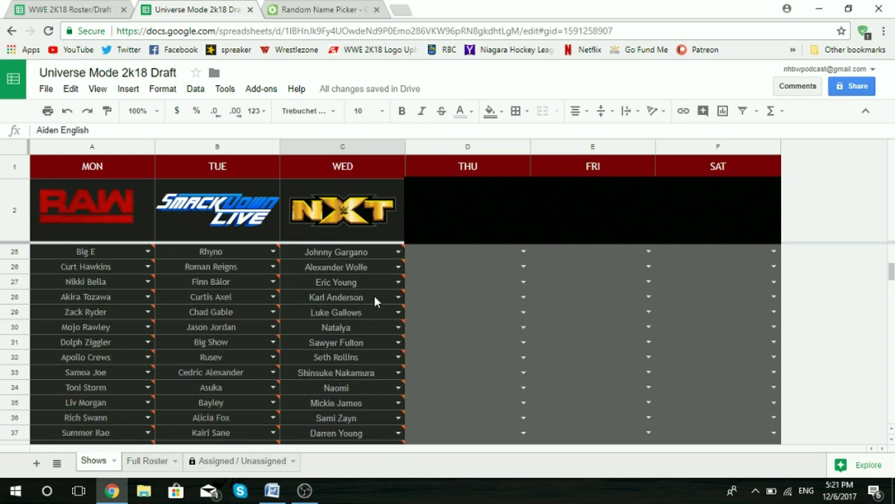
{"action": "scroll", "coordinate": [373, 296], "scroll_direction": "down", "scroll_amount": 2}
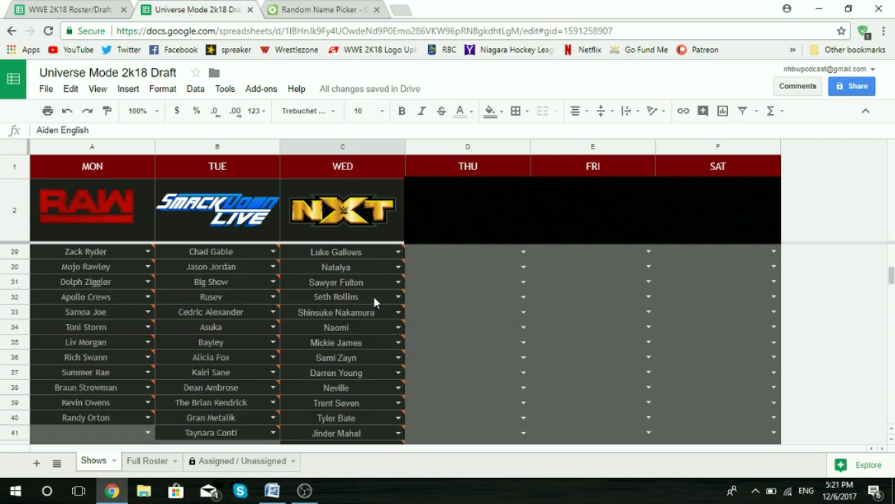
{"action": "scroll", "coordinate": [373, 297], "scroll_direction": "down", "scroll_amount": 2}
Look back over the upper part of the NXT roster and recheck the full Raw roster
{"action": "scroll", "coordinate": [374, 296], "scroll_direction": "up", "scroll_amount": 10}
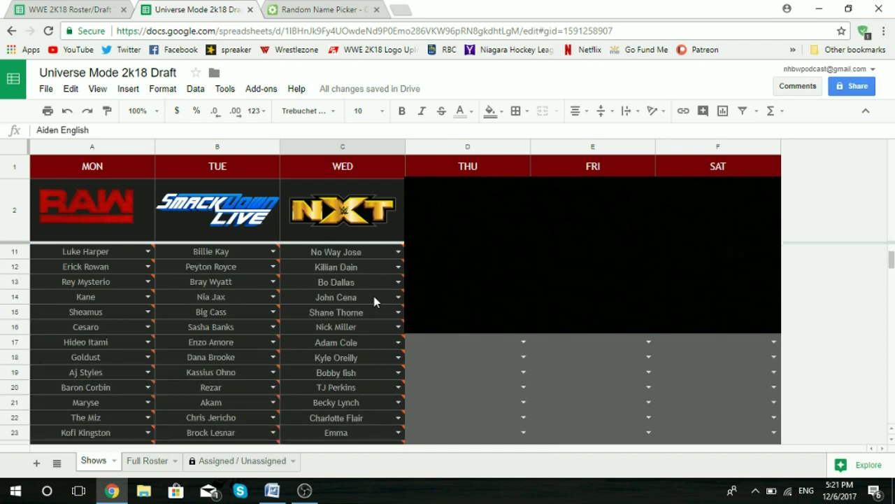
{"action": "scroll", "coordinate": [374, 296], "scroll_direction": "up", "scroll_amount": 1}
{"action": "scroll", "coordinate": [374, 297], "scroll_direction": "down", "scroll_amount": 1}
{"action": "scroll", "coordinate": [376, 299], "scroll_direction": "down", "scroll_amount": 1}
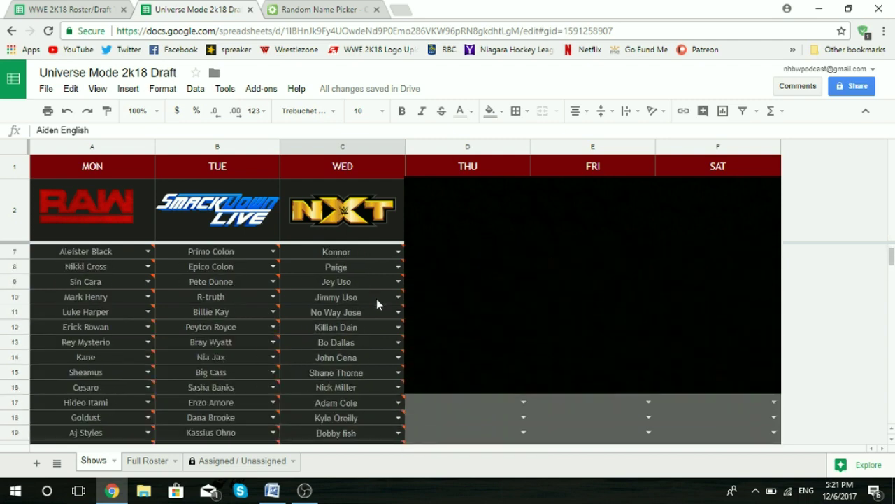
{"action": "scroll", "coordinate": [377, 299], "scroll_direction": "down", "scroll_amount": 3}
{"action": "scroll", "coordinate": [376, 298], "scroll_direction": "down", "scroll_amount": 3}
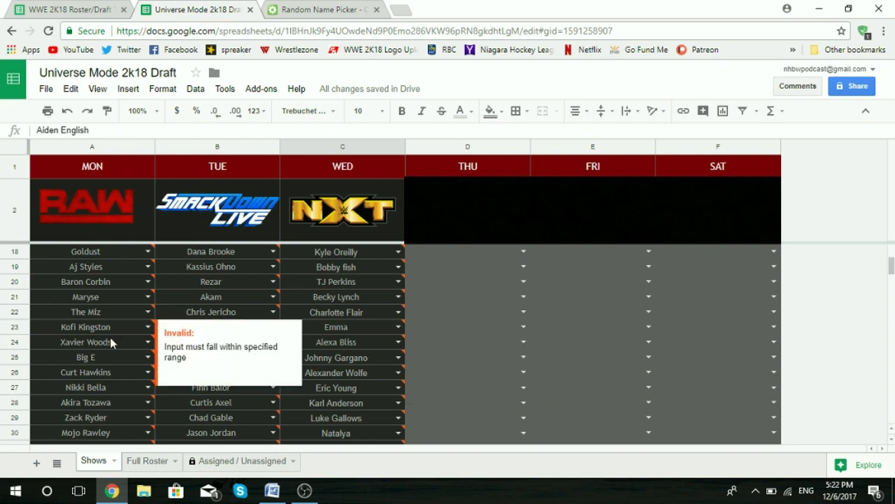
{"action": "scroll", "coordinate": [103, 326], "scroll_direction": "up", "scroll_amount": 2}
{"action": "scroll", "coordinate": [103, 326], "scroll_direction": "up", "scroll_amount": 3}
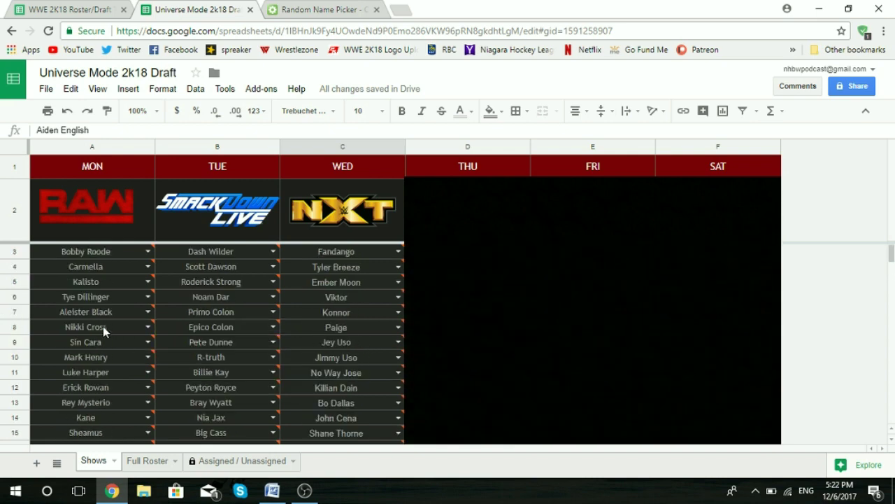
{"action": "scroll", "coordinate": [105, 329], "scroll_direction": "down", "scroll_amount": 4}
{"action": "scroll", "coordinate": [106, 333], "scroll_direction": "down", "scroll_amount": 4}
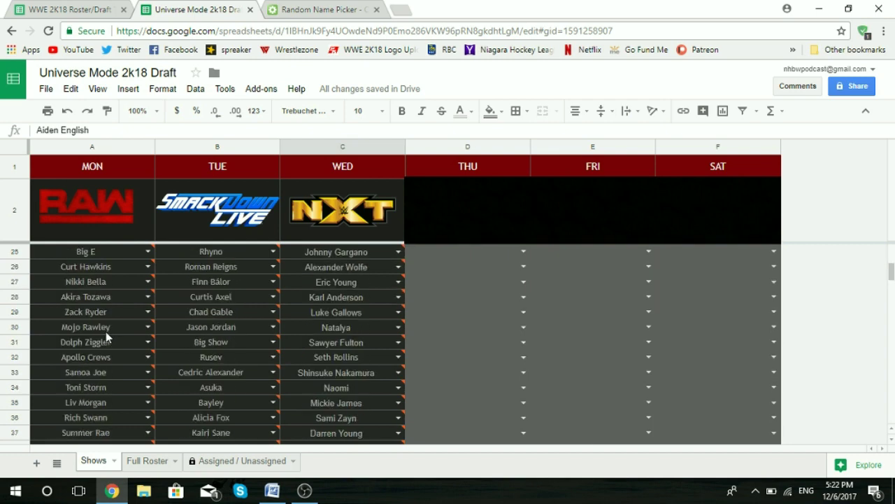
{"action": "scroll", "coordinate": [125, 376], "scroll_direction": "down", "scroll_amount": 1}
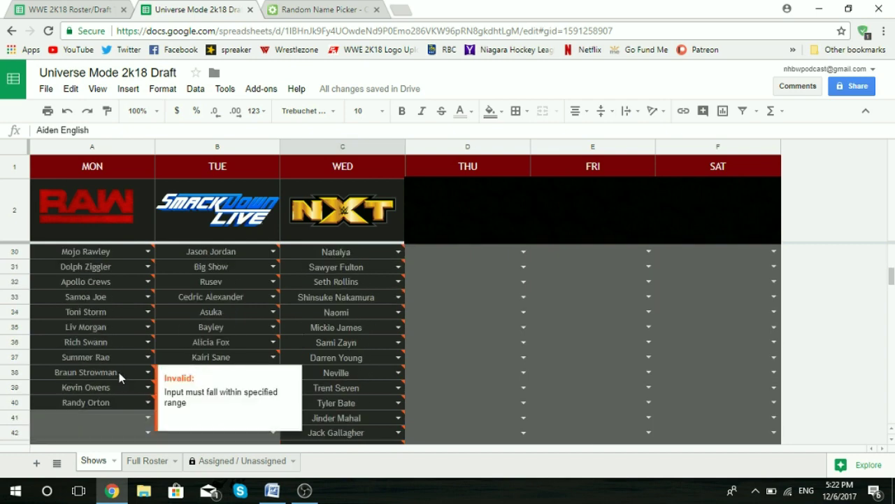
{"action": "scroll", "coordinate": [119, 372], "scroll_direction": "down", "scroll_amount": 1}
Replace Akira Tozawa in Raw's cell A28 with Alexa Blisss
{"action": "scroll", "coordinate": [110, 373], "scroll_direction": "up", "scroll_amount": 1}
{"action": "scroll", "coordinate": [110, 367], "scroll_direction": "up", "scroll_amount": 4}
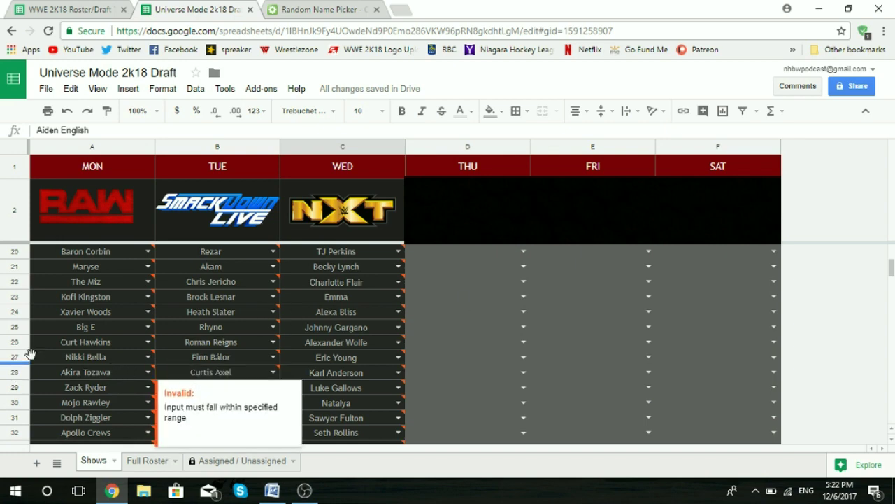
{"action": "left_click", "coordinate": [108, 376]}
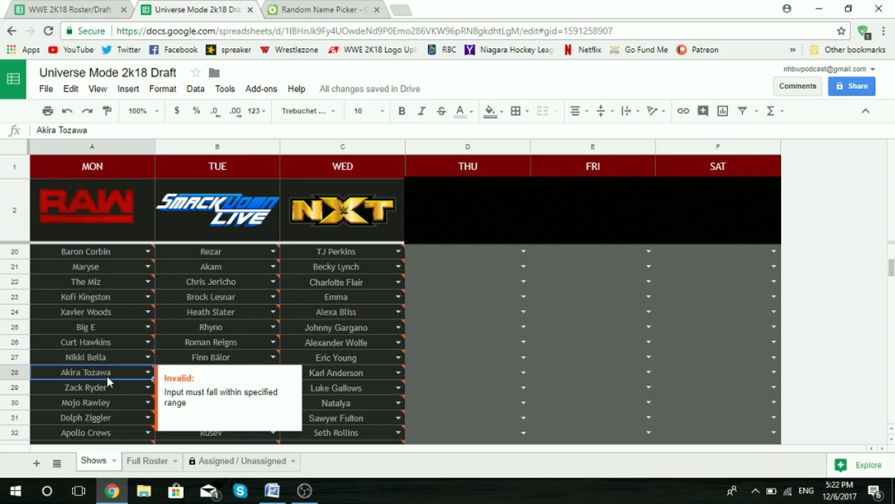
{"action": "type", "text": "Alex"}
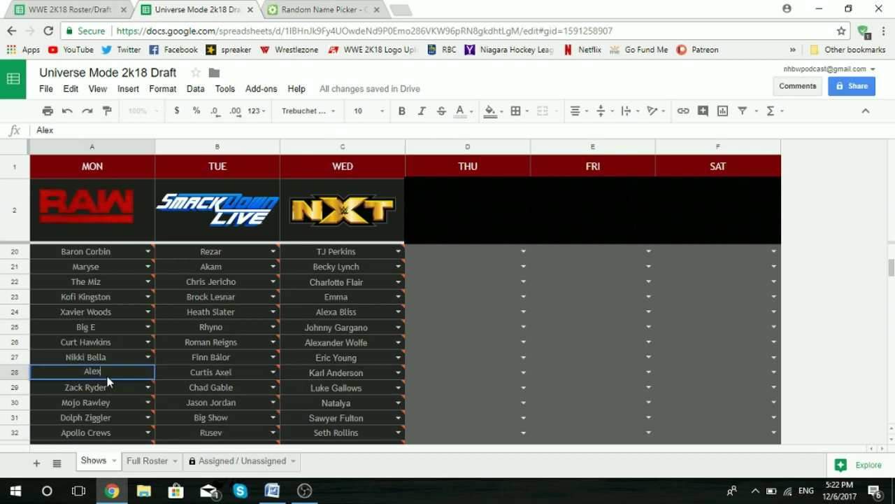
{"action": "type", "text": "a Blisss"}
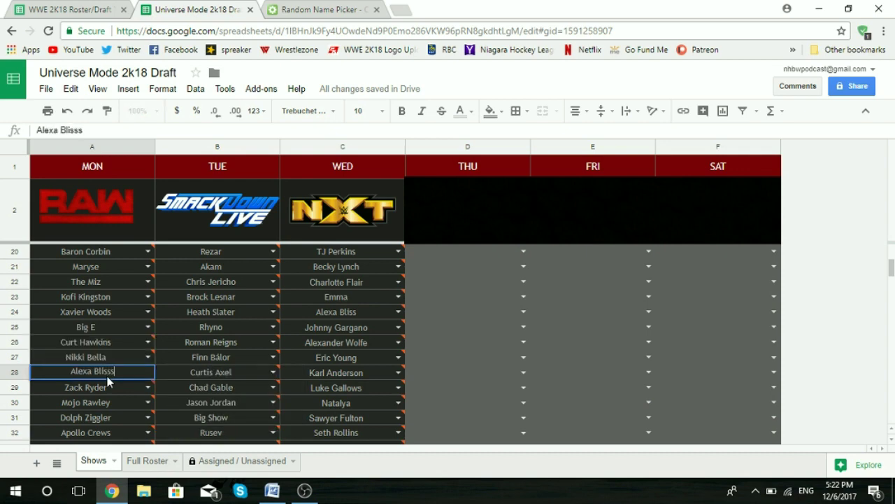
Clear Alexa Bliss from NXT's cell C24 and enter Akira Tozawa there instead
{"action": "left_click", "coordinate": [363, 313]}
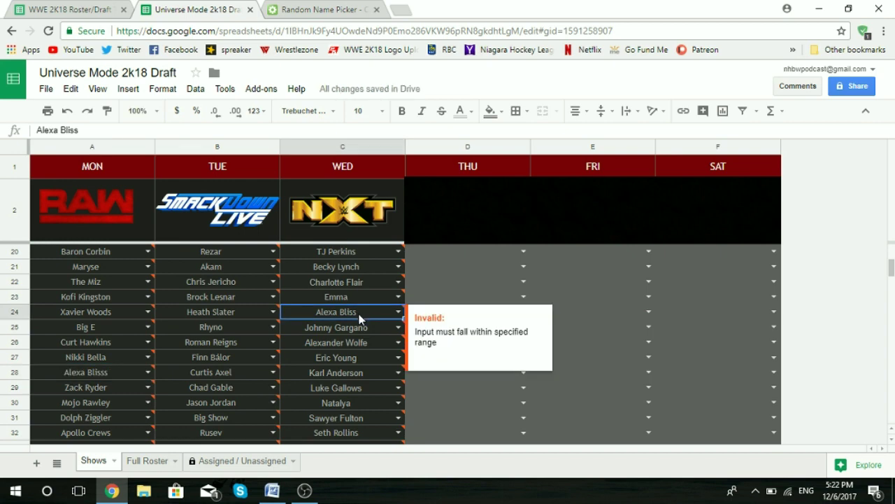
{"action": "key", "text": "Delete"}
{"action": "type", "text": "aki"}
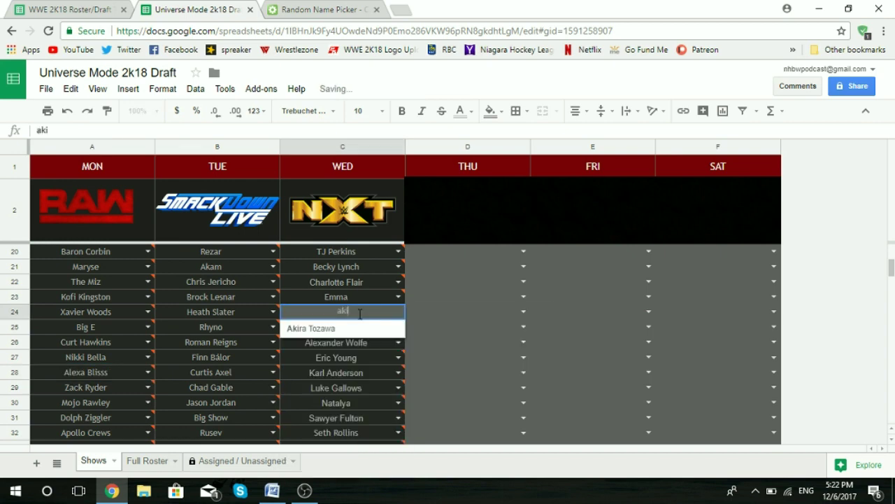
{"action": "left_click", "coordinate": [370, 328]}
Correct the spelling of the Raw pick in cell A28 to Alexa Bliss
{"action": "left_click", "coordinate": [107, 374]}
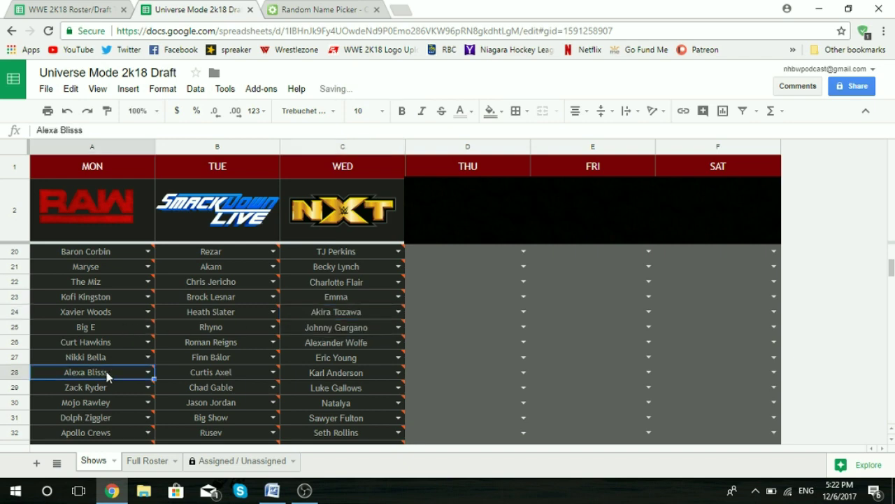
{"action": "double_click", "coordinate": [107, 376]}
{"action": "key", "text": "BackSpace"}
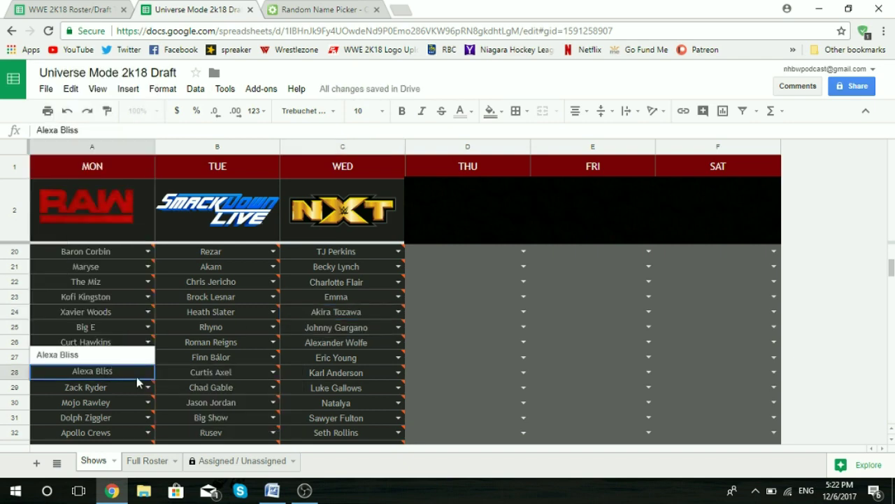
{"action": "left_click", "coordinate": [117, 358]}
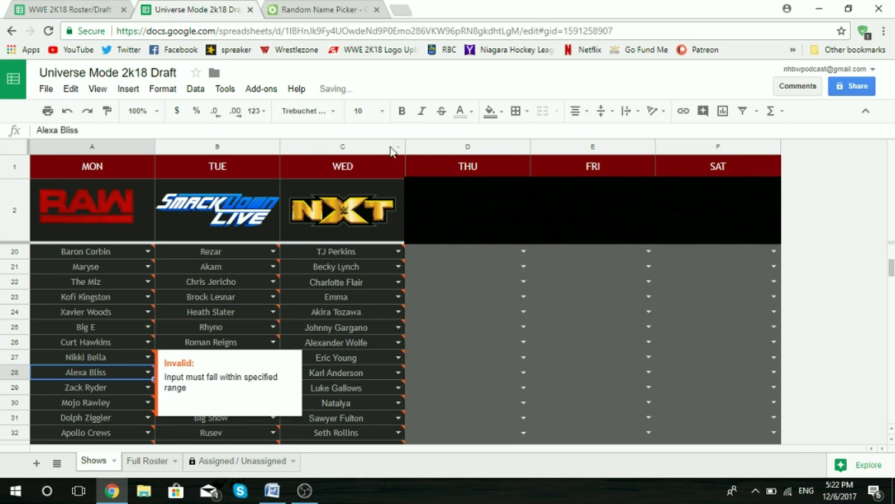
Review the SmackDown Live roster from its first pick in row 3 down to its last pick
{"action": "scroll", "coordinate": [280, 333], "scroll_direction": "down", "scroll_amount": 1}
{"action": "scroll", "coordinate": [286, 332], "scroll_direction": "up", "scroll_amount": 3}
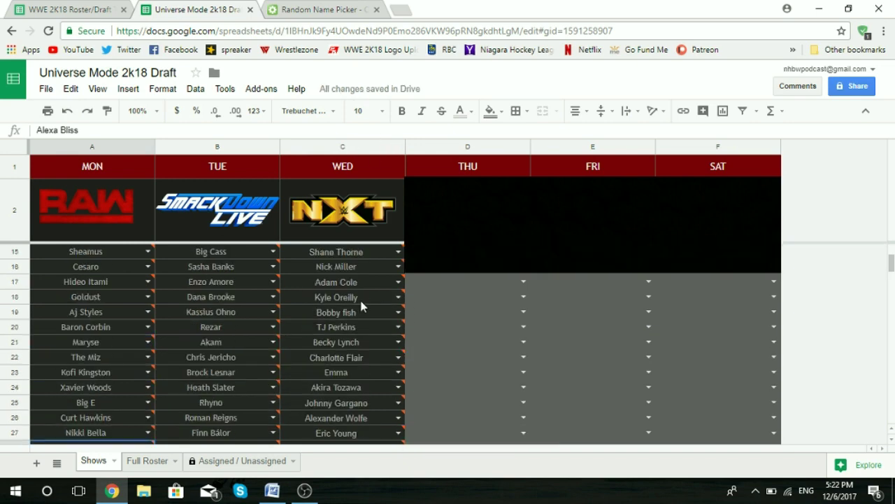
{"action": "scroll", "coordinate": [273, 291], "scroll_direction": "up", "scroll_amount": 5}
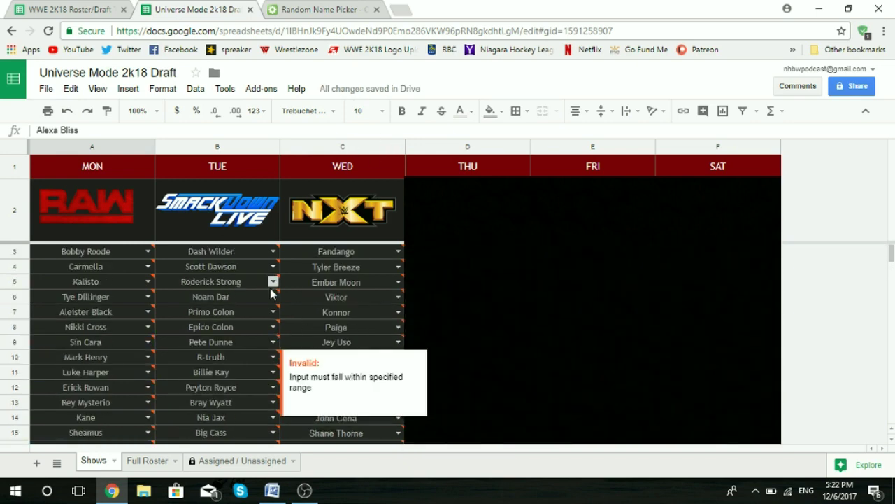
{"action": "scroll", "coordinate": [264, 283], "scroll_direction": "down", "scroll_amount": 1}
{"action": "scroll", "coordinate": [261, 271], "scroll_direction": "up", "scroll_amount": 1}
{"action": "scroll", "coordinate": [261, 272], "scroll_direction": "down", "scroll_amount": 1}
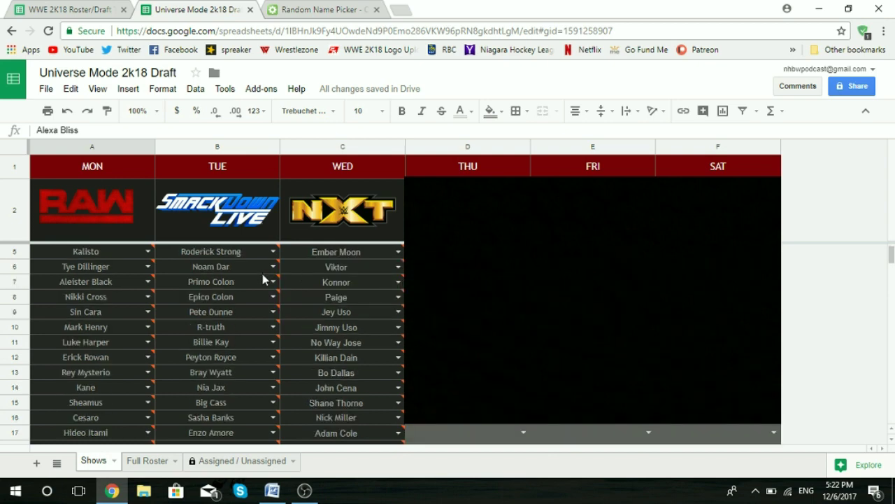
{"action": "scroll", "coordinate": [258, 279], "scroll_direction": "down", "scroll_amount": 2}
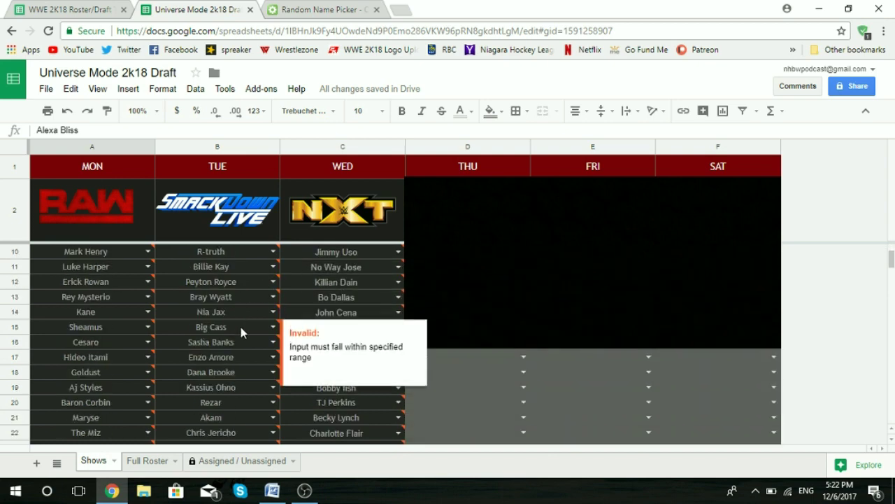
{"action": "scroll", "coordinate": [239, 336], "scroll_direction": "down", "scroll_amount": 1}
{"action": "scroll", "coordinate": [249, 312], "scroll_direction": "down", "scroll_amount": 2}
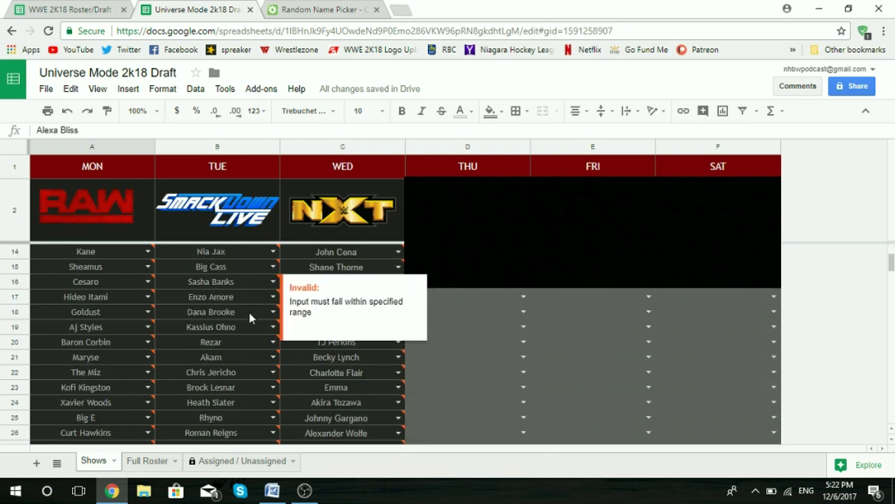
{"action": "scroll", "coordinate": [247, 314], "scroll_direction": "down", "scroll_amount": 4}
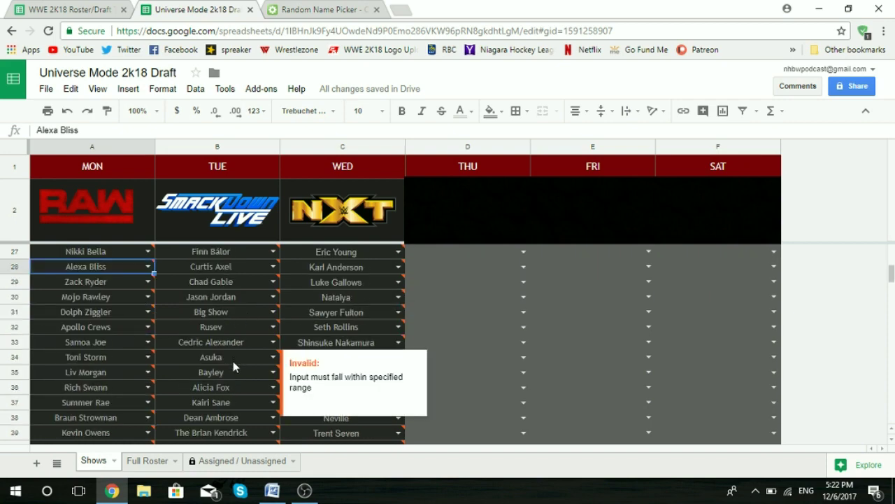
{"action": "scroll", "coordinate": [225, 376], "scroll_direction": "down", "scroll_amount": 1}
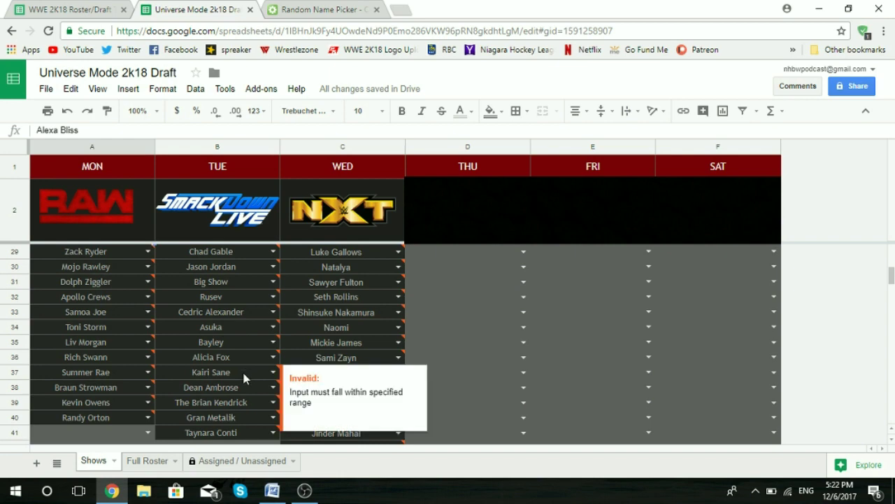
{"action": "scroll", "coordinate": [240, 385], "scroll_direction": "down", "scroll_amount": 1}
{"action": "scroll", "coordinate": [237, 385], "scroll_direction": "down", "scroll_amount": 1}
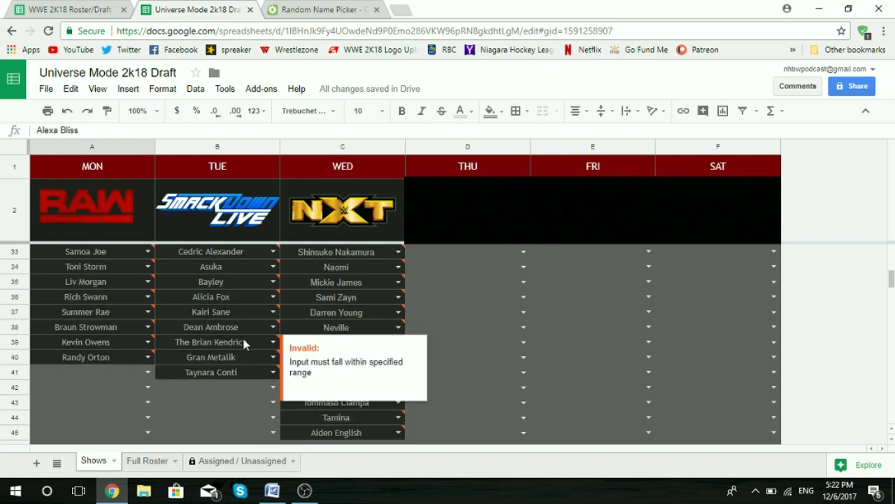
Recheck the NXT roster from its first pick in row 3 down to its last pick
{"action": "scroll", "coordinate": [225, 351], "scroll_direction": "up", "scroll_amount": 10}
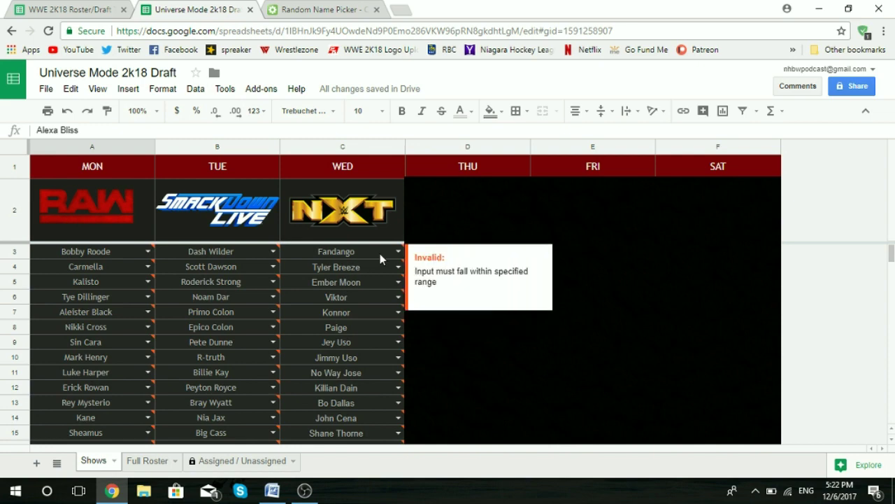
{"action": "scroll", "coordinate": [379, 261], "scroll_direction": "down", "scroll_amount": 1}
{"action": "scroll", "coordinate": [378, 259], "scroll_direction": "up", "scroll_amount": 1}
{"action": "scroll", "coordinate": [375, 274], "scroll_direction": "down", "scroll_amount": 3}
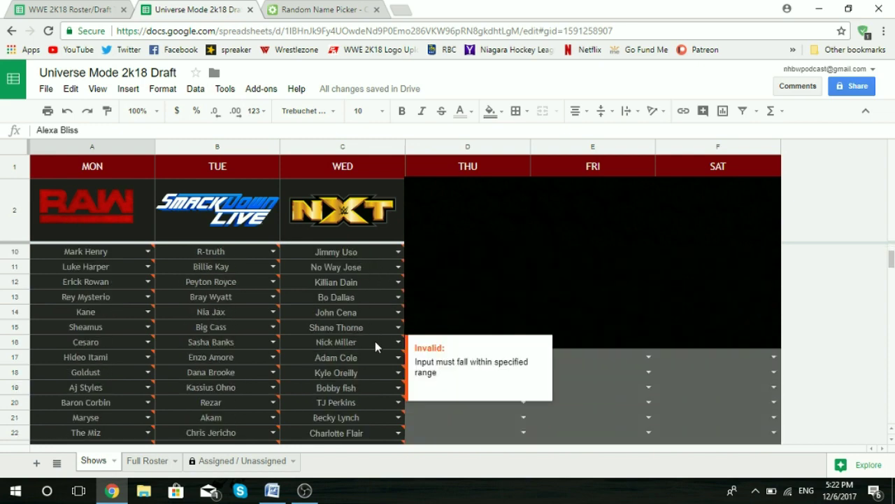
{"action": "scroll", "coordinate": [375, 341], "scroll_direction": "down", "scroll_amount": 2}
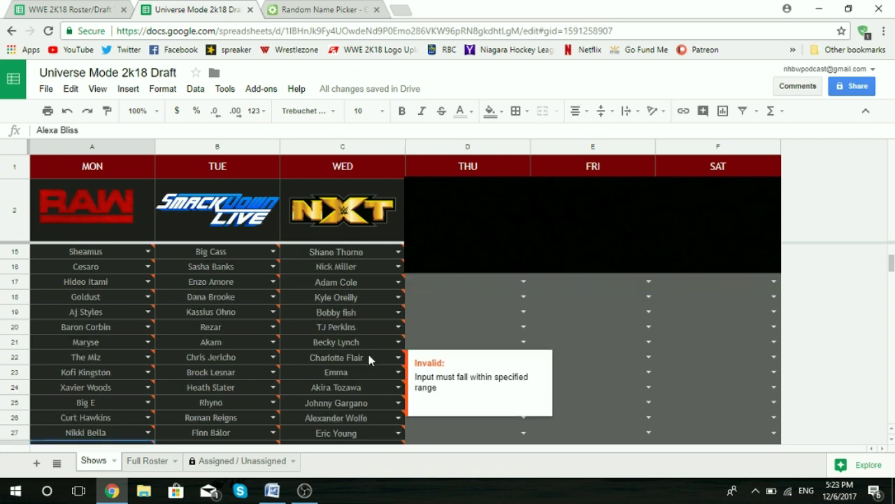
{"action": "scroll", "coordinate": [375, 344], "scroll_direction": "down", "scroll_amount": 1}
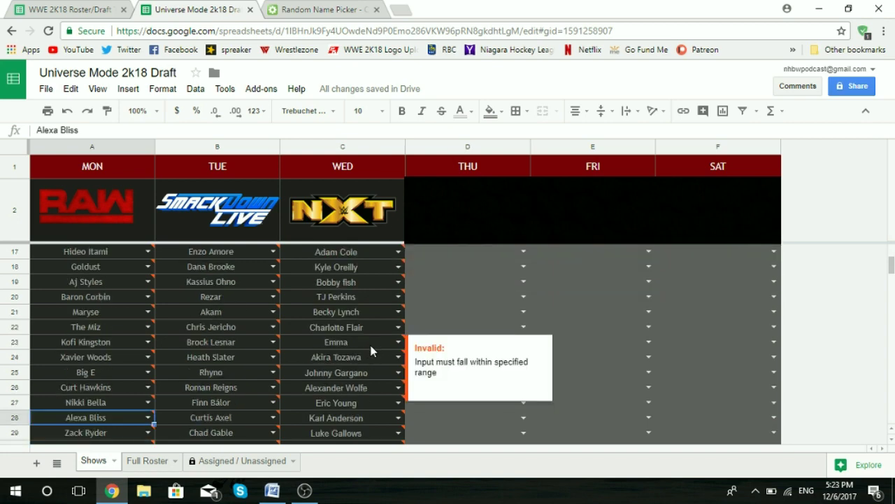
{"action": "scroll", "coordinate": [371, 349], "scroll_direction": "down", "scroll_amount": 4}
{"action": "scroll", "coordinate": [369, 352], "scroll_direction": "down", "scroll_amount": 4}
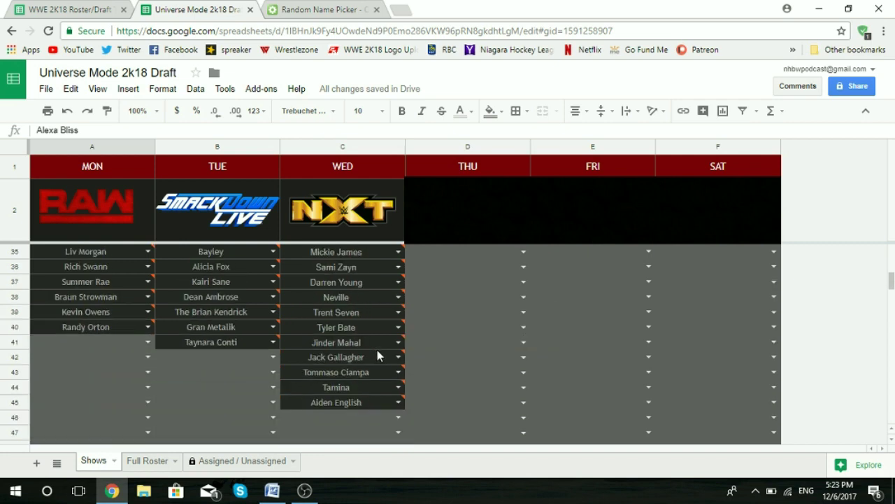
Compare the lower parts of the rosters and replace Naomi in NXT's cell C34 with Grad Matalik
{"action": "scroll", "coordinate": [369, 370], "scroll_direction": "up", "scroll_amount": 1}
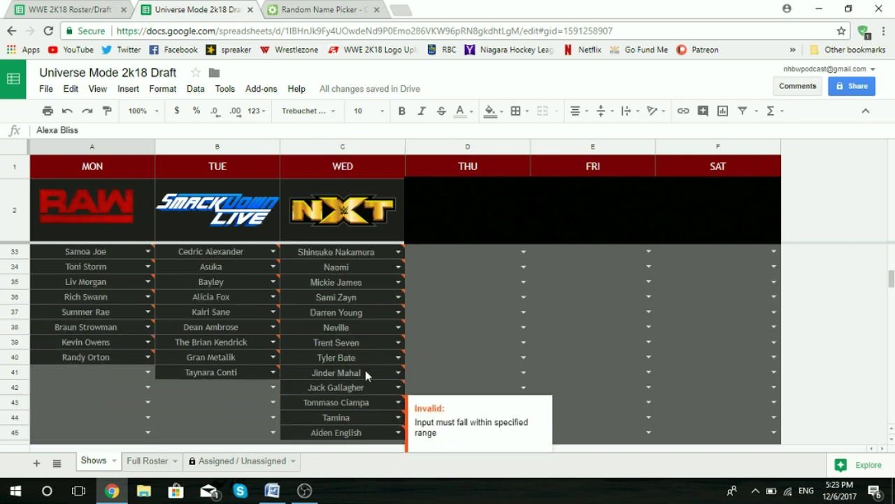
{"action": "scroll", "coordinate": [367, 343], "scroll_direction": "up", "scroll_amount": 1}
{"action": "scroll", "coordinate": [366, 319], "scroll_direction": "up", "scroll_amount": 2}
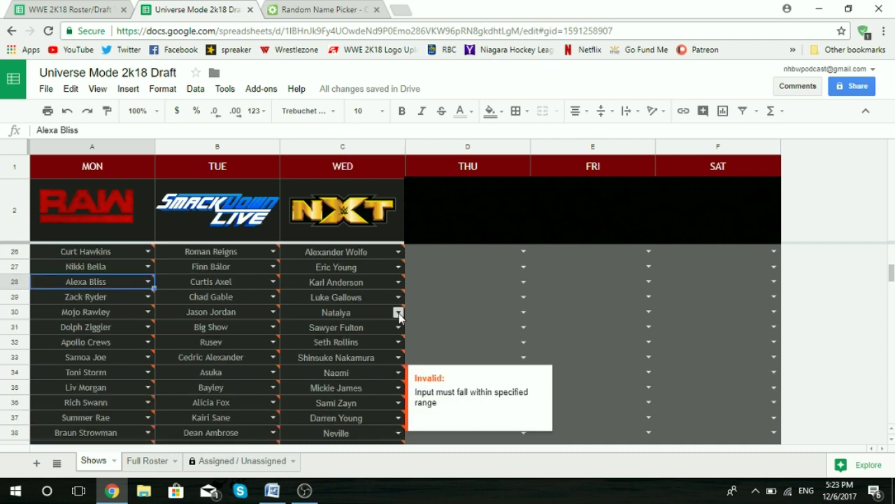
{"action": "scroll", "coordinate": [399, 315], "scroll_direction": "down", "scroll_amount": 1}
{"action": "scroll", "coordinate": [279, 350], "scroll_direction": "down", "scroll_amount": 1}
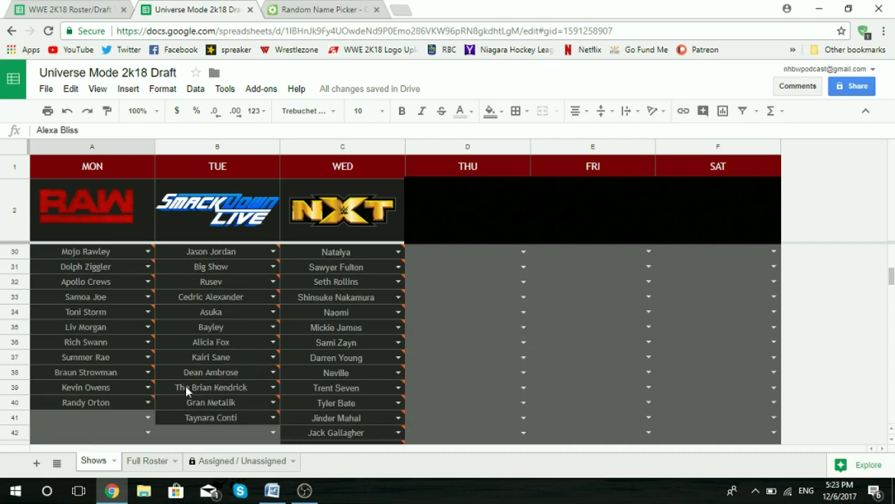
{"action": "scroll", "coordinate": [280, 367], "scroll_direction": "down", "scroll_amount": 1}
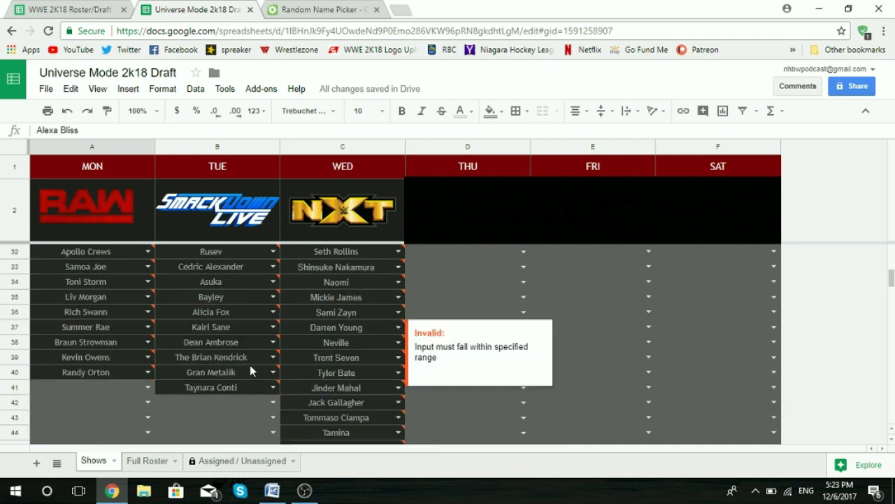
{"action": "left_click", "coordinate": [357, 283]}
{"action": "type", "text": "Gra"}
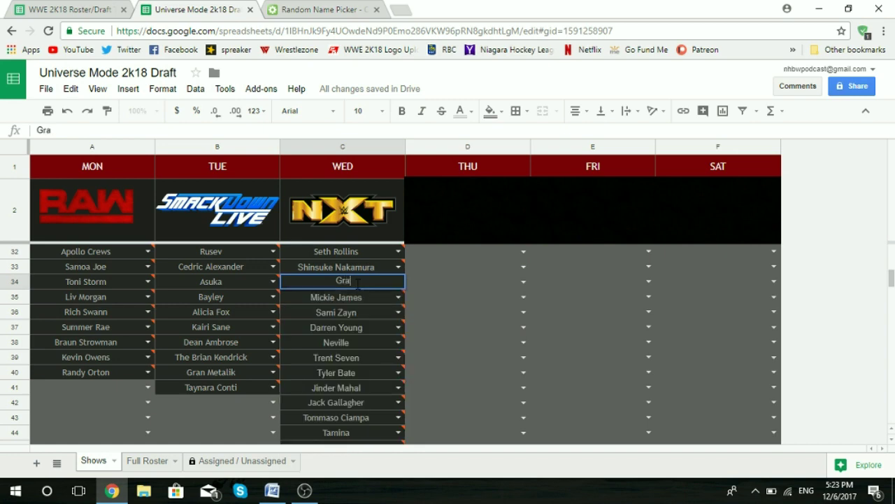
{"action": "type", "text": "d Matalik"}
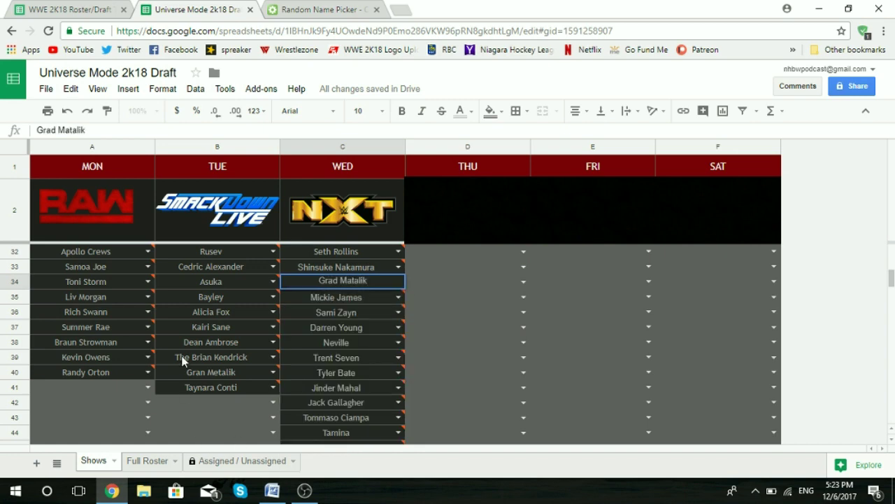
Replace Gran Metalik in SmackDown Live's cell B40 with Naomi from the suggested names
{"action": "left_click", "coordinate": [212, 377]}
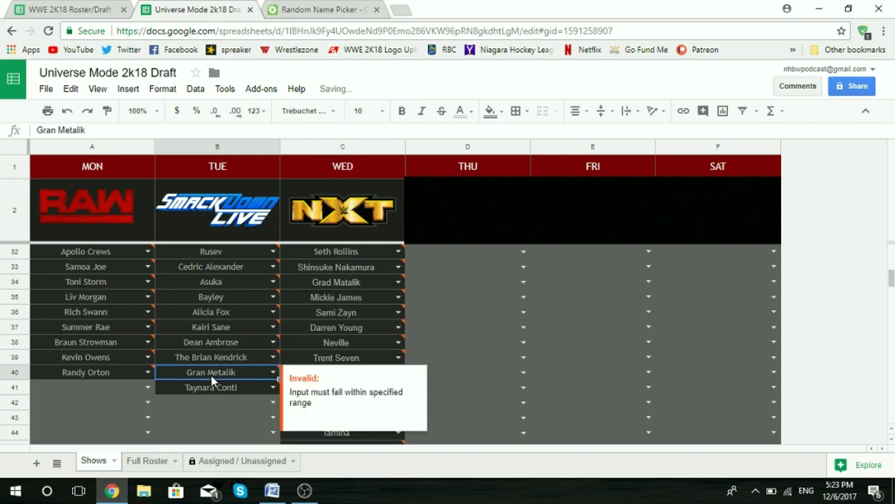
{"action": "type", "text": "n"}
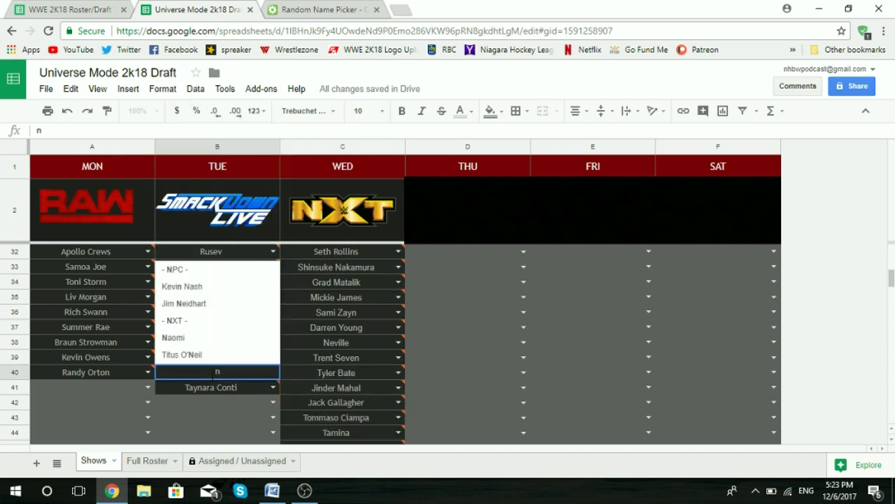
{"action": "type", "text": "a"}
{"action": "left_click", "coordinate": [200, 357]}
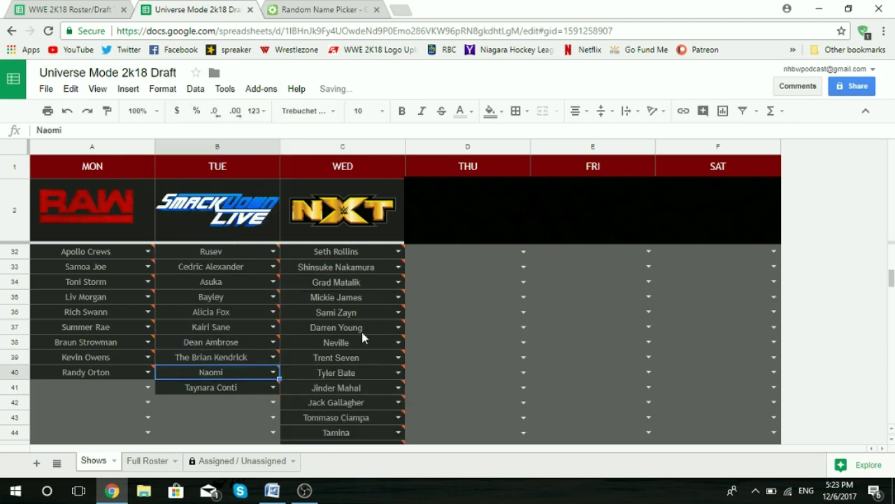
Correct the NXT pick in cell C34 to the suggested name Gran Metalik and return to the first picks
{"action": "left_click", "coordinate": [345, 279]}
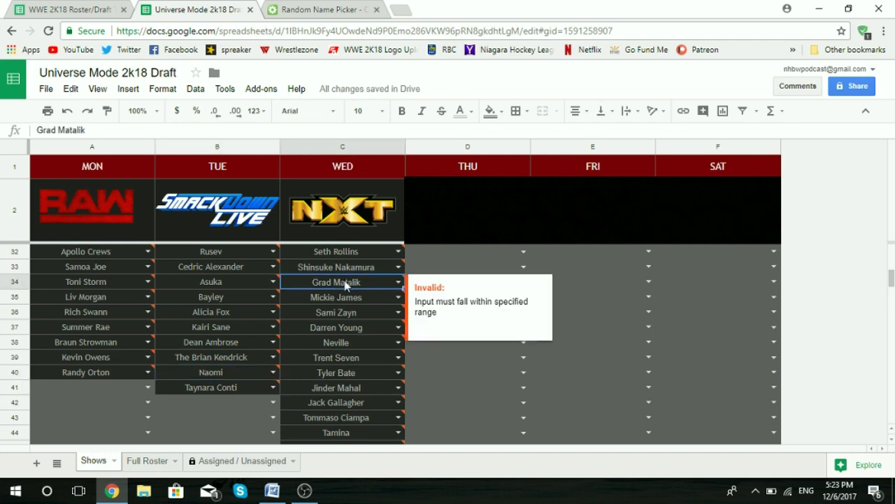
{"action": "type", "text": "gr"}
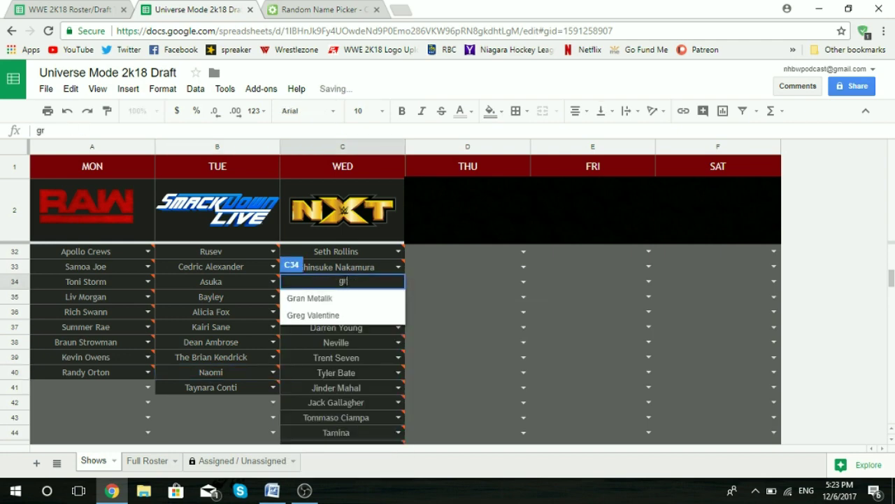
{"action": "left_click", "coordinate": [327, 297]}
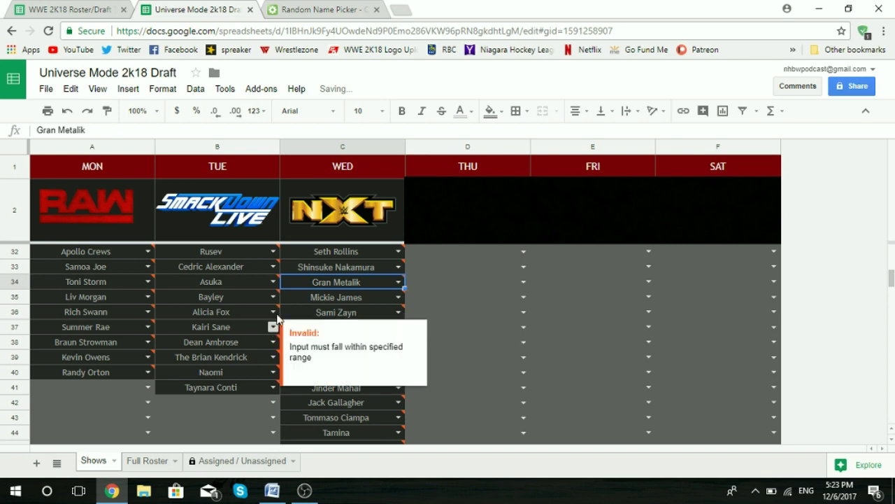
{"action": "scroll", "coordinate": [136, 356], "scroll_direction": "up", "scroll_amount": 10}
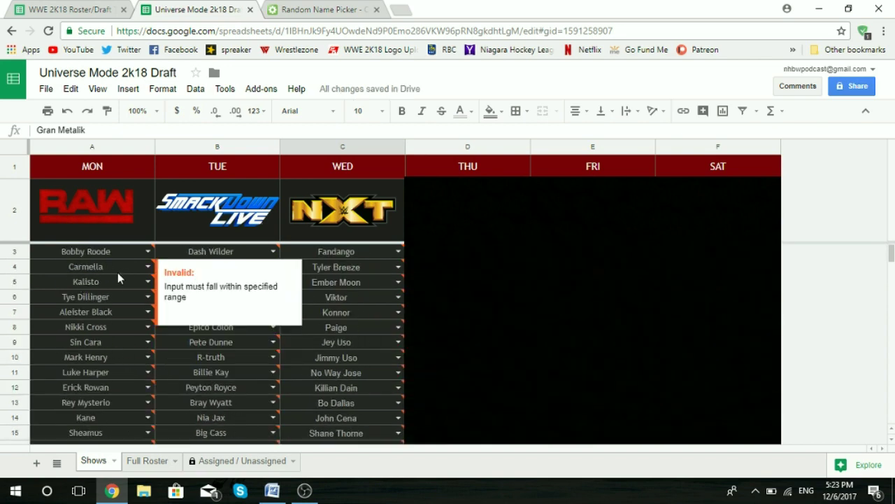
Review the Raw roster in column A from its first pick in row 3 down to its last pick
{"action": "scroll", "coordinate": [117, 272], "scroll_direction": "down", "scroll_amount": 2}
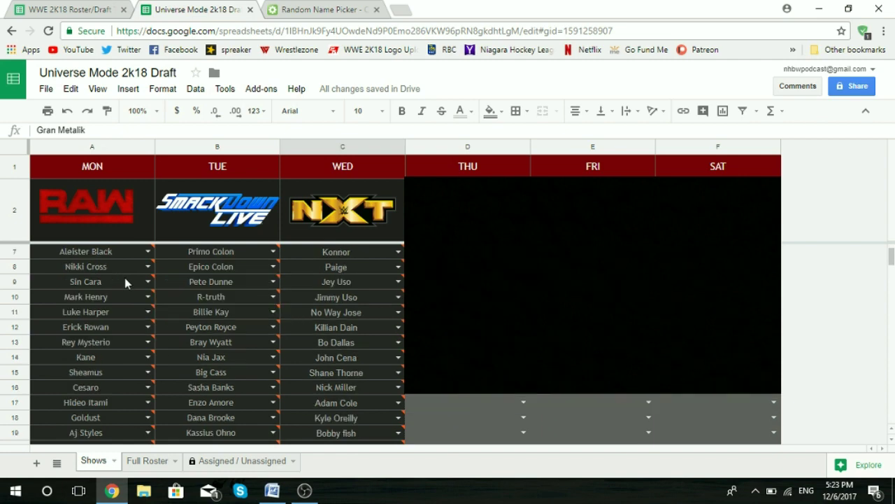
{"action": "scroll", "coordinate": [110, 316], "scroll_direction": "down", "scroll_amount": 1}
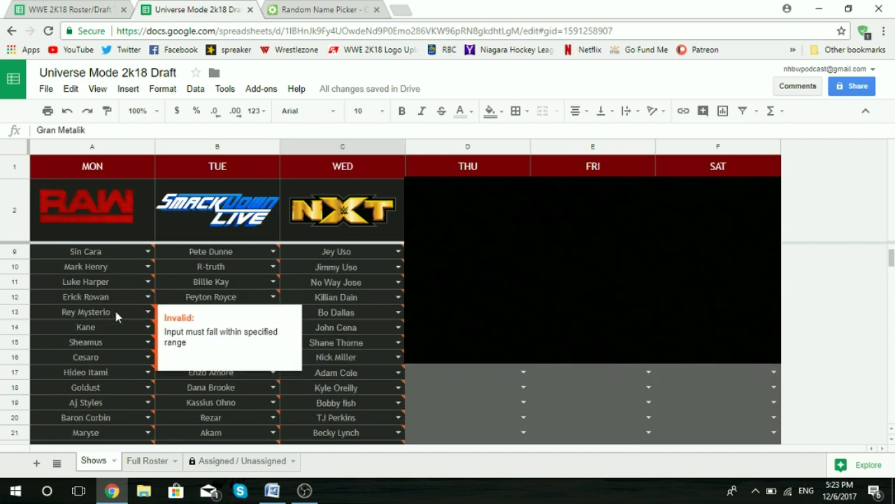
{"action": "scroll", "coordinate": [106, 346], "scroll_direction": "down", "scroll_amount": 1}
{"action": "scroll", "coordinate": [127, 318], "scroll_direction": "down", "scroll_amount": 2}
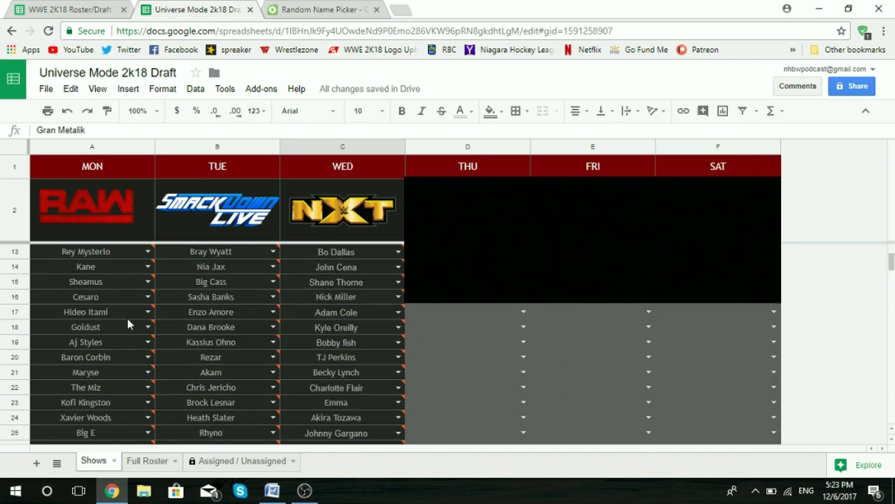
{"action": "scroll", "coordinate": [119, 328], "scroll_direction": "down", "scroll_amount": 3}
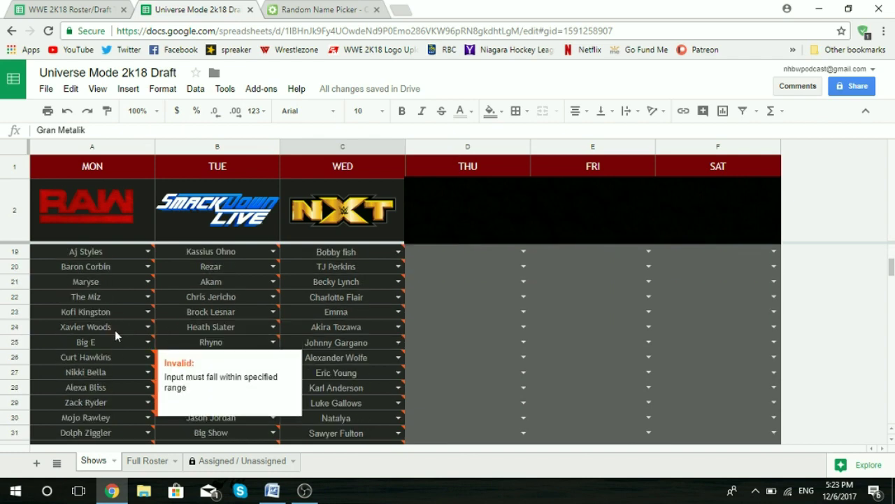
{"action": "scroll", "coordinate": [114, 311], "scroll_direction": "down", "scroll_amount": 1}
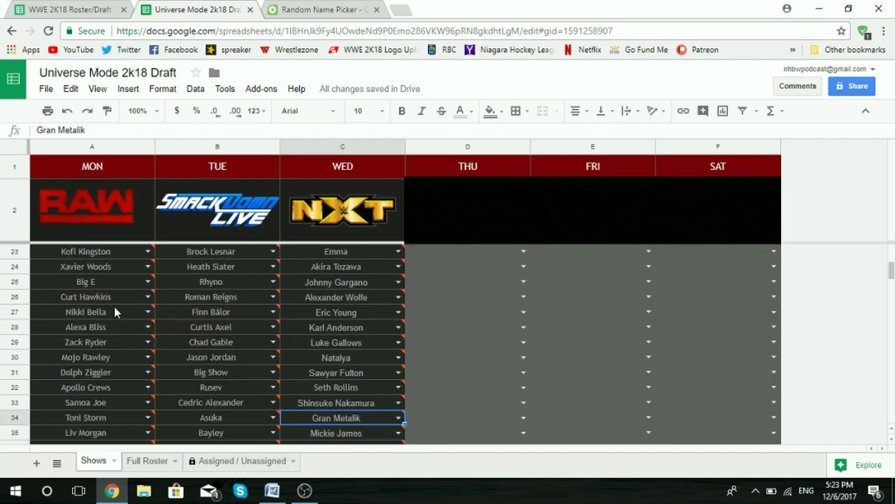
{"action": "scroll", "coordinate": [117, 348], "scroll_direction": "down", "scroll_amount": 1}
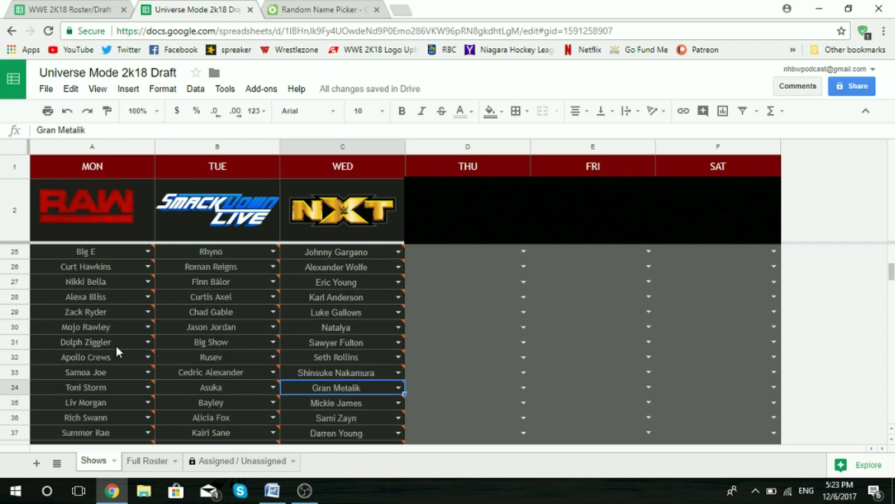
{"action": "scroll", "coordinate": [118, 332], "scroll_direction": "down", "scroll_amount": 2}
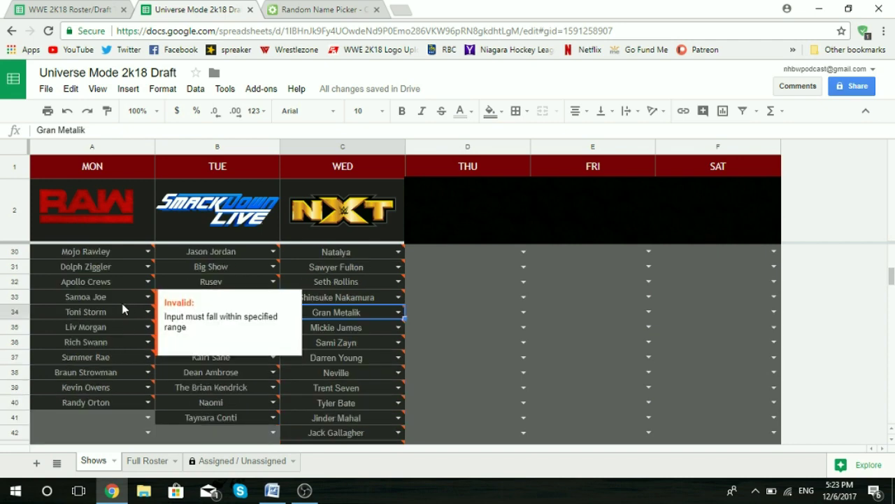
Review the SmackDown Live roster in column B from its first pick in row 3 down to its last pick
{"action": "scroll", "coordinate": [111, 323], "scroll_direction": "up", "scroll_amount": 9}
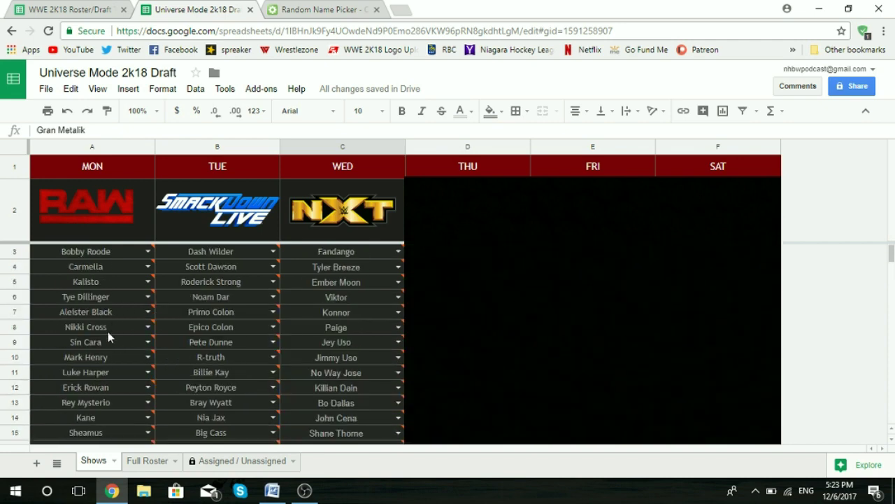
{"action": "scroll", "coordinate": [254, 277], "scroll_direction": "down", "scroll_amount": 1}
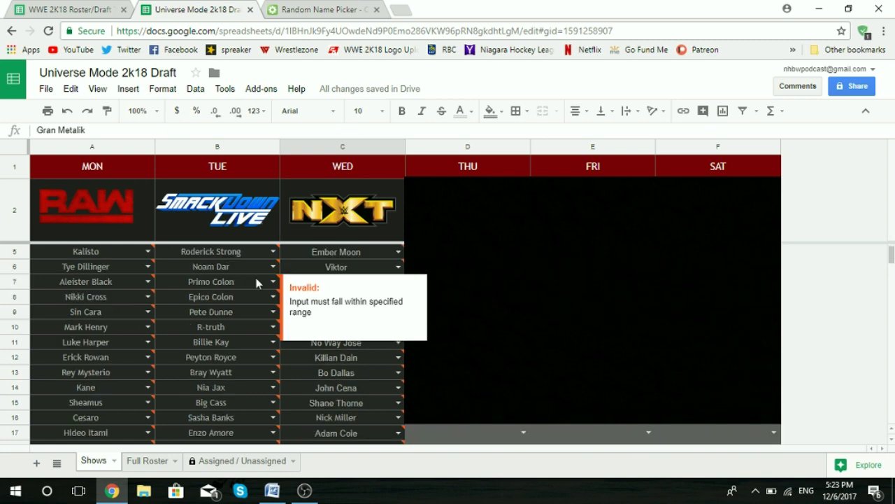
{"action": "scroll", "coordinate": [250, 288], "scroll_direction": "down", "scroll_amount": 1}
{"action": "scroll", "coordinate": [250, 288], "scroll_direction": "down", "scroll_amount": 2}
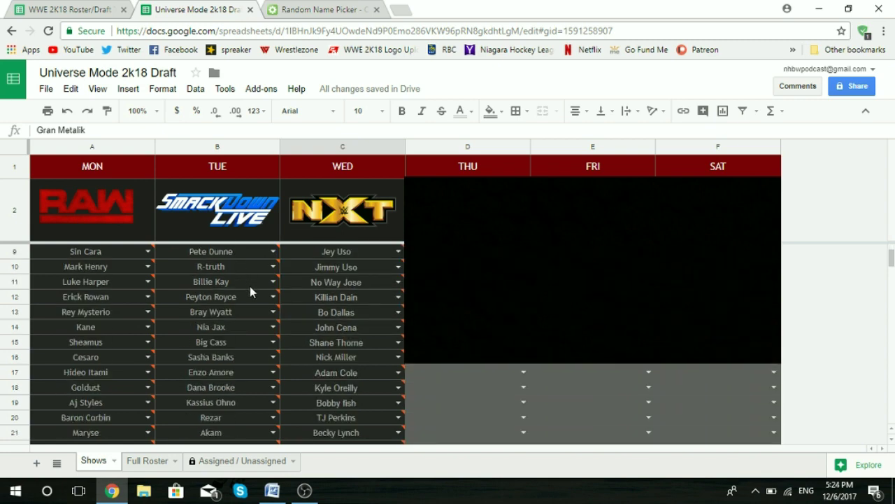
{"action": "scroll", "coordinate": [250, 287], "scroll_direction": "down", "scroll_amount": 2}
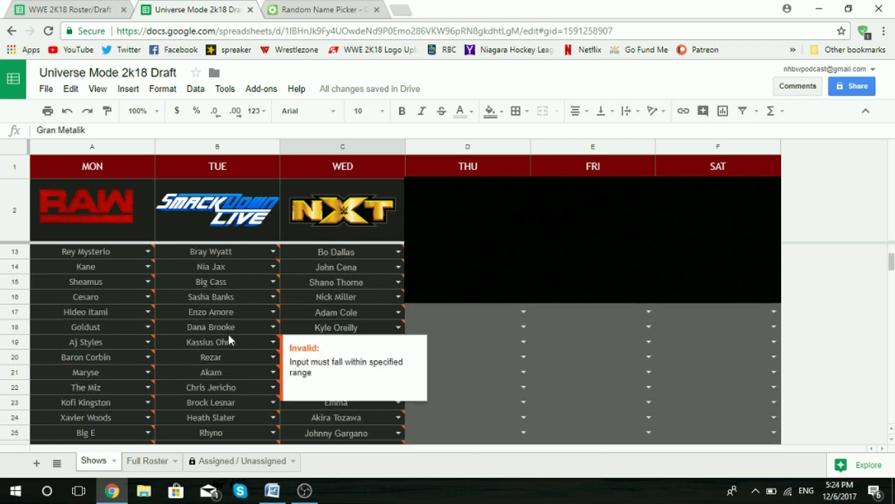
{"action": "scroll", "coordinate": [251, 312], "scroll_direction": "down", "scroll_amount": 1}
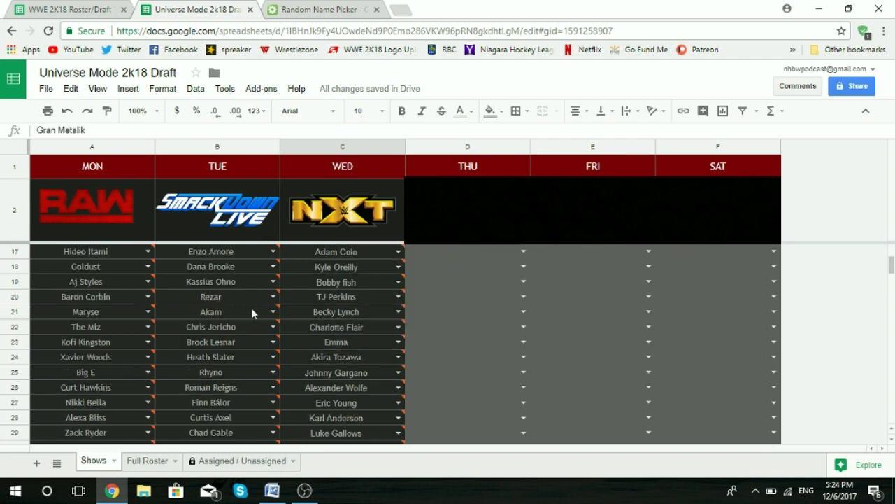
{"action": "scroll", "coordinate": [250, 313], "scroll_direction": "down", "scroll_amount": 3}
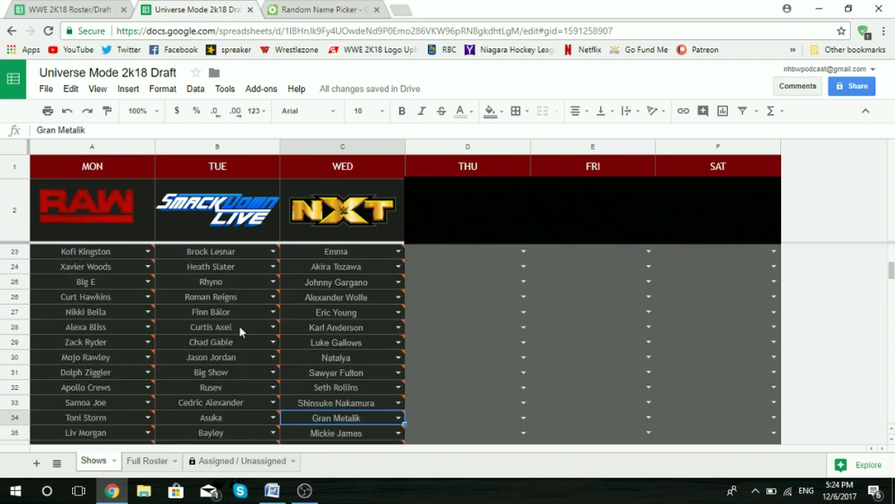
{"action": "scroll", "coordinate": [234, 347], "scroll_direction": "down", "scroll_amount": 1}
{"action": "scroll", "coordinate": [245, 359], "scroll_direction": "down", "scroll_amount": 1}
{"action": "scroll", "coordinate": [246, 360], "scroll_direction": "down", "scroll_amount": 2}
Review the NXT roster in column C from its first pick in row 3 down to its last pick
{"action": "scroll", "coordinate": [246, 296], "scroll_direction": "up", "scroll_amount": 2}
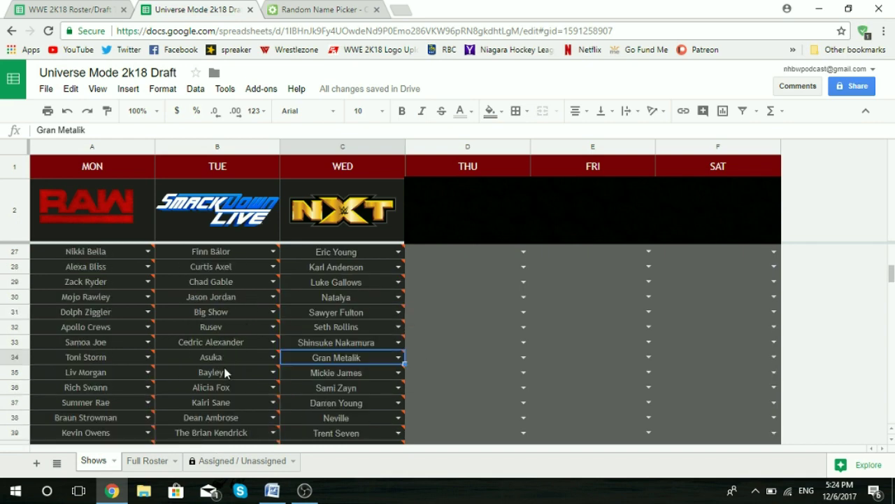
{"action": "scroll", "coordinate": [228, 326], "scroll_direction": "up", "scroll_amount": 1}
{"action": "scroll", "coordinate": [245, 340], "scroll_direction": "up", "scroll_amount": 3}
{"action": "scroll", "coordinate": [245, 343], "scroll_direction": "up", "scroll_amount": 4}
{"action": "scroll", "coordinate": [245, 343], "scroll_direction": "up", "scroll_amount": 2}
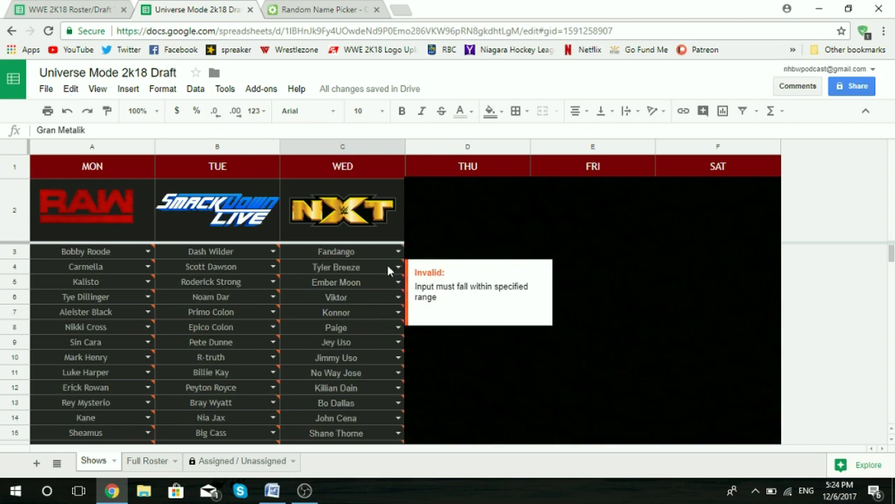
{"action": "scroll", "coordinate": [389, 270], "scroll_direction": "down", "scroll_amount": 2}
{"action": "scroll", "coordinate": [377, 296], "scroll_direction": "down", "scroll_amount": 2}
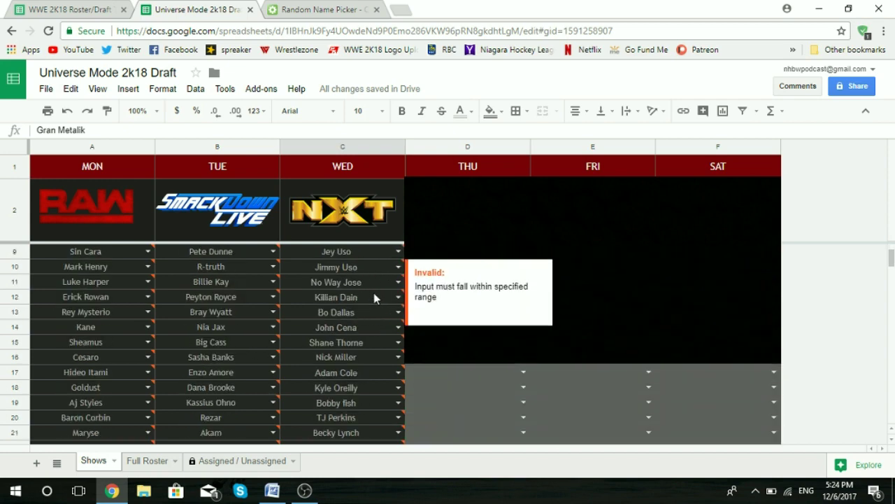
{"action": "scroll", "coordinate": [357, 315], "scroll_direction": "down", "scroll_amount": 1}
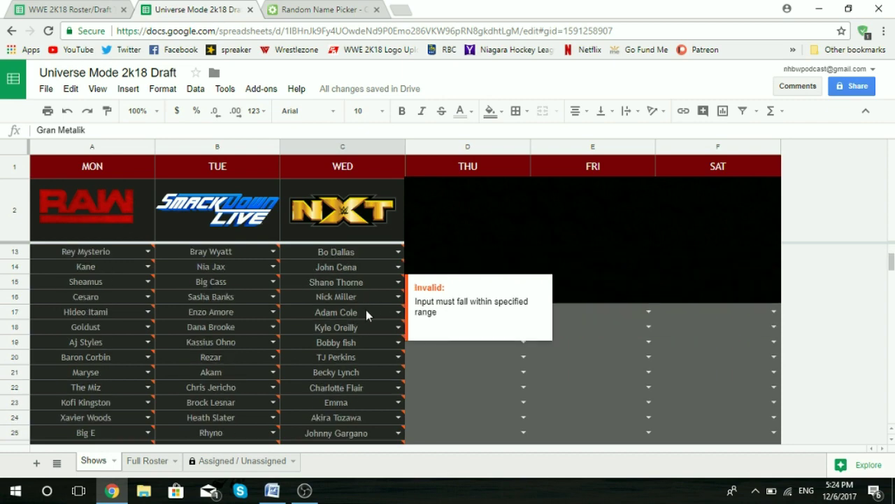
{"action": "scroll", "coordinate": [357, 314], "scroll_direction": "down", "scroll_amount": 1}
{"action": "scroll", "coordinate": [375, 324], "scroll_direction": "down", "scroll_amount": 3}
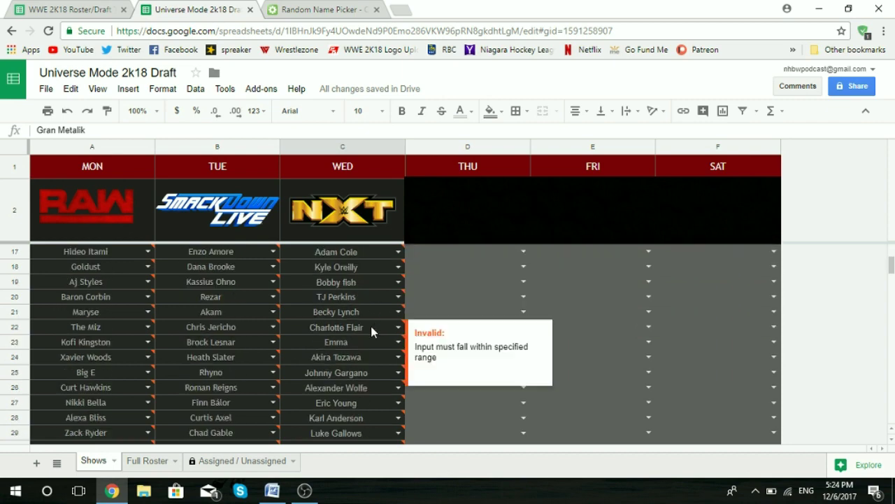
{"action": "scroll", "coordinate": [371, 325], "scroll_direction": "down", "scroll_amount": 2}
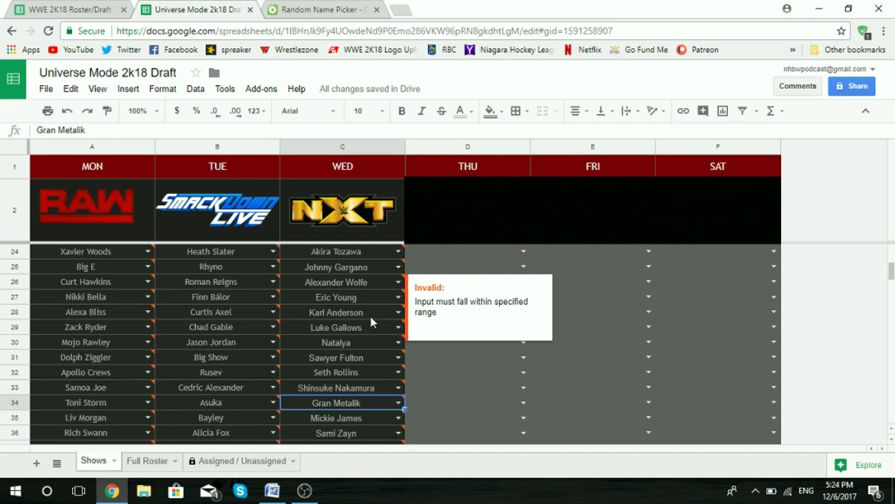
{"action": "scroll", "coordinate": [370, 316], "scroll_direction": "down", "scroll_amount": 1}
{"action": "scroll", "coordinate": [370, 316], "scroll_direction": "down", "scroll_amount": 1}
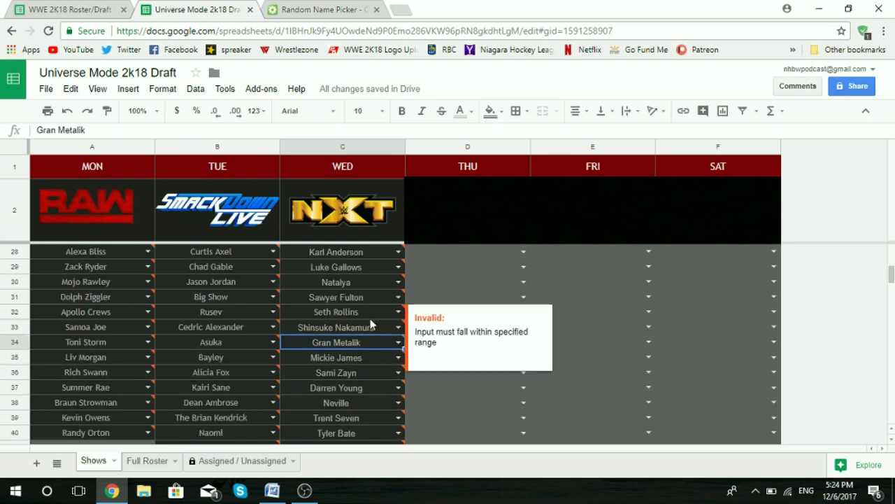
{"action": "scroll", "coordinate": [370, 319], "scroll_direction": "down", "scroll_amount": 1}
{"action": "scroll", "coordinate": [370, 319], "scroll_direction": "down", "scroll_amount": 1}
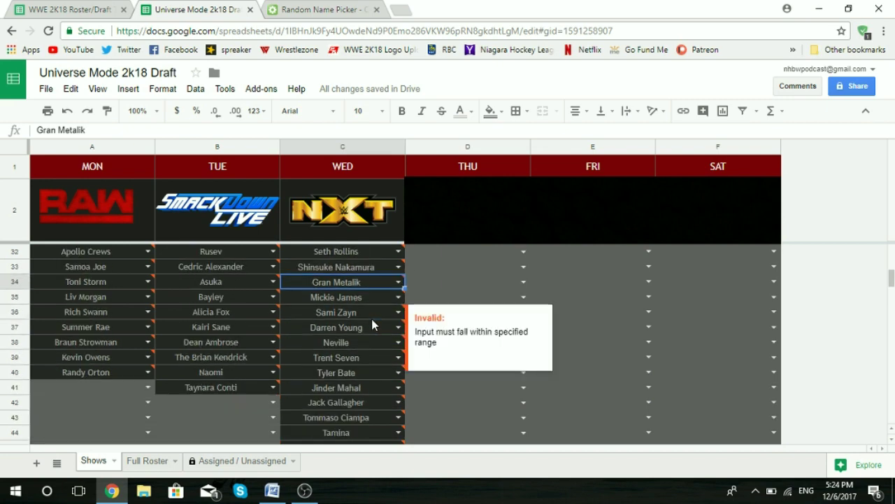
{"action": "scroll", "coordinate": [372, 319], "scroll_direction": "down", "scroll_amount": 1}
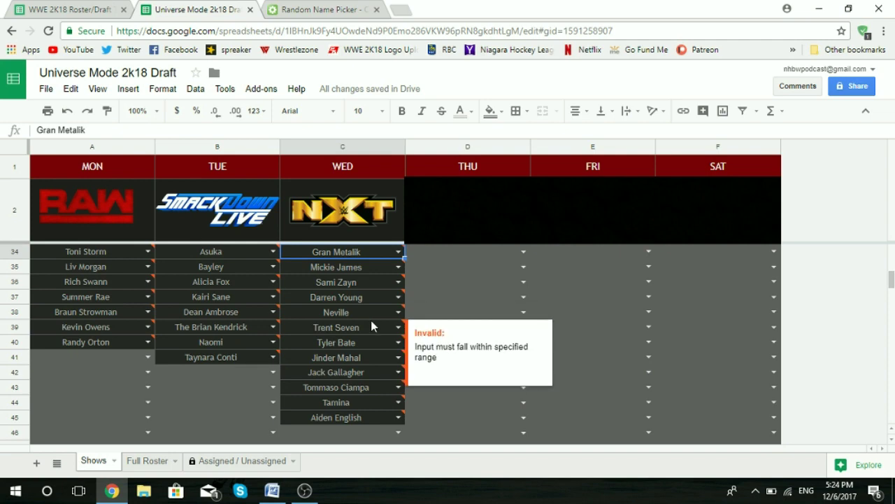
Go through the NXT picks in column C once more, from row 3 to the end of the roster
{"action": "scroll", "coordinate": [367, 322], "scroll_direction": "up", "scroll_amount": 15}
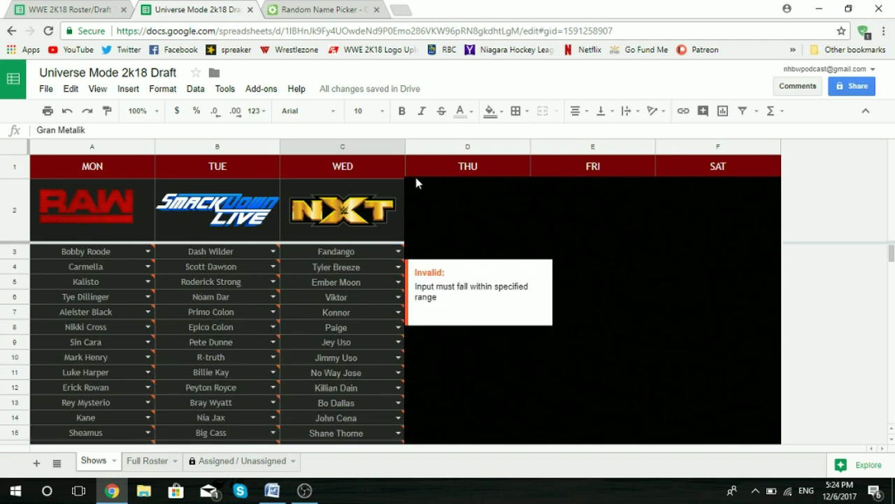
{"action": "scroll", "coordinate": [373, 276], "scroll_direction": "down", "scroll_amount": 1}
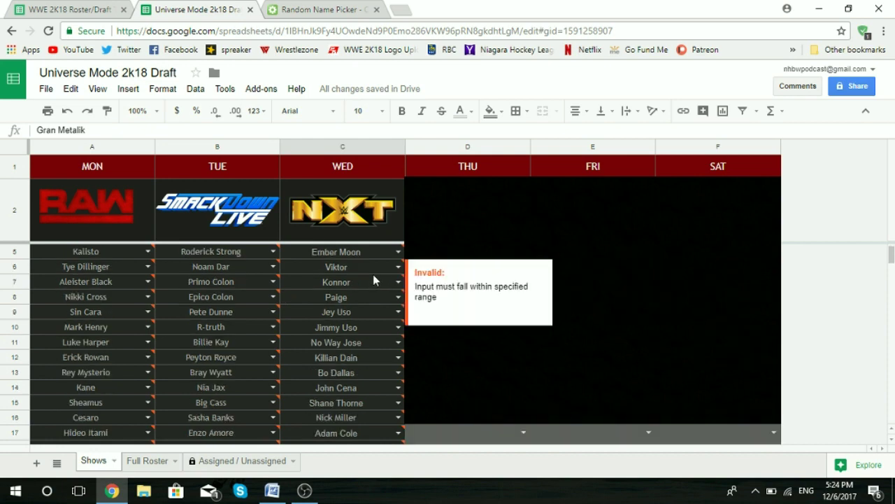
{"action": "scroll", "coordinate": [384, 282], "scroll_direction": "down", "scroll_amount": 1}
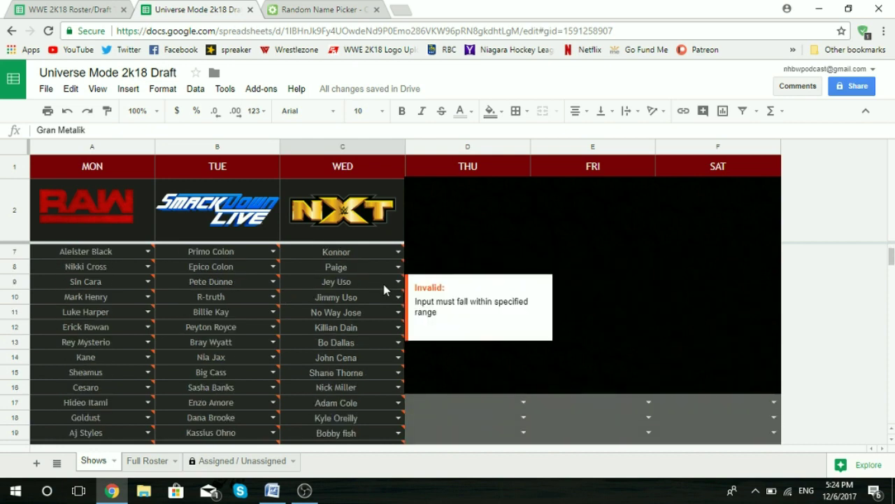
{"action": "scroll", "coordinate": [384, 284], "scroll_direction": "down", "scroll_amount": 1}
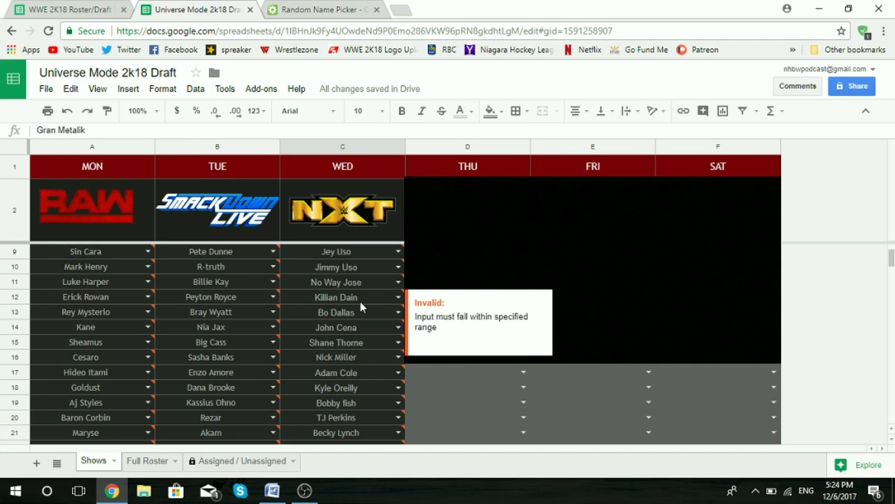
{"action": "scroll", "coordinate": [370, 300], "scroll_direction": "down", "scroll_amount": 1}
{"action": "scroll", "coordinate": [369, 306], "scroll_direction": "down", "scroll_amount": 1}
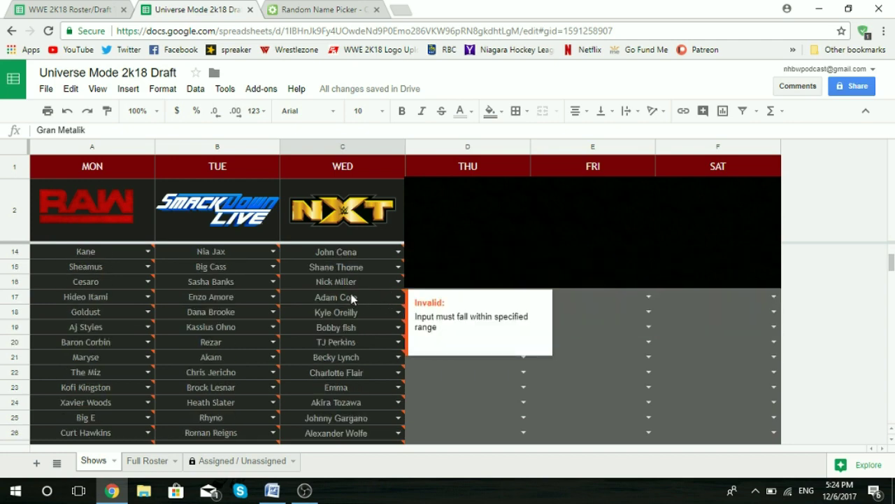
{"action": "scroll", "coordinate": [353, 294], "scroll_direction": "down", "scroll_amount": 1}
{"action": "scroll", "coordinate": [377, 342], "scroll_direction": "down", "scroll_amount": 2}
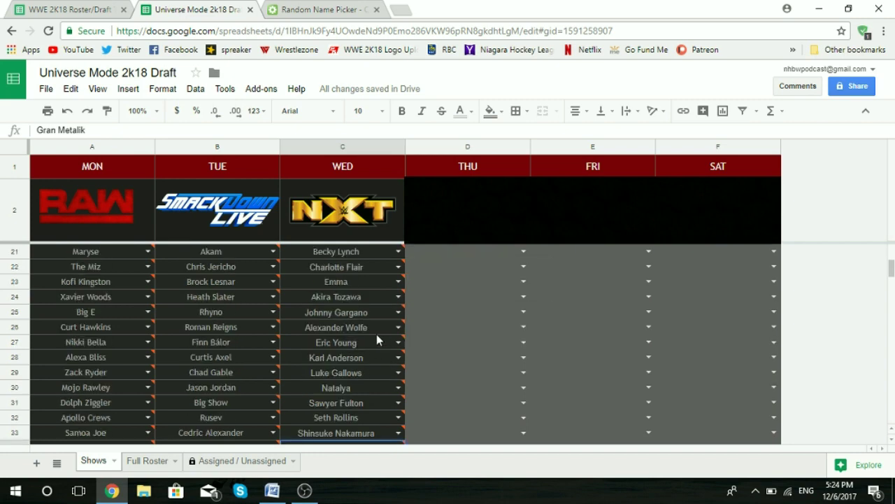
{"action": "scroll", "coordinate": [368, 349], "scroll_direction": "down", "scroll_amount": 2}
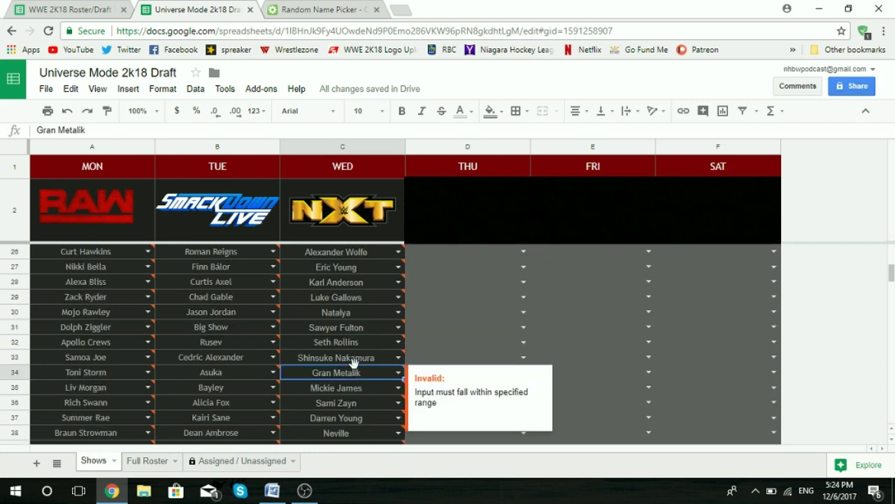
{"action": "scroll", "coordinate": [369, 363], "scroll_direction": "down", "scroll_amount": 1}
{"action": "scroll", "coordinate": [376, 361], "scroll_direction": "down", "scroll_amount": 1}
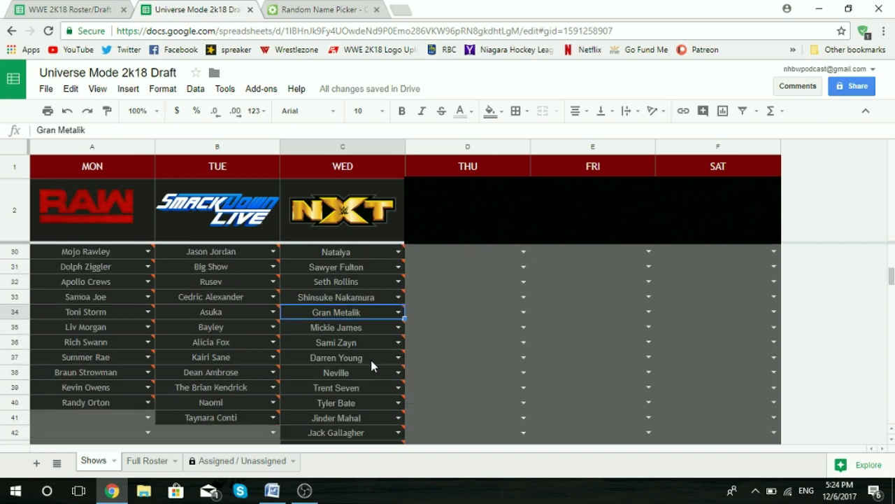
{"action": "scroll", "coordinate": [371, 362], "scroll_direction": "down", "scroll_amount": 2}
Replace Dolph Ziggler with "Erick Young" in cell A31 of the Raw roster
{"action": "scroll", "coordinate": [368, 359], "scroll_direction": "up", "scroll_amount": 3}
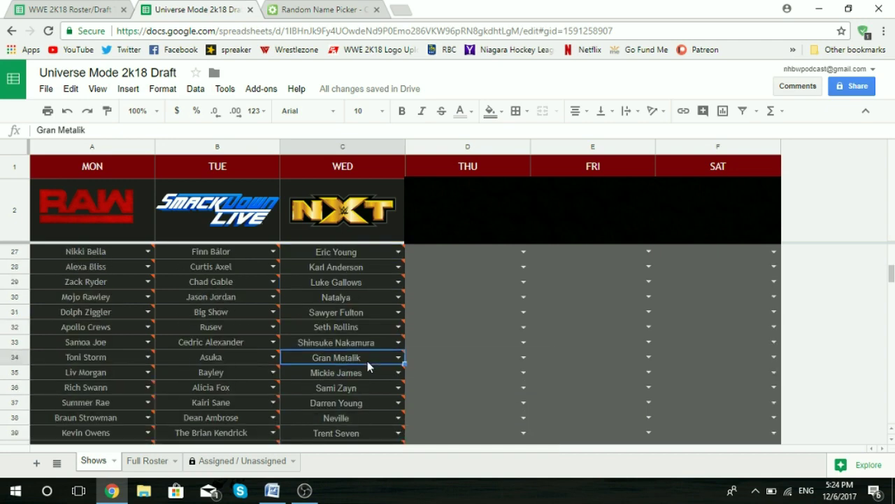
{"action": "scroll", "coordinate": [367, 360], "scroll_direction": "up", "scroll_amount": 2}
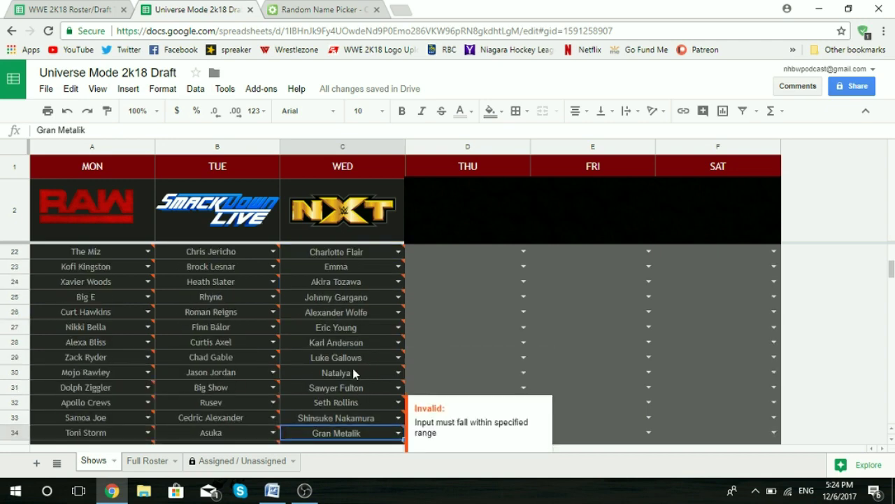
{"action": "scroll", "coordinate": [359, 328], "scroll_direction": "up", "scroll_amount": 1}
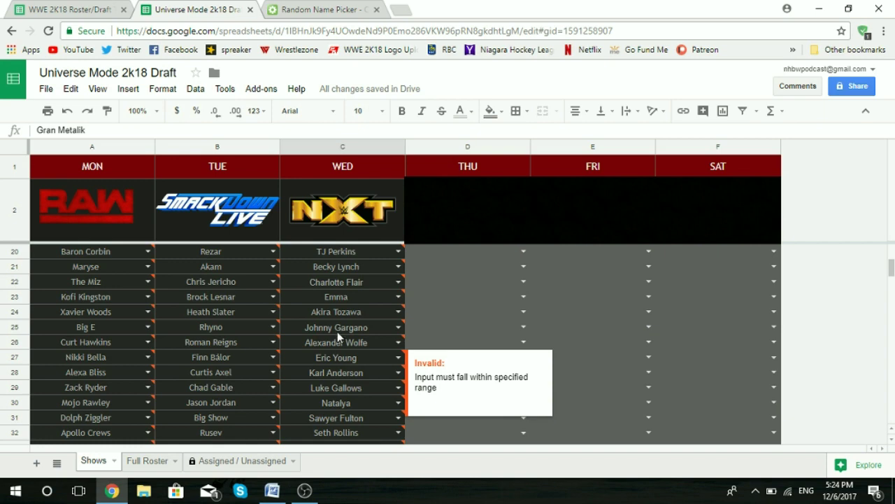
{"action": "scroll", "coordinate": [339, 331], "scroll_direction": "up", "scroll_amount": 1}
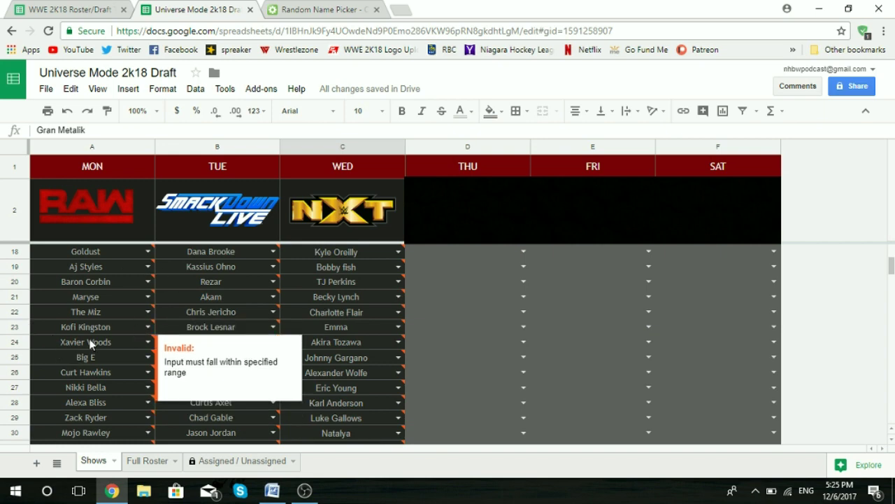
{"action": "scroll", "coordinate": [116, 335], "scroll_direction": "down", "scroll_amount": 2}
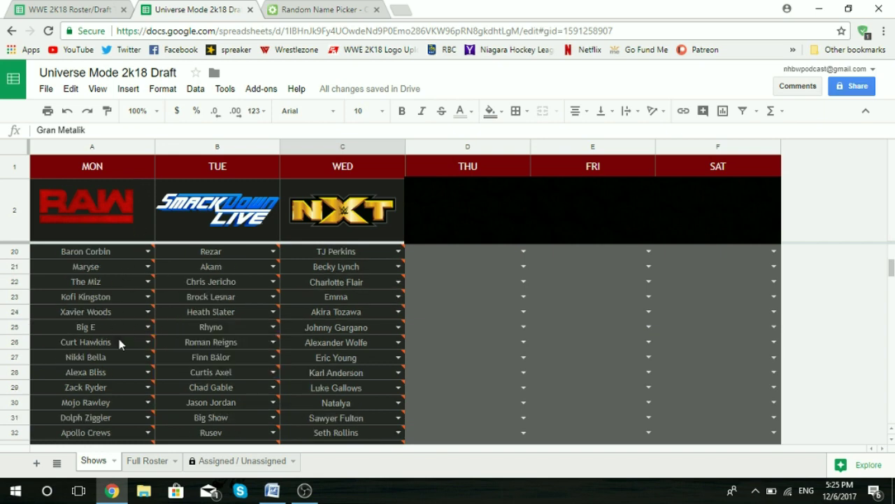
{"action": "scroll", "coordinate": [119, 342], "scroll_direction": "down", "scroll_amount": 1}
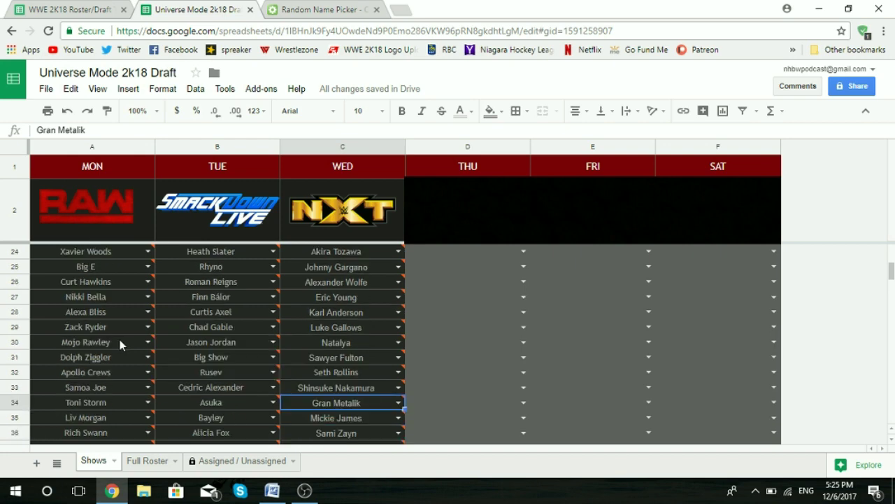
{"action": "scroll", "coordinate": [119, 347], "scroll_direction": "down", "scroll_amount": 1}
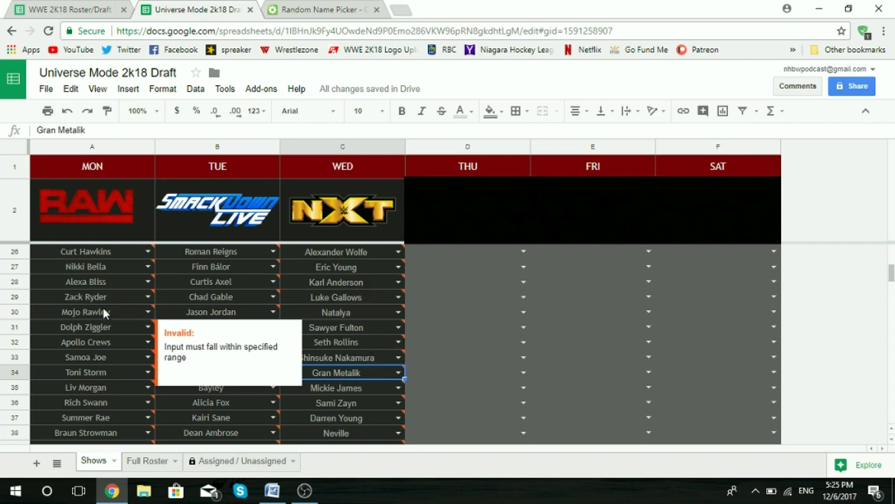
{"action": "left_click", "coordinate": [116, 326]}
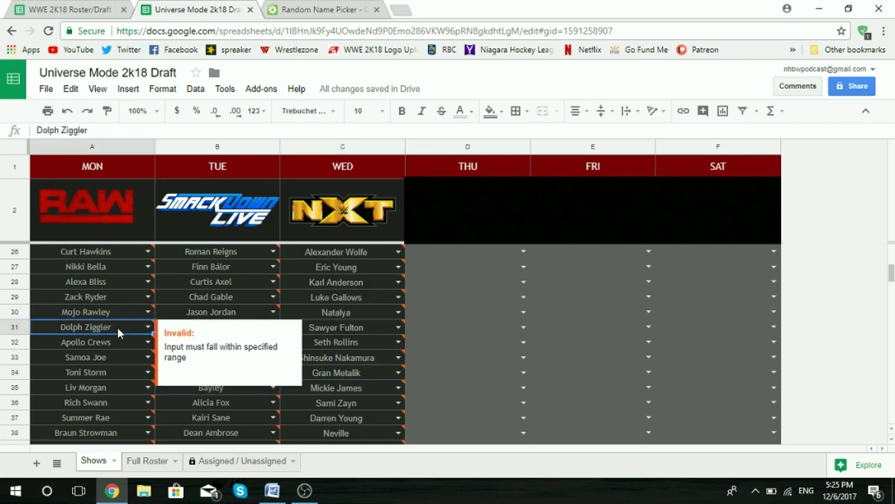
{"action": "key", "text": "Delete"}
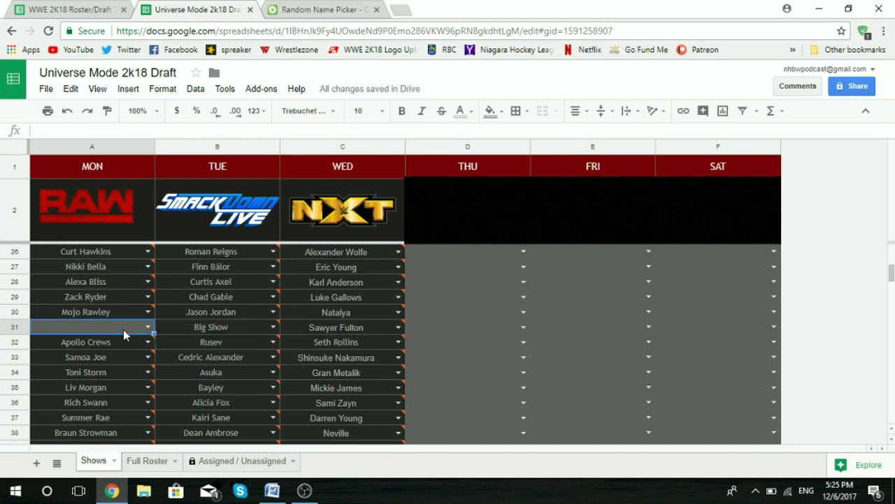
{"action": "type", "text": "Erick R"}
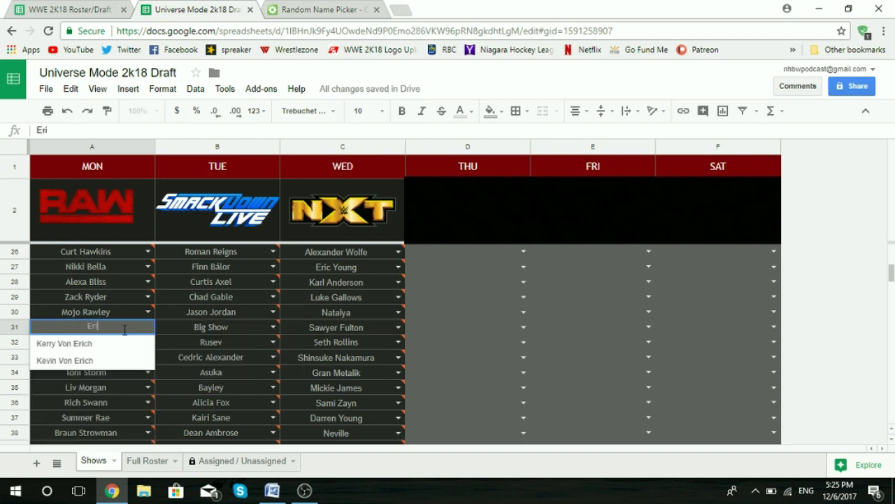
{"action": "key", "text": "BackSpace"}
{"action": "type", "text": "Young"}
{"action": "scroll", "coordinate": [117, 350], "scroll_direction": "down", "scroll_amount": 1}
{"action": "scroll", "coordinate": [113, 346], "scroll_direction": "down", "scroll_amount": 4}
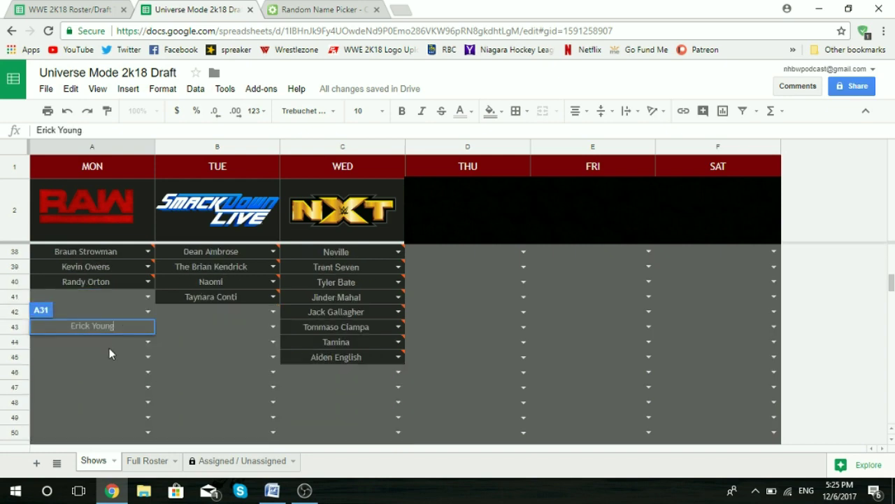
{"action": "scroll", "coordinate": [109, 348], "scroll_direction": "up", "scroll_amount": 1}
{"action": "left_click", "coordinate": [128, 342]}
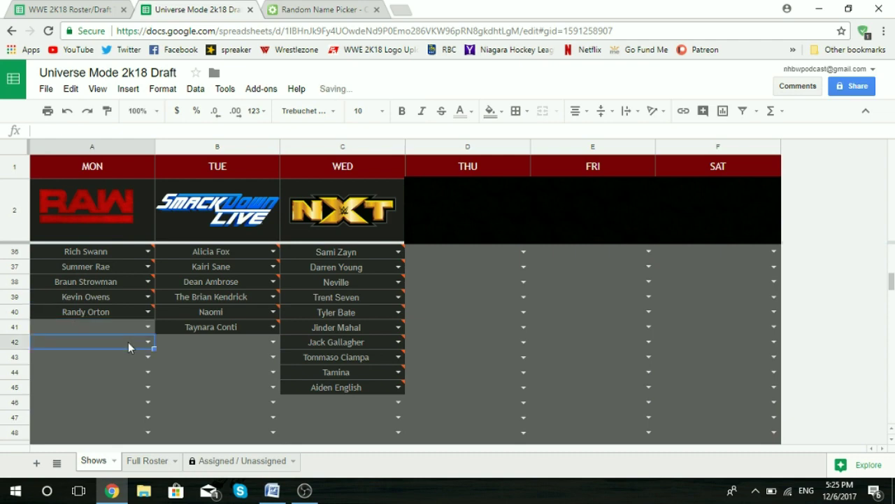
{"action": "scroll", "coordinate": [128, 325], "scroll_direction": "up", "scroll_amount": 3}
{"action": "scroll", "coordinate": [118, 357], "scroll_direction": "up", "scroll_amount": 1}
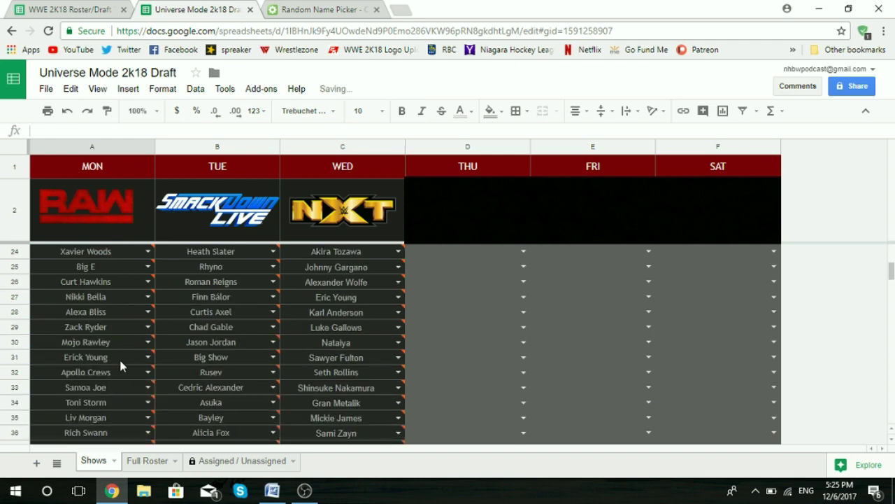
Enter "alex wolfe" in cell A41, directly below Randy Orton in the Raw roster
{"action": "scroll", "coordinate": [118, 368], "scroll_direction": "down", "scroll_amount": 3}
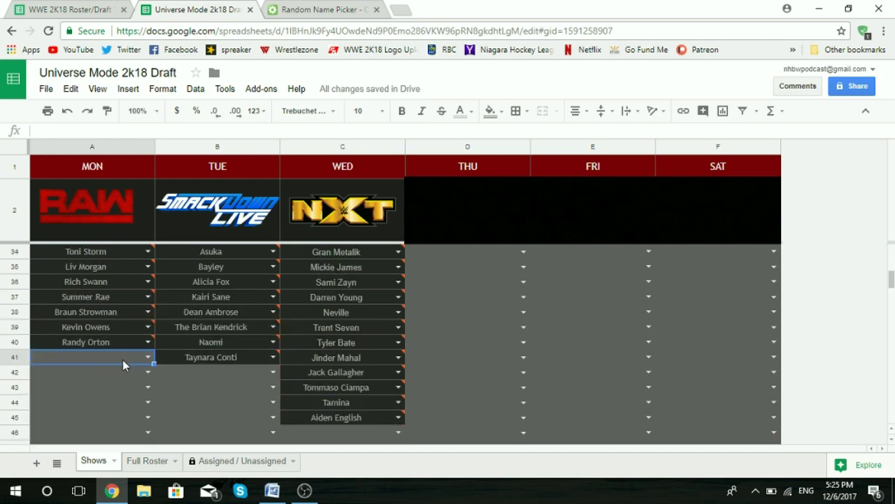
{"action": "type", "text": "ale"}
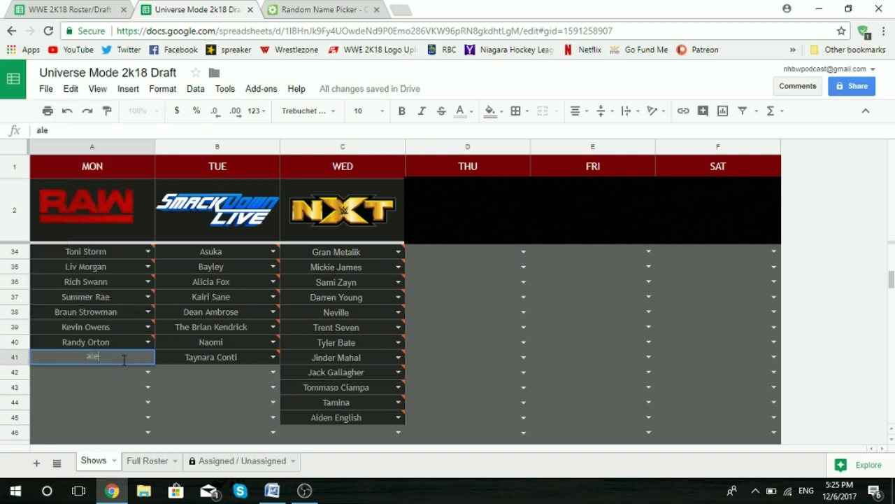
{"action": "type", "text": "x wolfe"}
{"action": "left_click", "coordinate": [344, 326]}
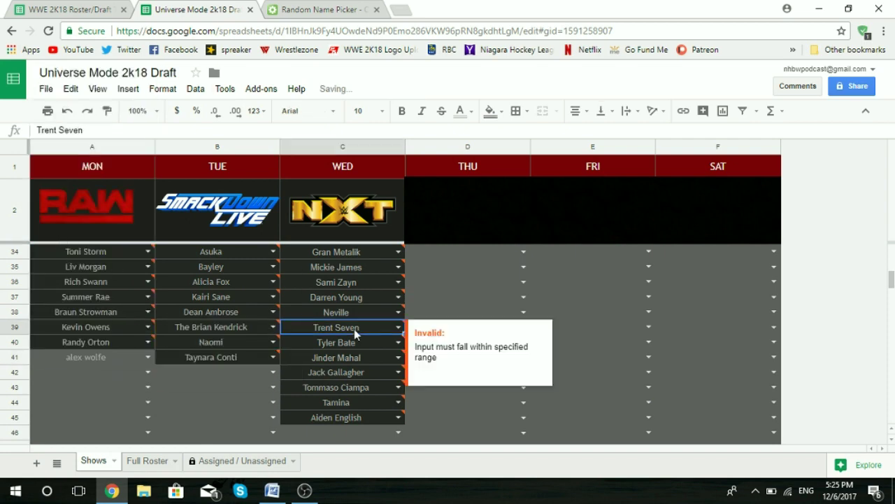
Clear Eric Young from cell C27 of the NXT roster
{"action": "scroll", "coordinate": [350, 326], "scroll_direction": "up", "scroll_amount": 3}
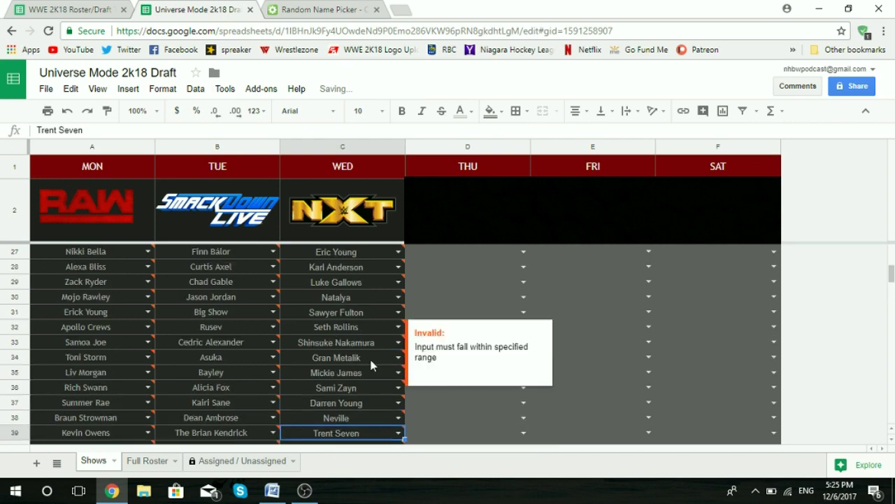
{"action": "scroll", "coordinate": [336, 334], "scroll_direction": "up", "scroll_amount": 1}
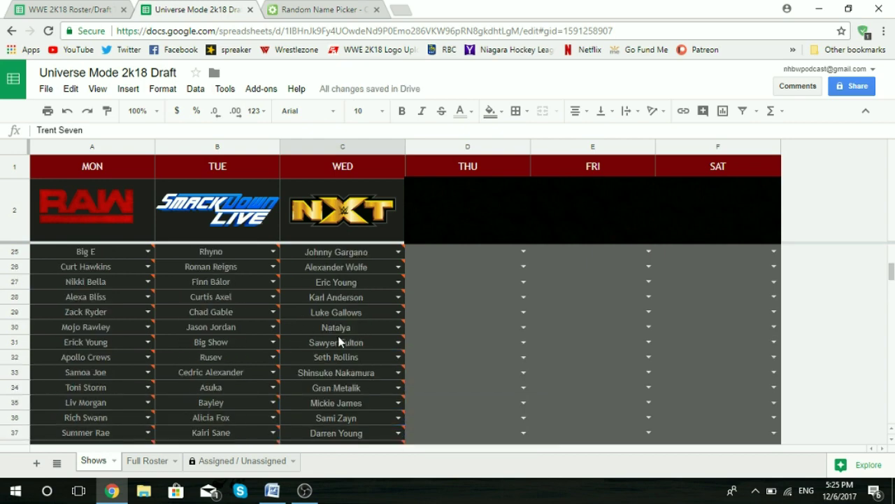
{"action": "left_click", "coordinate": [355, 281]}
{"action": "key", "text": "Delete"}
{"action": "left_click", "coordinate": [356, 298]}
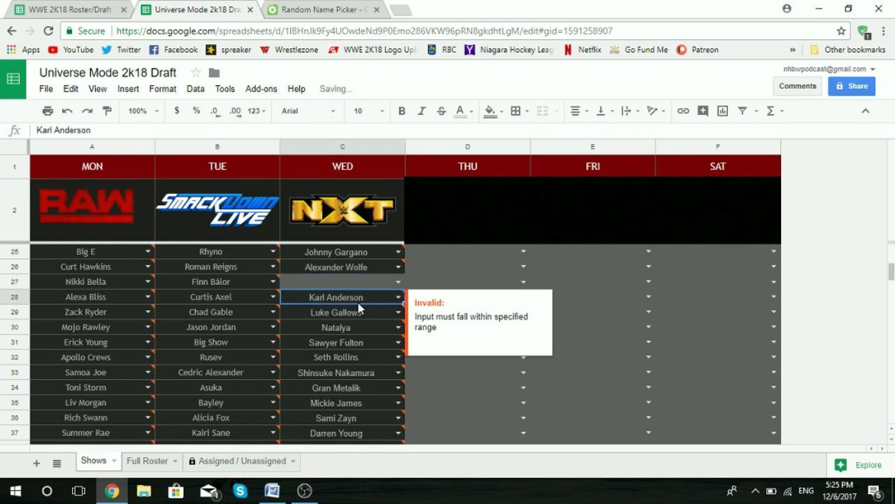
Replace Alexander Wolfe with the suggested entry Dolph Ziggler in cell C26 of the NXT roster
{"action": "left_click", "coordinate": [357, 269]}
{"action": "key", "text": "Delete"}
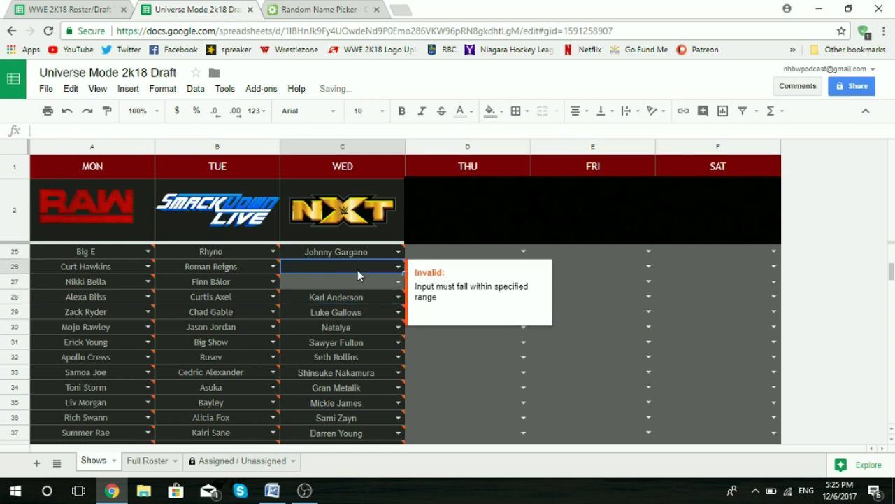
{"action": "left_click", "coordinate": [395, 271]}
{"action": "type", "text": "dolph"}
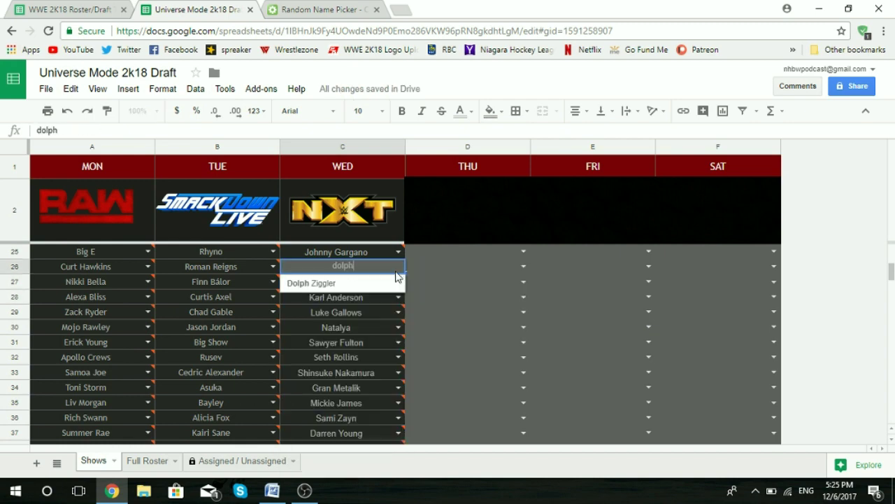
{"action": "left_click", "coordinate": [360, 284]}
{"action": "scroll", "coordinate": [158, 329], "scroll_direction": "down", "scroll_amount": 2}
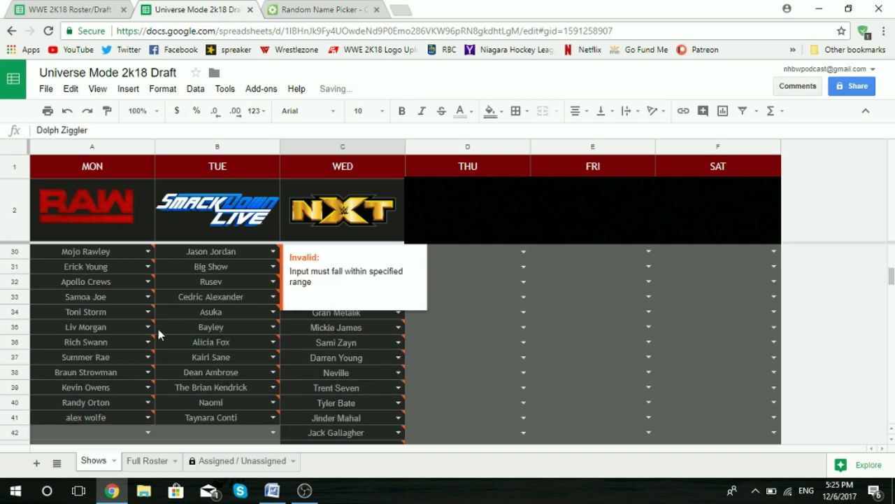
{"action": "left_click", "coordinate": [107, 416]}
{"action": "type", "text": "alex"}
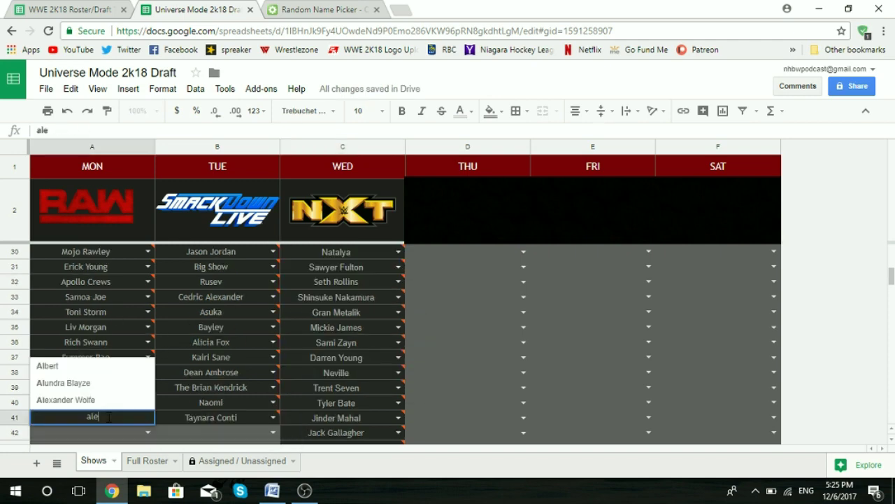
{"action": "left_click", "coordinate": [108, 400]}
Correct the misspelled entry in cell A31 of the Raw roster to the listed name Eric Young
{"action": "scroll", "coordinate": [86, 344], "scroll_direction": "up", "scroll_amount": 2}
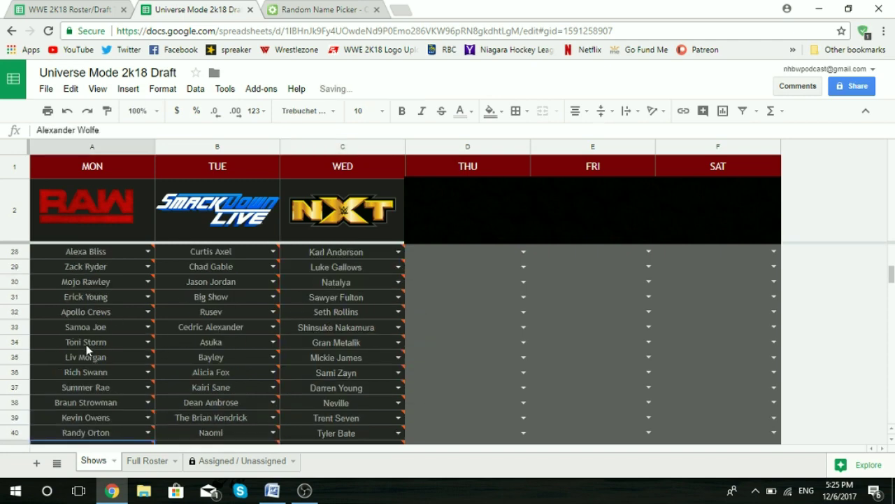
{"action": "left_click", "coordinate": [94, 341]}
{"action": "type", "text": "eri"}
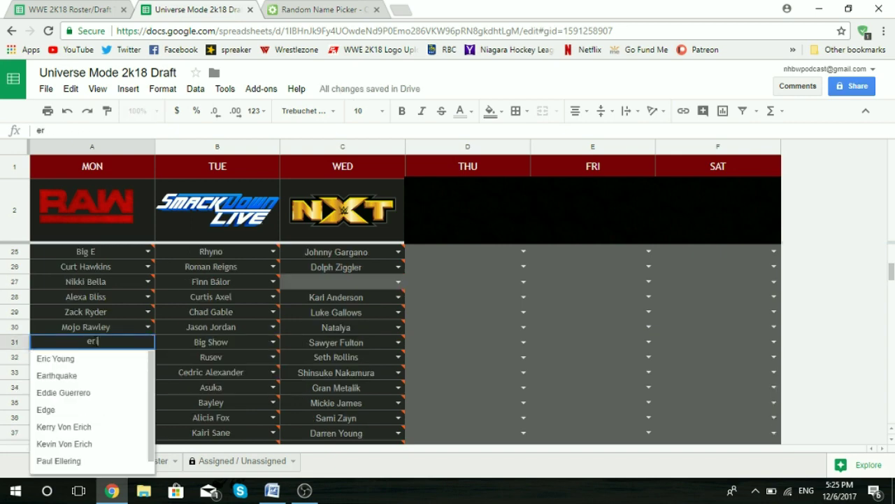
{"action": "left_click", "coordinate": [52, 360]}
Look over the Raw, SmackDown Live and NXT rosters from row 3 through row 37 to compare the brands after the trade
{"action": "scroll", "coordinate": [164, 368], "scroll_direction": "up", "scroll_amount": 7}
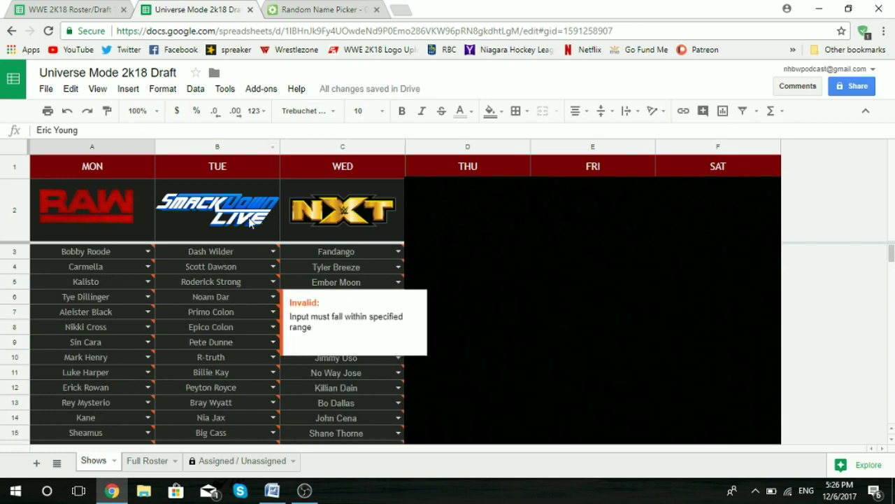
{"action": "scroll", "coordinate": [277, 241], "scroll_direction": "down", "scroll_amount": 4}
{"action": "scroll", "coordinate": [323, 308], "scroll_direction": "down", "scroll_amount": 5}
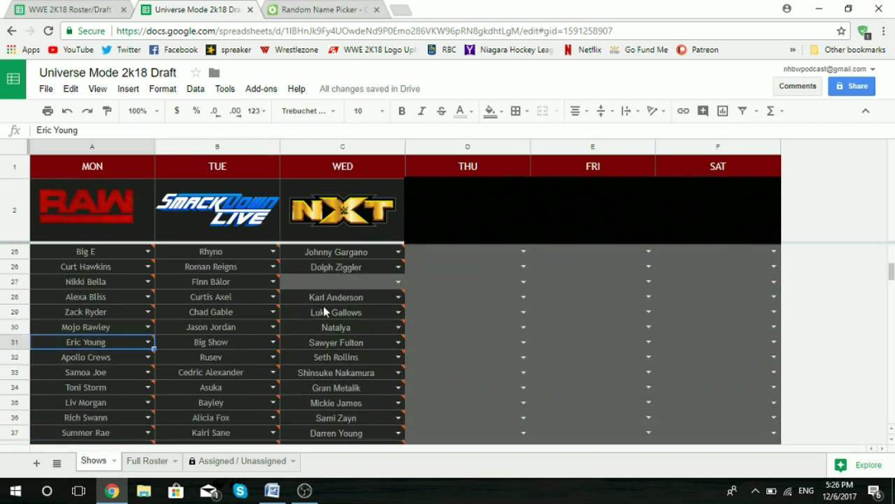
{"action": "left_click_drag", "start_coordinate": [892, 287], "coordinate": [893, 252]}
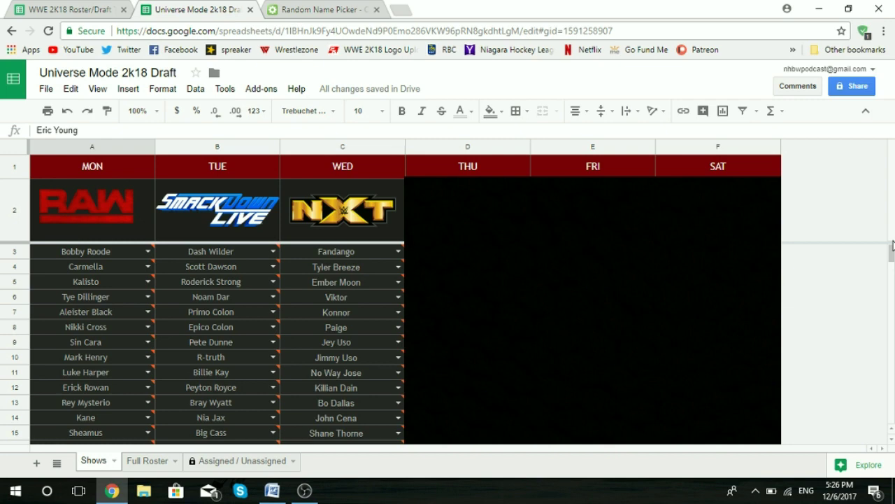
{"action": "left_click_drag", "start_coordinate": [892, 252], "coordinate": [893, 265]}
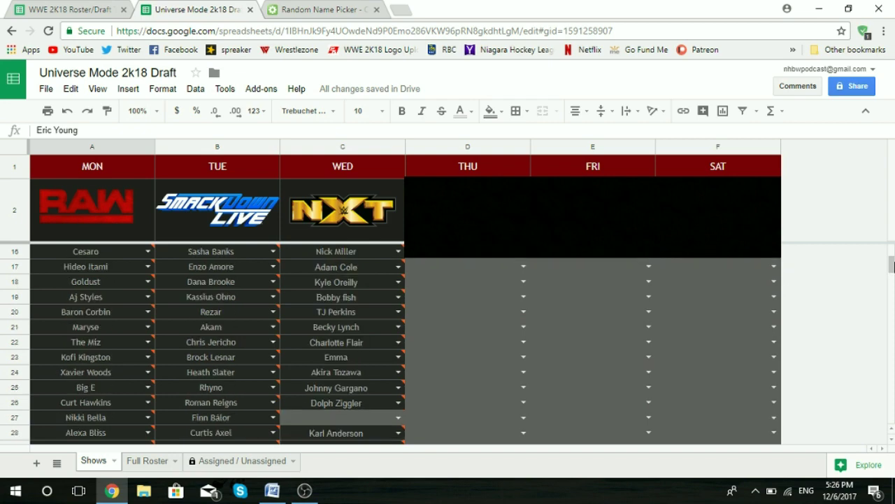
{"action": "mouse_move", "coordinate": [893, 264]}
{"action": "left_mouse_down"}
{"action": "mouse_move", "coordinate": [893, 280]}
{"action": "mouse_move", "coordinate": [893, 255]}
{"action": "left_mouse_up"}
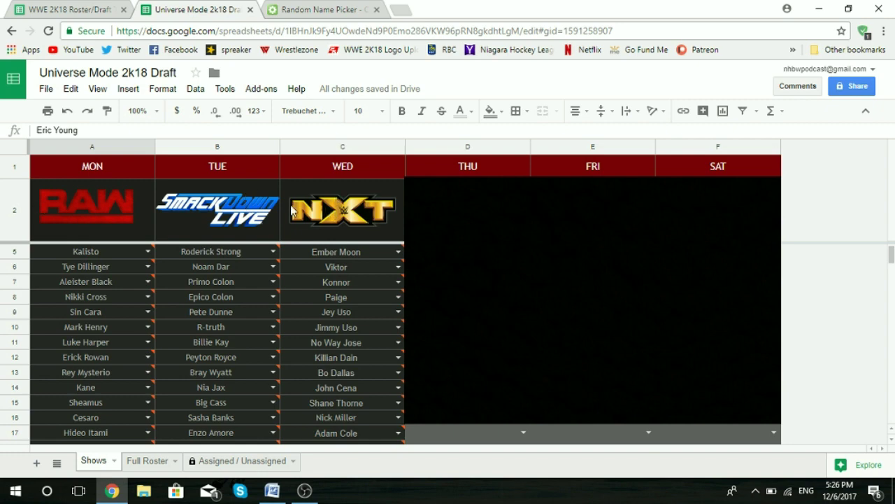
{"action": "mouse_move", "coordinate": [133, 266]}
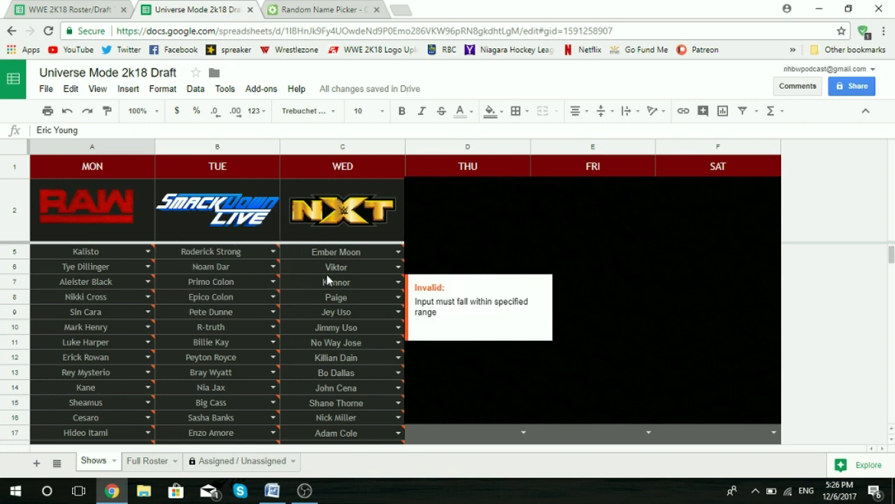